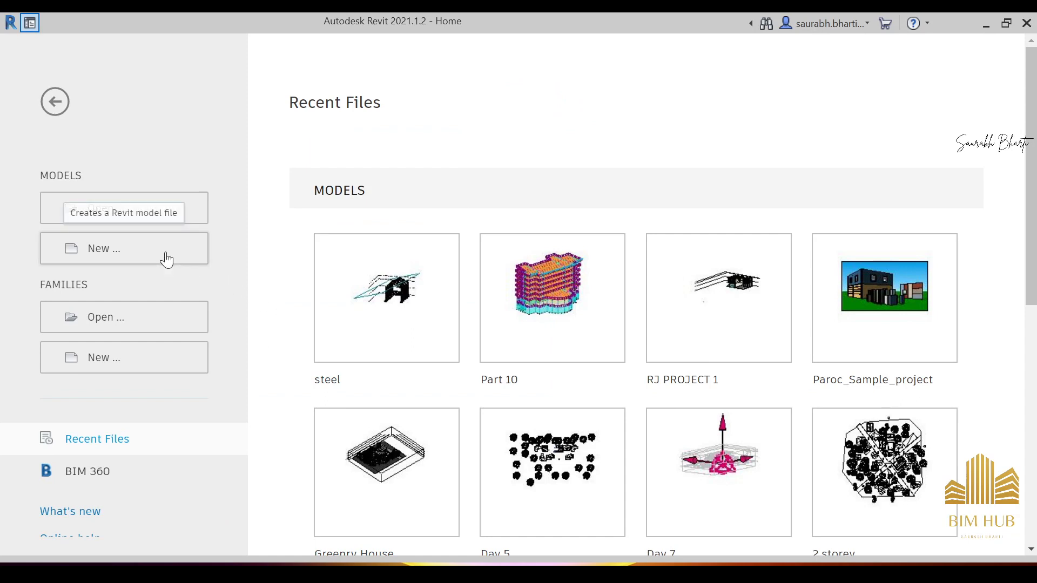
Create a new project from the Structural Analysis-DefaultMetric template
left_click(86, 251)
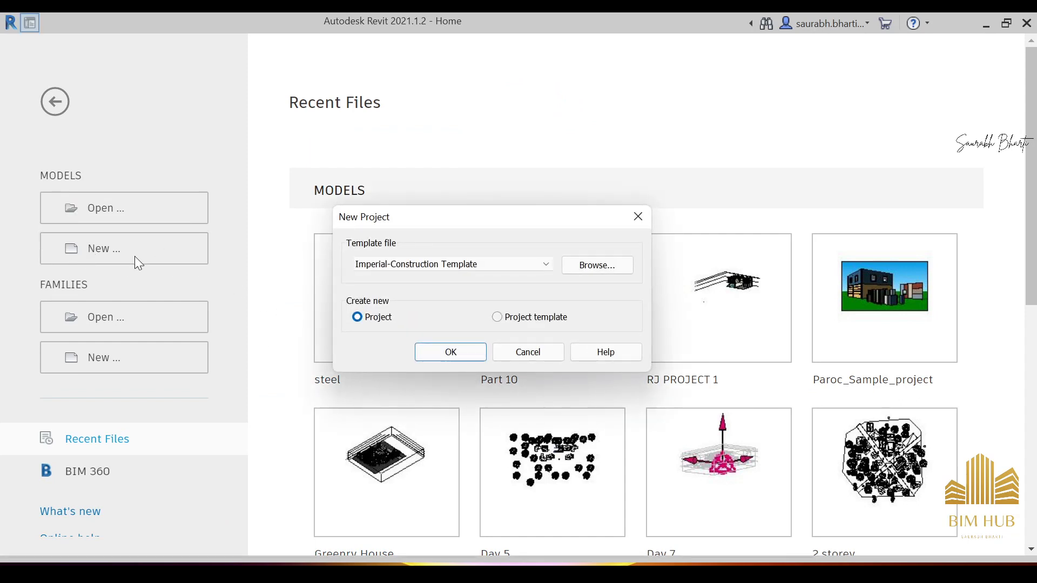
left_click(363, 267)
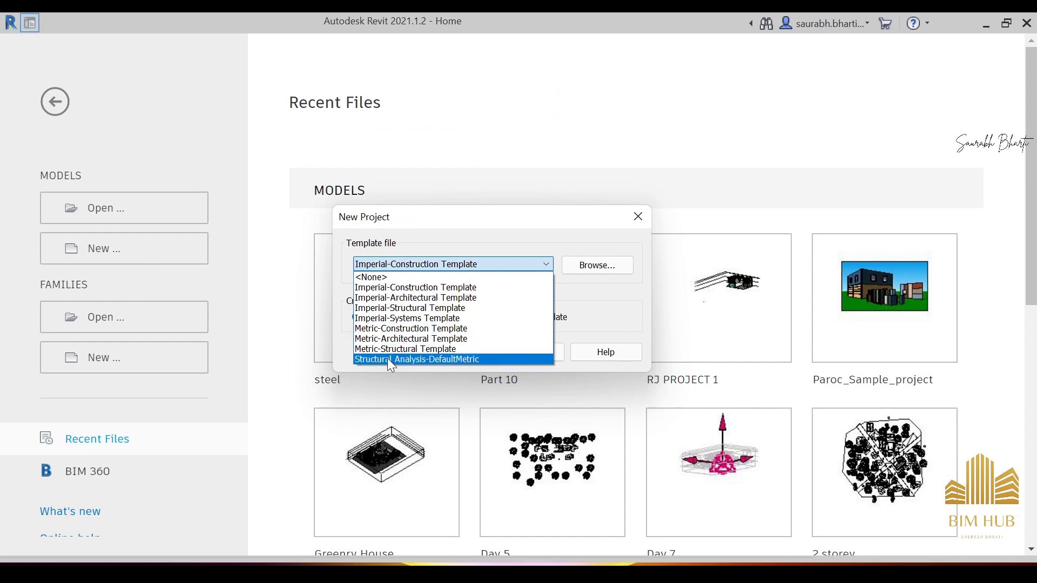
left_click(452, 360)
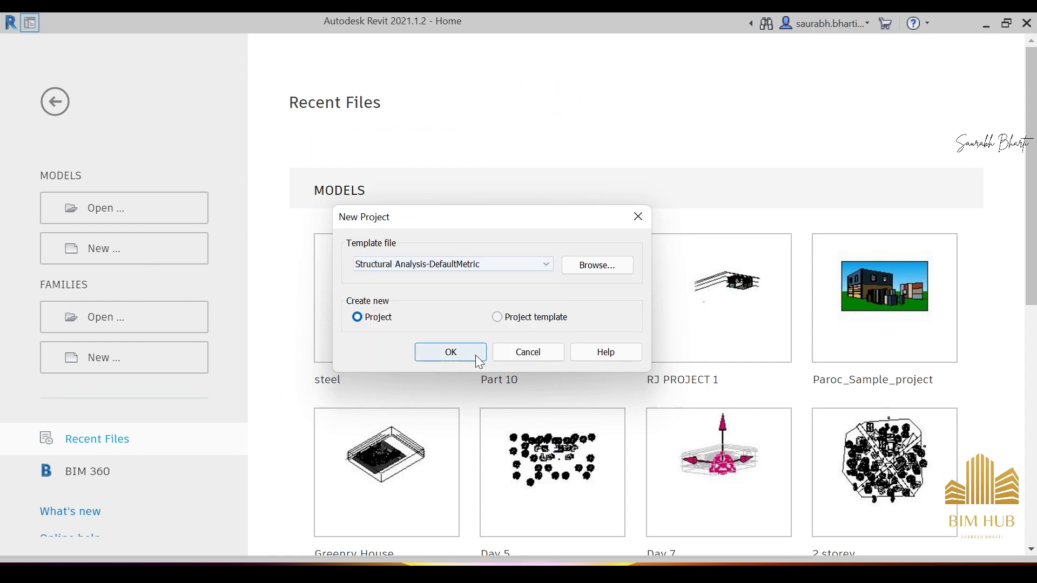
left_click(471, 354)
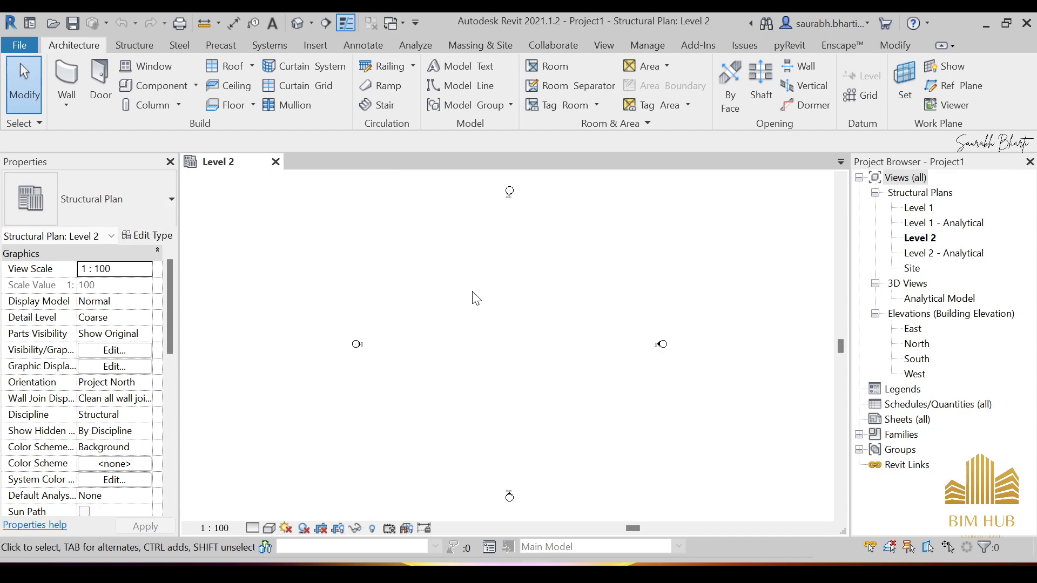
Delete the Level 1 - Analytical and Level 2 - Analytical structural plan views from the project
left_click(918, 222)
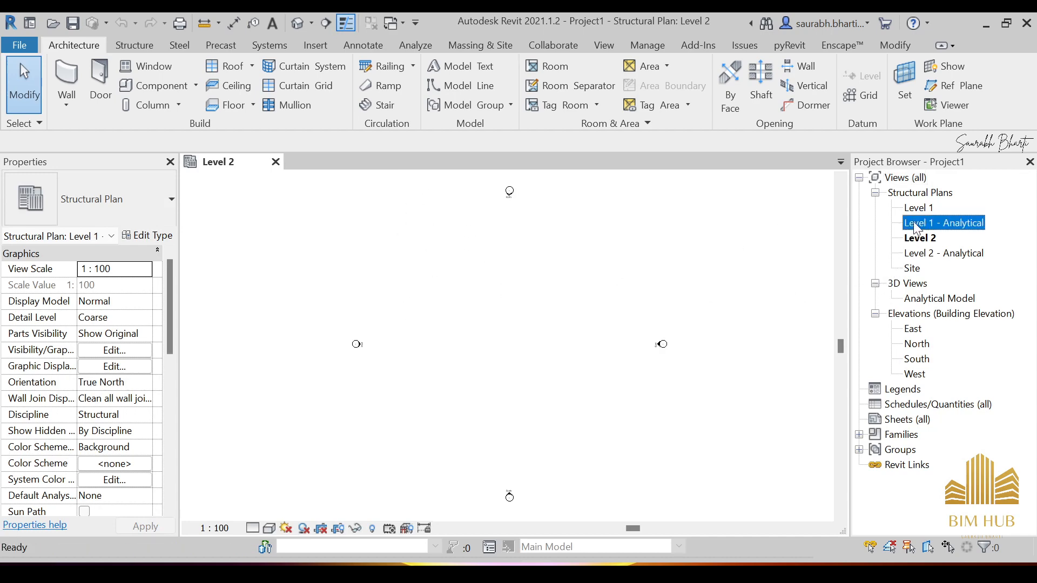
right_click(918, 223)
left_click(905, 244)
left_click(919, 229)
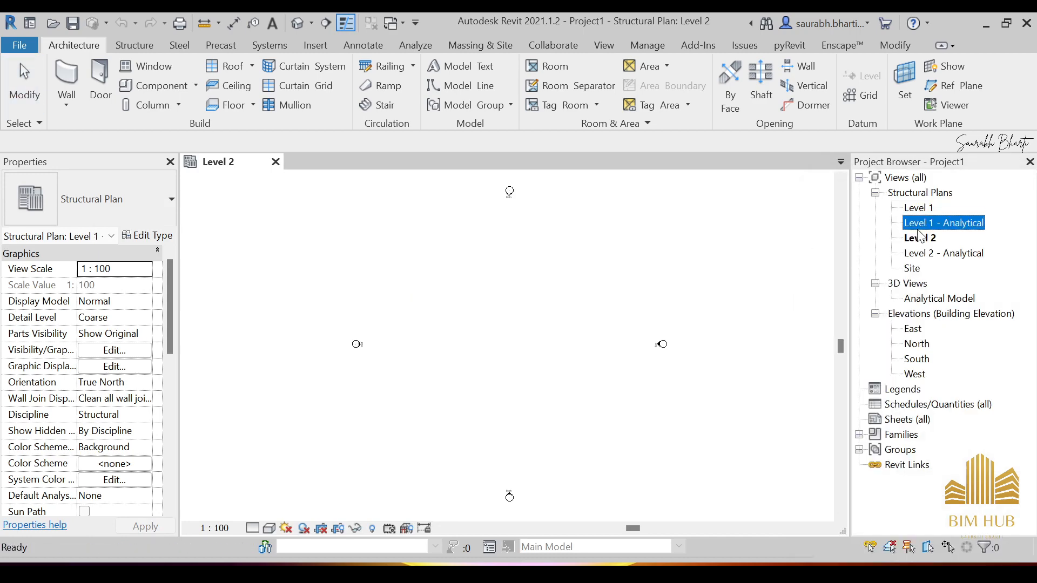
left_click(943, 253, "ctrl")
right_click(940, 253)
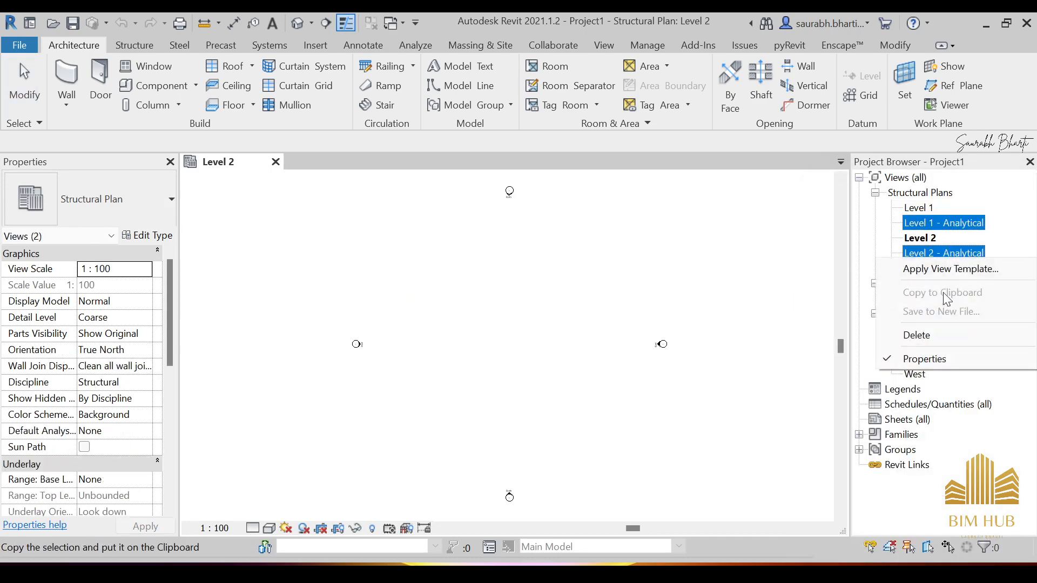
left_click(934, 336)
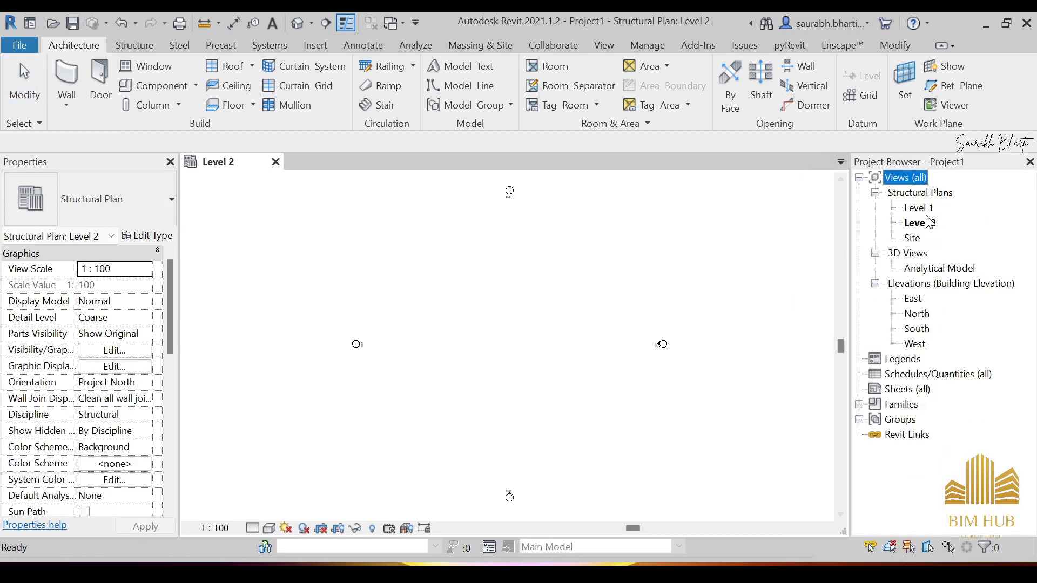
Open the Level 1 structural plan and the South elevation, and close the Level 2 view
left_click(924, 218)
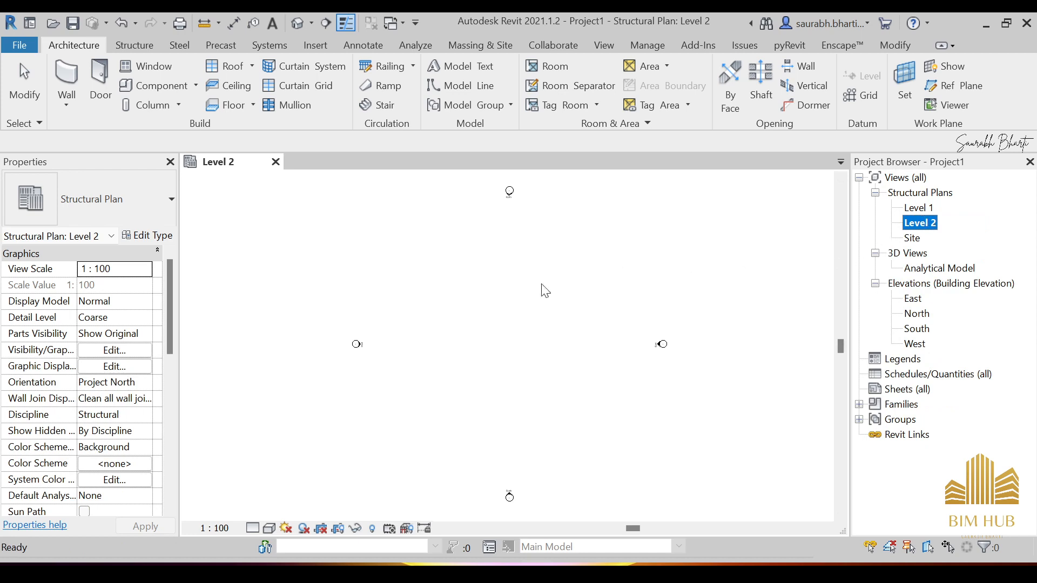
left_click(516, 290)
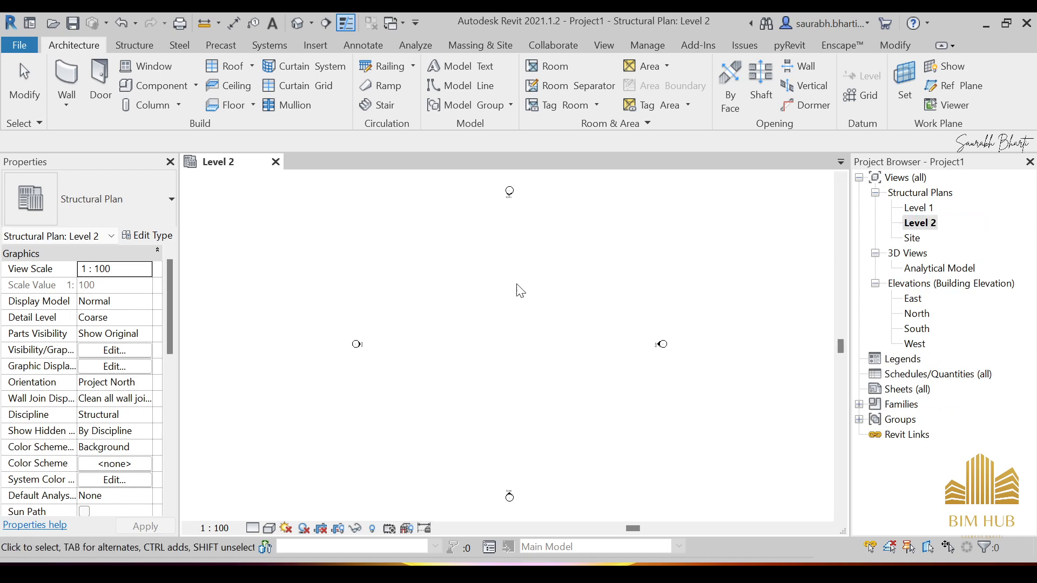
double_click(917, 209)
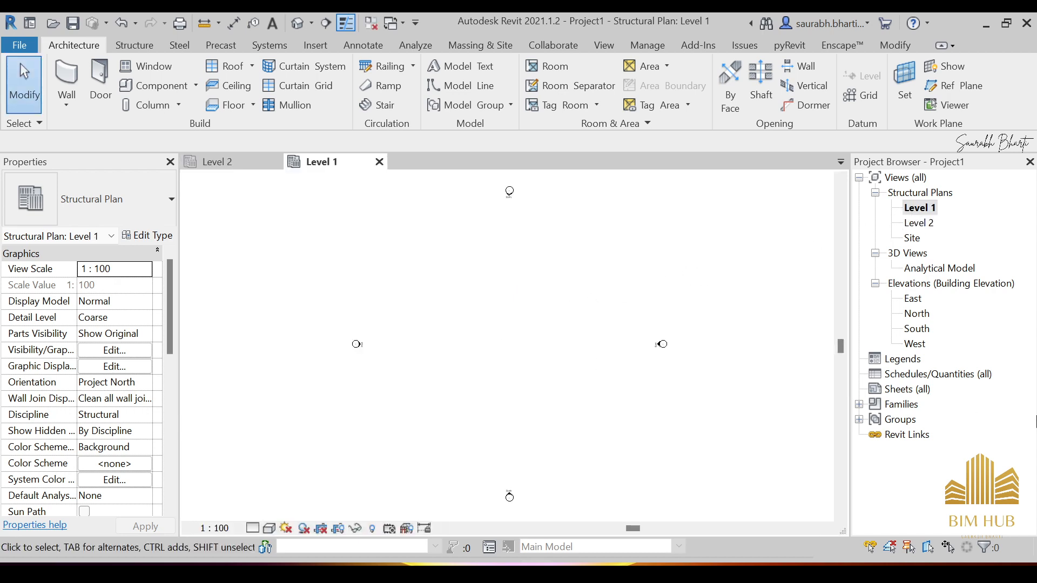
double_click(918, 330)
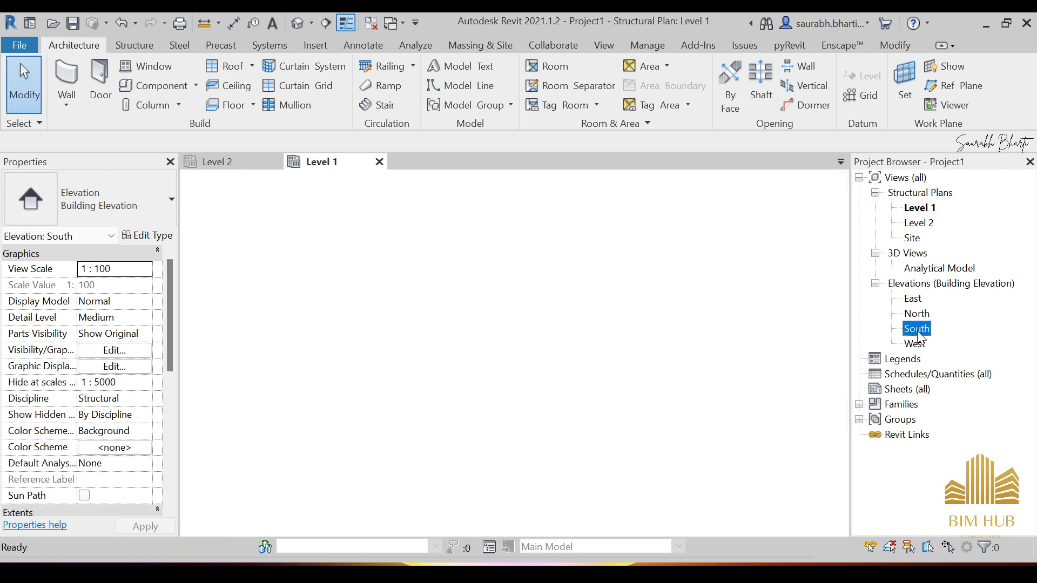
left_click(275, 162)
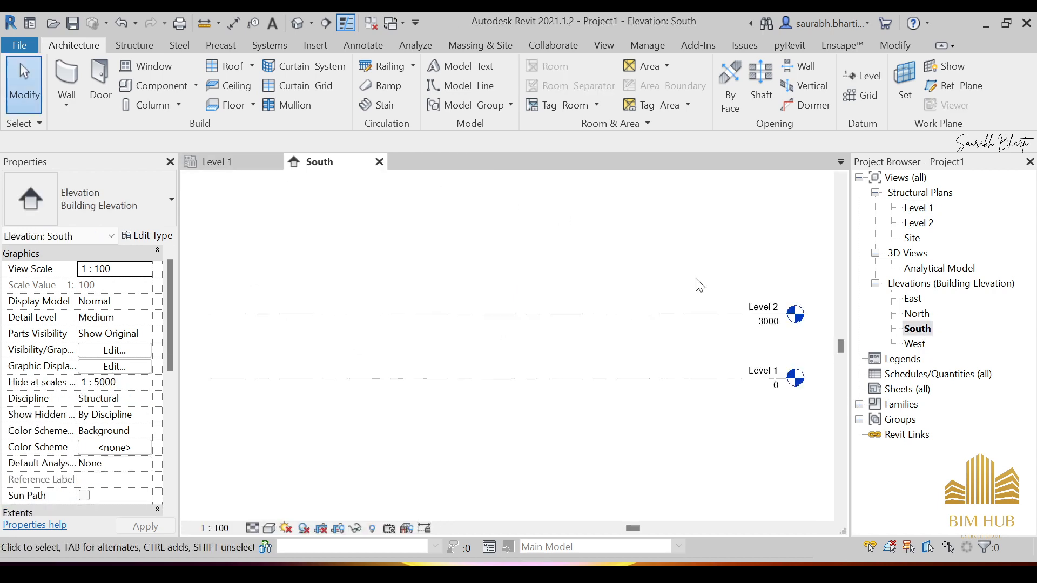
Rename Level 1 as 0 G in the South elevation, along with its corresponding views
scroll(750, 313, "up", 2)
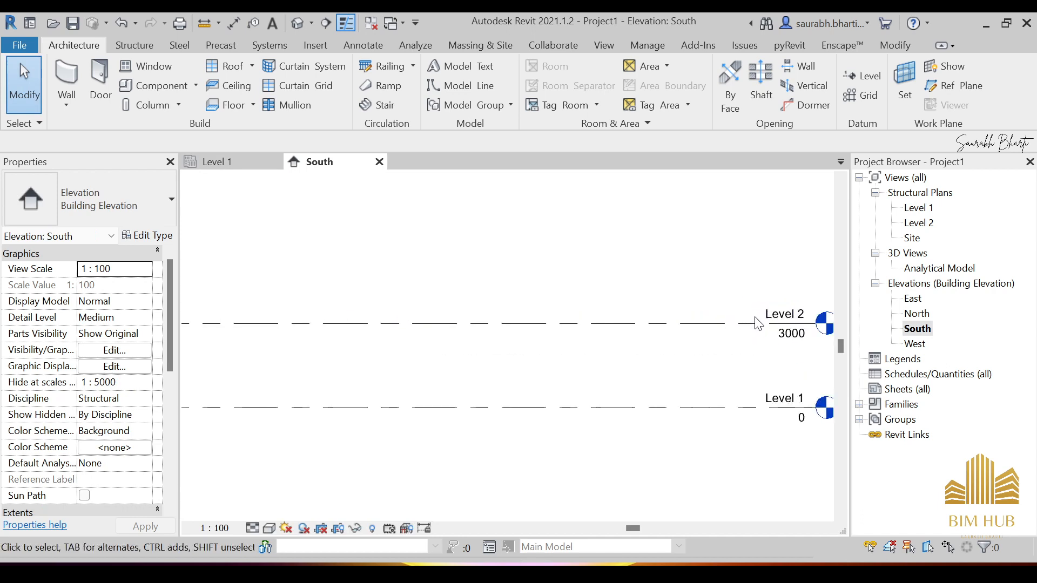
scroll(772, 343, "up", 2)
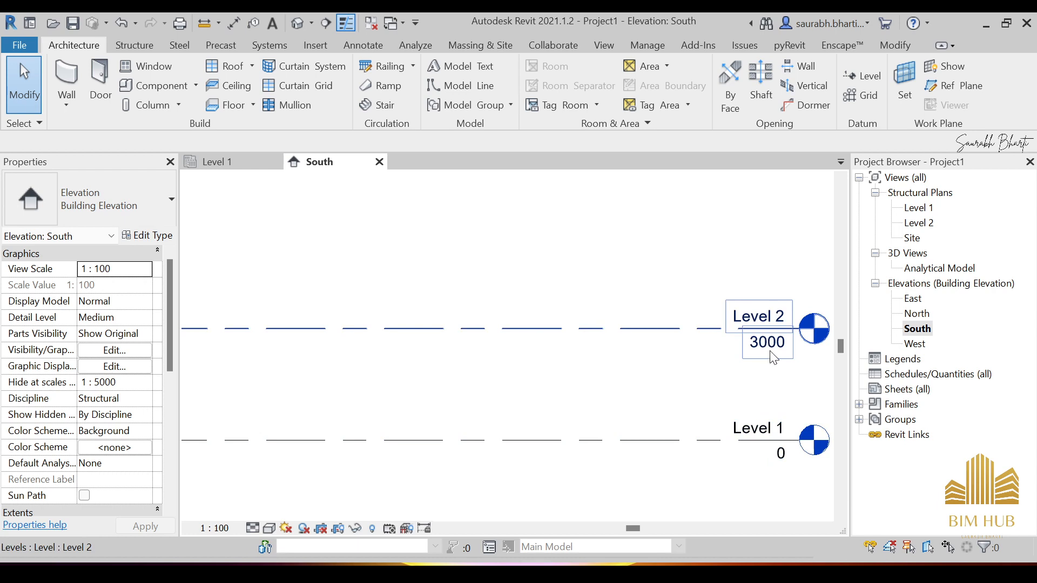
scroll(773, 357, "down", 3)
scroll(769, 354, "up", 5)
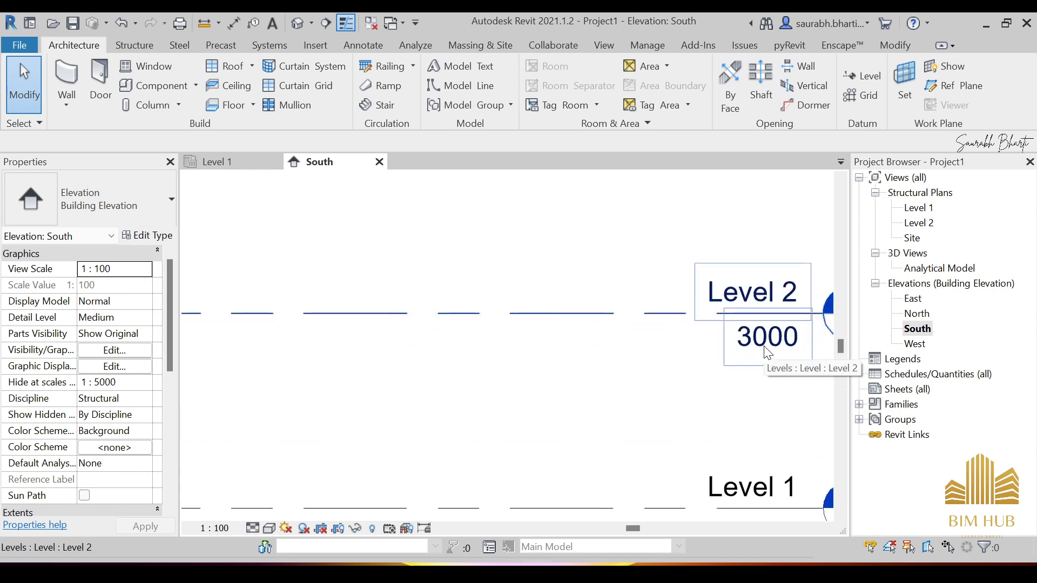
scroll(768, 354, "down", 3)
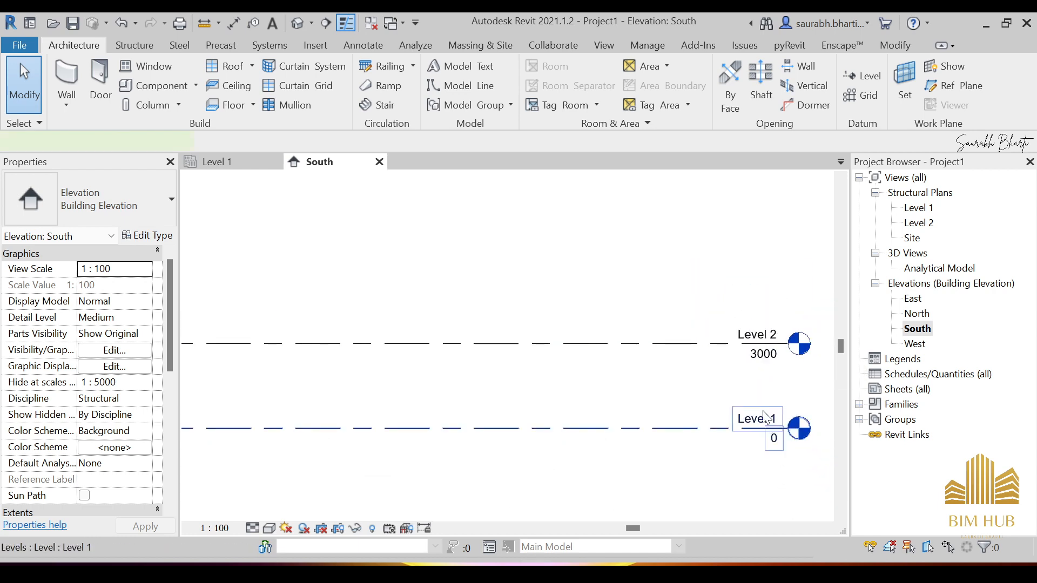
left_click(769, 430)
scroll(769, 432, "up", 4)
scroll(766, 428, "up", 1)
left_click(767, 428)
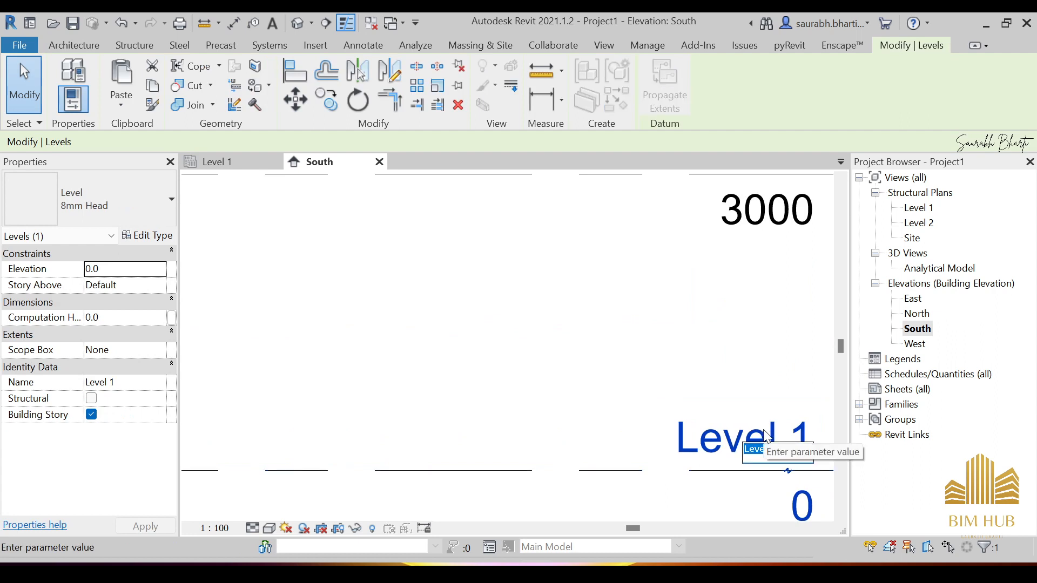
type("0 G")
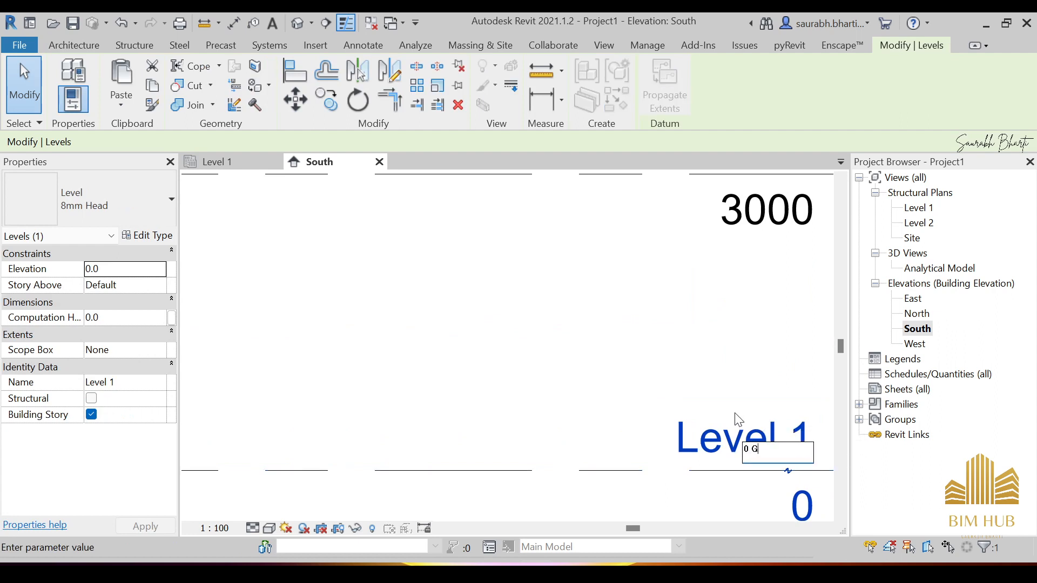
key("Return")
left_click(580, 295)
scroll(580, 301, "down", 2)
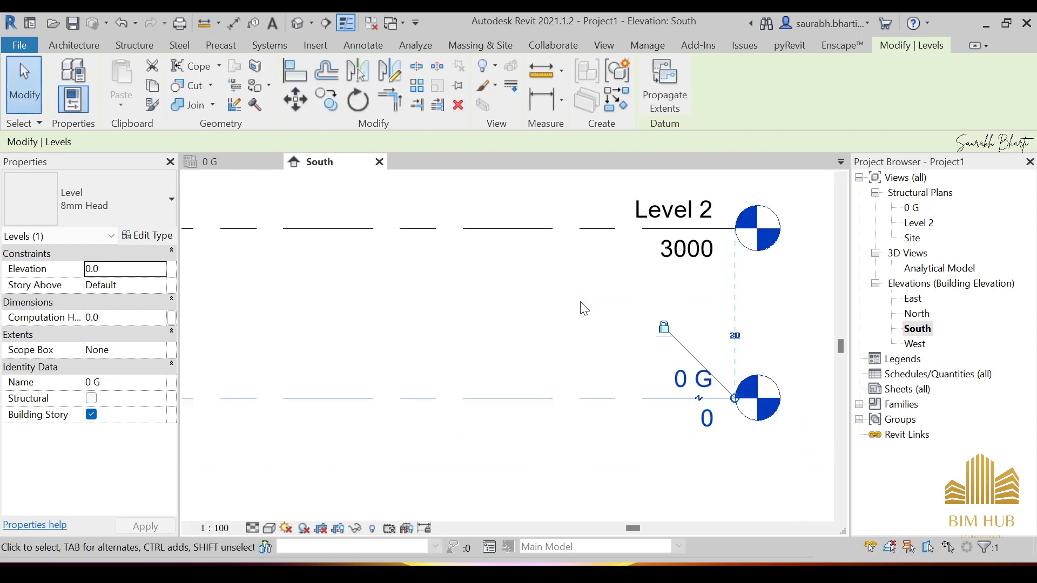
Rename Level 2 as 1 F, along with its corresponding views
scroll(670, 226, "up", 3)
double_click(685, 275)
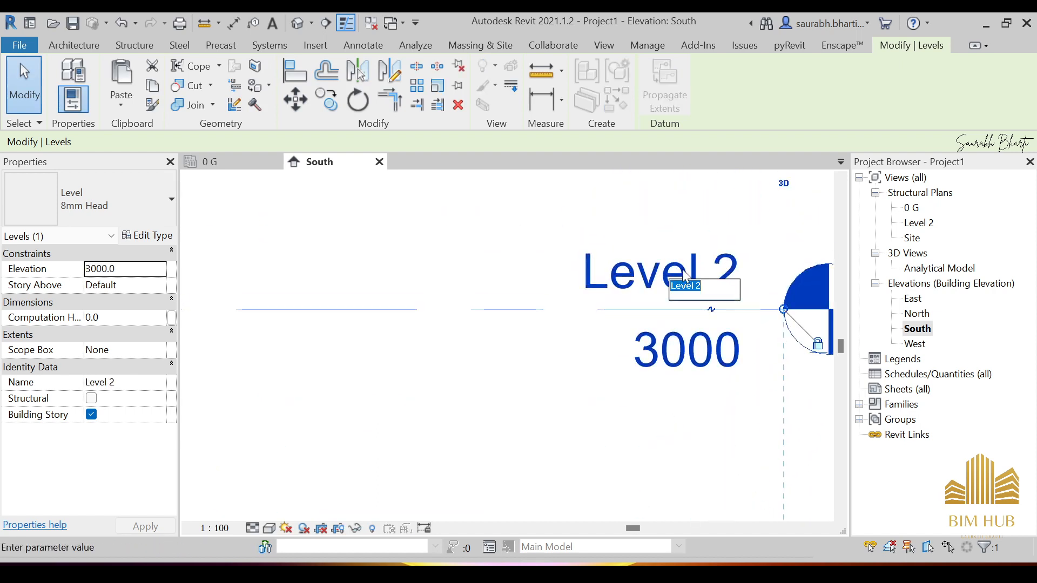
type("1")
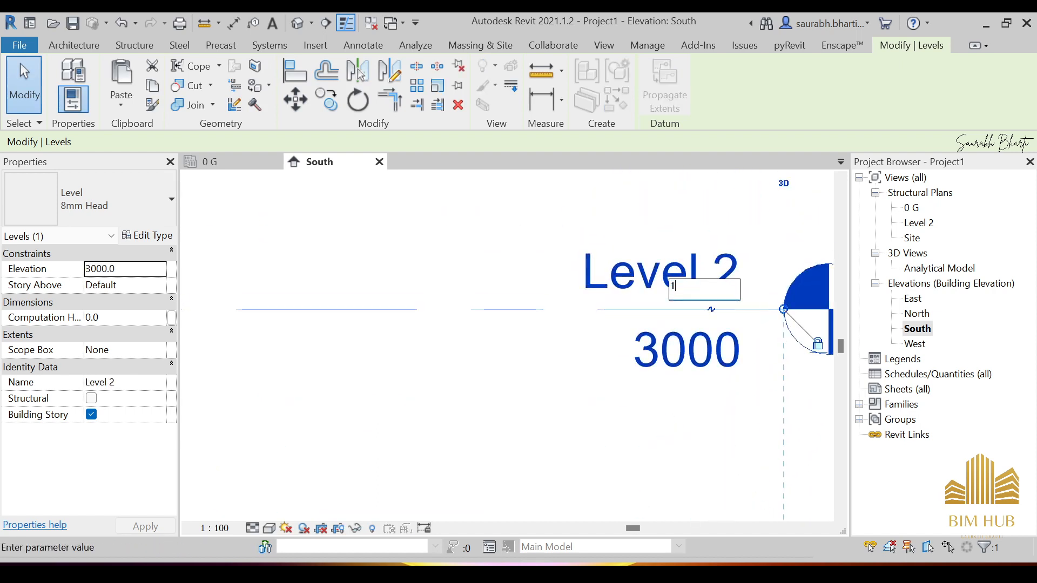
type(" F")
key("Return")
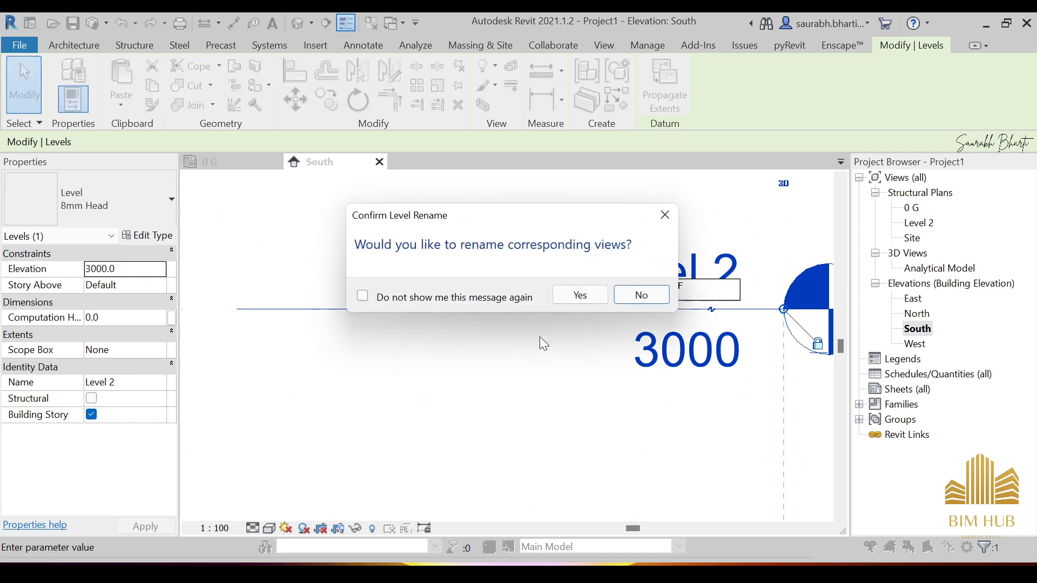
left_click(574, 297)
Set the elevation of level 1 F to 4000 and deselect it
left_click(681, 351)
type("4000")
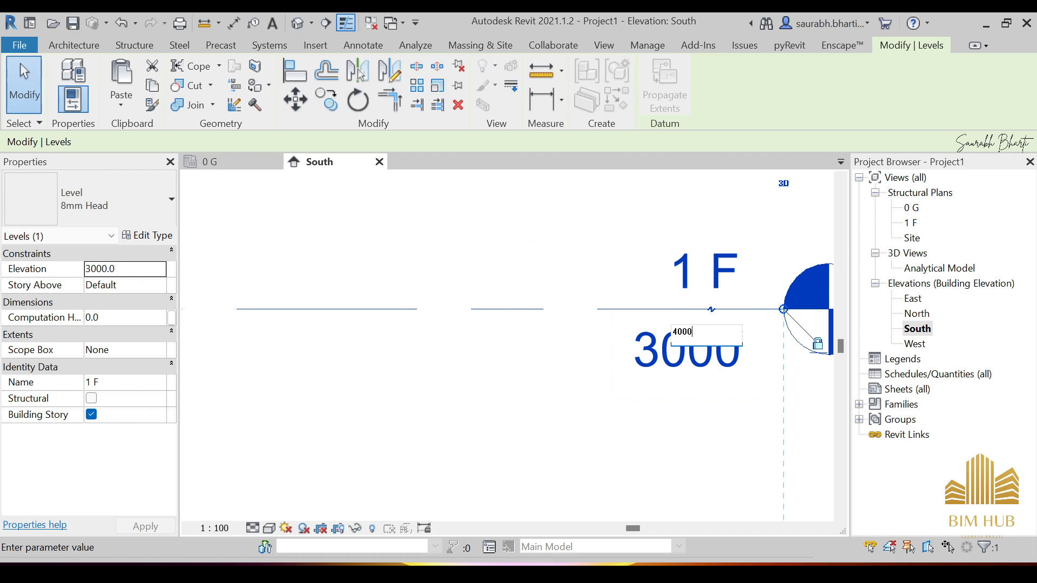
key("Return")
scroll(639, 406, "down", 6)
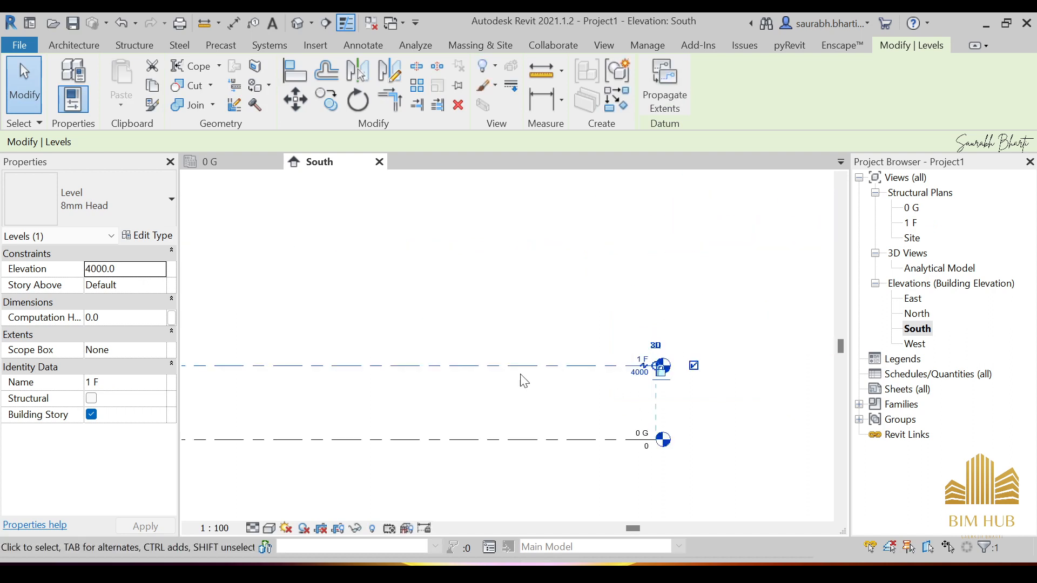
left_click(520, 379)
Add a level offset 4000 above 1 F by picking its line, with Structural Plan as the only plan view type created
scroll(503, 413, "up", 1)
middle_click_drag(501, 414, 593, 388)
scroll(416, 364, "down", 3)
scroll(423, 352, "up", 1)
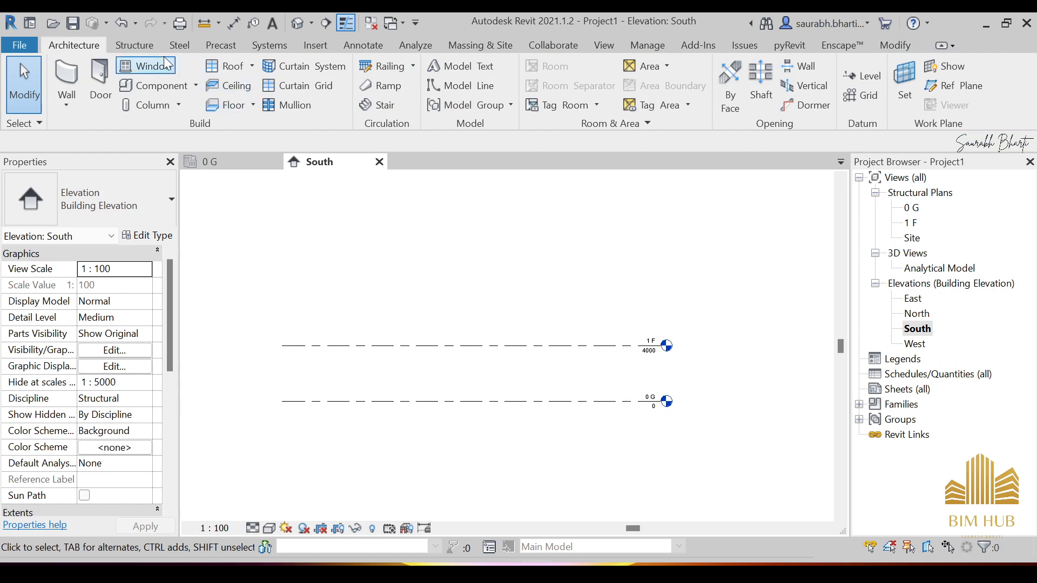
left_click(143, 46)
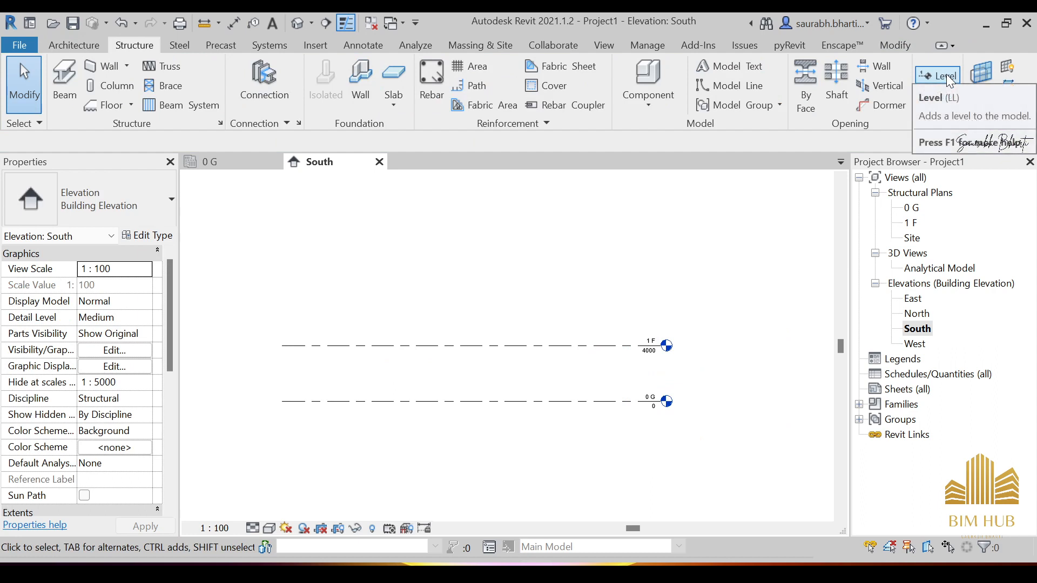
left_click(949, 81)
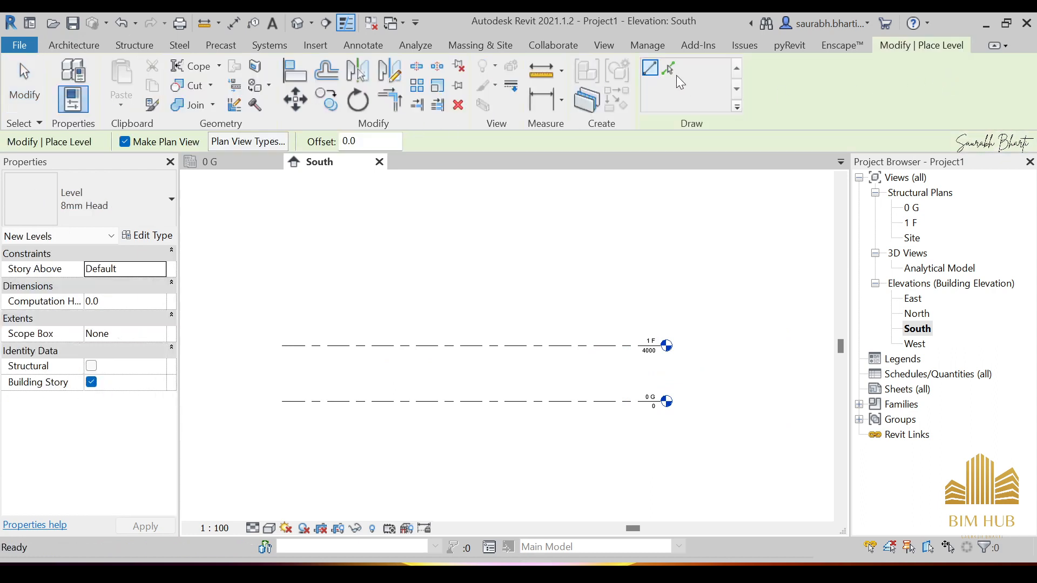
left_click(669, 69)
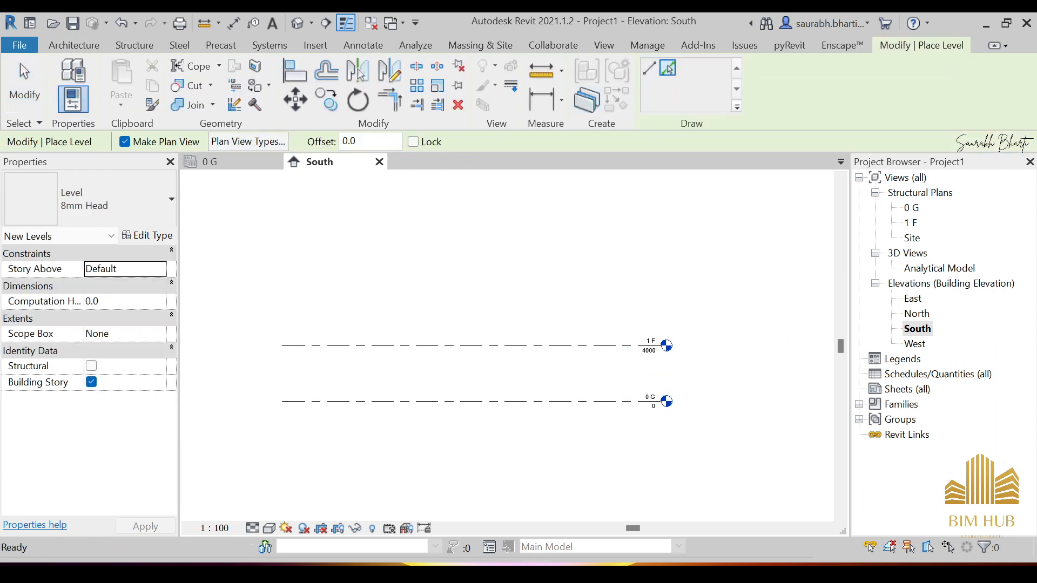
double_click(353, 141)
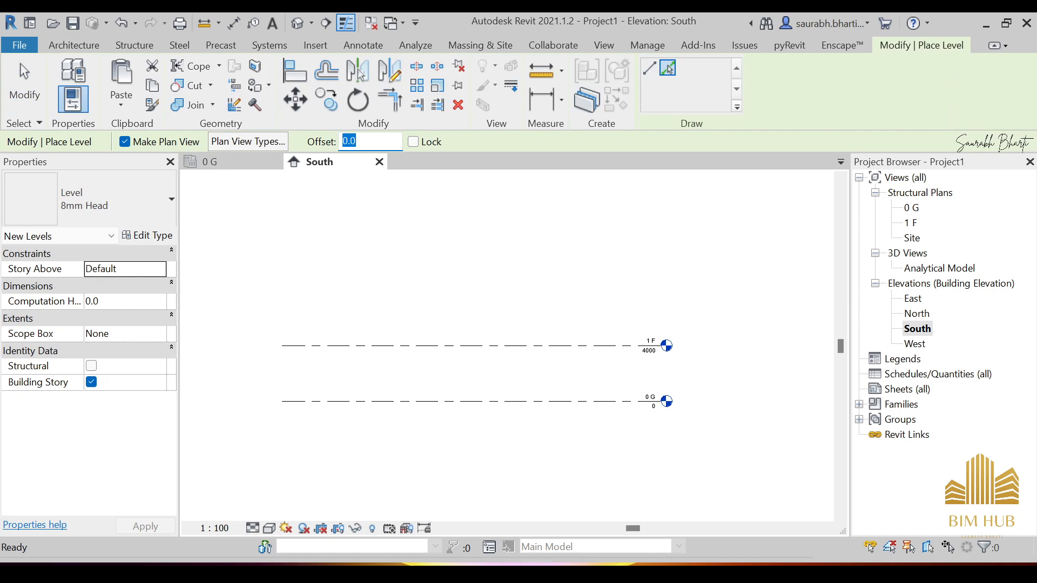
type("4000")
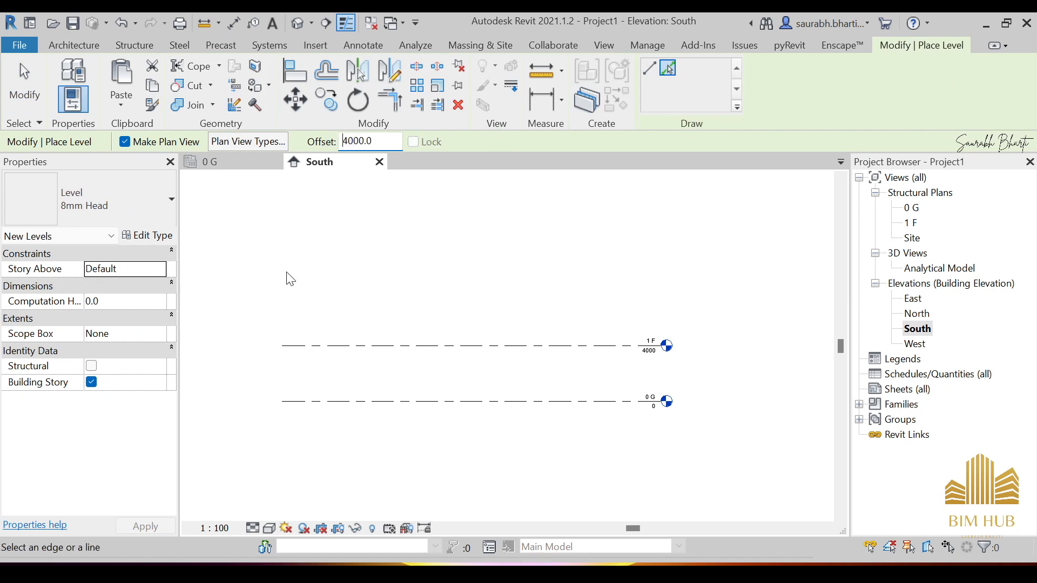
left_click(248, 141)
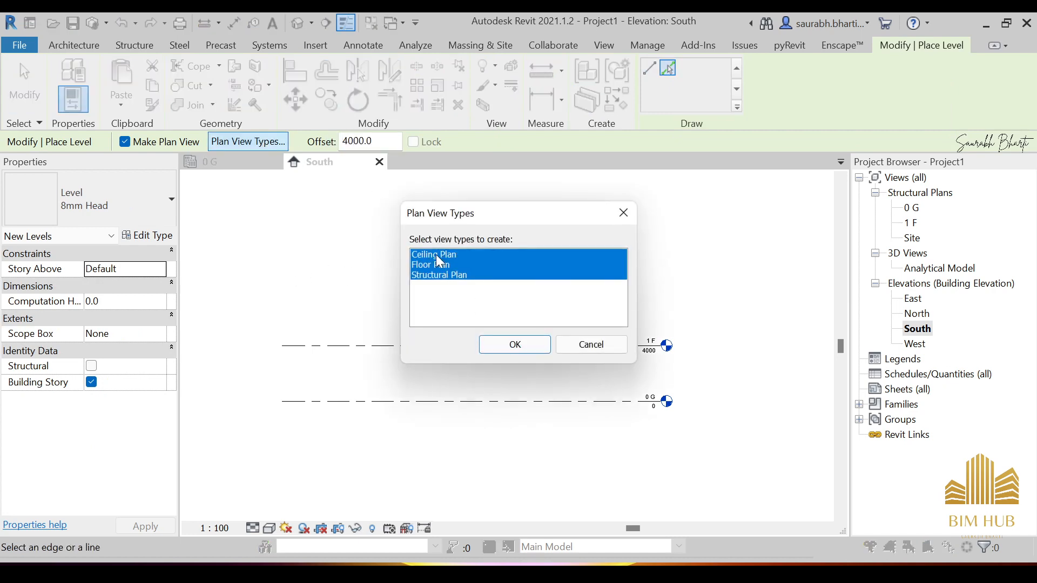
left_click(438, 256)
left_click(440, 264)
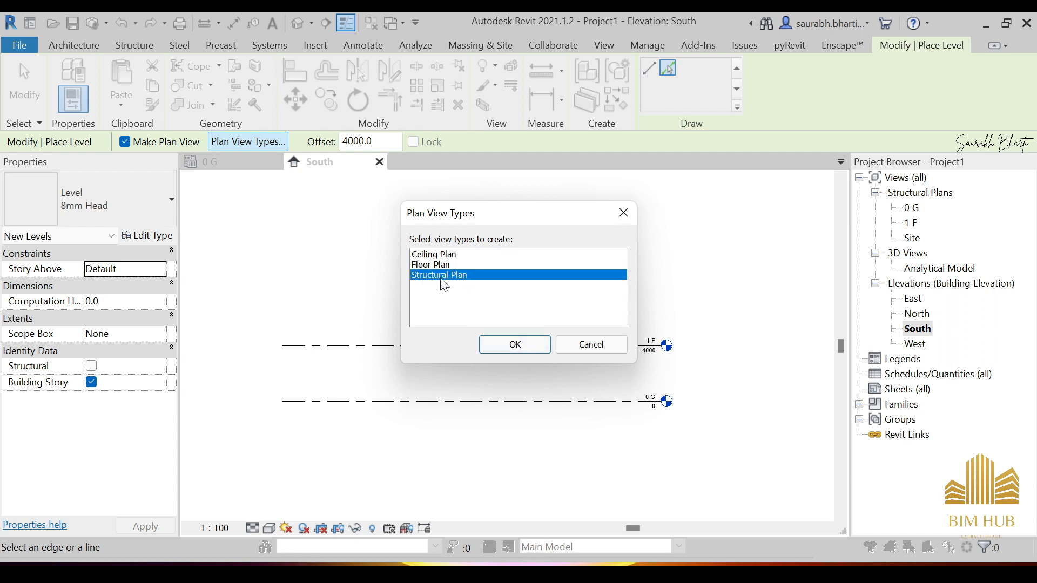
left_click(500, 344)
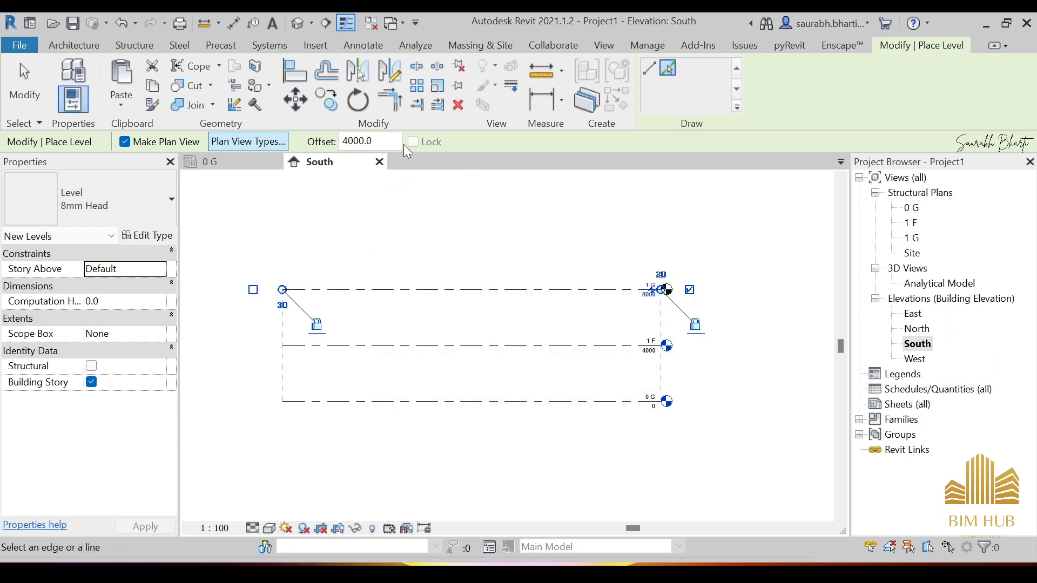
Add another level offset 2000 above the 8000 level, at elevation 10000, and finish placing levels
key("ctrl+a")
type("2")
left_click(475, 290)
key("Escape")
key("Escape")
scroll(655, 276, "up", 3)
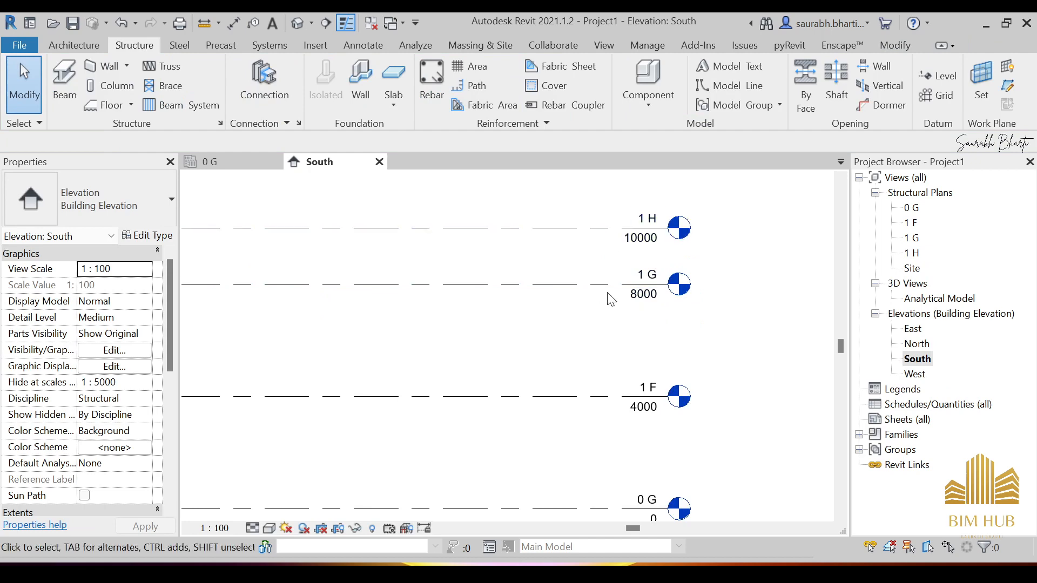
Rename the level at elevation 8000 as 2 R, along with its corresponding plan view
scroll(655, 275, "up", 2)
left_click(655, 276)
left_click(655, 275)
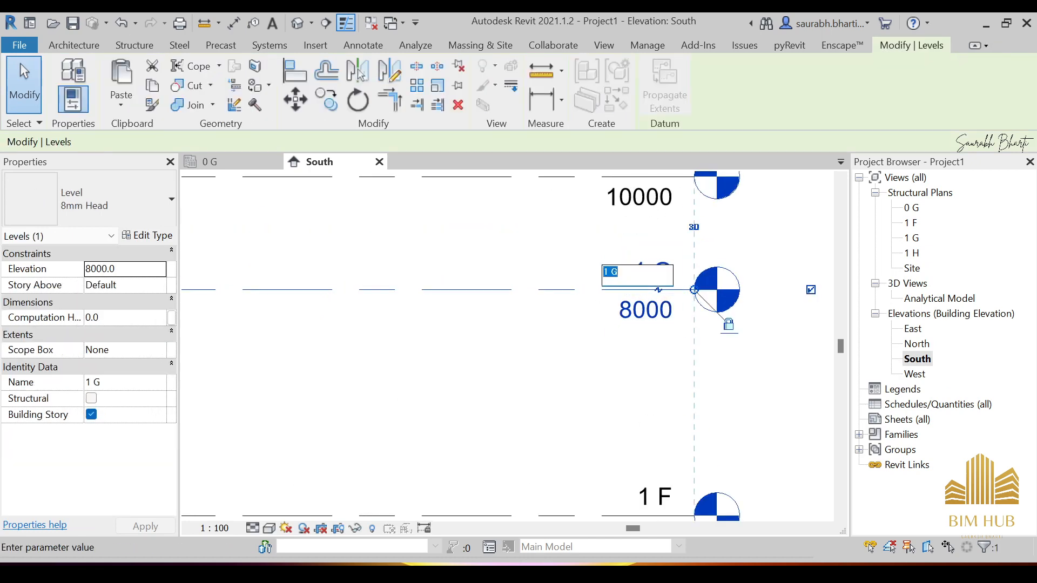
type("2 R")
key("Return")
left_click(590, 299)
Rename the level at elevation 10000 as 3 Apex, along with its corresponding plan view, and deselect it
scroll(599, 286, "down", 3)
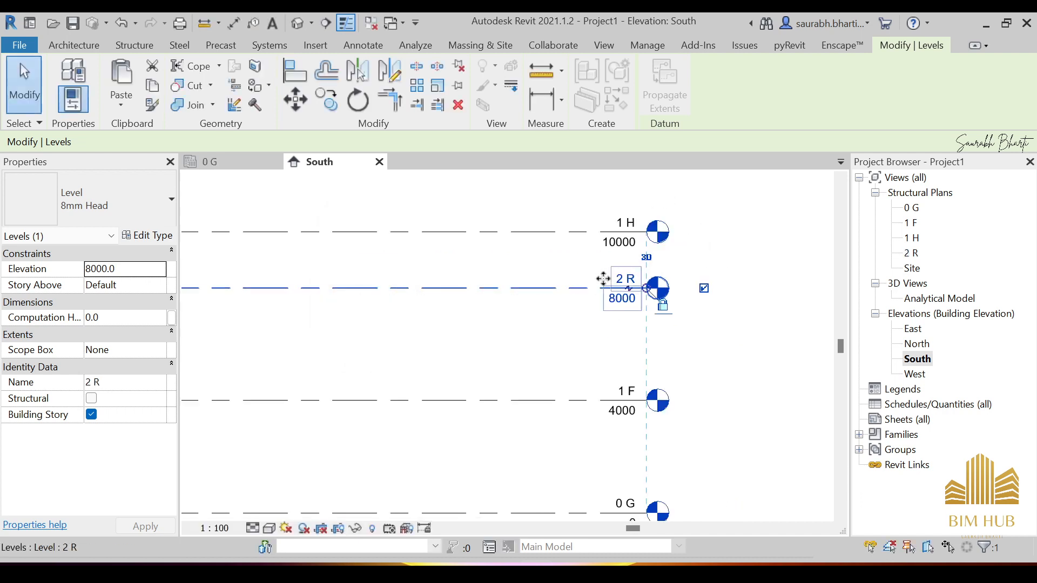
left_click(632, 230)
scroll(631, 231, "up", 3)
left_click(632, 228)
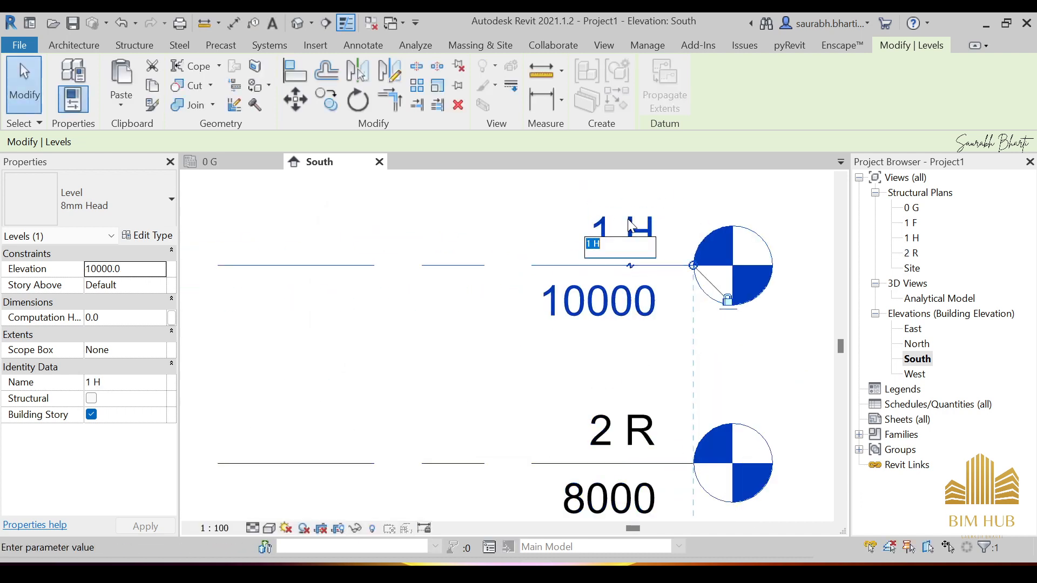
type("3 Apex")
key("Return")
left_click(583, 291)
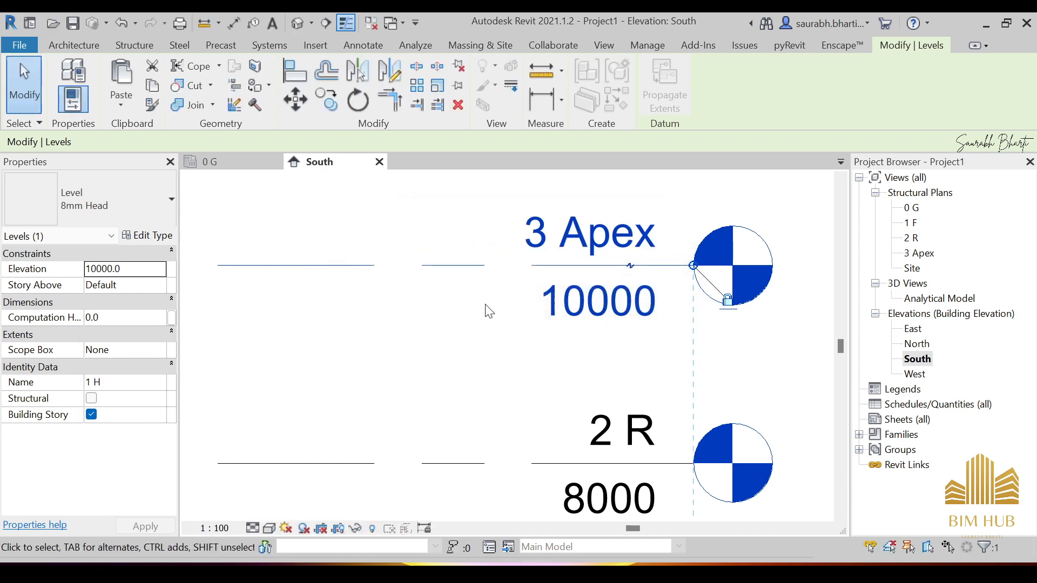
left_click(475, 319)
scroll(472, 319, "down", 8)
middle_click_drag(470, 355, 694, 292)
scroll(625, 285, "down", 1)
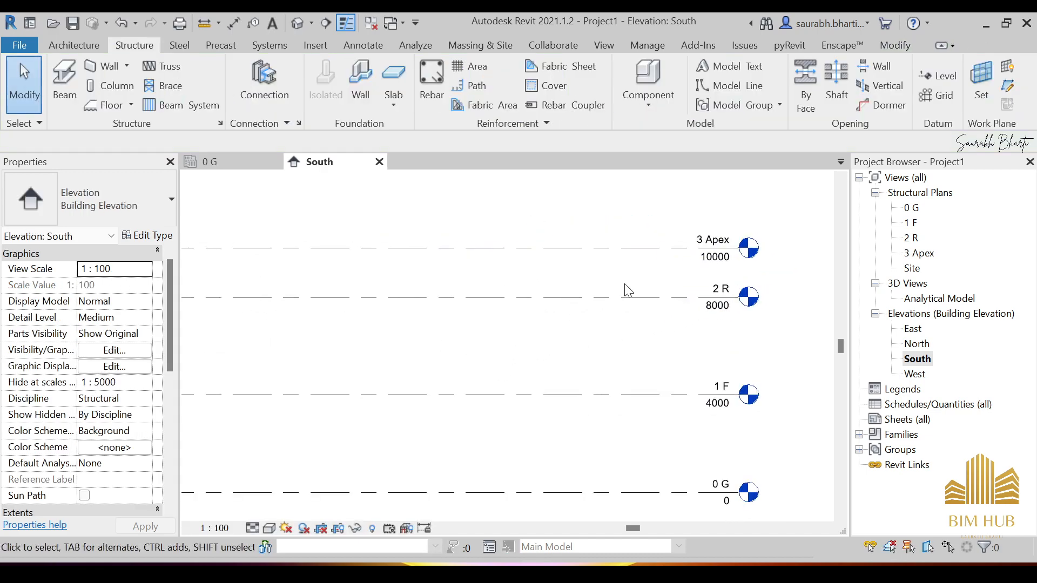
scroll(569, 313, "down", 2)
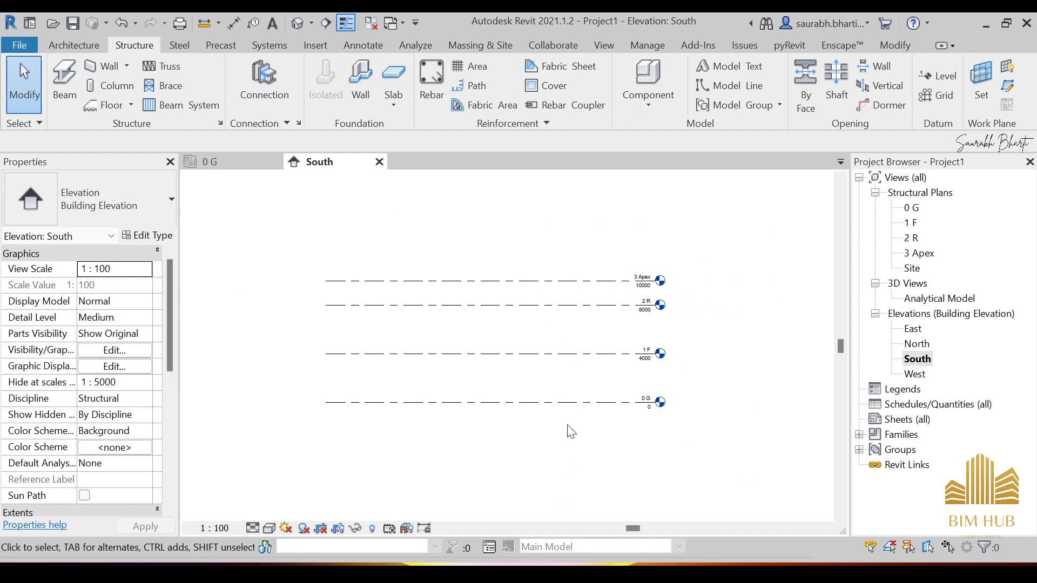
Open the structural plan view of level 0 G
left_click(917, 208)
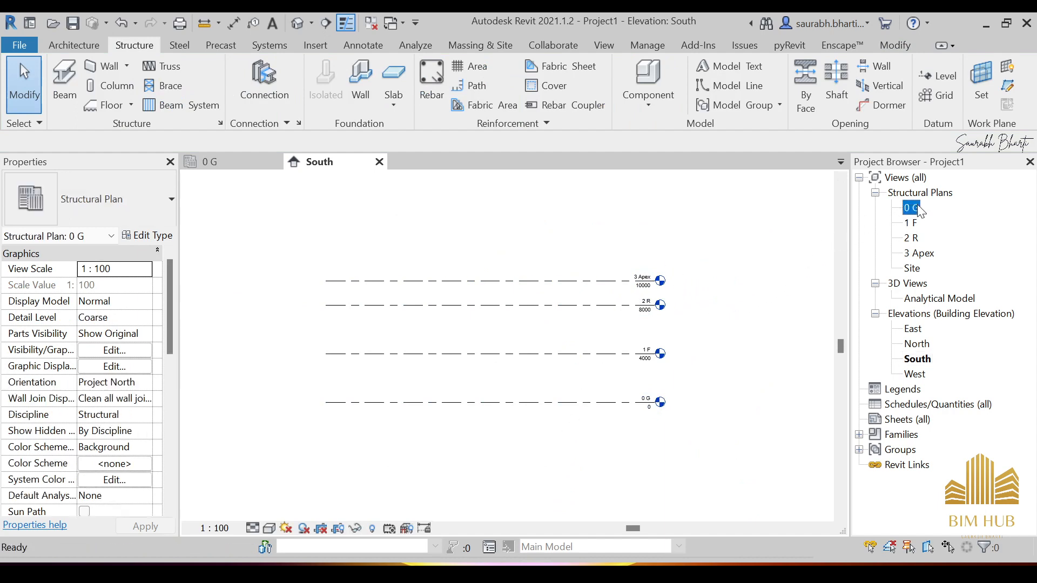
double_click(918, 210)
middle_click_drag(571, 341, 579, 338)
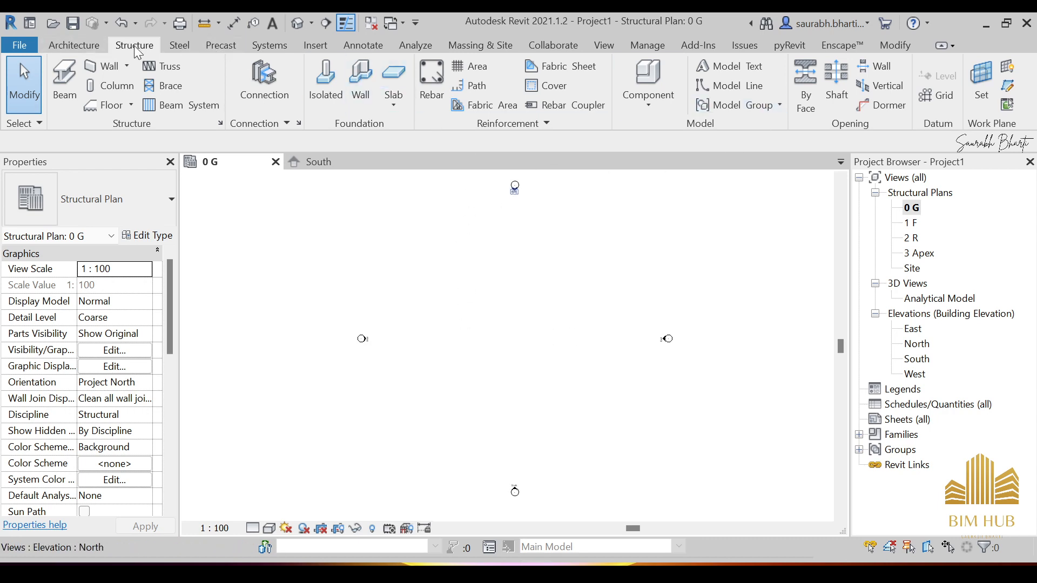
Draw one straight vertical grid line from top to bottom between the elevation markers, nearer the west one, and finish placing grids
left_click(932, 98)
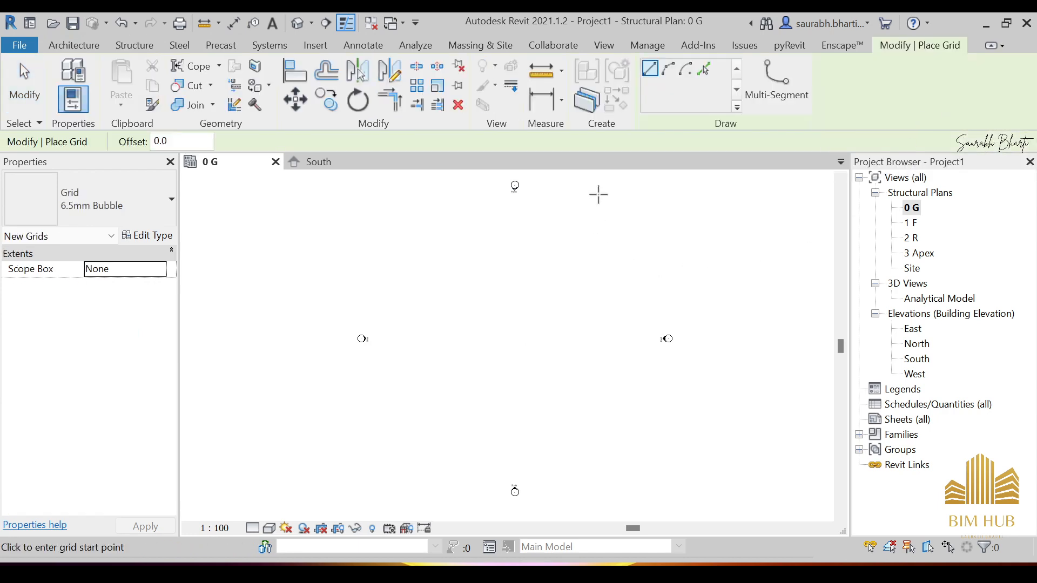
left_click(448, 259)
left_click(448, 428)
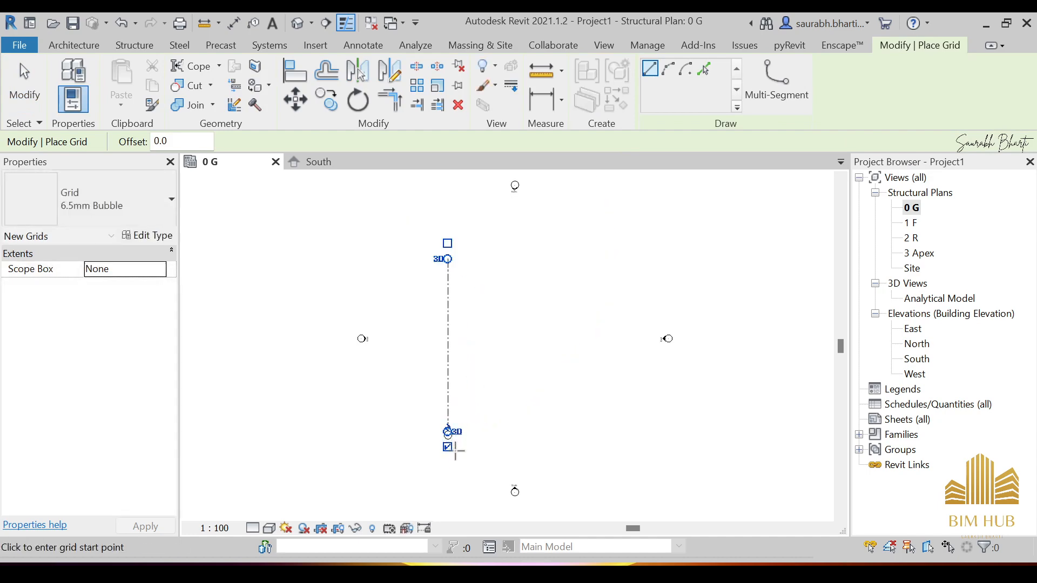
key("Escape")
key("Escape")
scroll(445, 432, "up", 2)
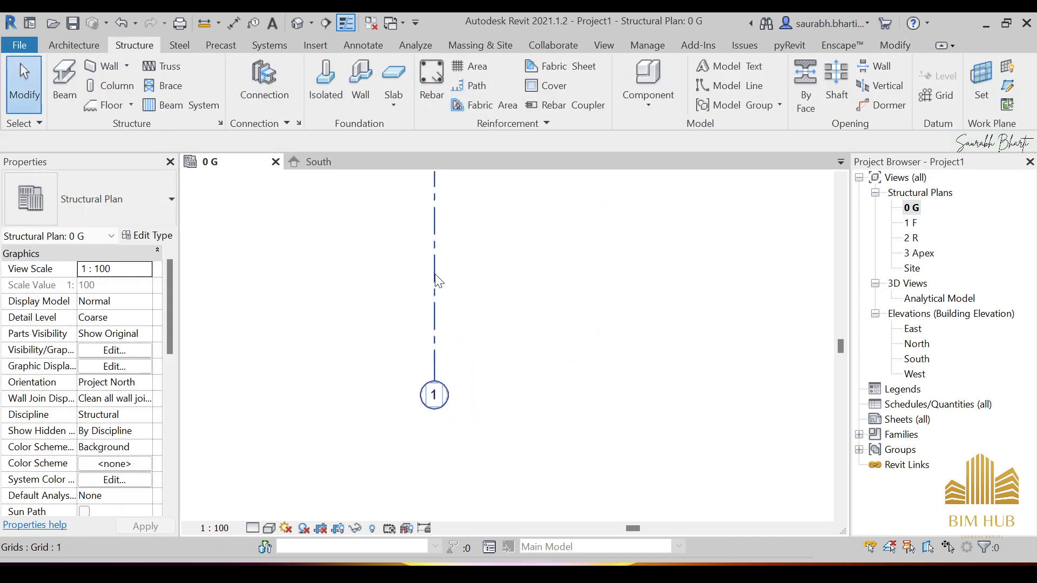
left_click(435, 289)
scroll(435, 307, "down", 2)
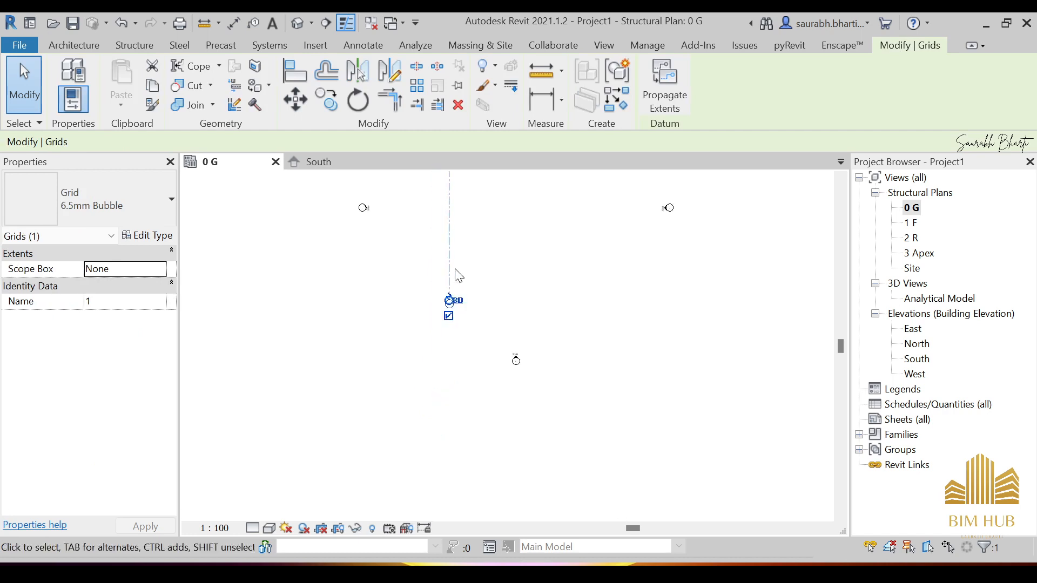
left_click(516, 359)
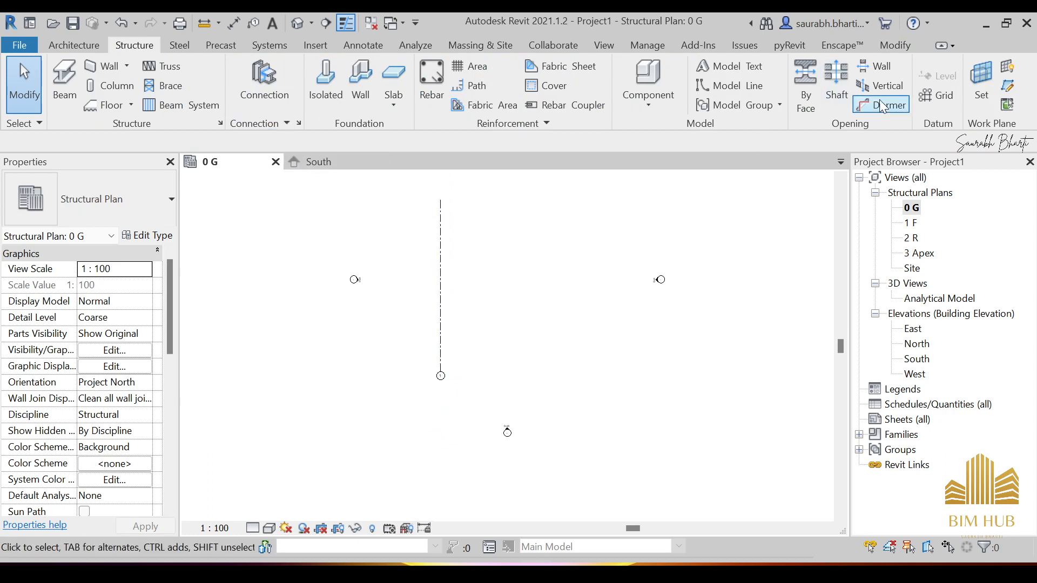
Start placing grids by picking existing lines, with an offset of 4500
left_click(926, 99)
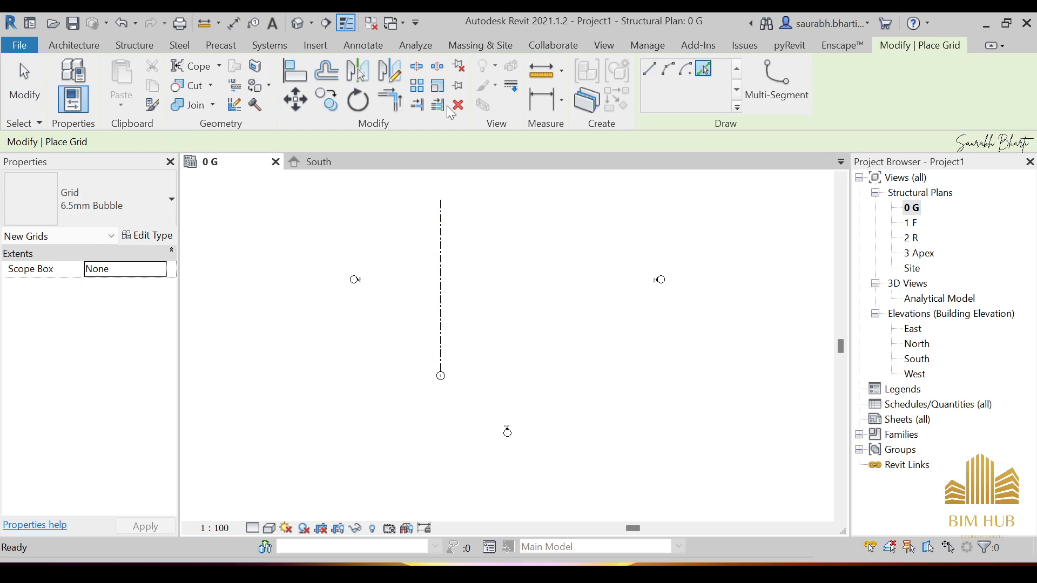
left_click_drag(167, 140, 152, 153)
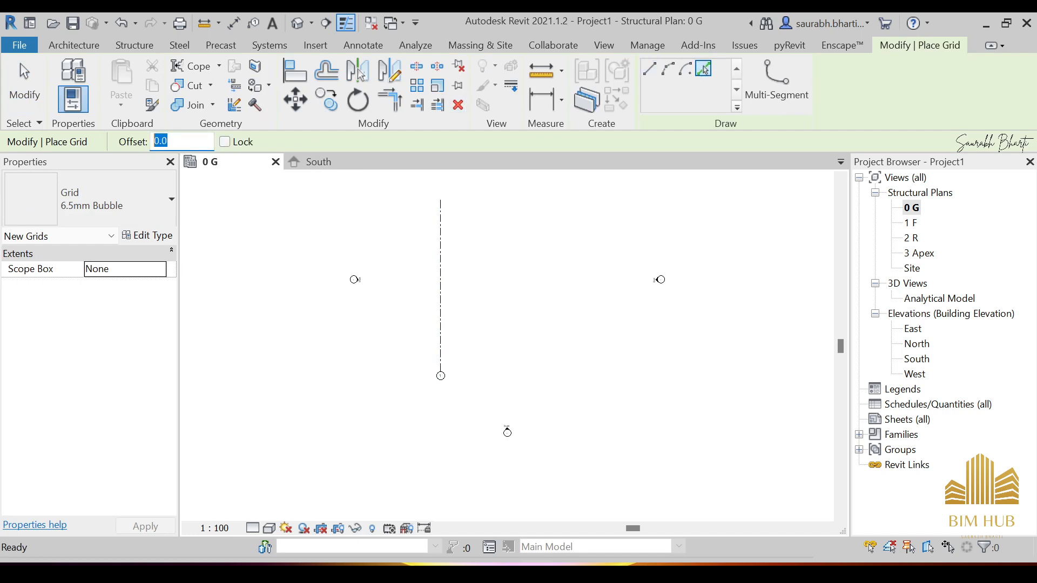
type("450")
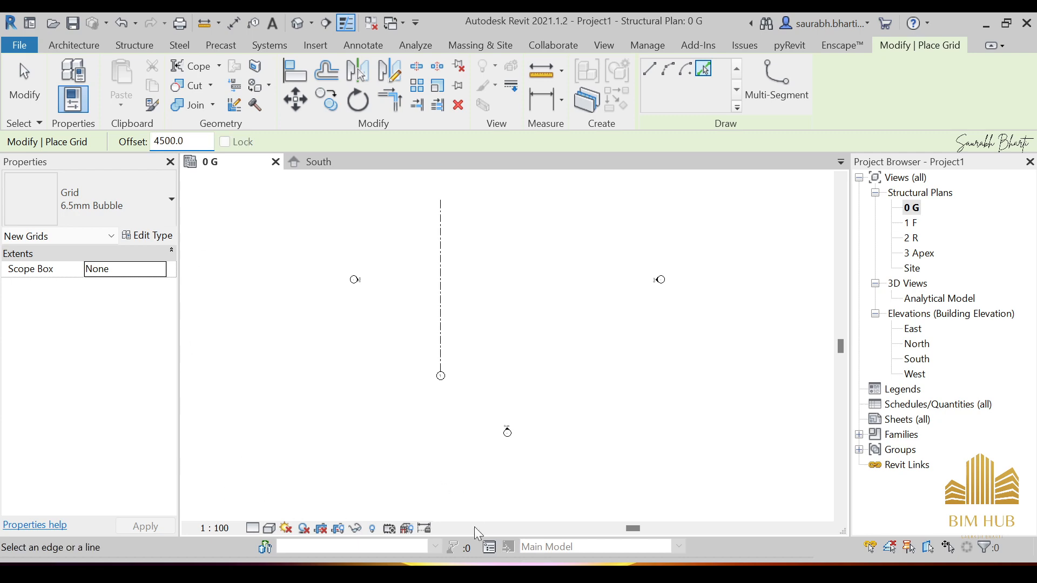
key("alt+Tab")
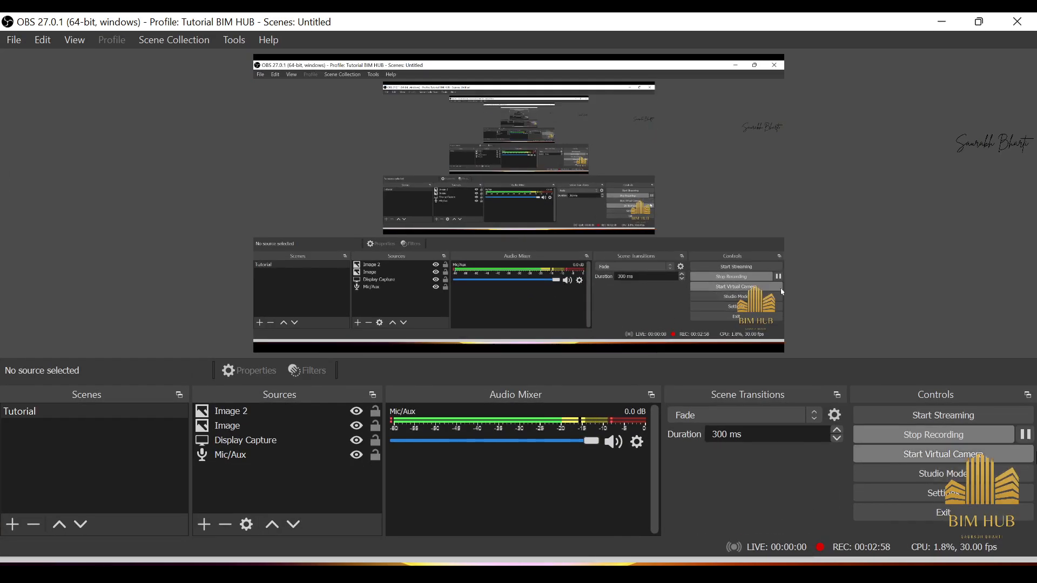
left_click(1026, 436)
left_click(942, 22)
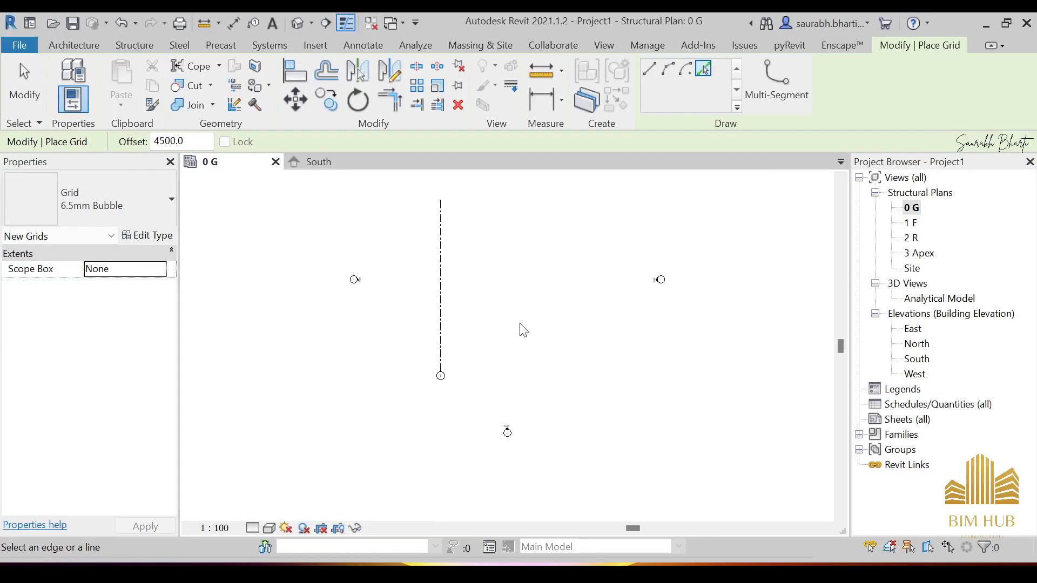
Add two more vertical grids to the east, each offset 4500 from the previous one, and finish placing grids
left_click(444, 292)
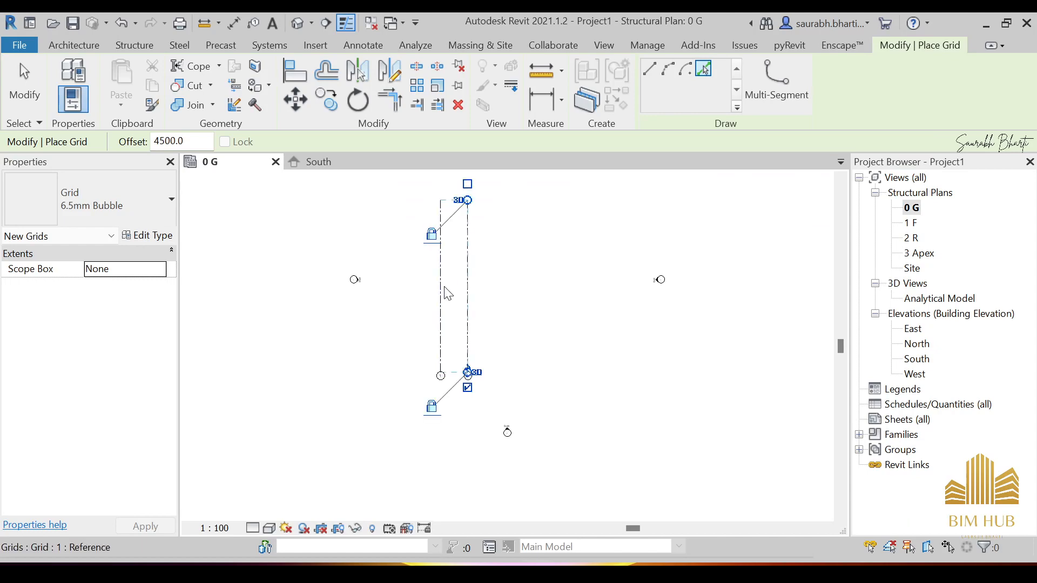
left_click(473, 267)
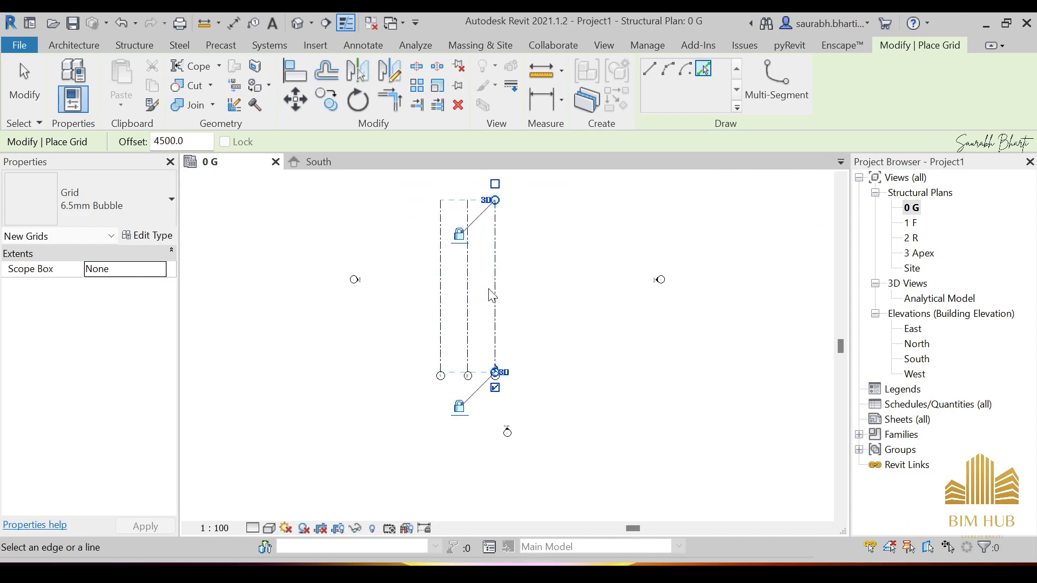
key("Escape")
key("Escape")
Move all three vertical grids together slightly to the east, centring them between the elevation markers, and deselect them
left_click_drag(506, 204, 432, 256)
key("Right")
key("Right")
key("Right")
key("Right")
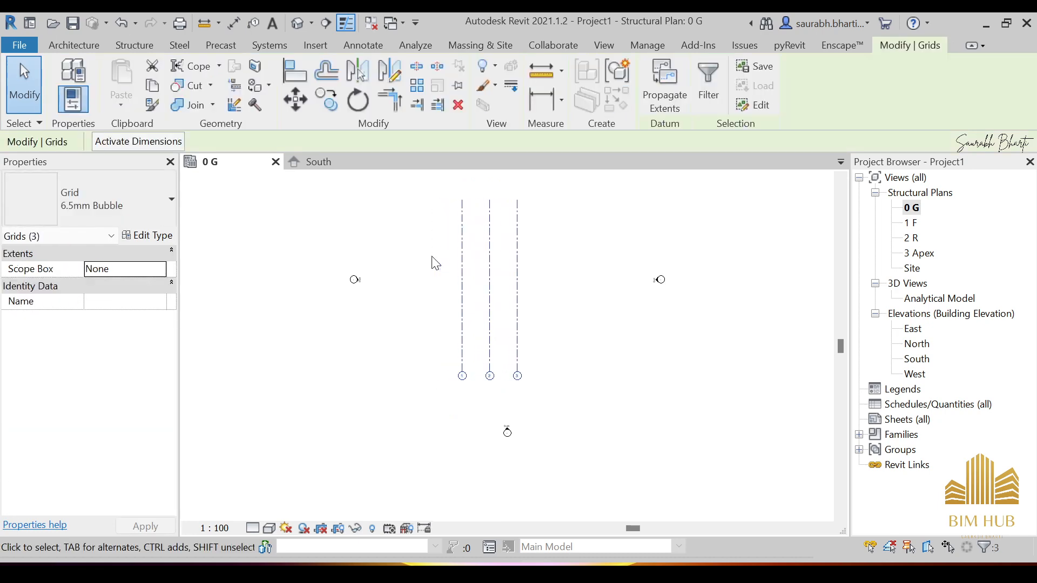
key("Escape")
middle_click_drag(434, 251, 423, 284)
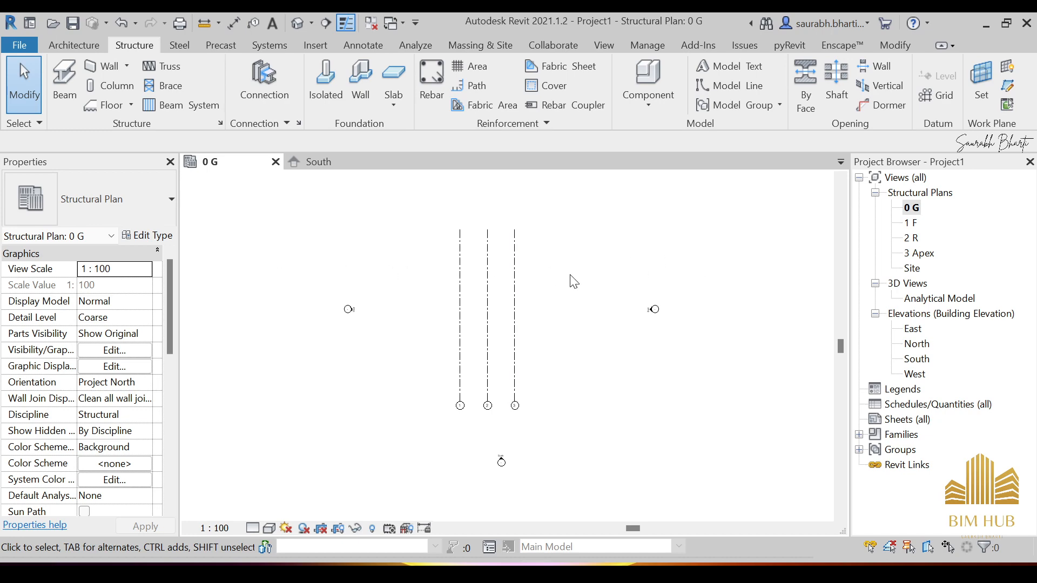
Draw a horizontal grid line from west to east across the three vertical grids near their upper ends
left_click(938, 95)
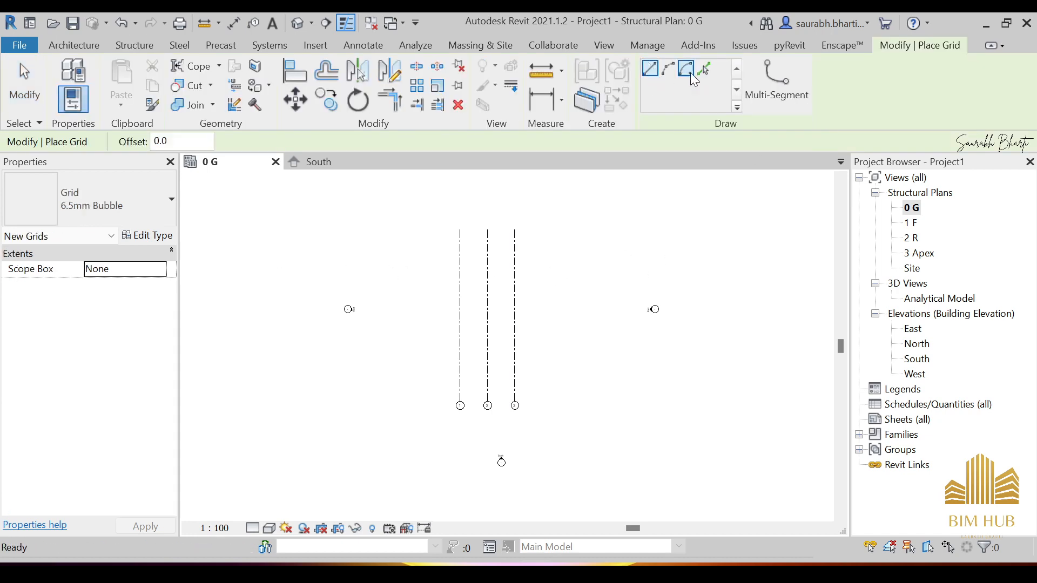
left_click(383, 259)
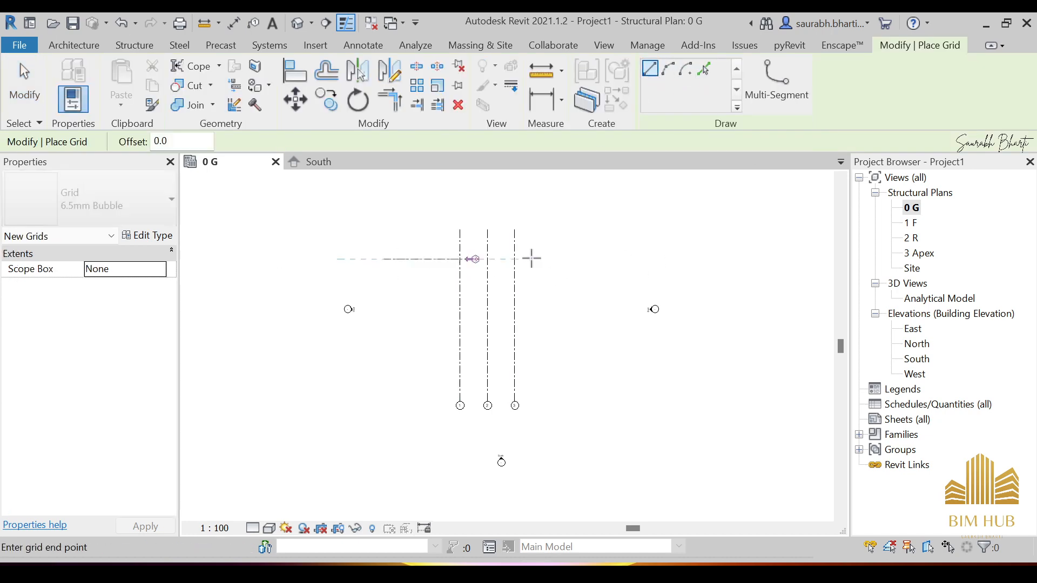
left_click(562, 258)
key("Escape")
key("Escape")
Rename the horizontal grid as A and deselect it
scroll(564, 259, "up", 6)
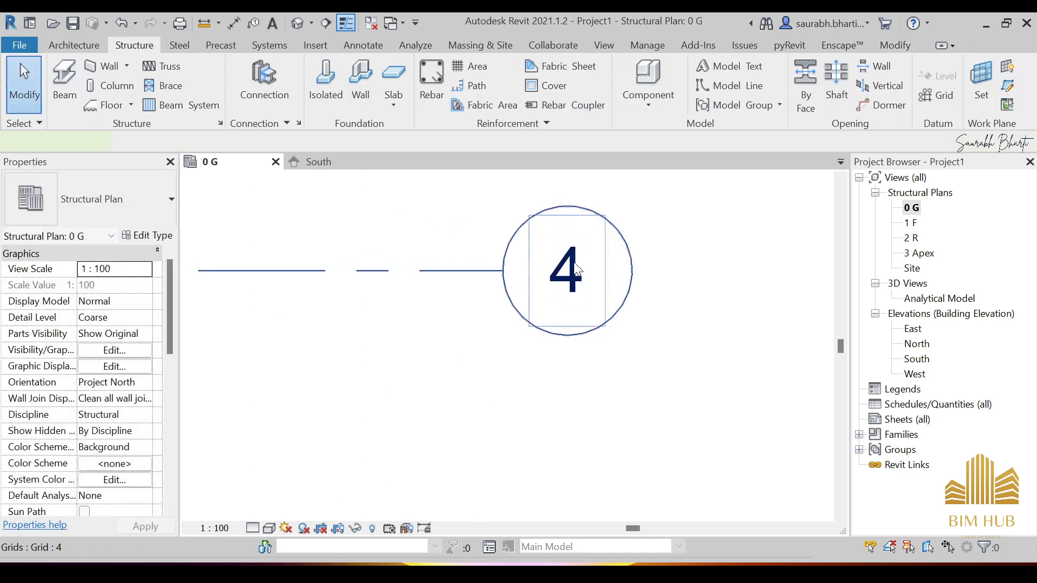
double_click(574, 261)
type("A")
key("Return")
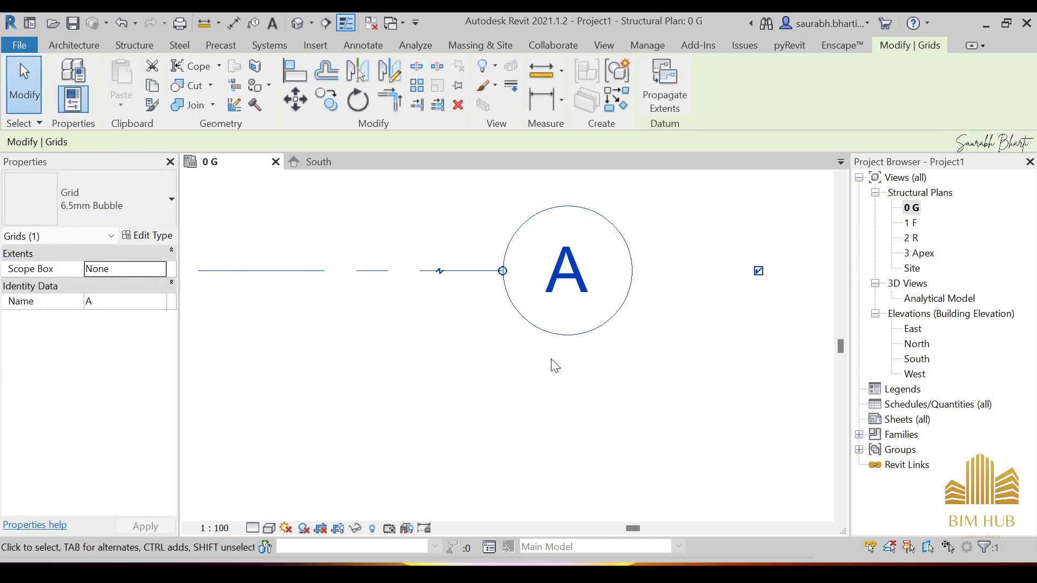
scroll(555, 362, "down", 3)
scroll(548, 357, "down", 3)
middle_click_drag(544, 342, 578, 270)
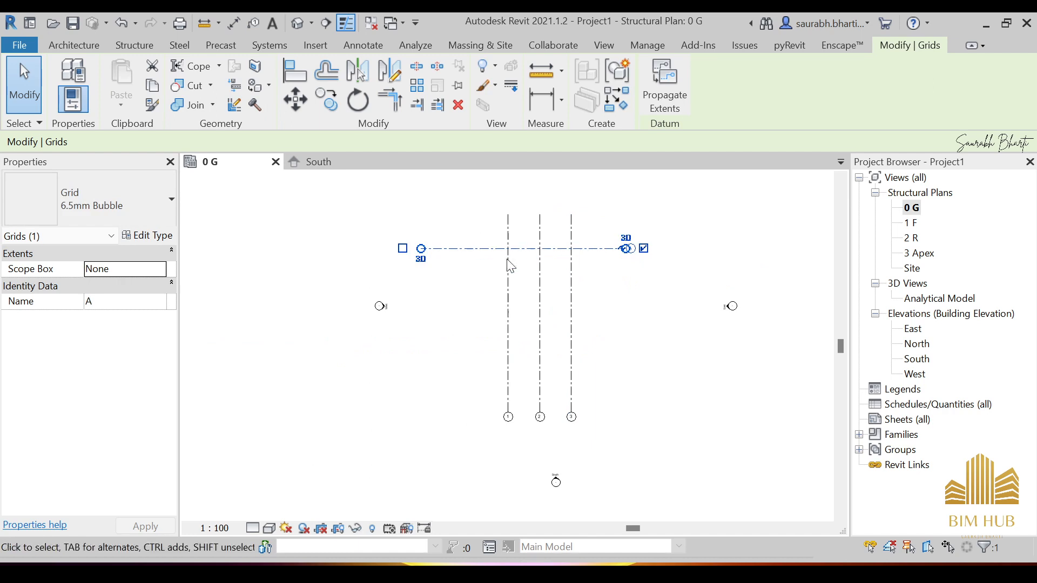
left_click(471, 306)
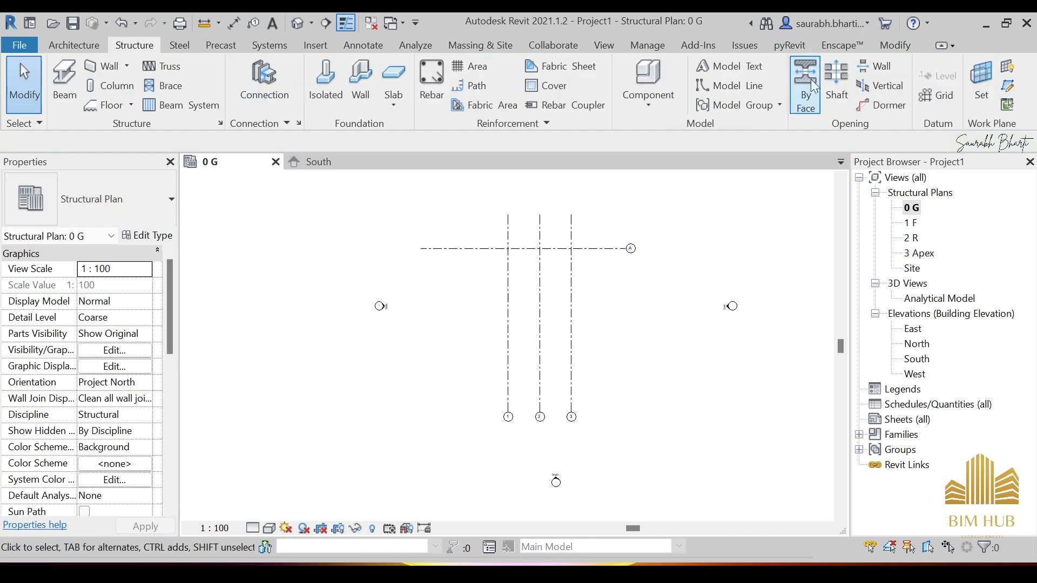
Add four horizontal grids below grid A by picking lines, each offset 3500 from the previous one, and finish placing grids
left_click(930, 97)
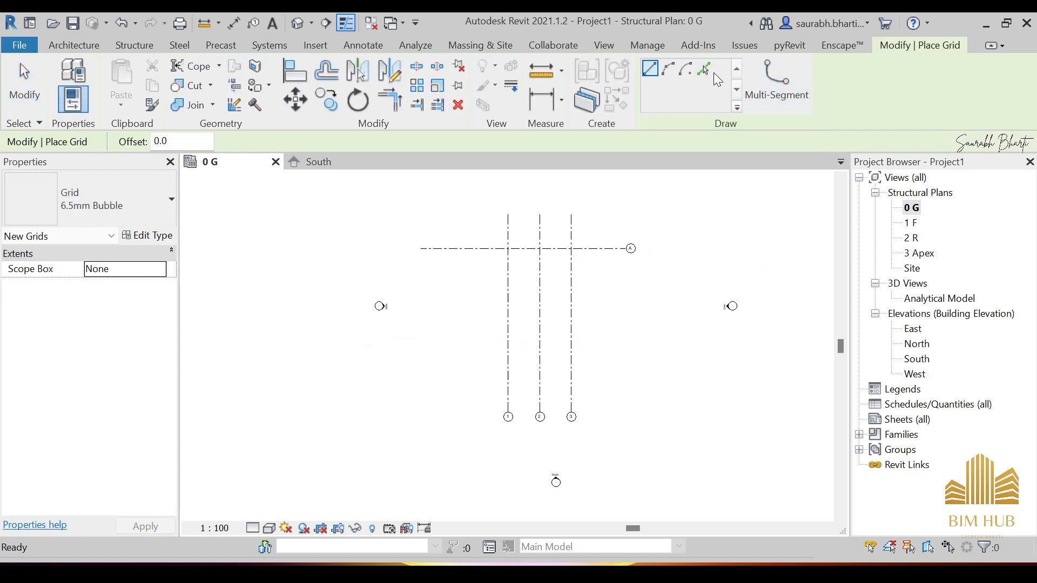
left_click(703, 69)
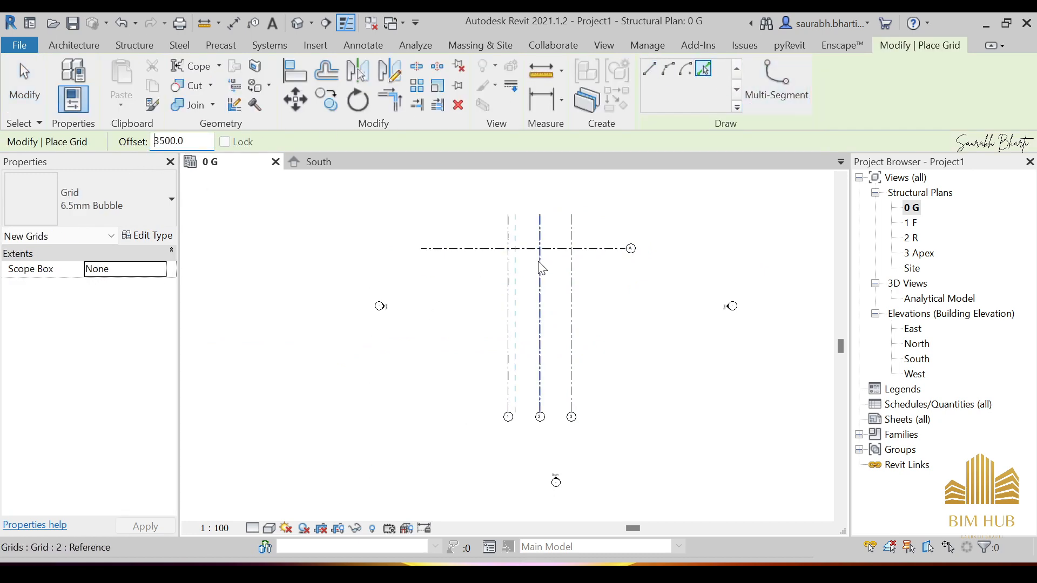
left_click(599, 261)
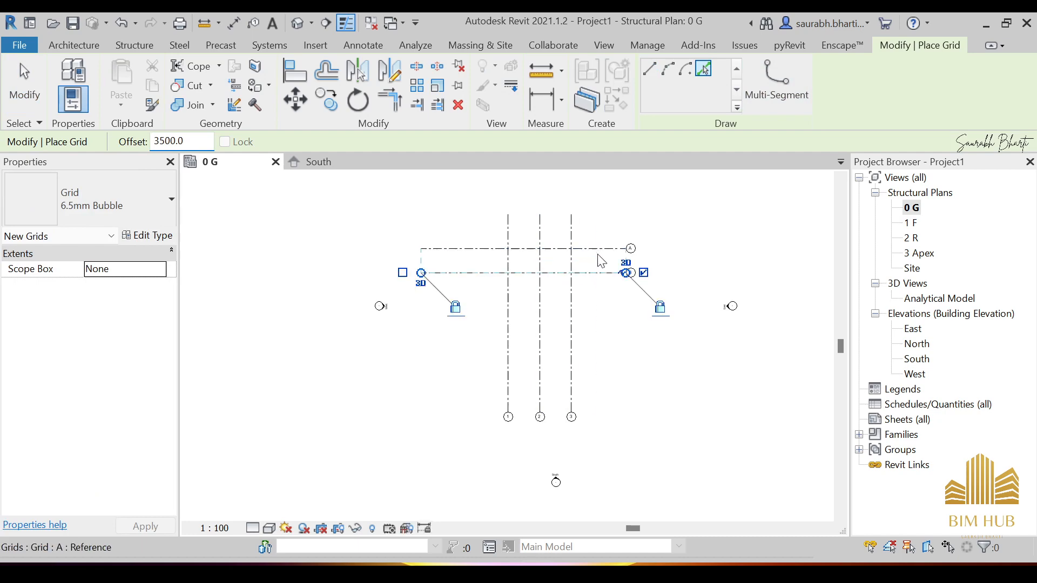
left_click(602, 290)
left_click(603, 308)
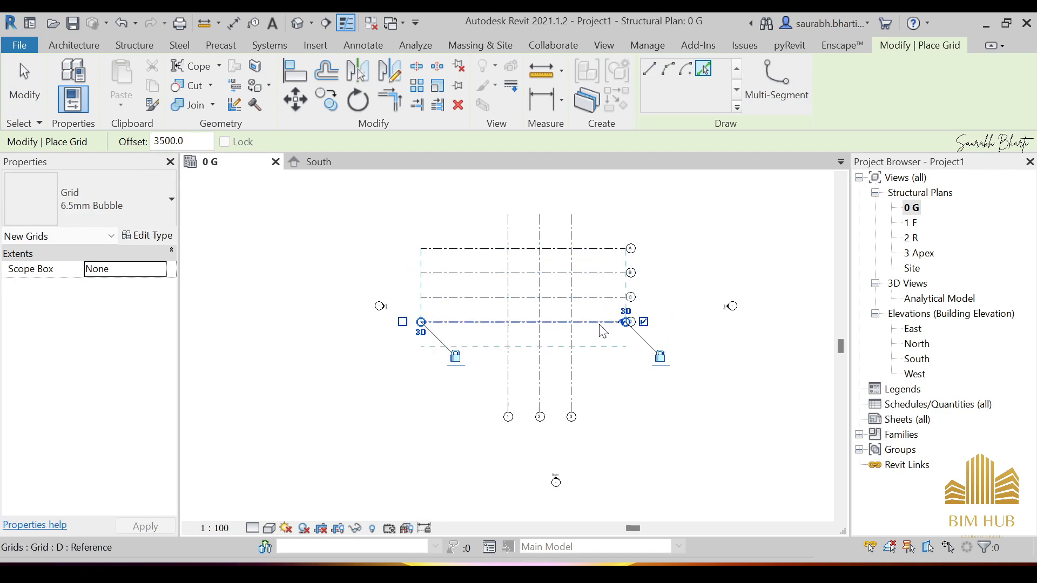
left_click(603, 330)
key("Escape")
key("Escape")
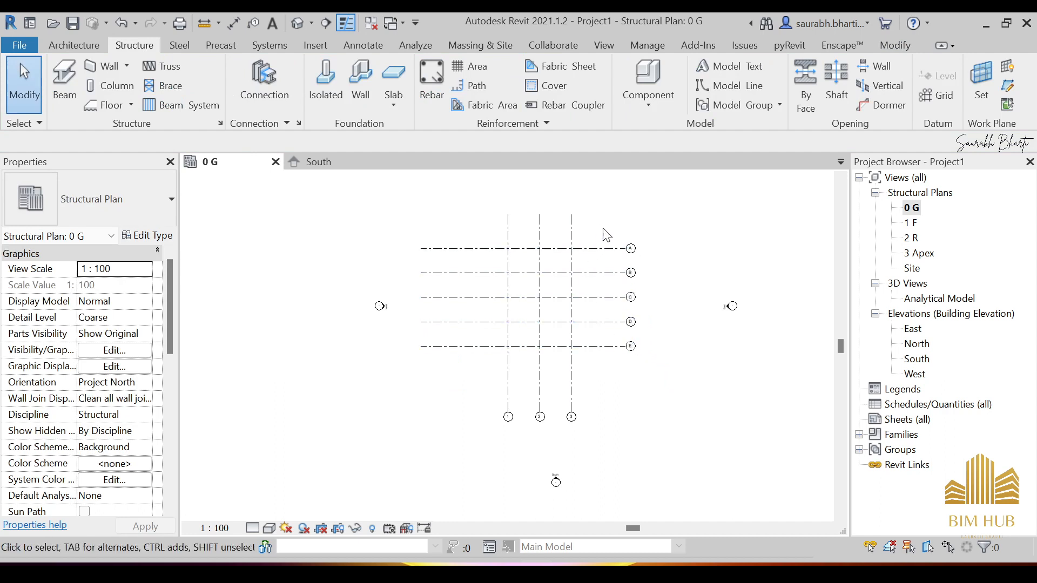
Move the five horizontal grids together slightly down and to the west, centring them on the vertical grids, and deselect them
left_click_drag(606, 234, 588, 334)
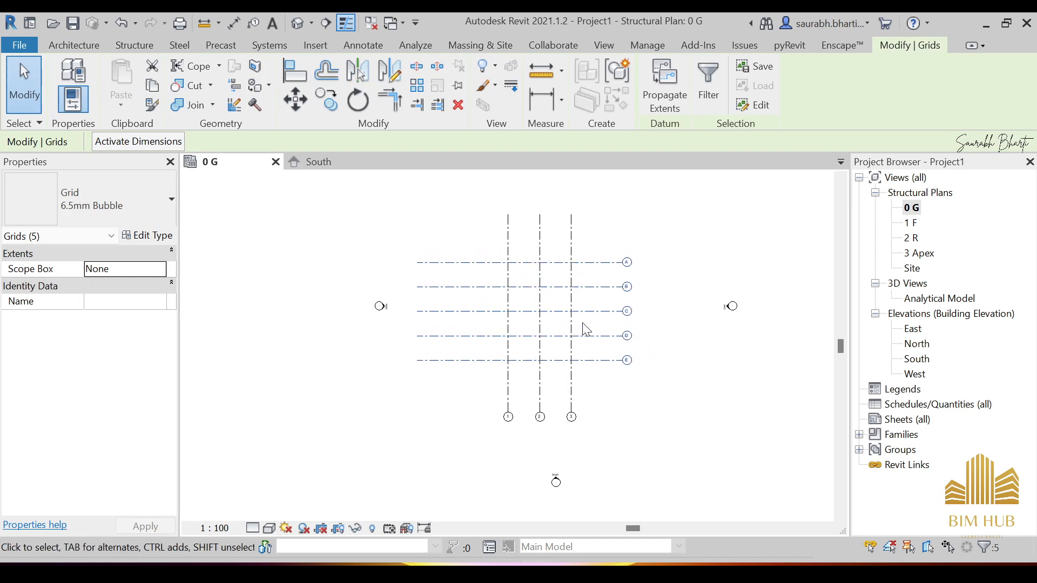
left_click(607, 238)
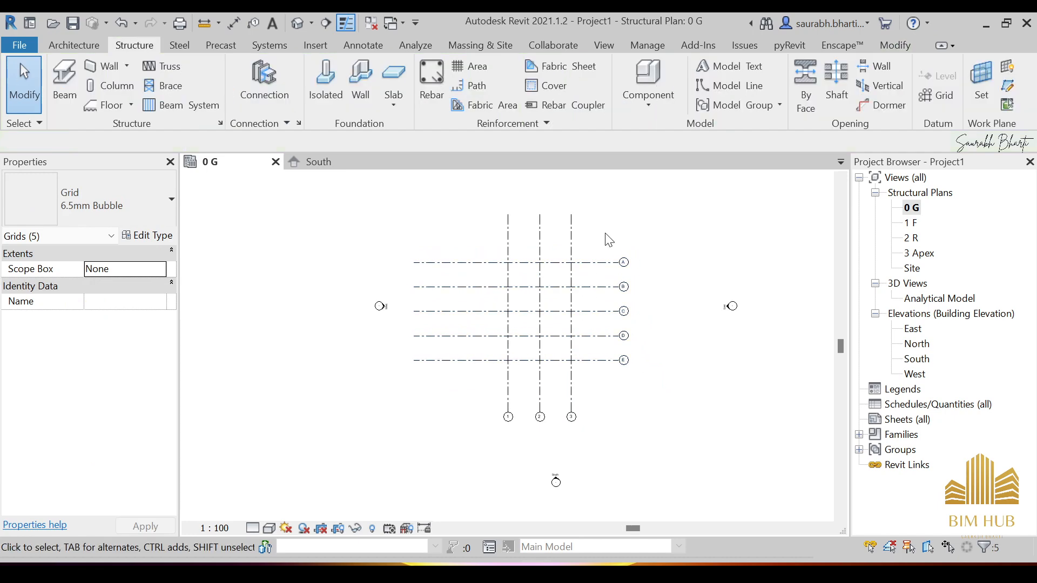
Shorten the upper ends of vertical grids 1, 2 and 3 so all three align just above grid A
left_click(508, 226)
left_click(497, 214)
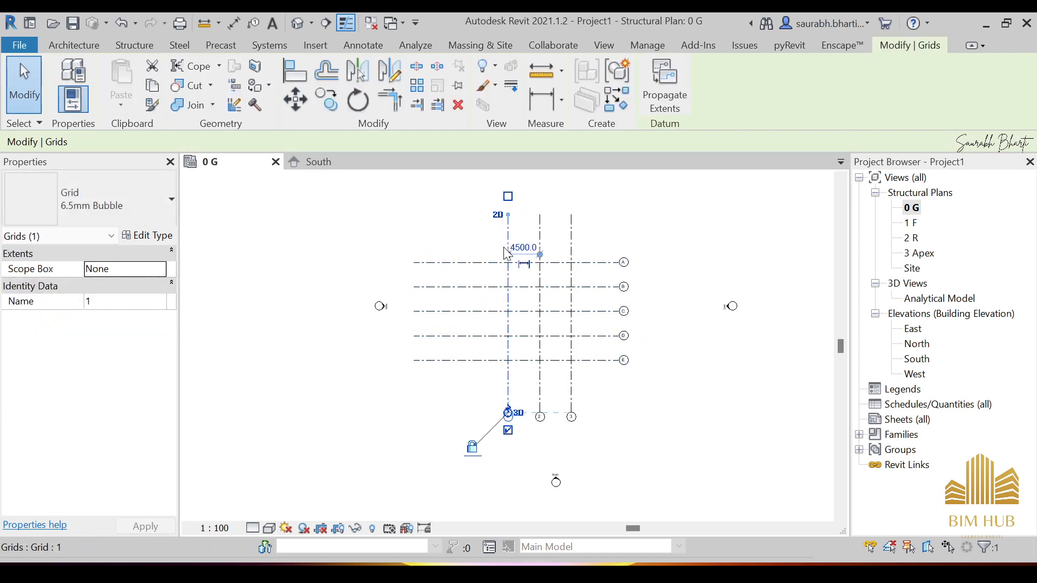
left_click(526, 214)
left_click(508, 217)
left_click(530, 215)
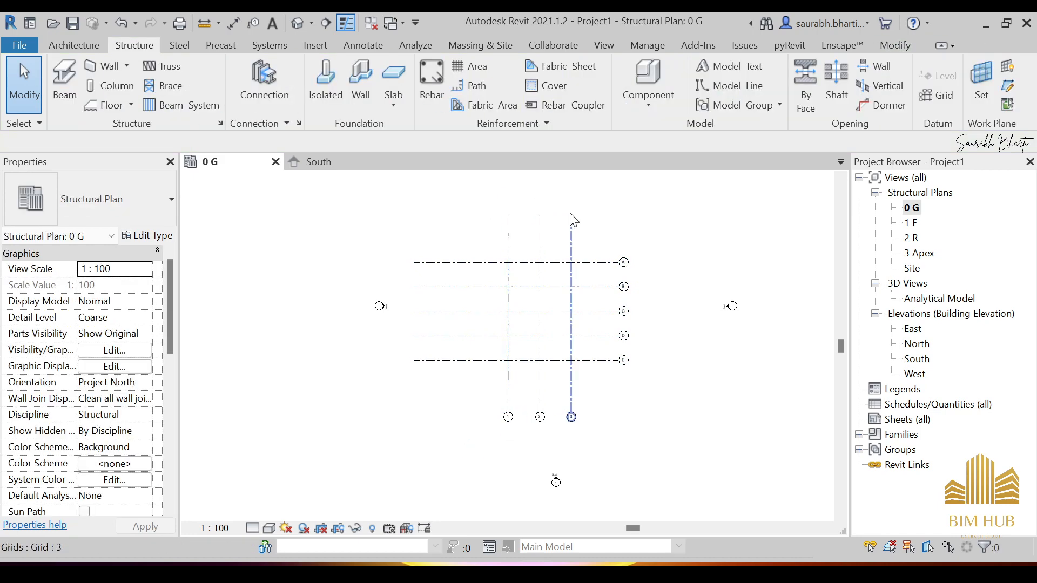
left_click(573, 219)
left_click(555, 217)
left_click(540, 218)
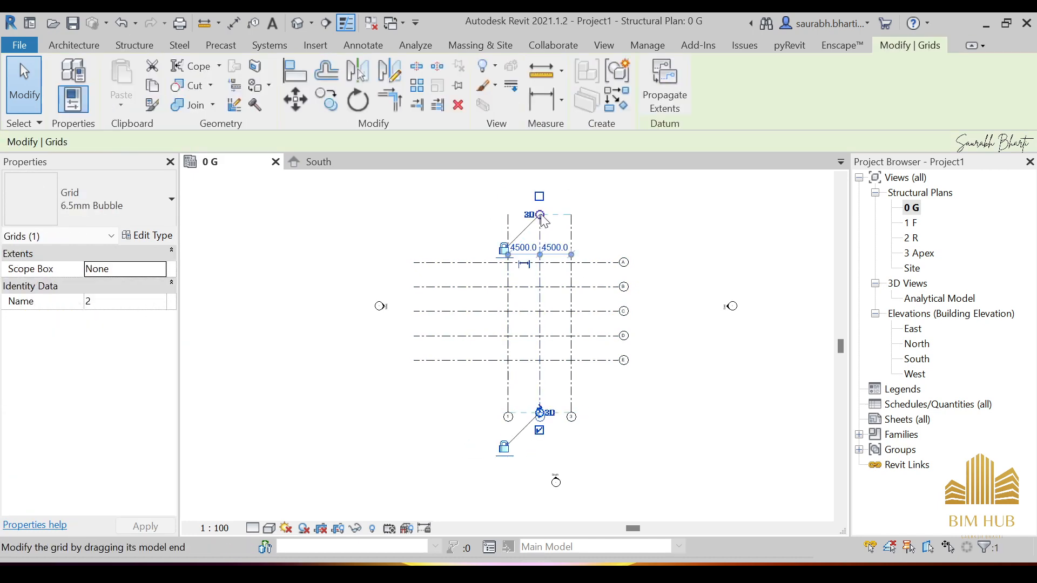
left_click(533, 222)
left_click(509, 227)
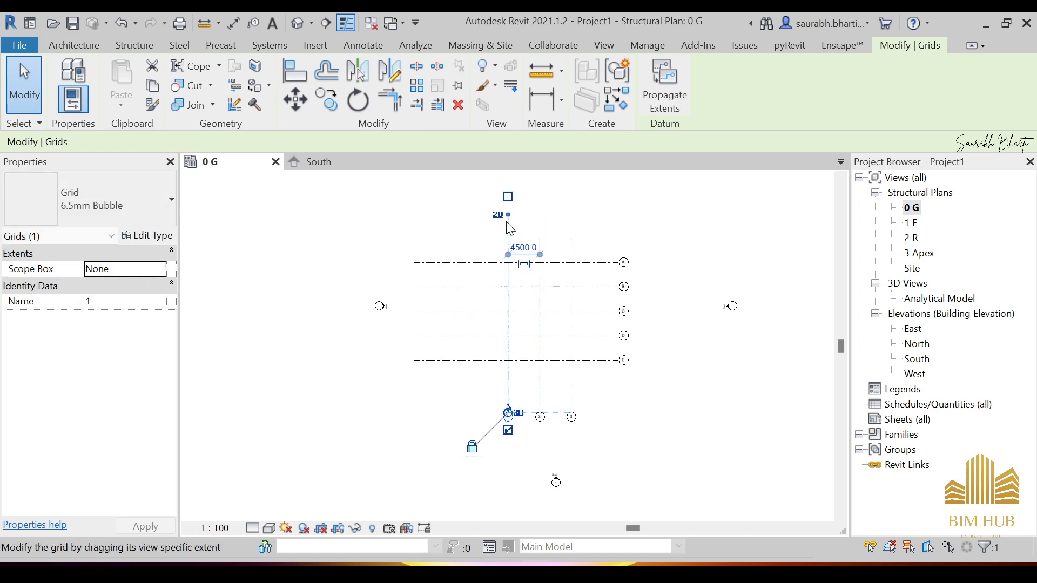
left_click(501, 234)
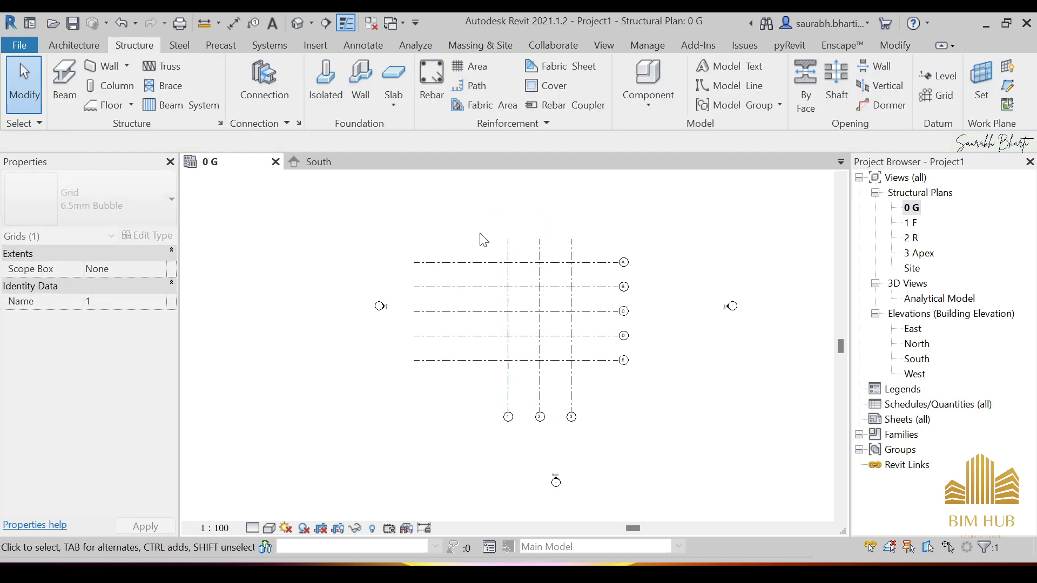
Shorten the west ends of horizontal grids A to E together, so they stop a little west of grid 1
left_click(468, 265)
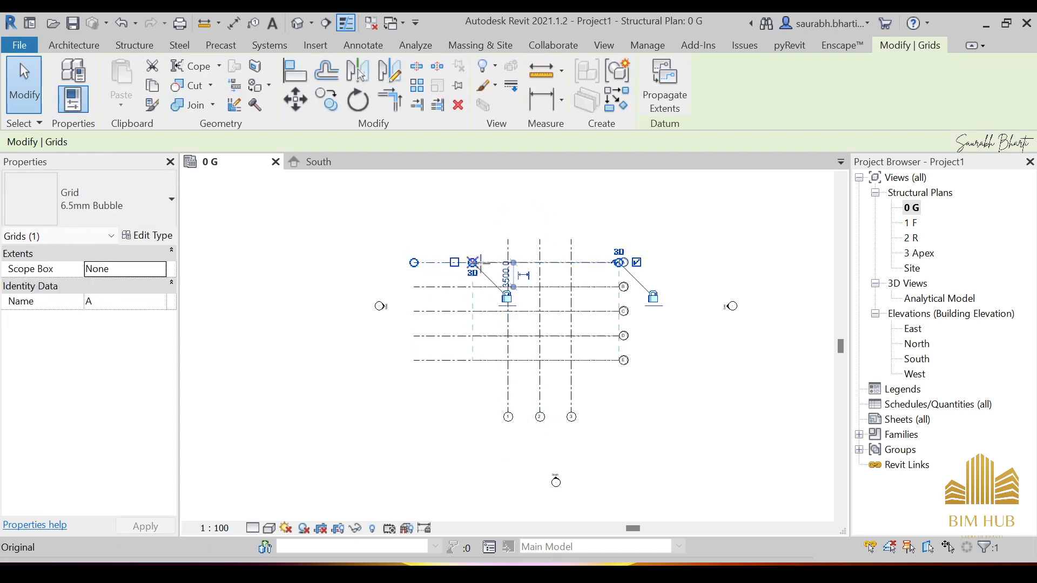
left_click_drag(480, 262, 481, 262)
left_click(490, 381)
Move the three vertical grids up together so their bubbles sit closer to grid E, and shorten their upper ends to just above grid A
left_click(508, 388)
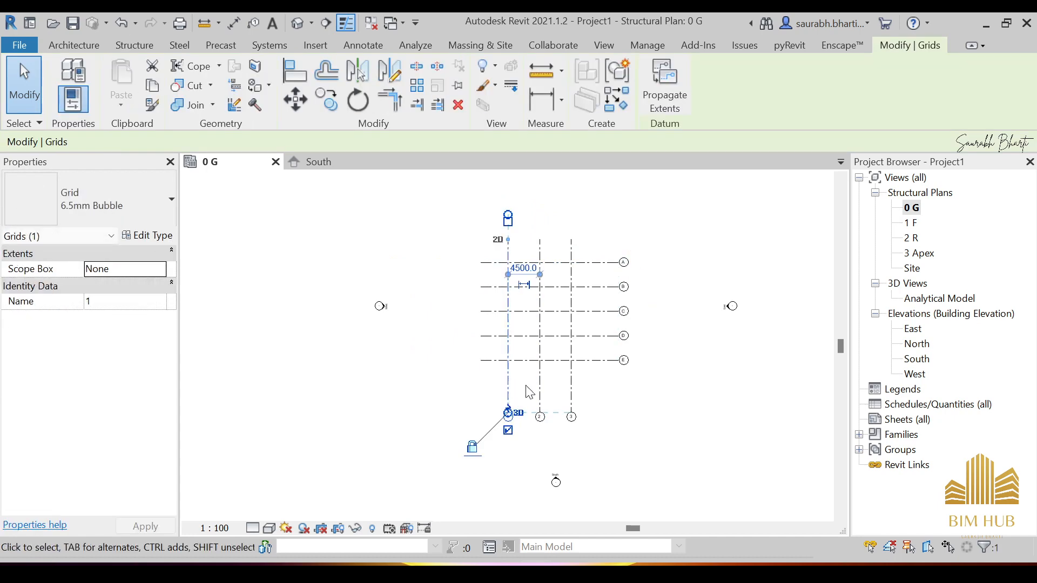
left_click_drag(583, 389, 508, 352)
key("Escape")
left_click(572, 233)
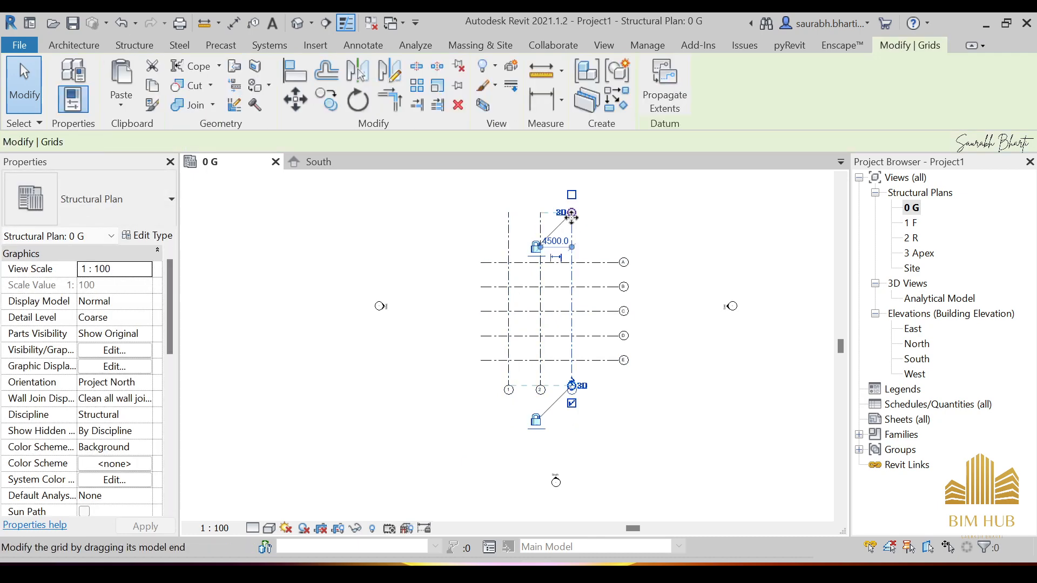
left_click(508, 227)
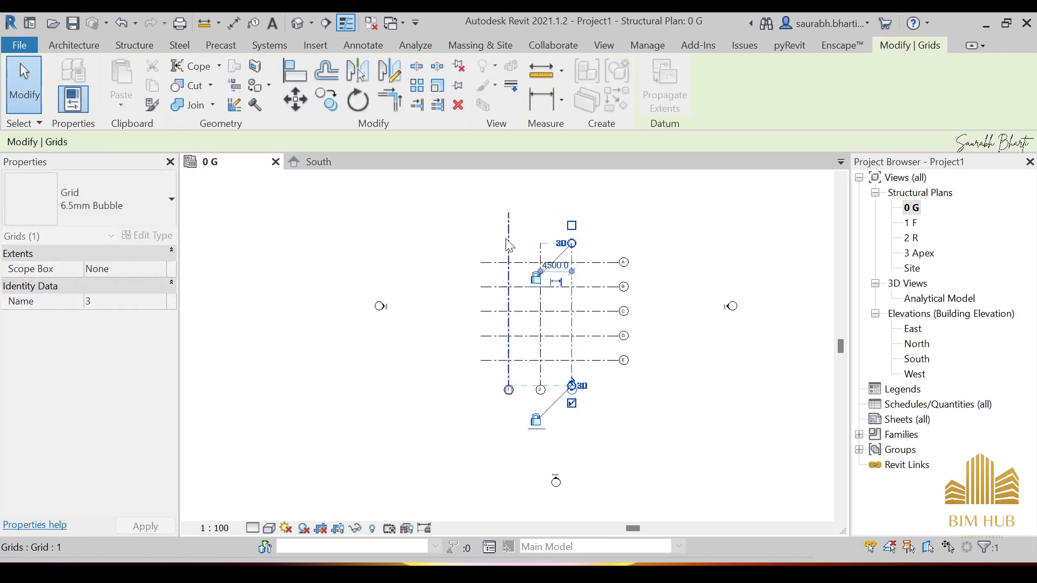
left_click_drag(507, 214, 509, 243)
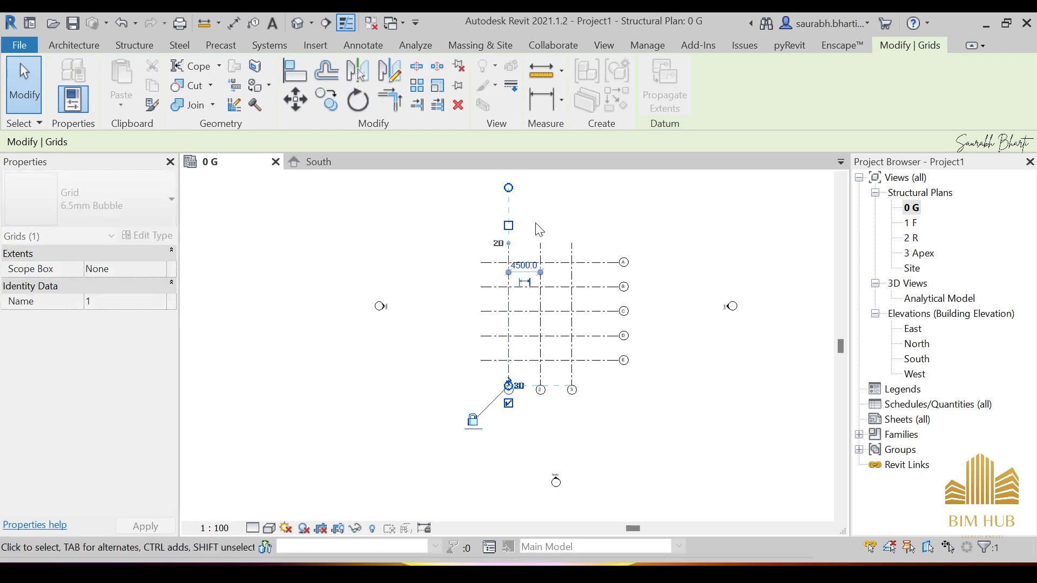
left_click(581, 237)
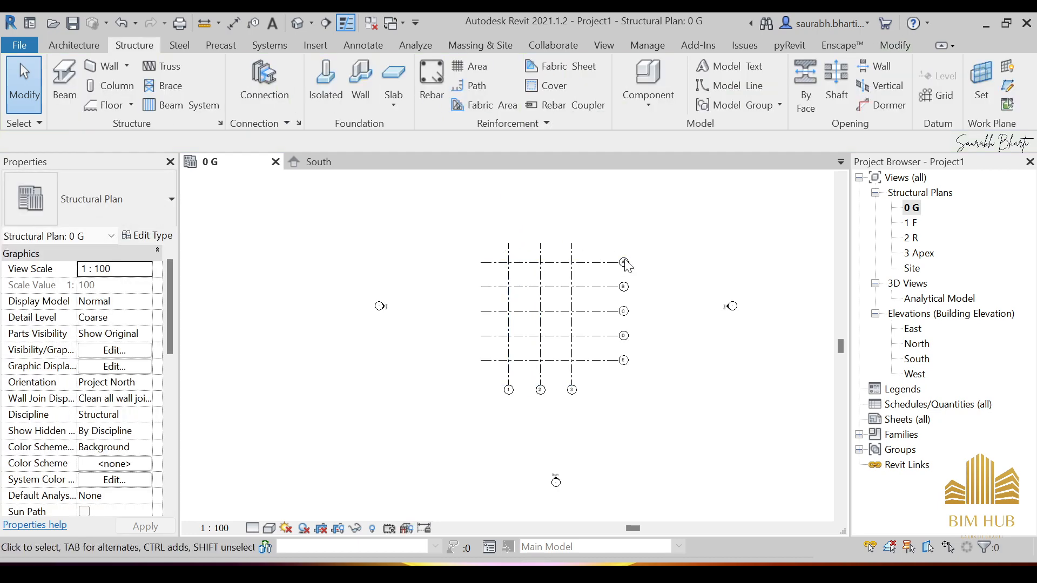
Shorten the east ends of horizontal grids A to E together, bringing their bubbles closer to grid 3, and deselect
left_click(602, 262)
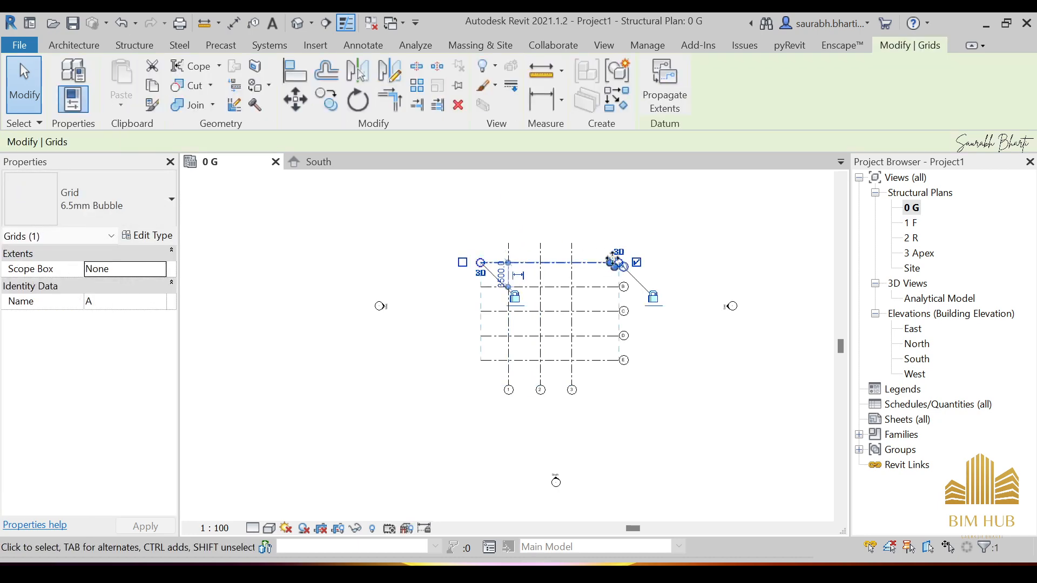
key("Escape")
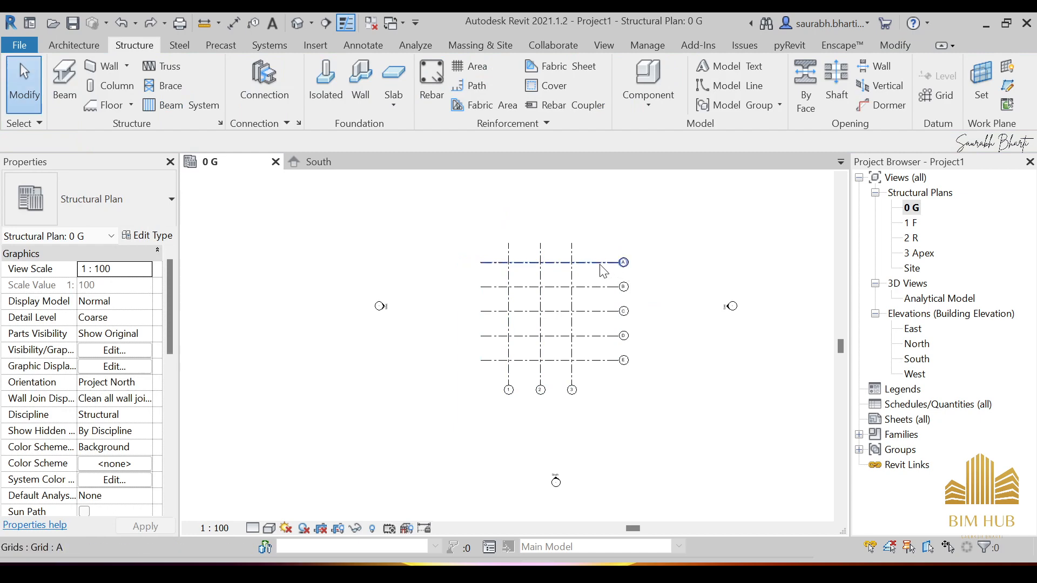
left_click(617, 264)
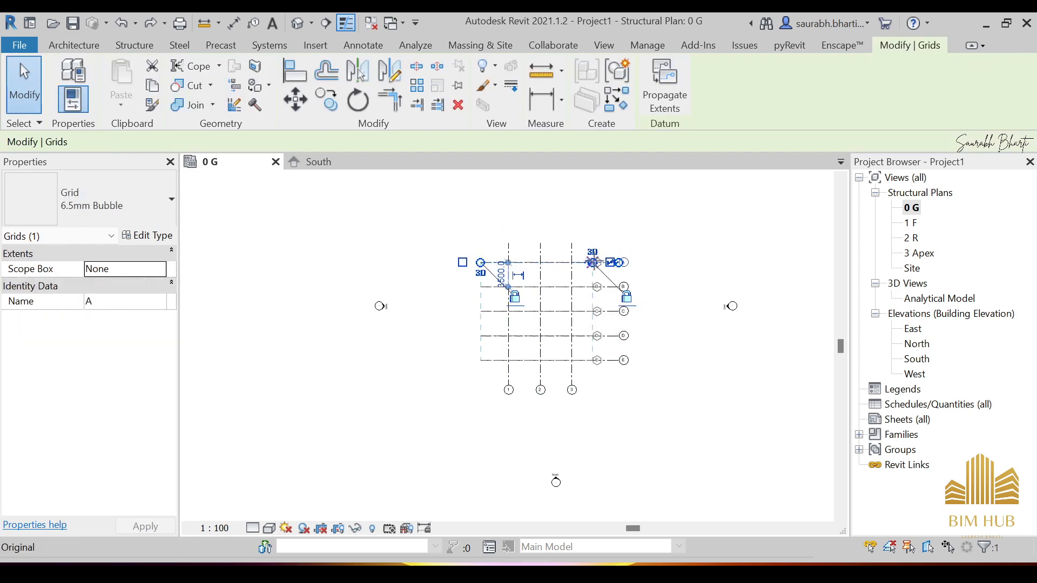
key("Escape")
Start placing a vertical structural column using the UC-Universal Columns-Column type UC356x368x129
scroll(591, 372, "up", 3)
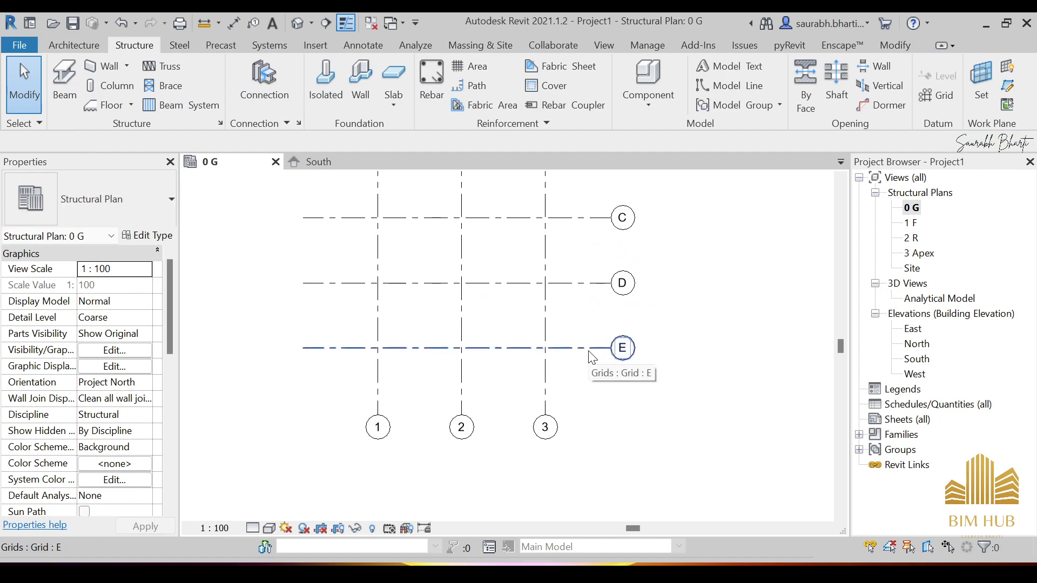
middle_click_drag(486, 309, 491, 384)
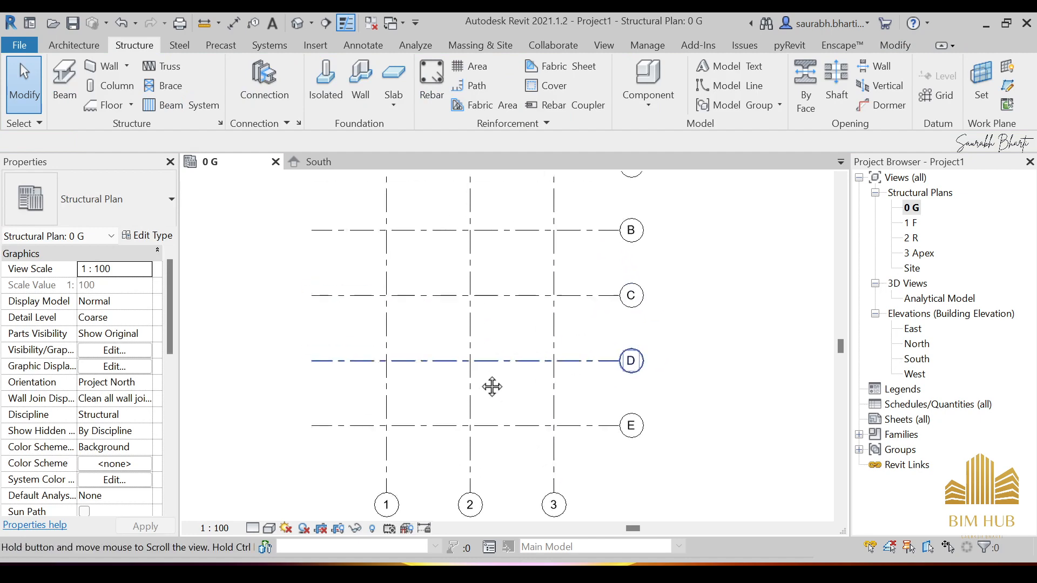
scroll(456, 271, "down", 2)
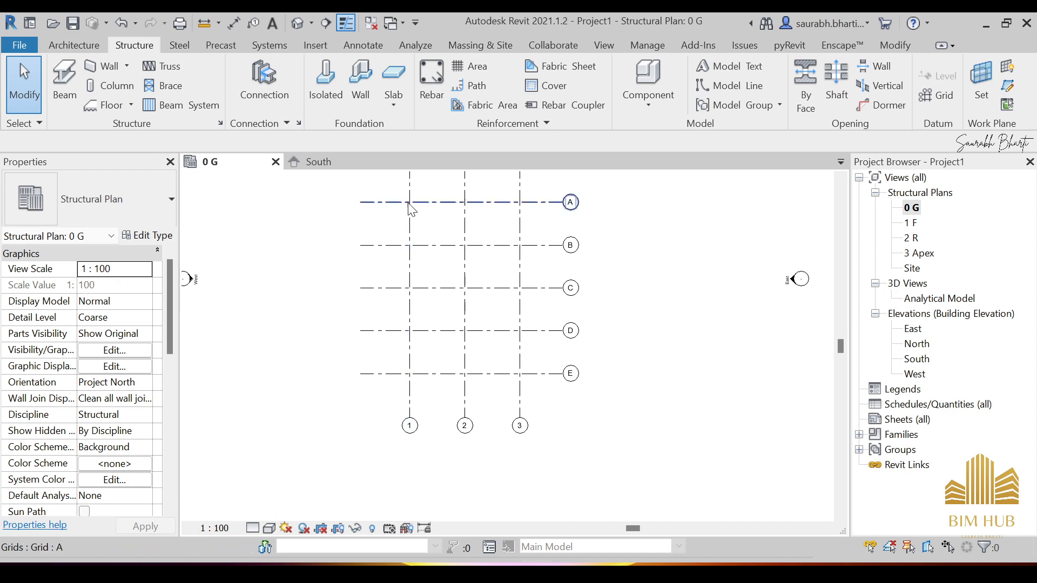
middle_click_drag(425, 236, 435, 251)
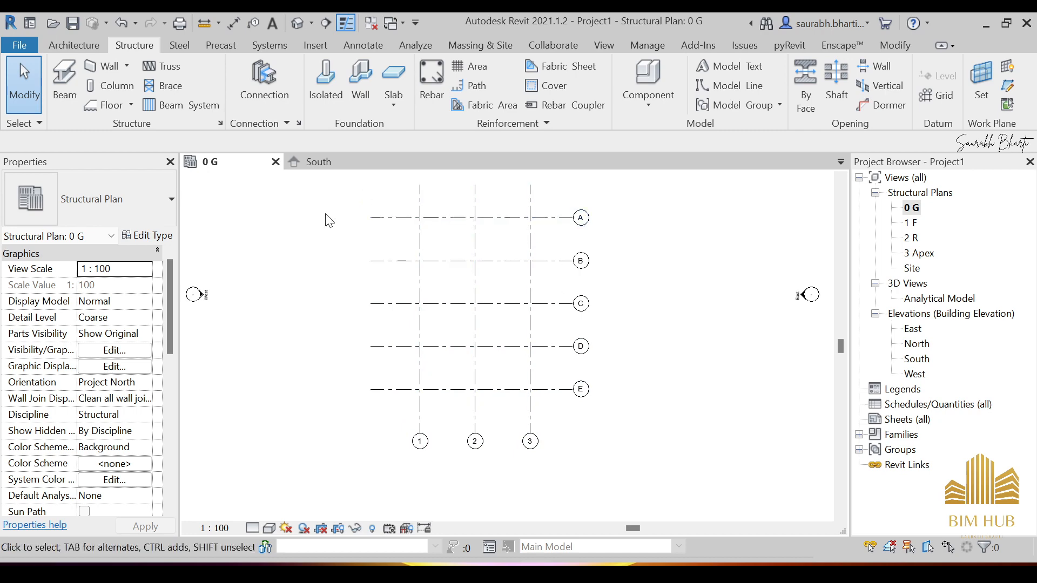
left_click(115, 86)
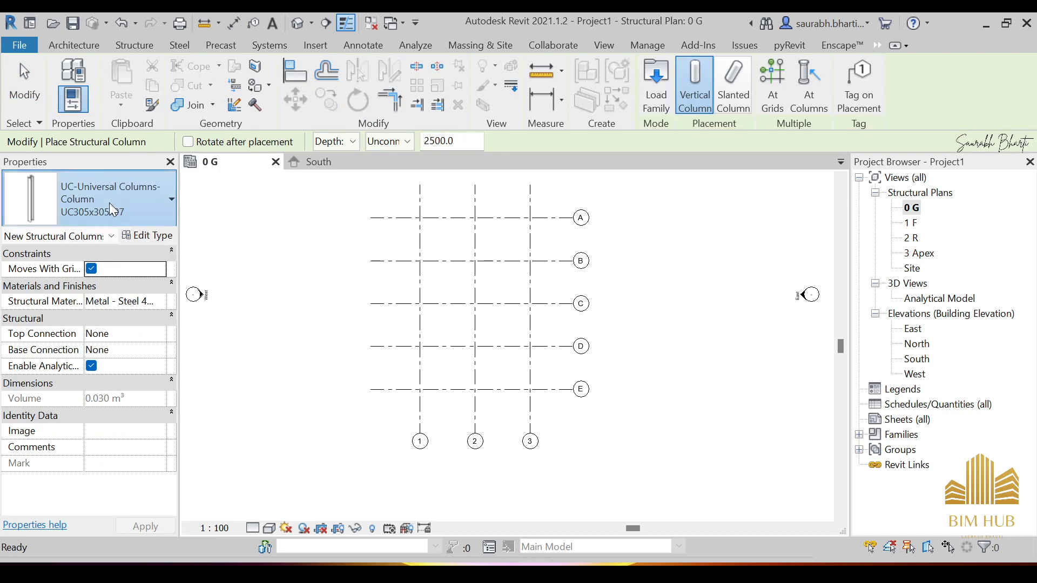
left_click(110, 203)
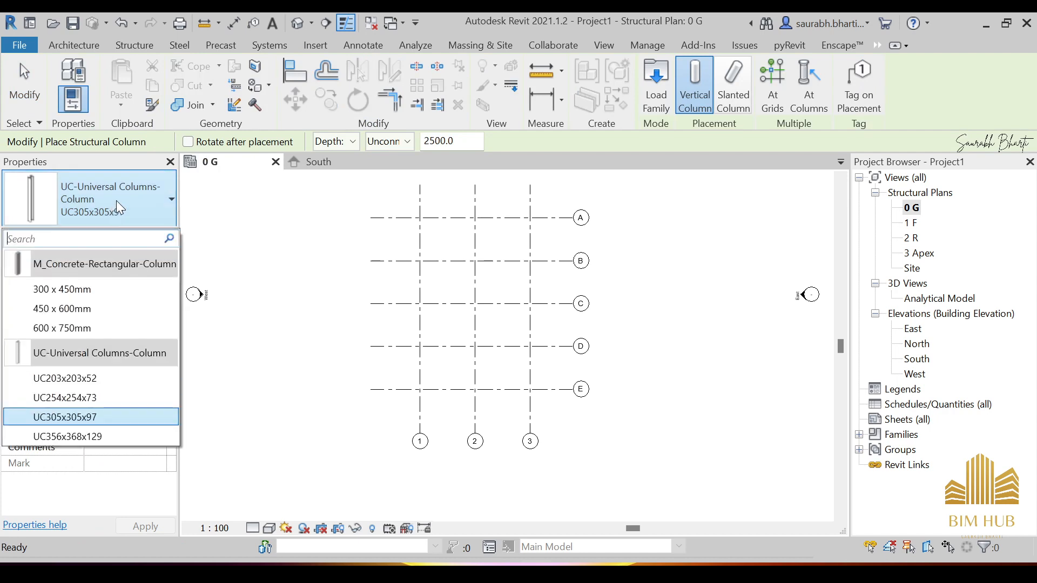
left_click(77, 437)
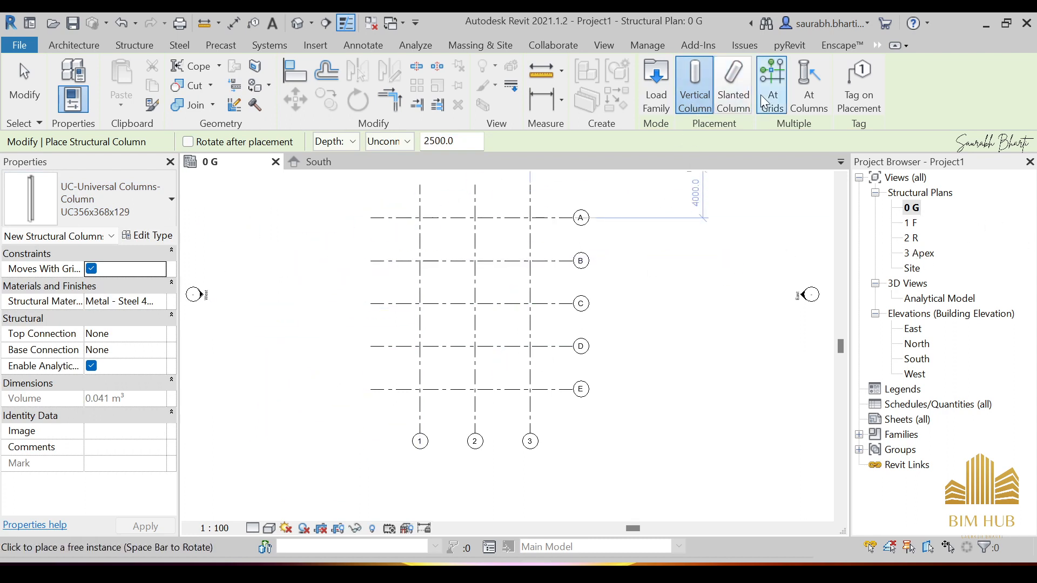
left_click(770, 83)
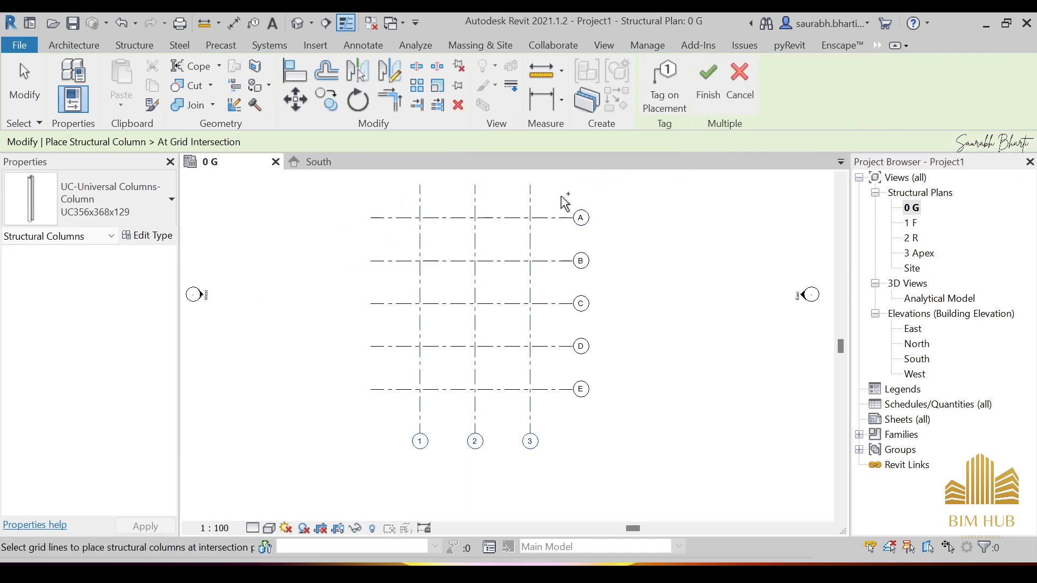
left_click_drag(559, 197, 560, 308)
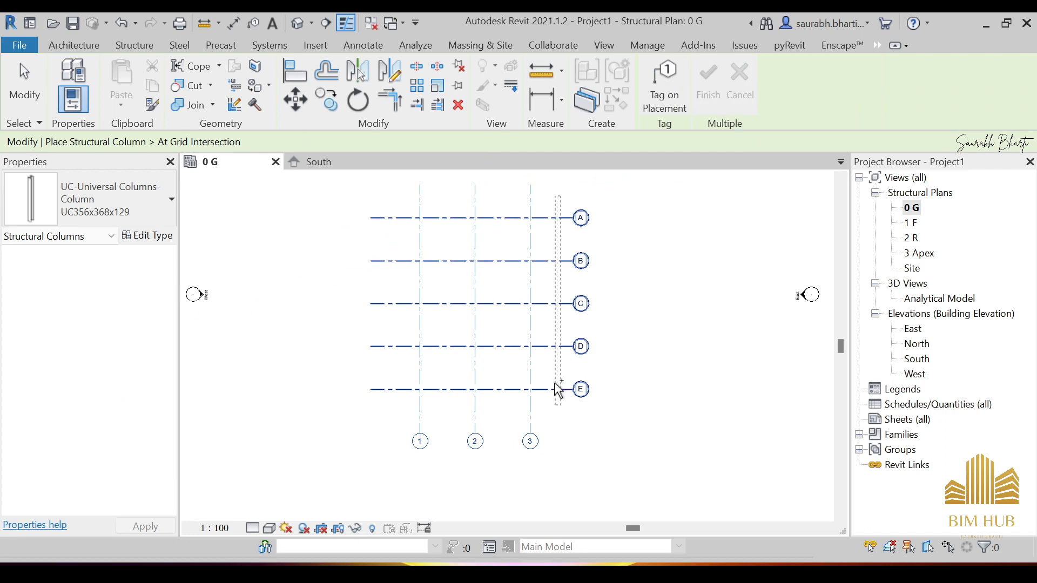
left_click_drag(558, 389, 558, 179)
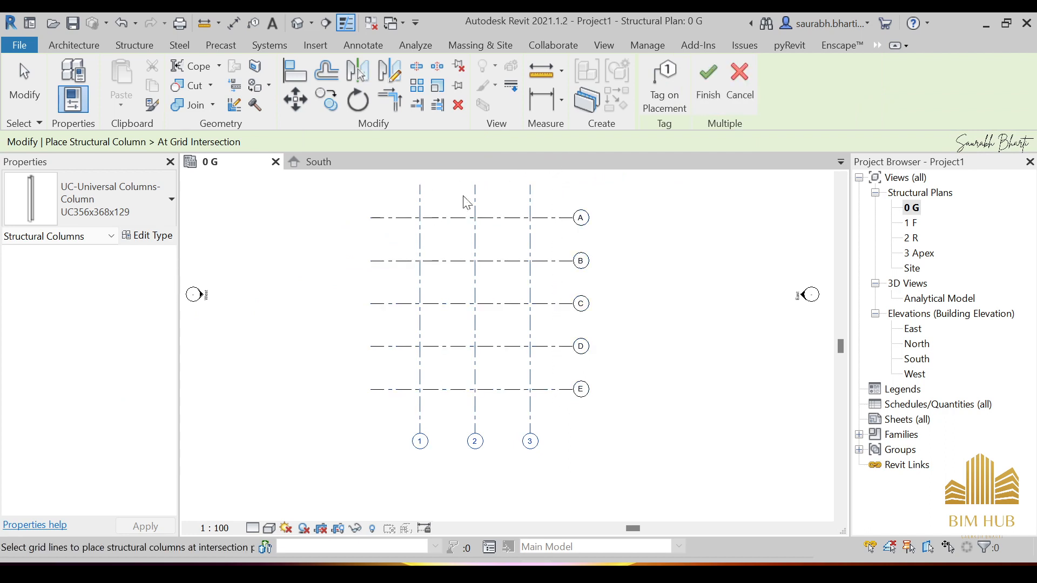
key("Escape")
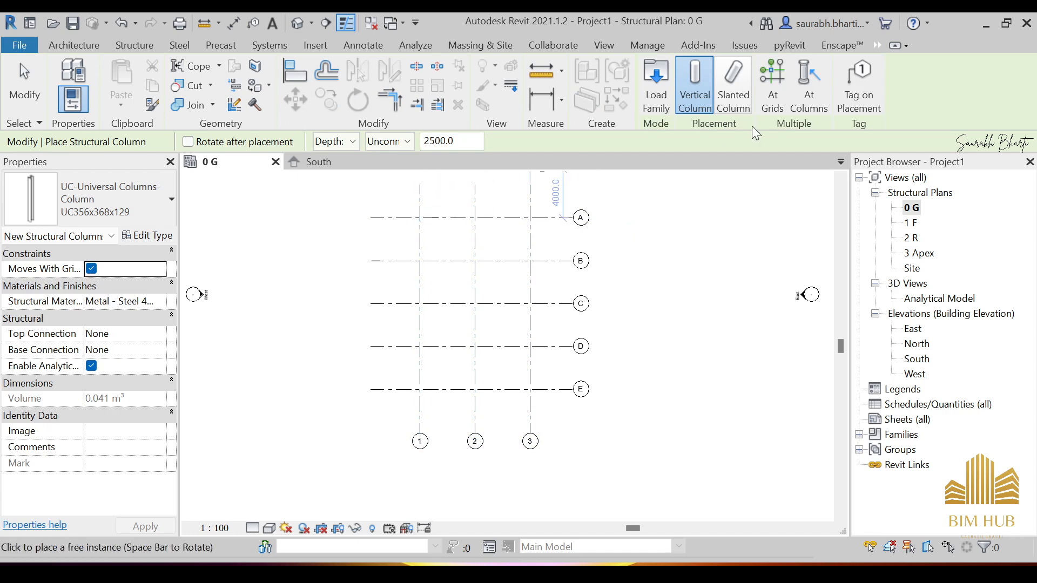
Set columns to be placed at grid intersections, choosing grid 1 together with horizontal grids A to E
left_click(772, 87)
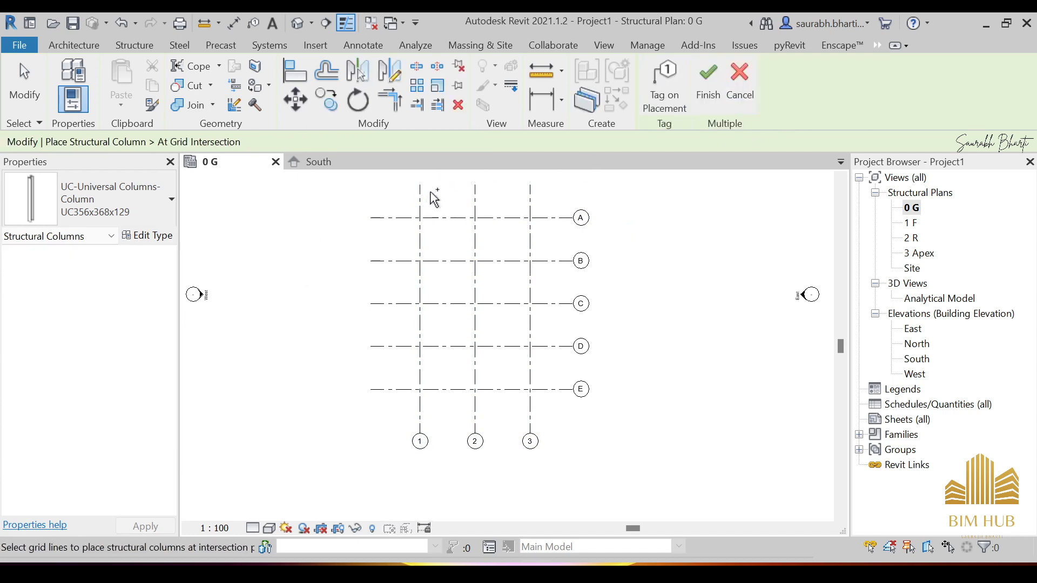
left_click_drag(430, 192, 390, 197)
left_click_drag(568, 190, 572, 275)
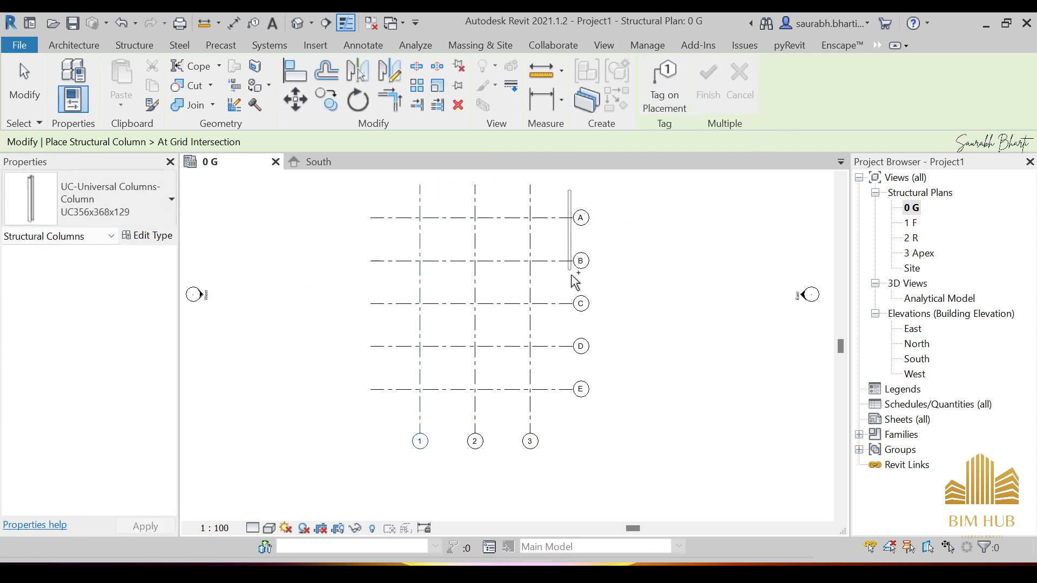
left_click_drag(575, 411, 561, 417)
left_click_drag(549, 371, 551, 372)
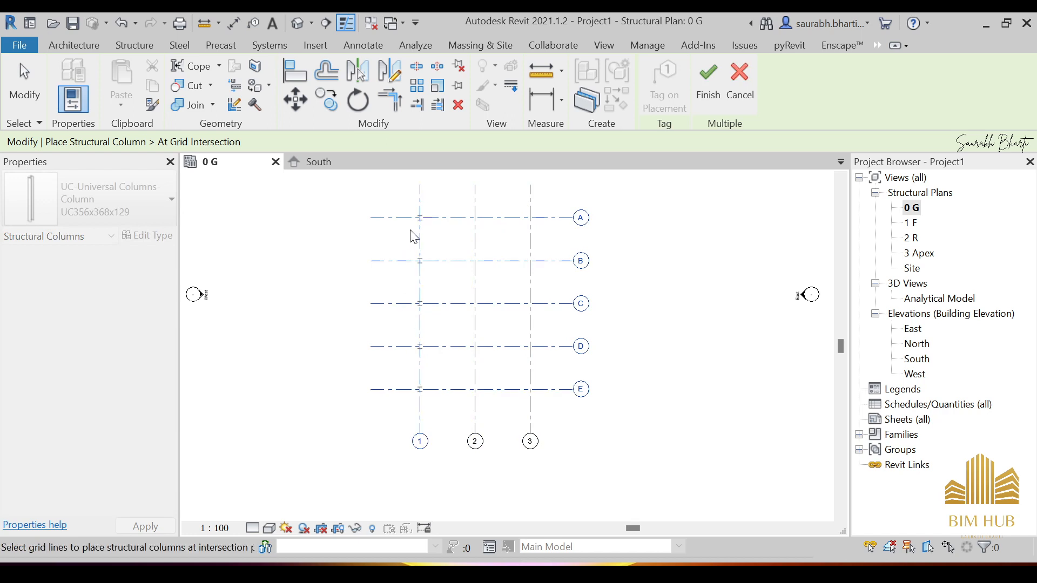
Rotate the previewed columns on grid 1 by 90 degrees and finish placing them at the intersections with grids A to E
scroll(419, 225, "up", 5)
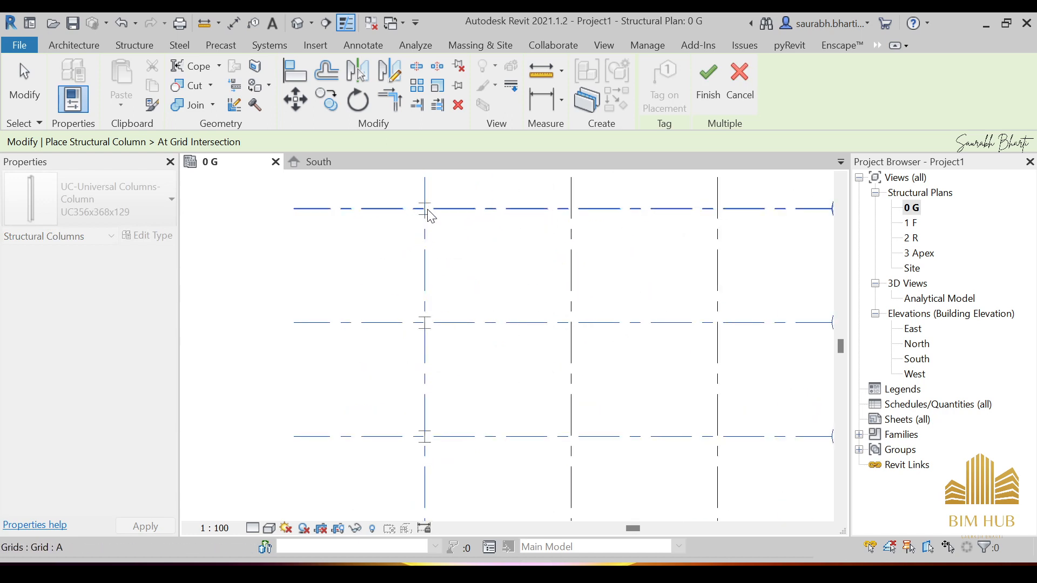
scroll(434, 221, "up", 2)
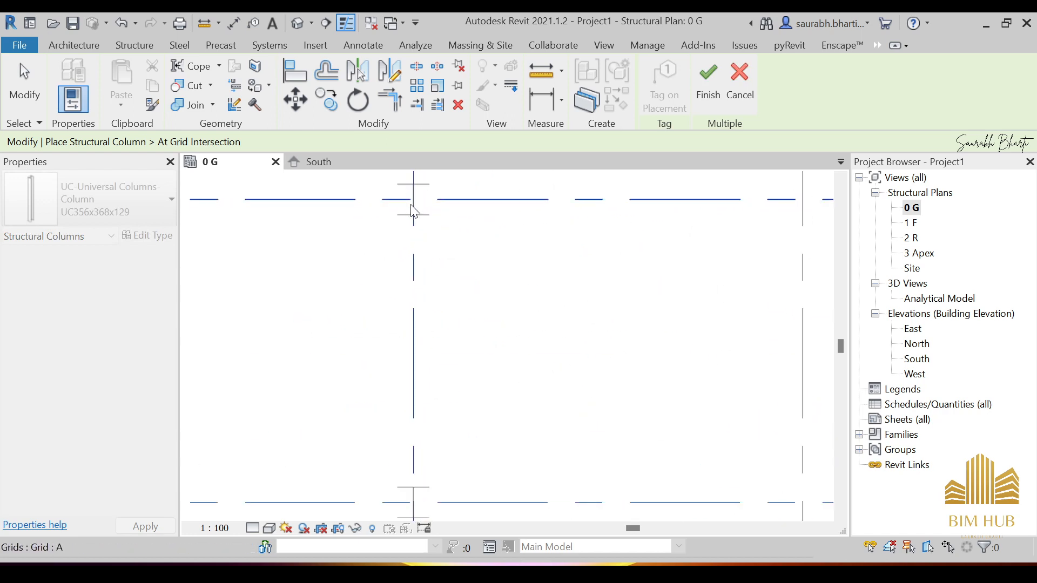
scroll(423, 220, "down", 3)
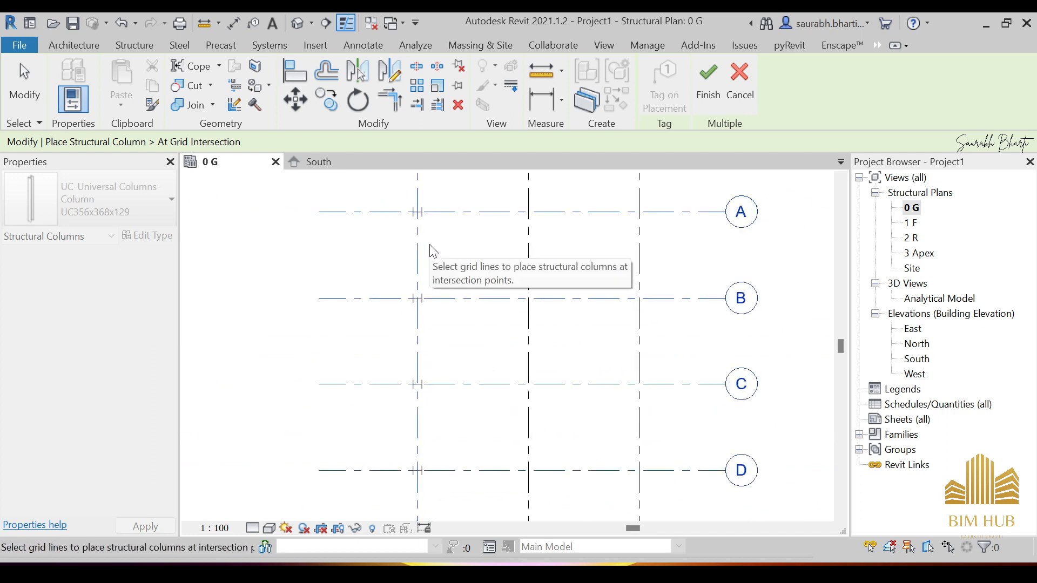
scroll(426, 219, "up", 1)
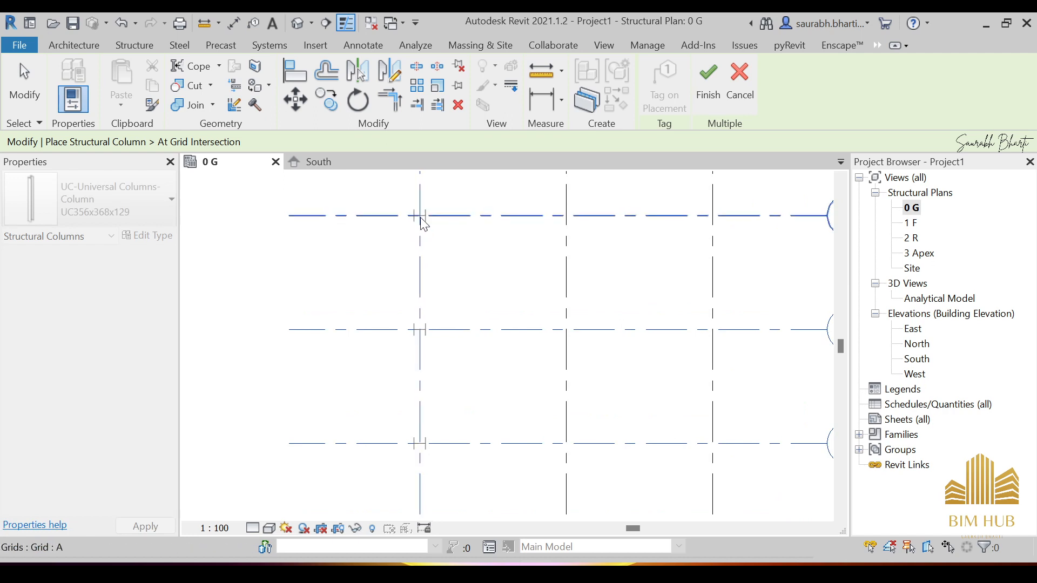
scroll(424, 246, "down", 1)
scroll(422, 246, "down", 1)
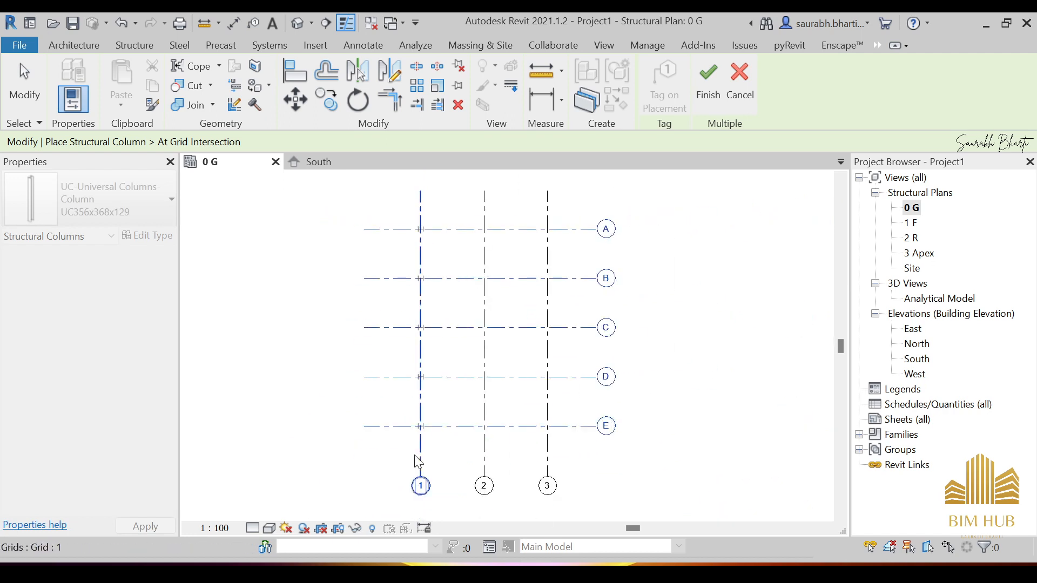
scroll(419, 451, "up", 1)
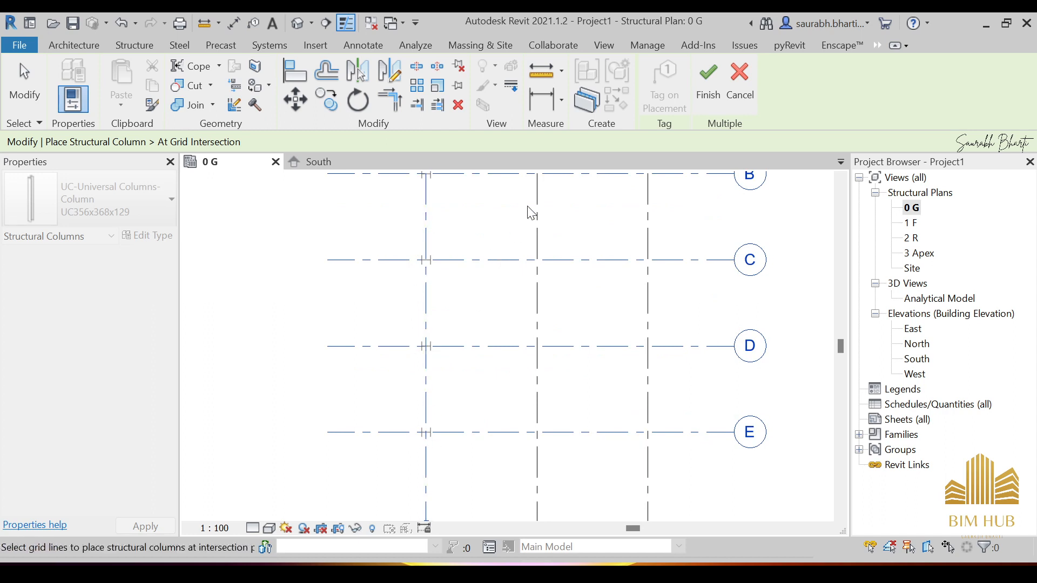
left_click(706, 84)
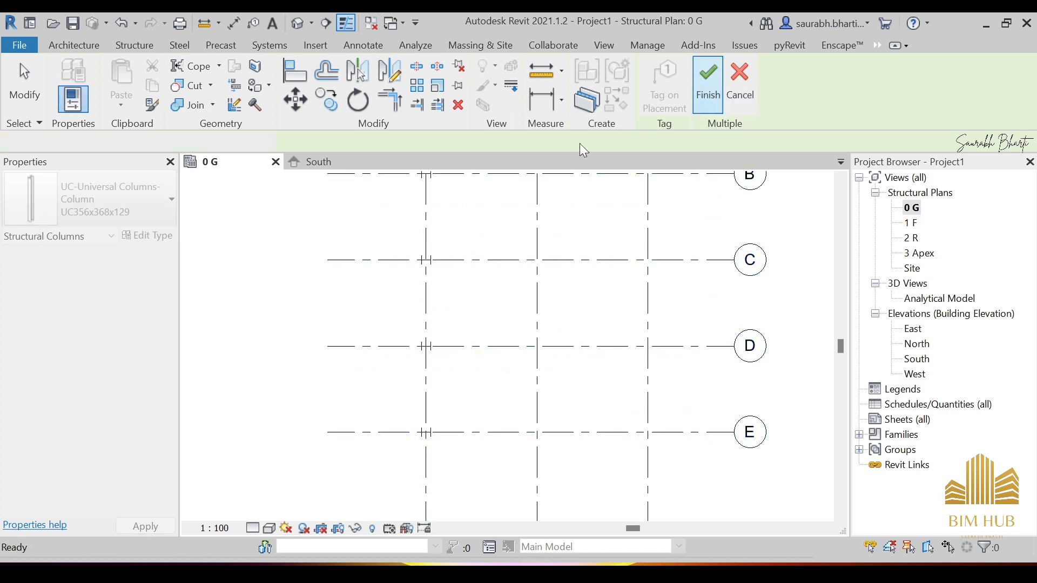
End structural column placement and check the orientation of the columns placed along grid 1
scroll(442, 307, "down", 2)
key("Escape")
key("Escape")
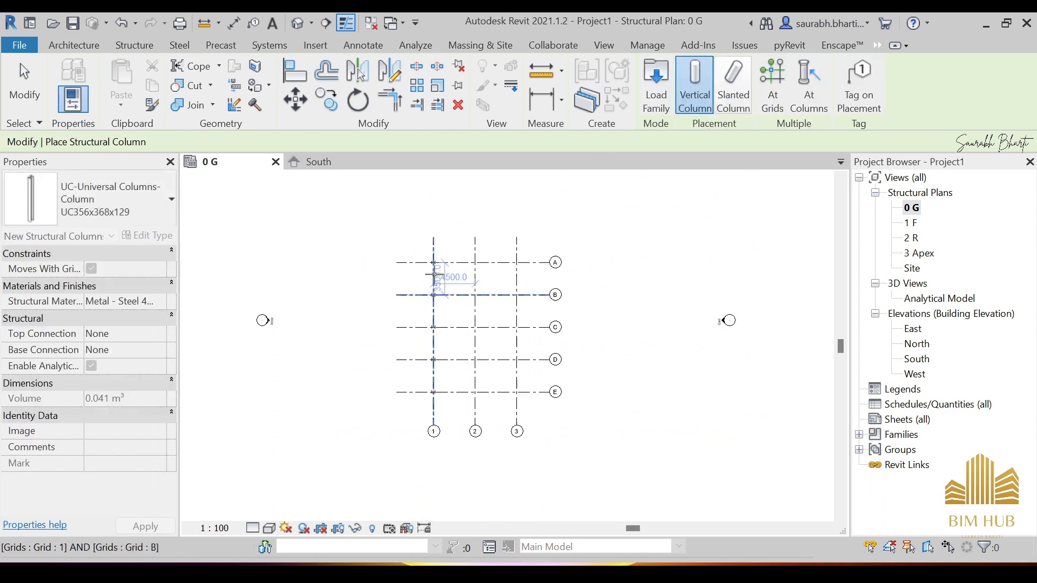
scroll(438, 261, "up", 4)
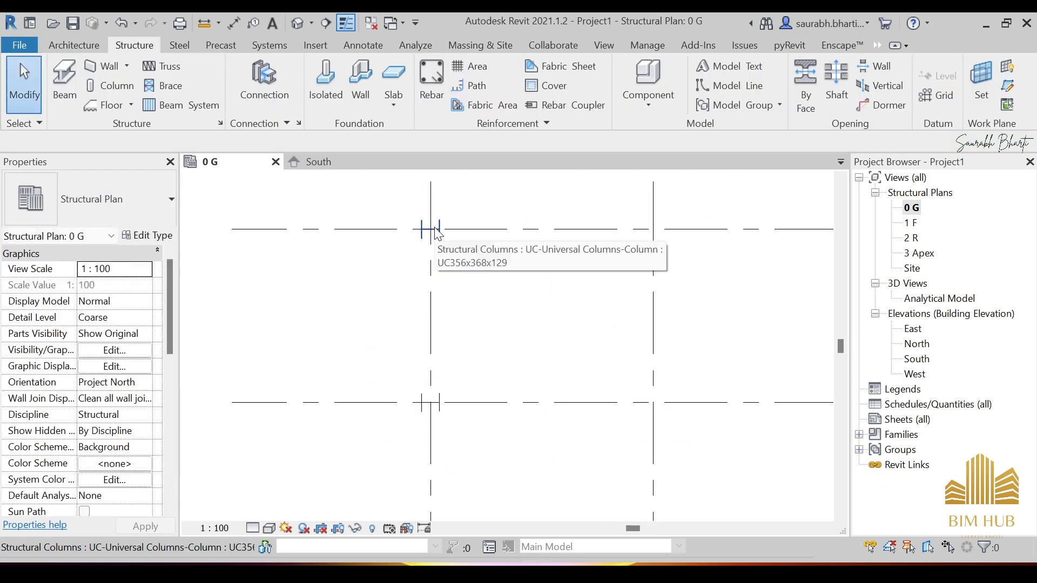
scroll(429, 235, "down", 2)
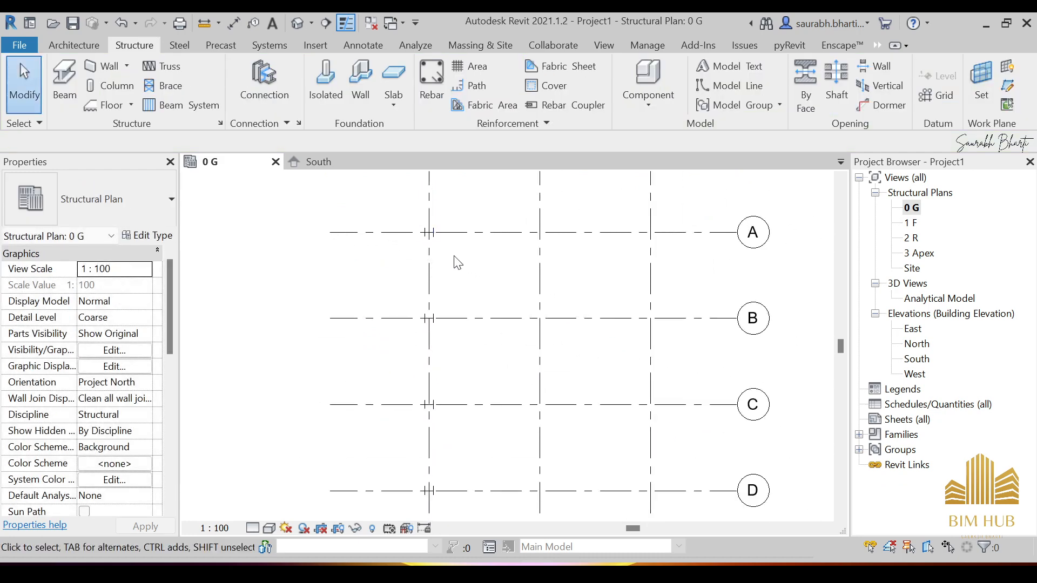
middle_click_drag(454, 256, 463, 236)
Mirror copies of the five grid 1 columns onto grid 3, using an axis drawn along grid 2
left_click_drag(411, 193, 461, 473)
scroll(454, 396, "down", 1)
scroll(453, 388, "down", 1)
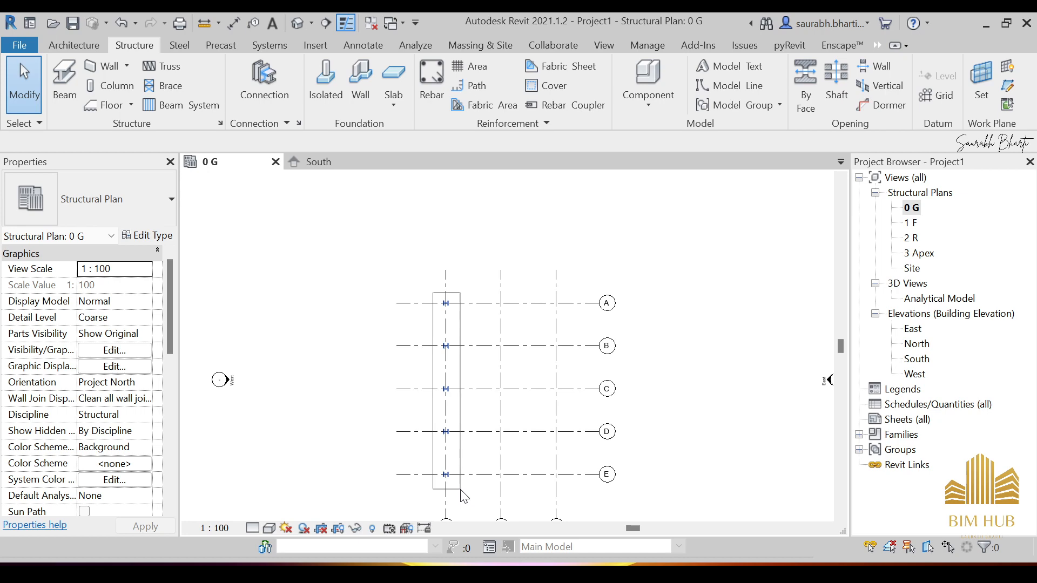
left_click_drag(463, 497, 463, 492)
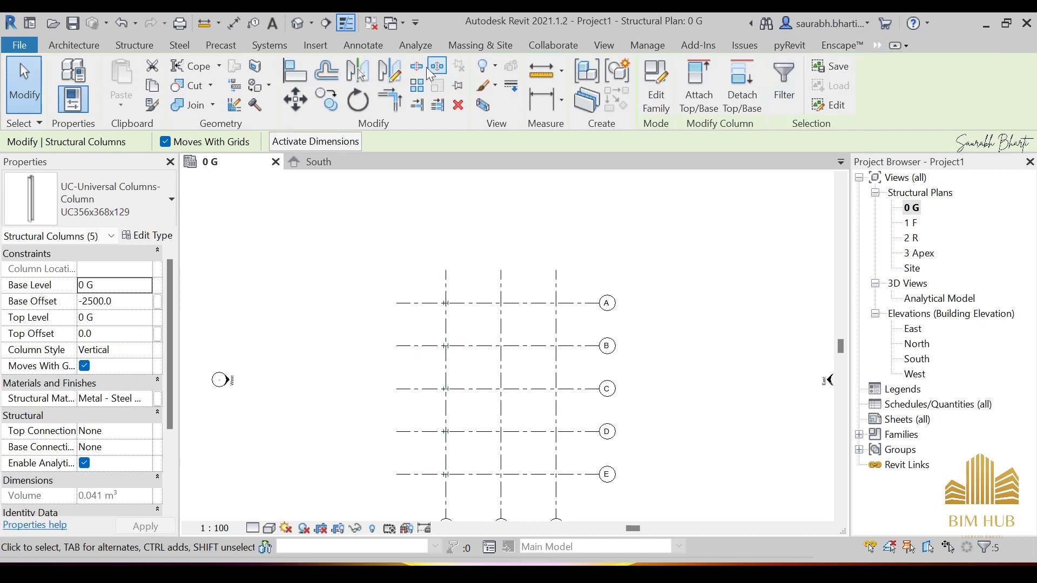
left_click_drag(420, 282, 474, 498)
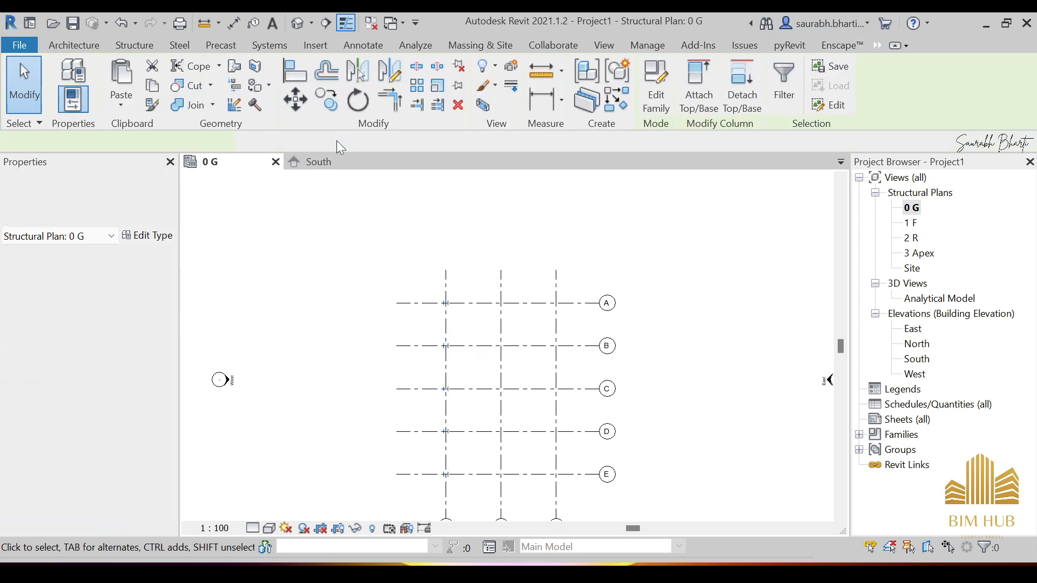
left_click(390, 73)
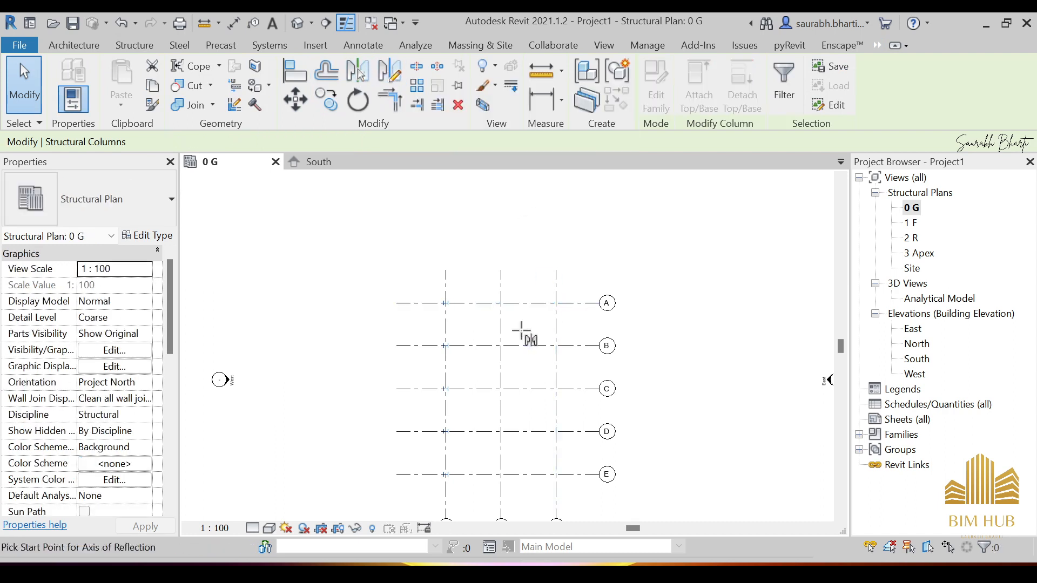
left_click(501, 366)
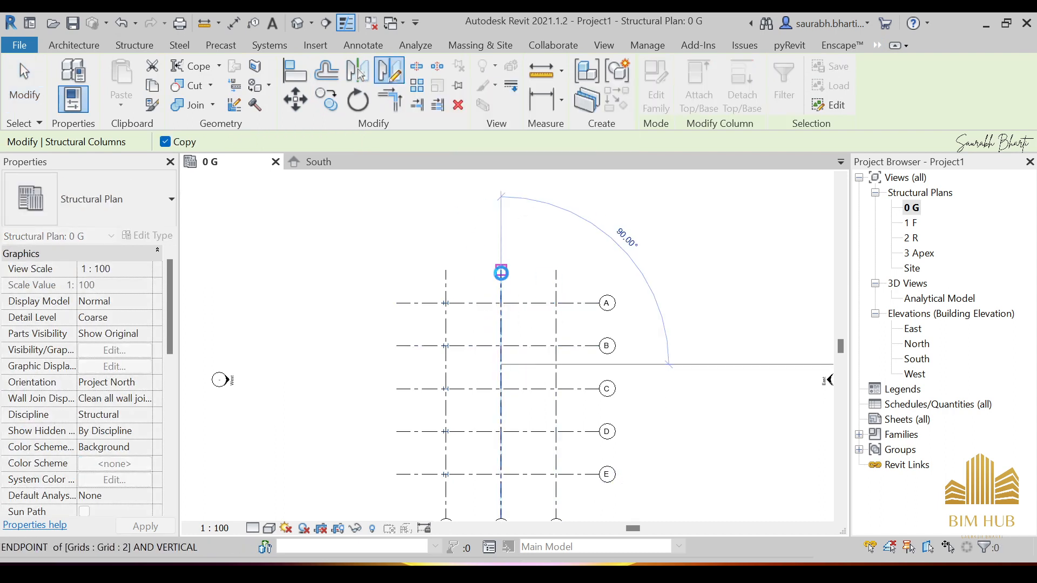
left_click(502, 272)
key("Escape")
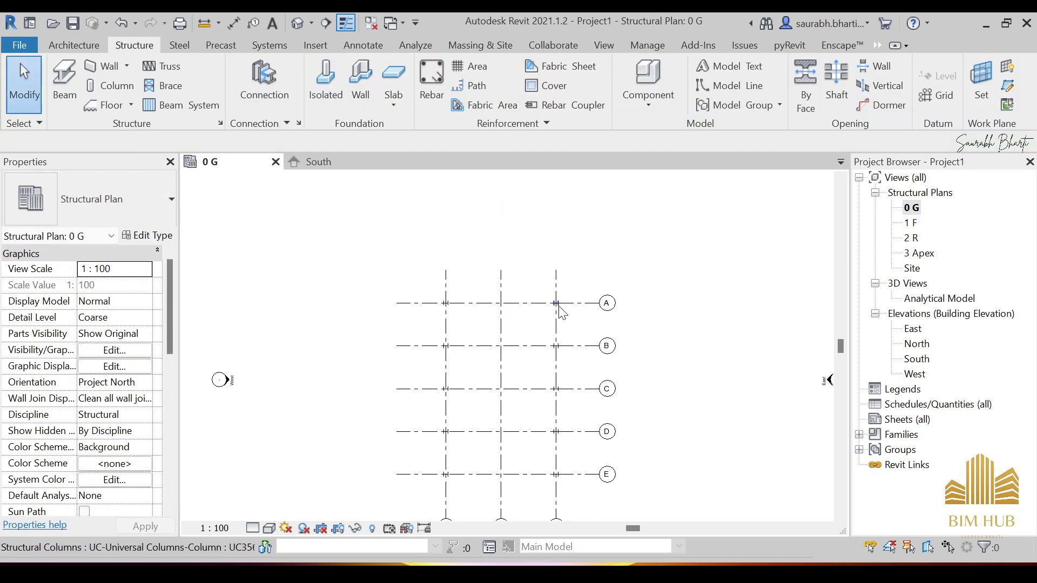
scroll(435, 303, "up", 3)
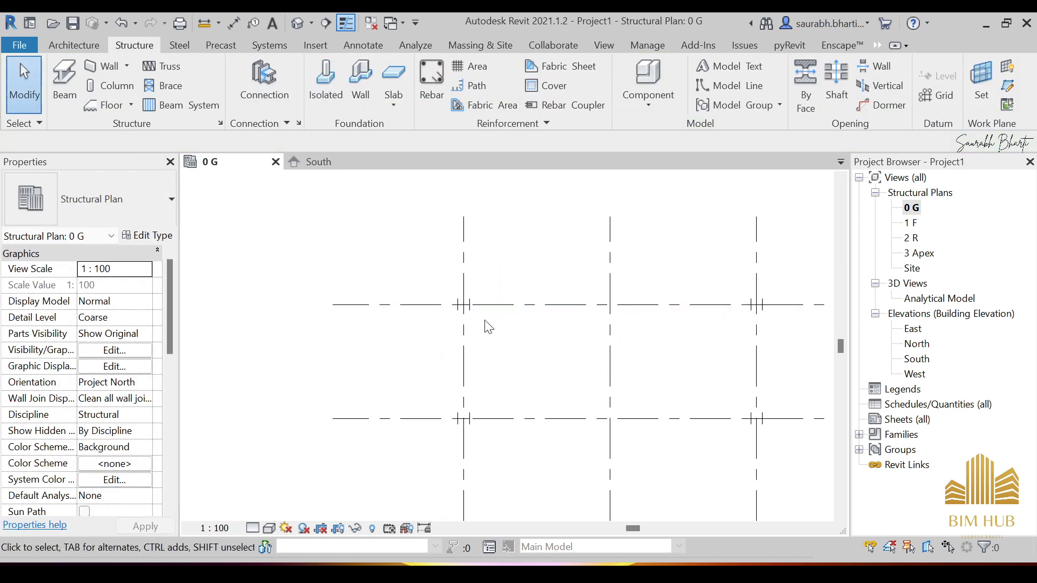
left_click(463, 305)
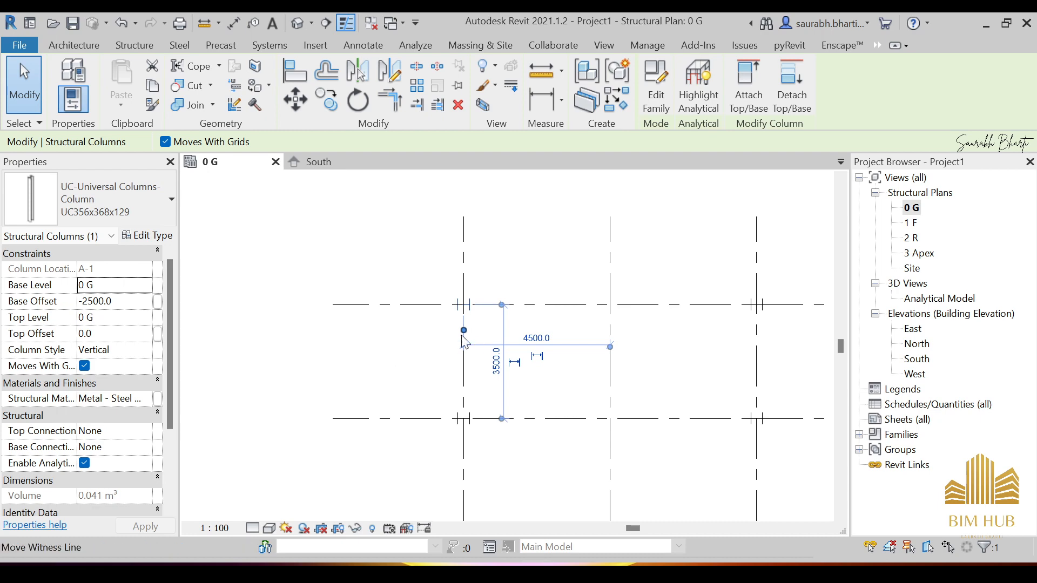
left_click(359, 271)
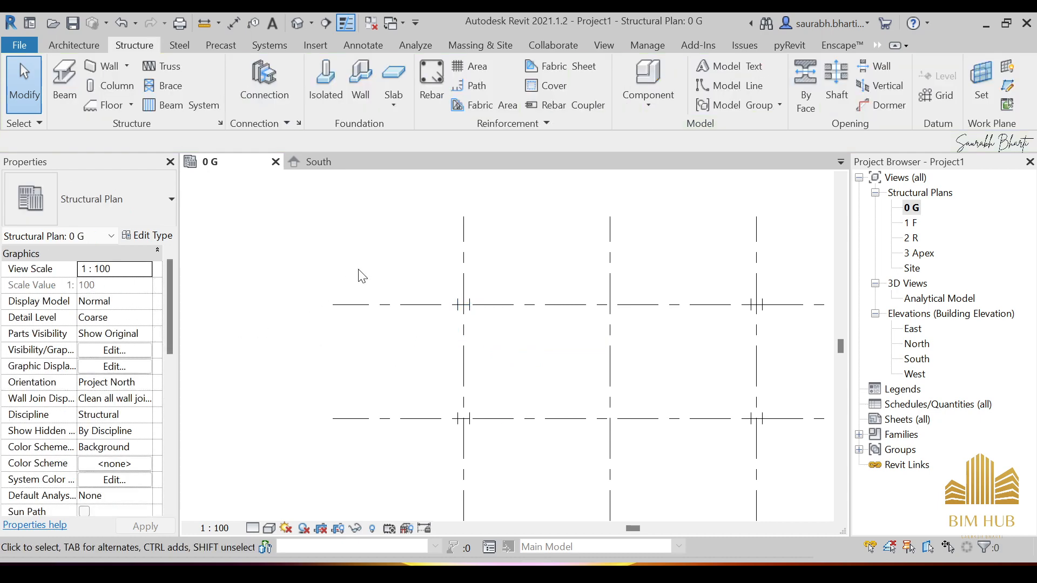
left_click(467, 306)
scroll(469, 304, "down", 5)
left_click(486, 264)
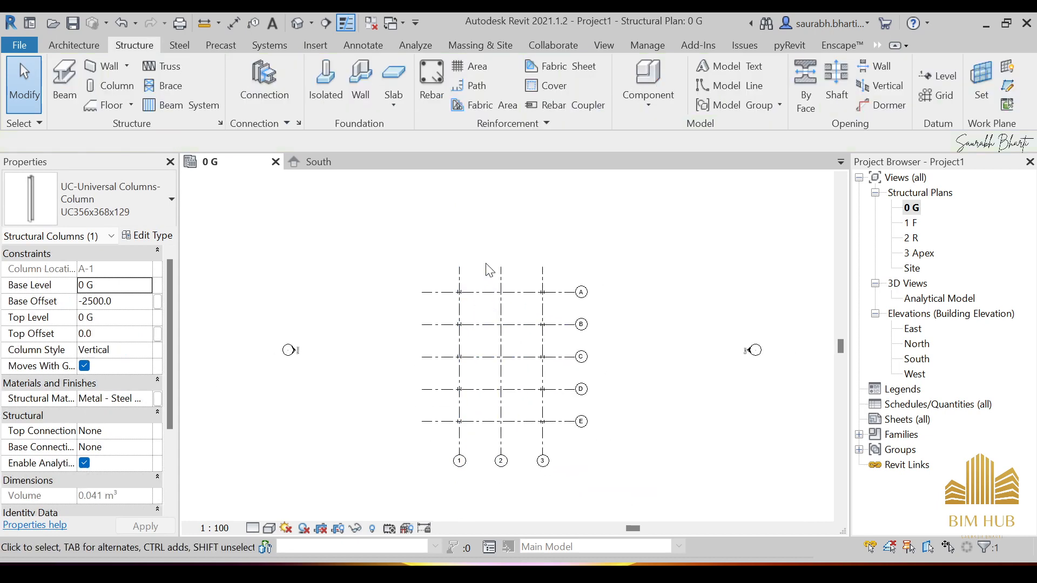
scroll(486, 287, "up", 5)
scroll(412, 289, "down", 3)
left_click_drag(408, 285, 542, 465)
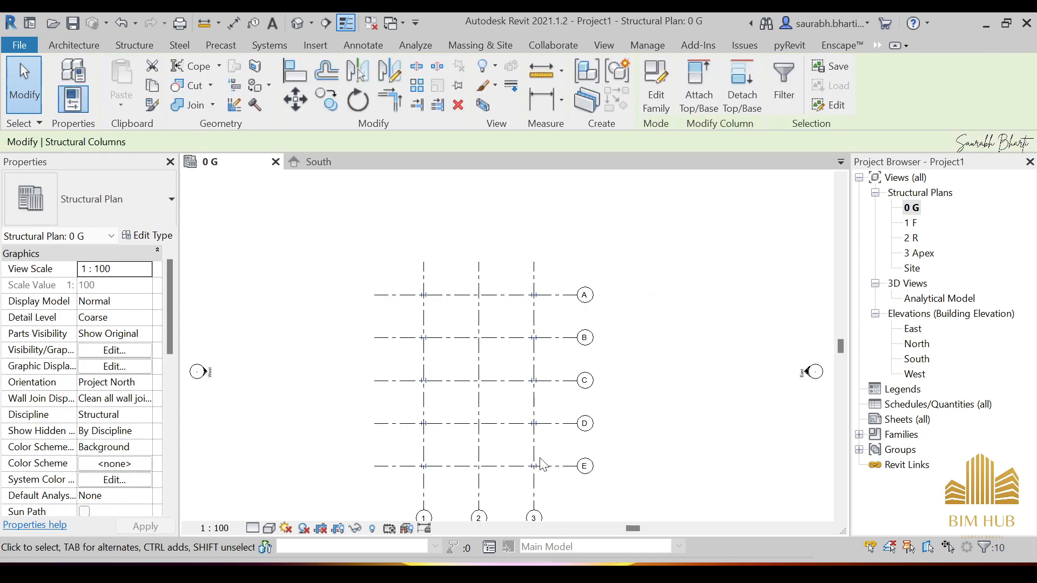
left_click(404, 295)
left_click(411, 285)
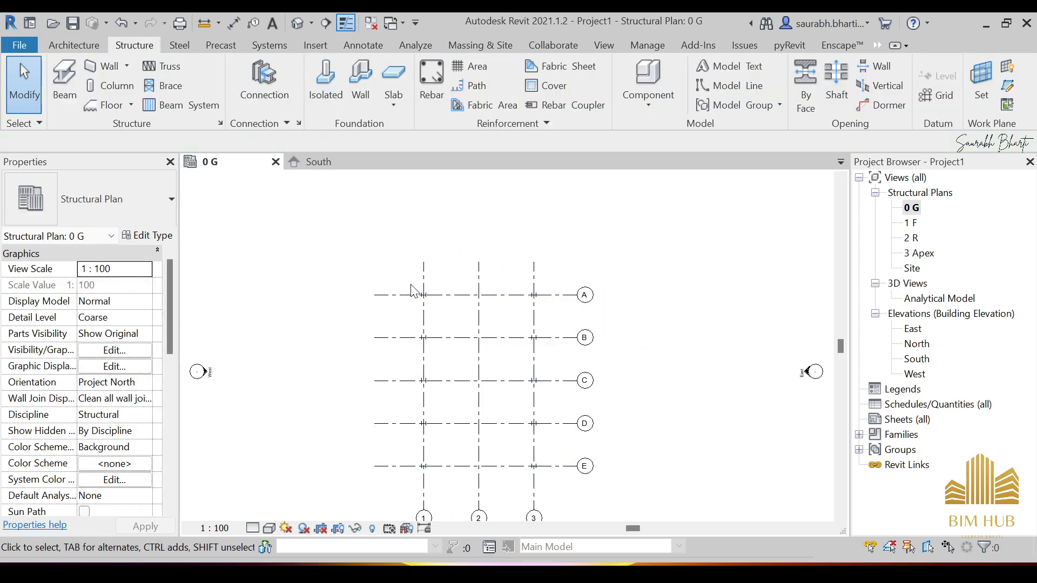
Select every instance of the UC356x368x129 column, starting from the column at intersection A-1
scroll(421, 293, "up", 5)
scroll(430, 313, "up", 2)
left_click(443, 317)
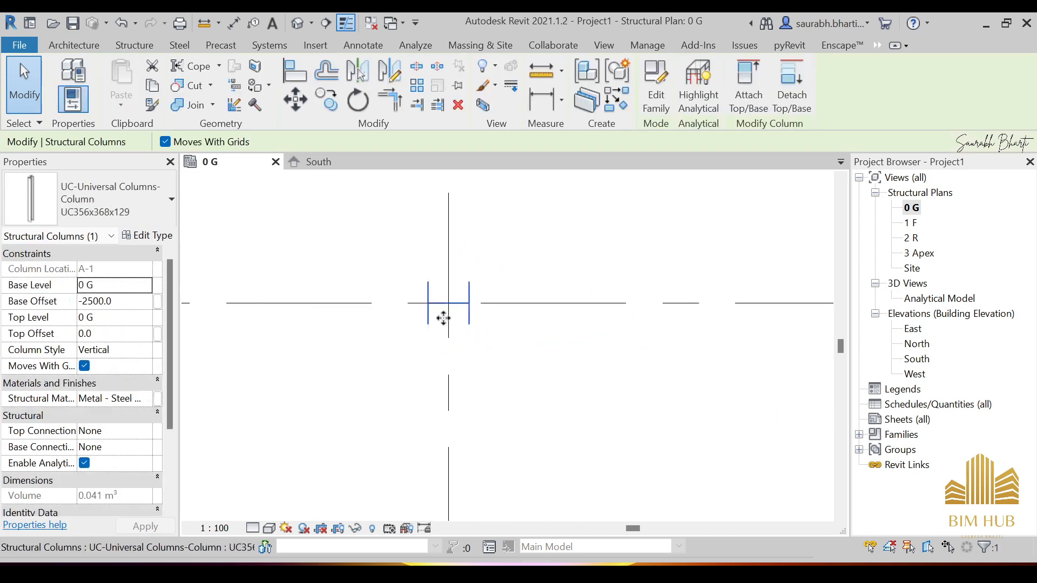
key("s")
key("a")
scroll(439, 321, "down", 6)
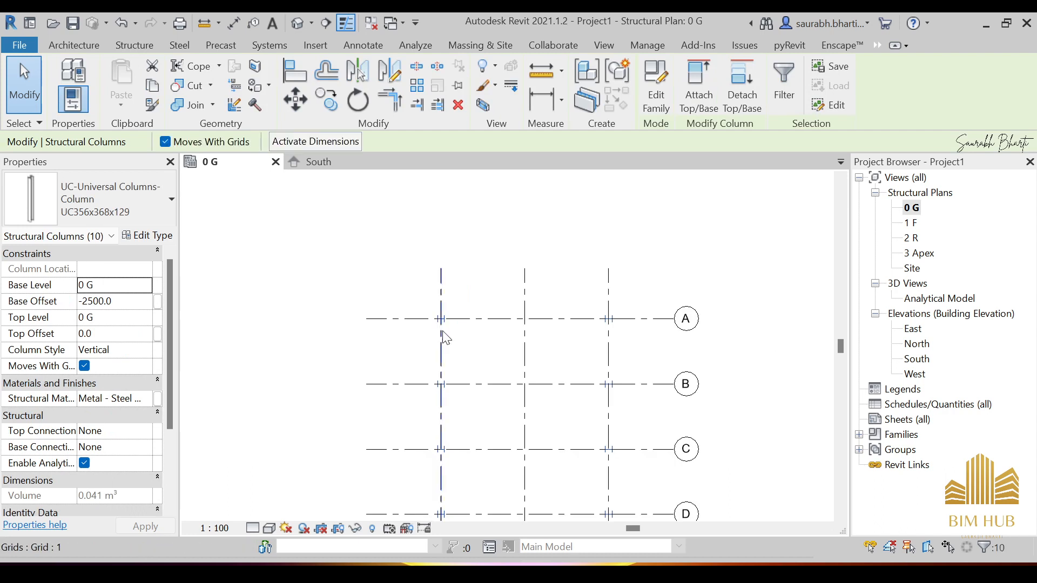
middle_click_drag(542, 368, 531, 263)
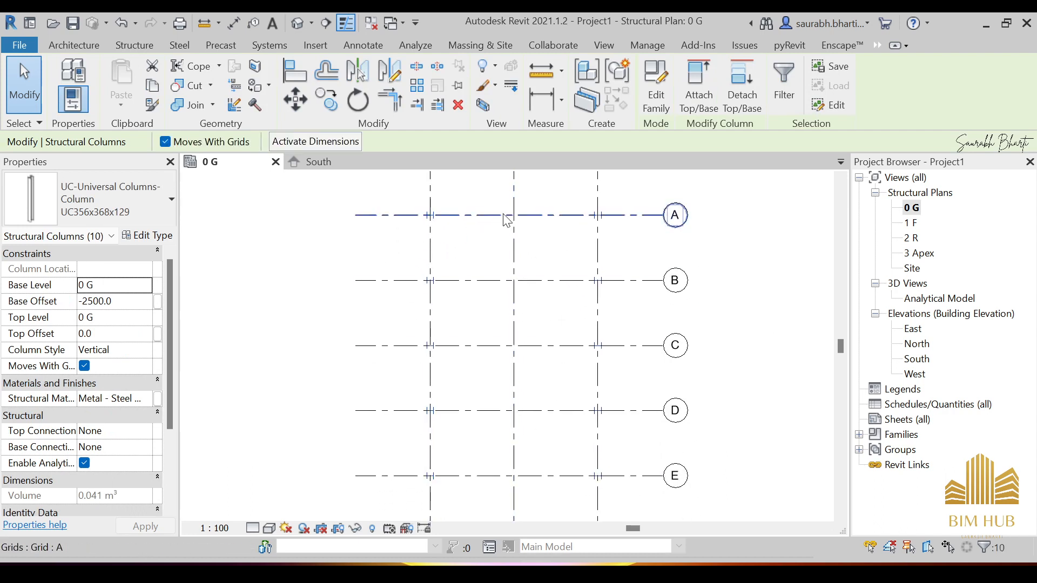
scroll(619, 222, "up", 3)
scroll(560, 225, "down", 6)
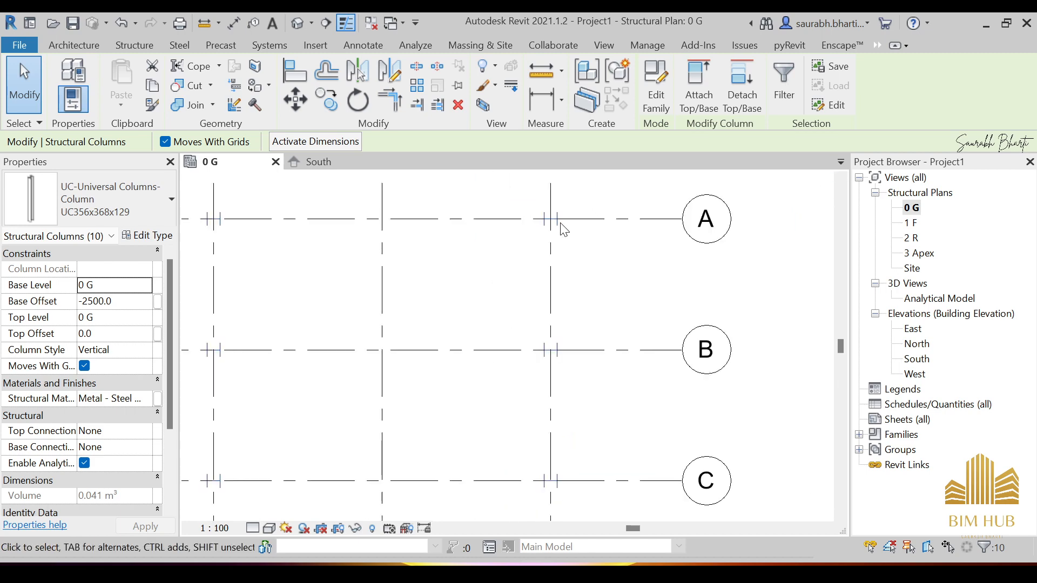
scroll(496, 231, "up", 3)
left_click_drag(497, 203, 641, 420)
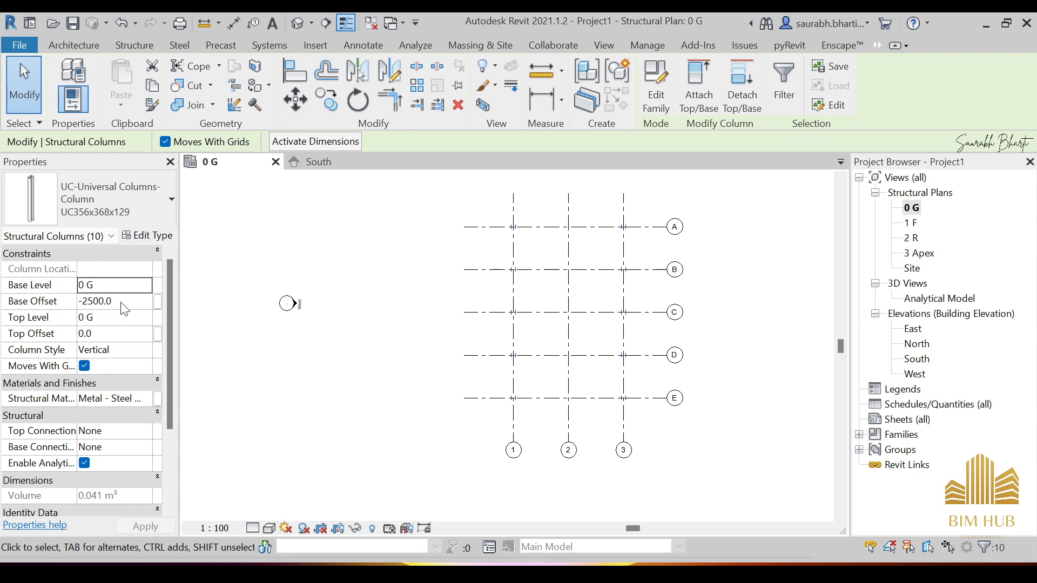
Set the selected columns' top level to 2 R and their base offset to 0, and deselect them
left_click(147, 322)
left_click(124, 360)
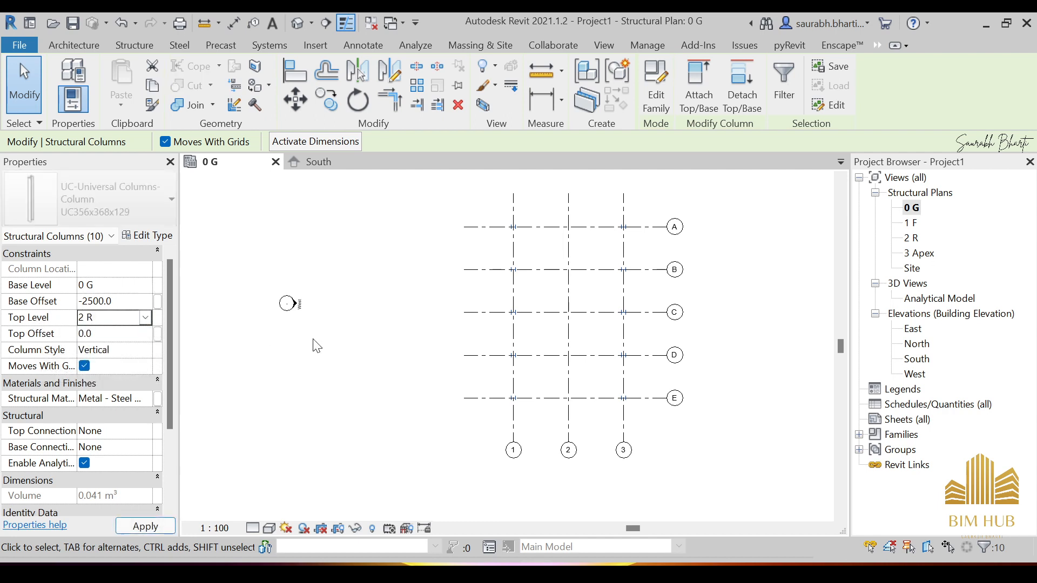
left_click(127, 307)
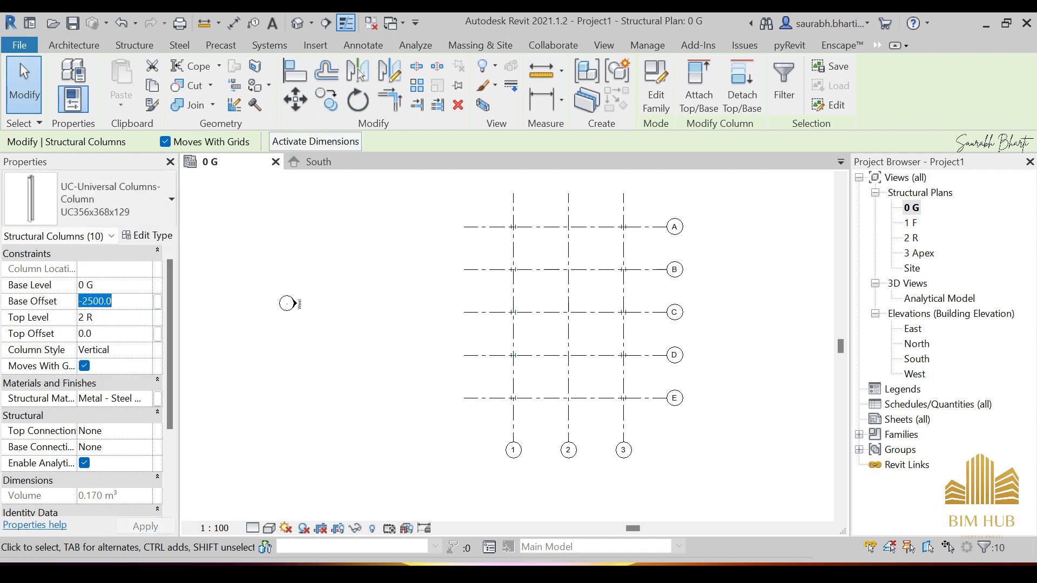
type("0")
key("Return")
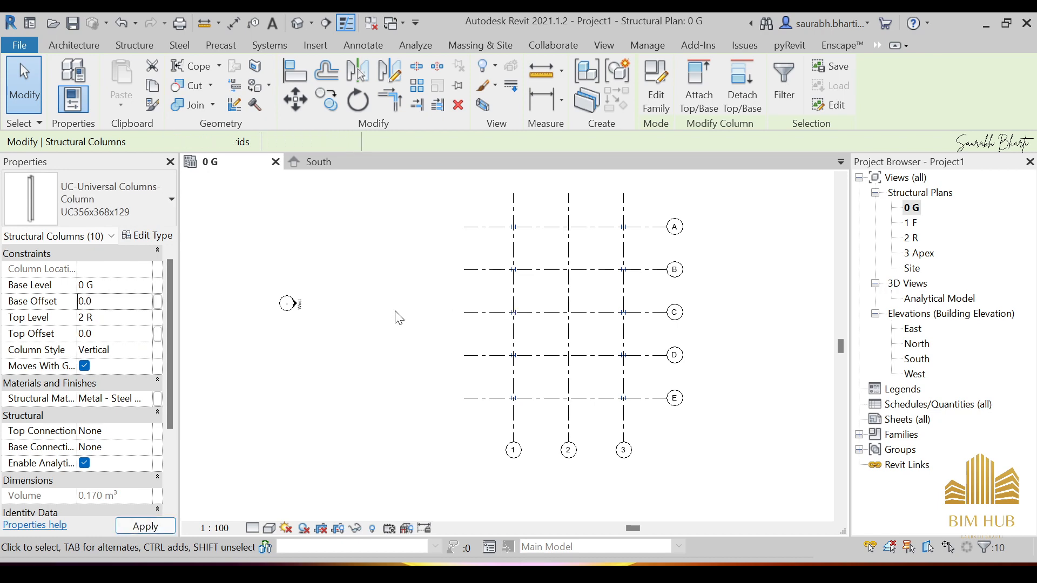
key("Escape")
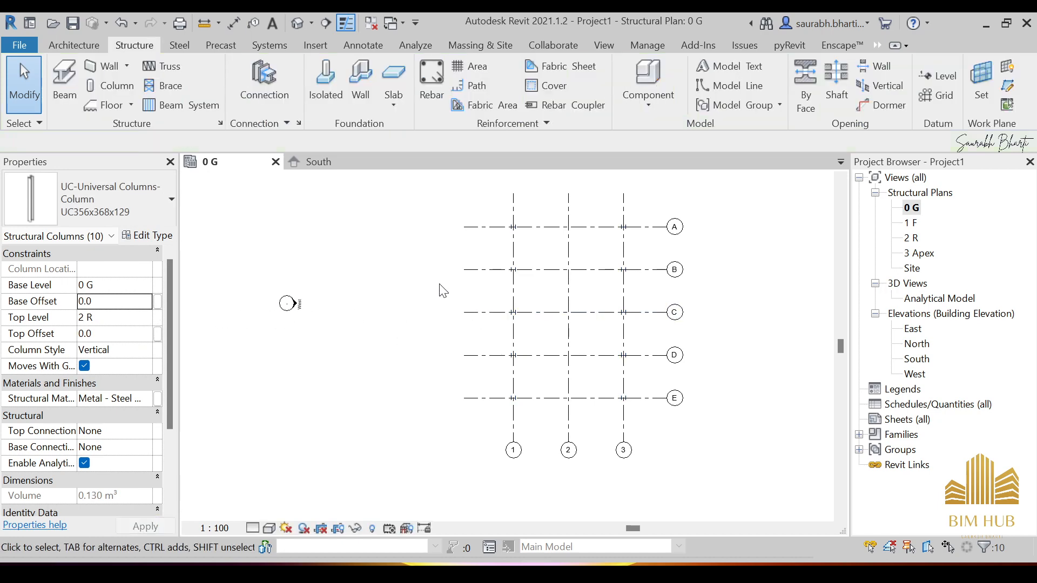
Open the default 3D view and examine the two rows of columns against the levels
left_click(298, 23)
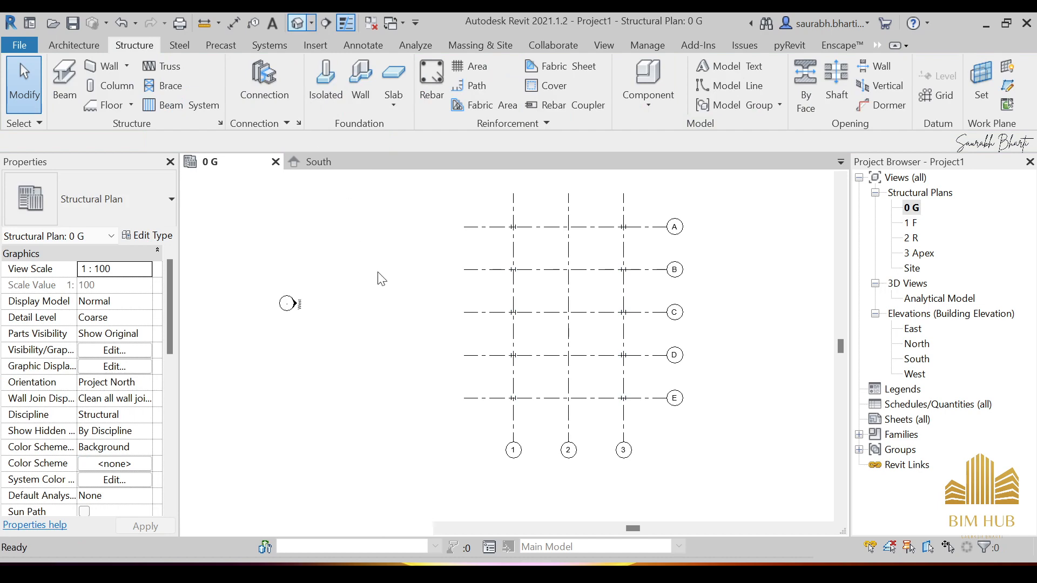
middle_click_drag(495, 390, 481, 259, "shift")
scroll(373, 408, "up", 3)
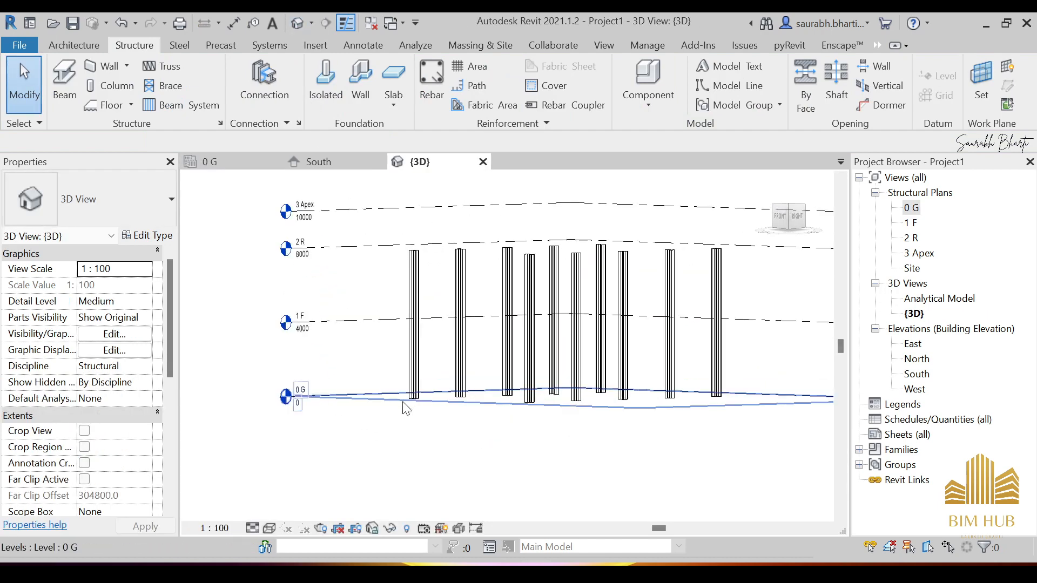
middle_click_drag(402, 282, 851, 240, "shift")
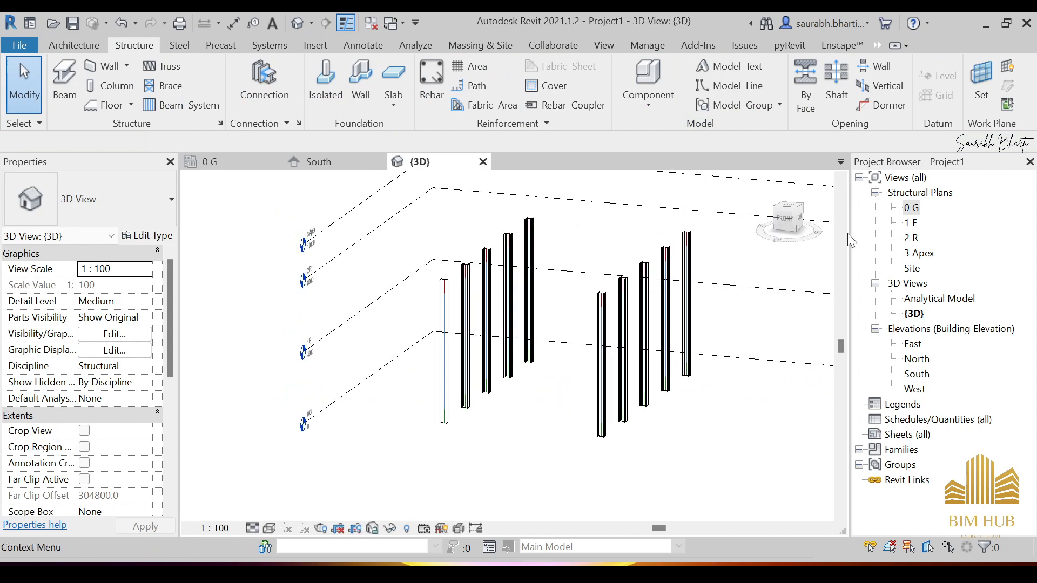
Return to the 0 G structural plan and examine grid E, its columns and the South elevation marker
double_click(912, 208)
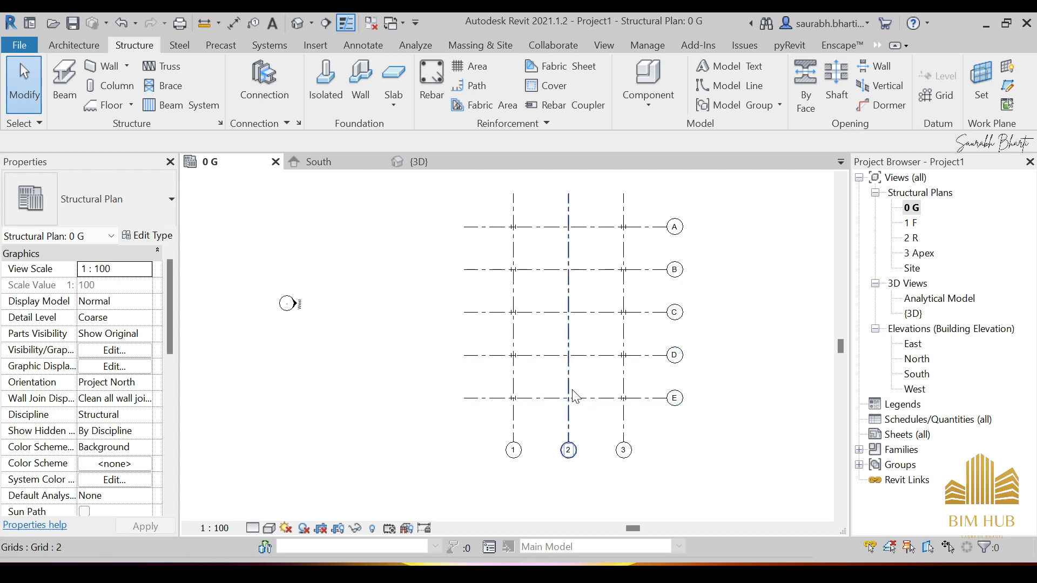
scroll(624, 404, "up", 4)
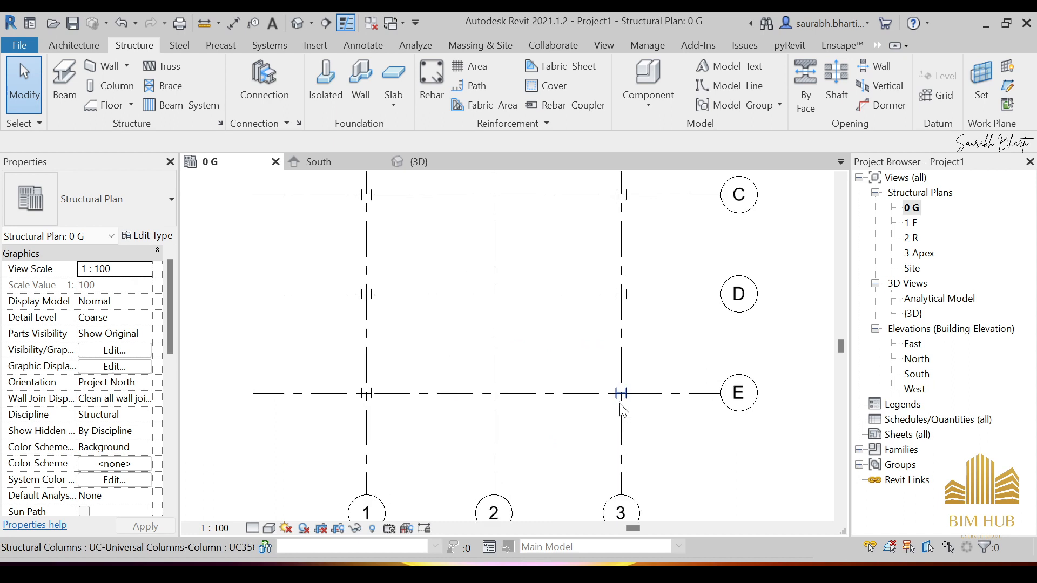
left_click(714, 394)
scroll(639, 422, "down", 5)
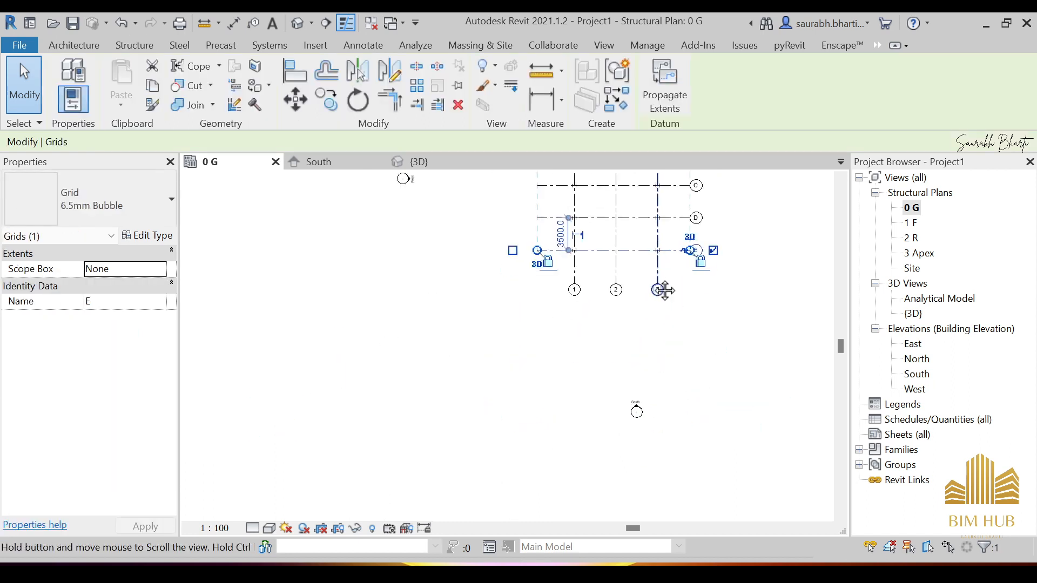
scroll(638, 409, "up", 6)
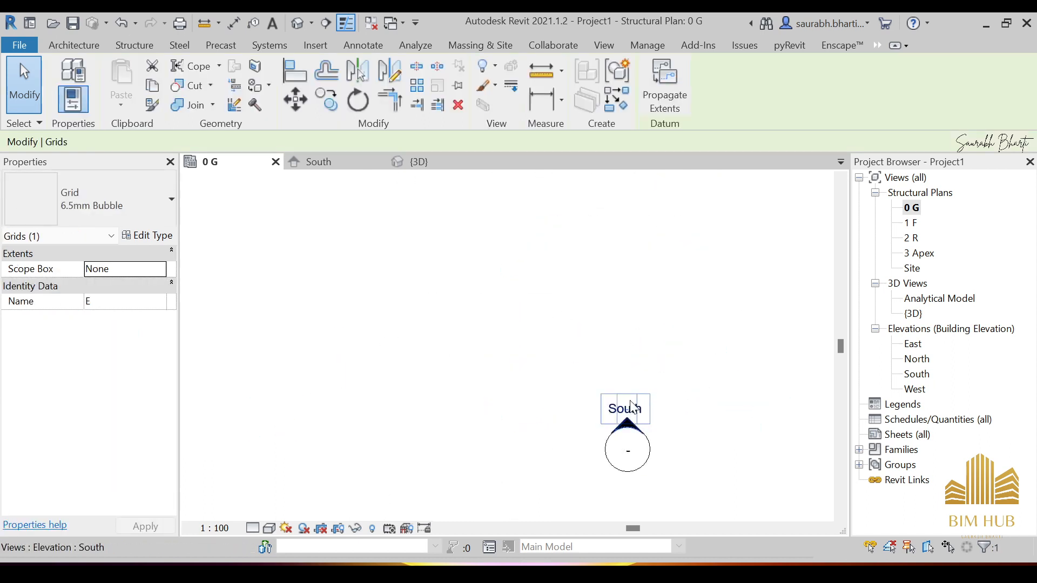
scroll(629, 402, "down", 5)
middle_click_drag(630, 248, 619, 326)
scroll(662, 326, "up", 3)
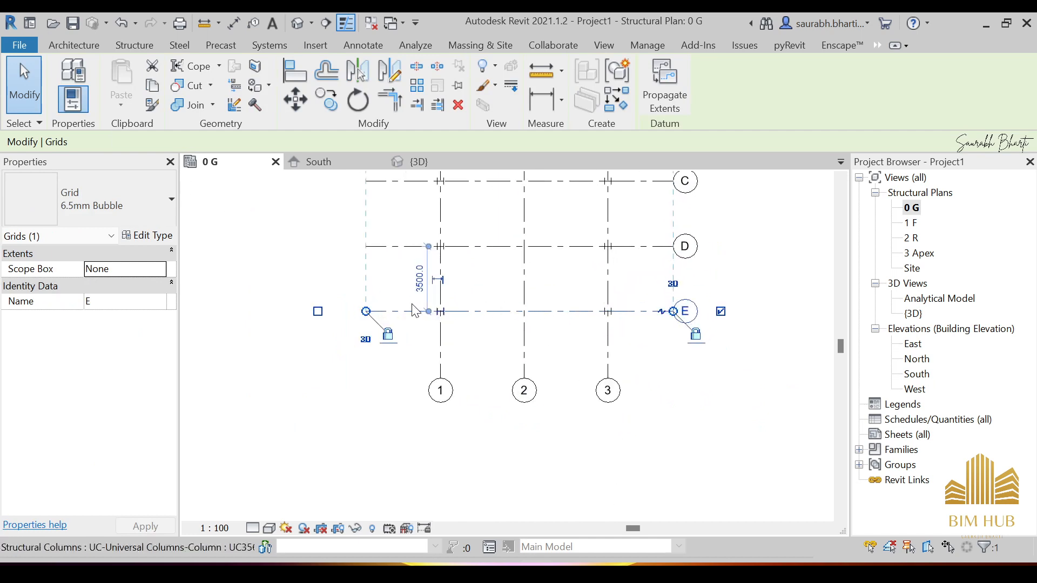
left_click(682, 391)
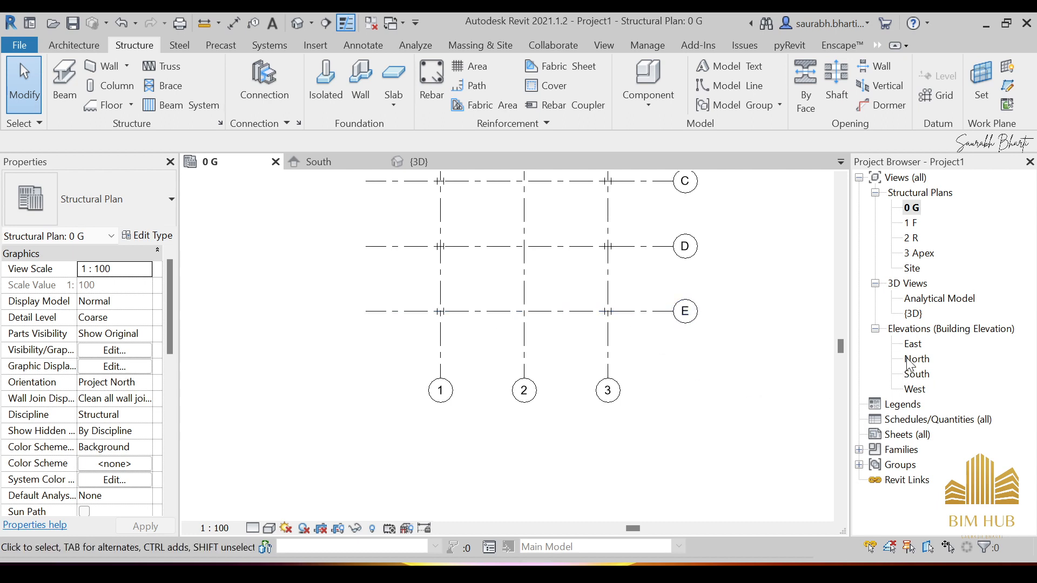
Open the South elevation and shorten both ends of the level lines so they end just outside grids 1 and 3
double_click(916, 374)
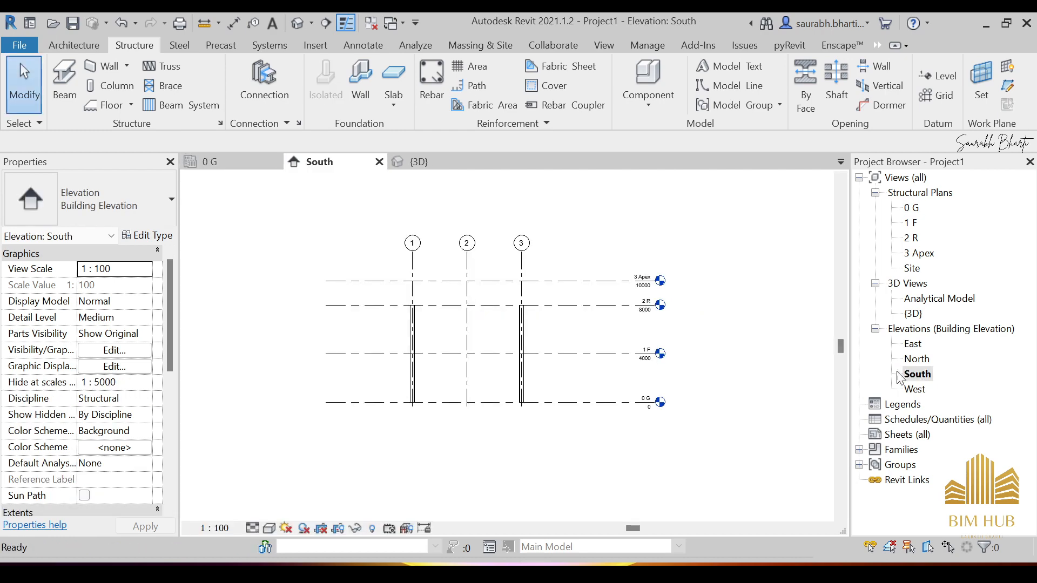
left_click(653, 283)
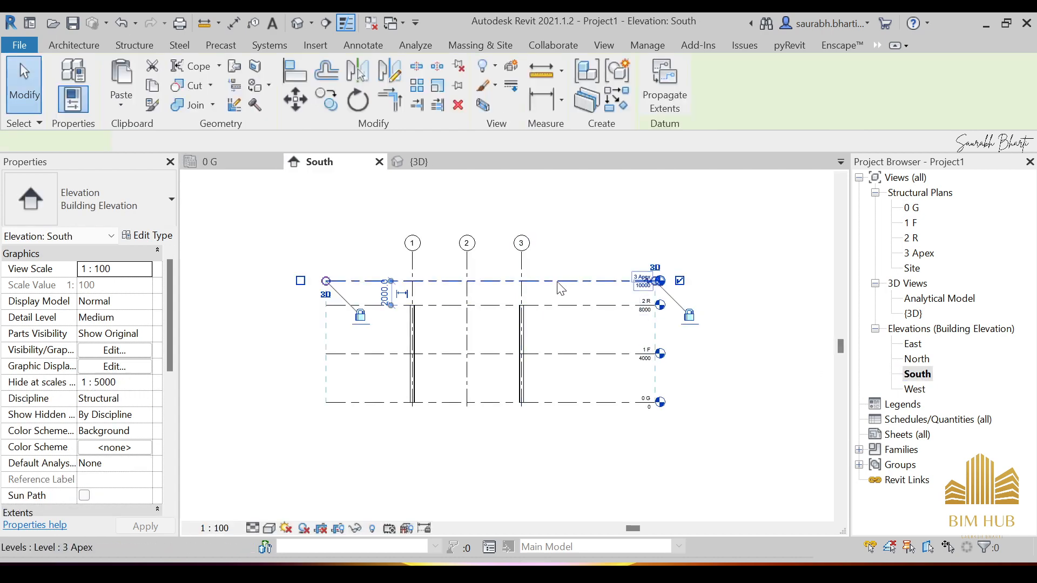
left_click_drag(655, 286, 562, 281)
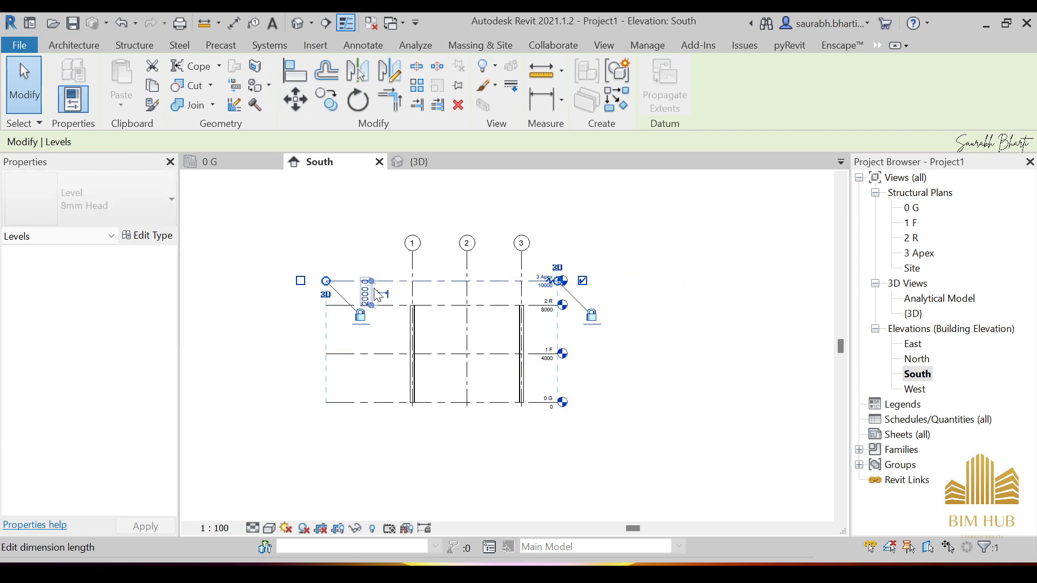
left_click_drag(341, 281, 374, 281)
left_click(351, 264)
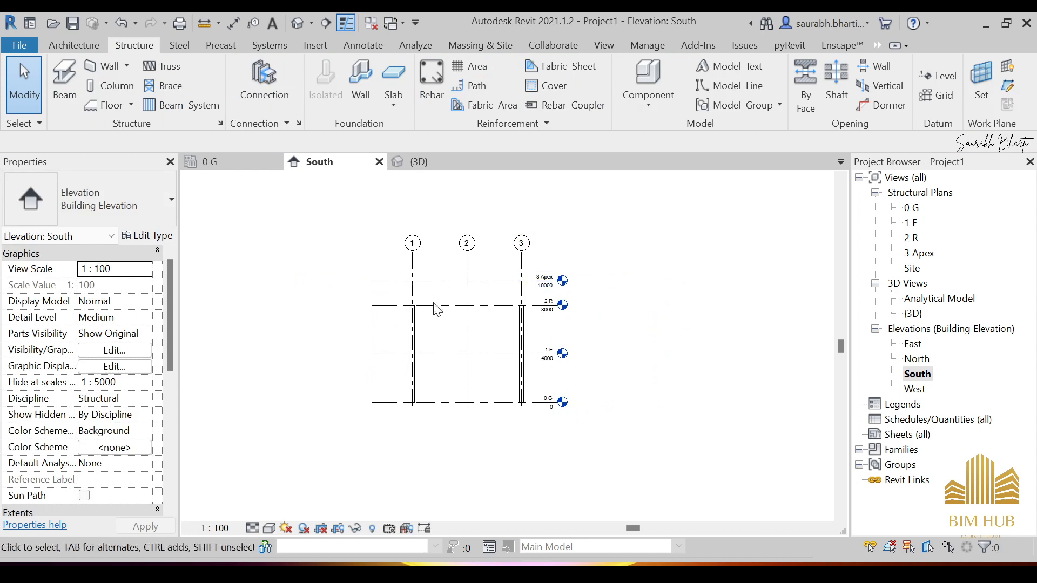
Set the work plane of the South elevation by name to Grid : E
scroll(460, 293, "up", 3)
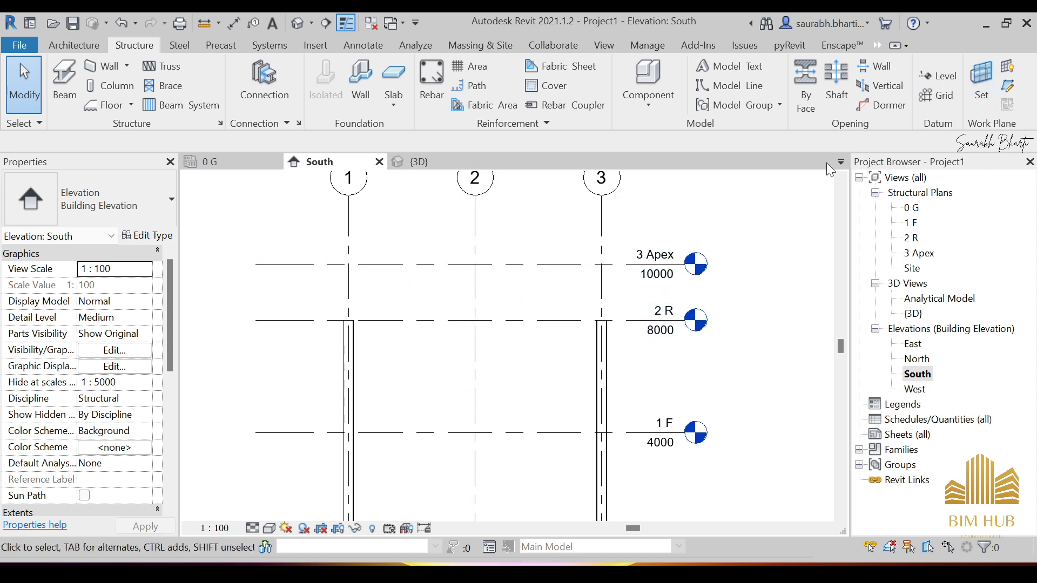
left_click(973, 71)
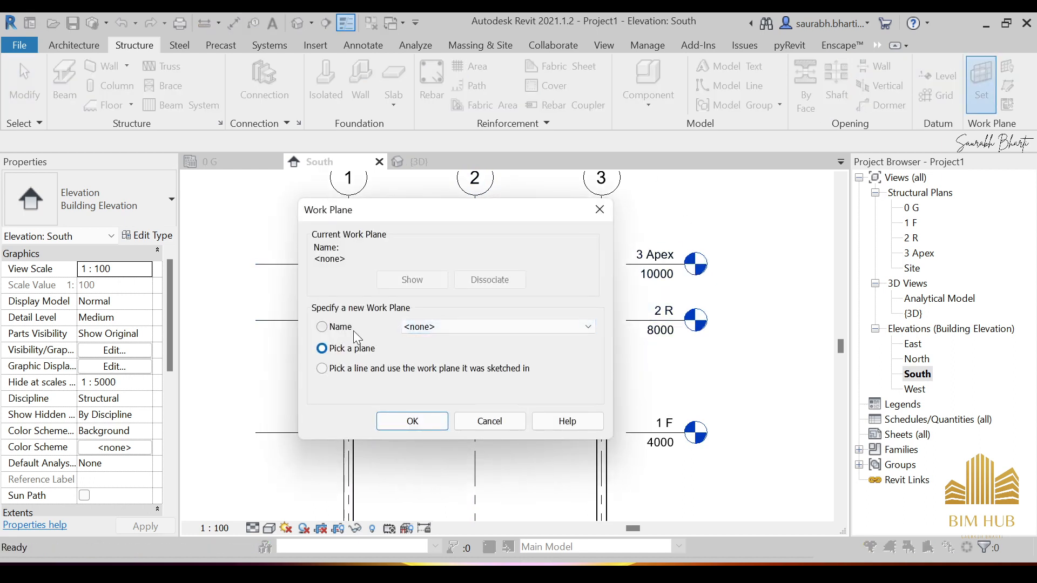
left_click(335, 332)
left_click(430, 327)
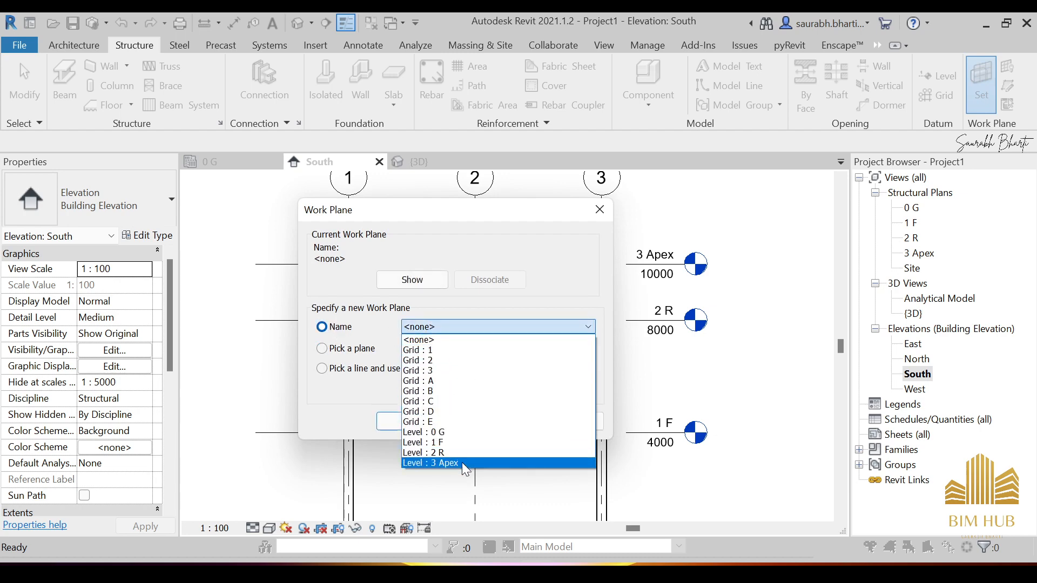
left_click(447, 443)
left_click(412, 423)
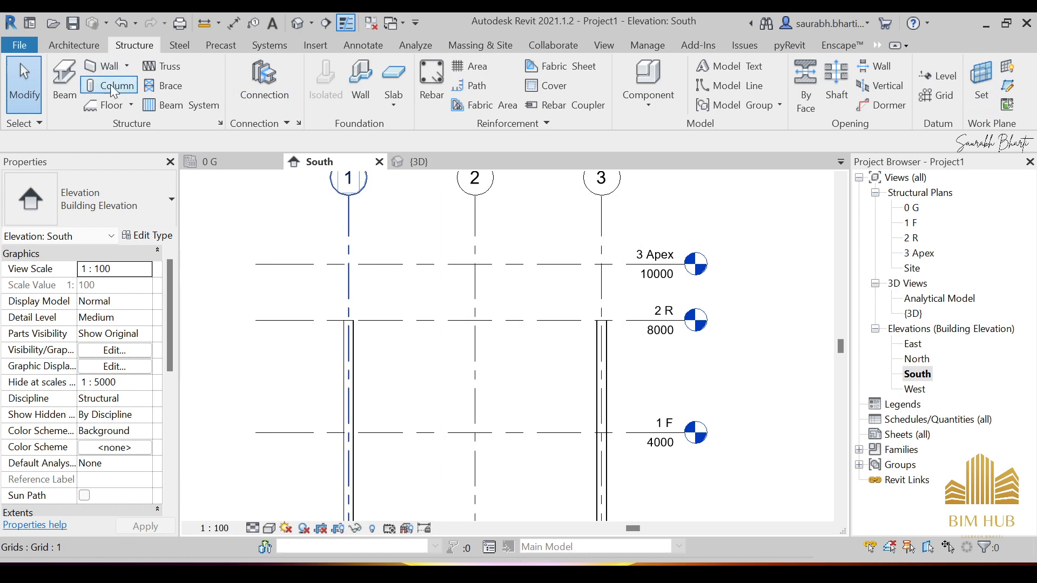
Place a UB254x102x28 beam from the grid 1 column top at 2 R to grid 2 at 3 Apex
left_click(56, 80)
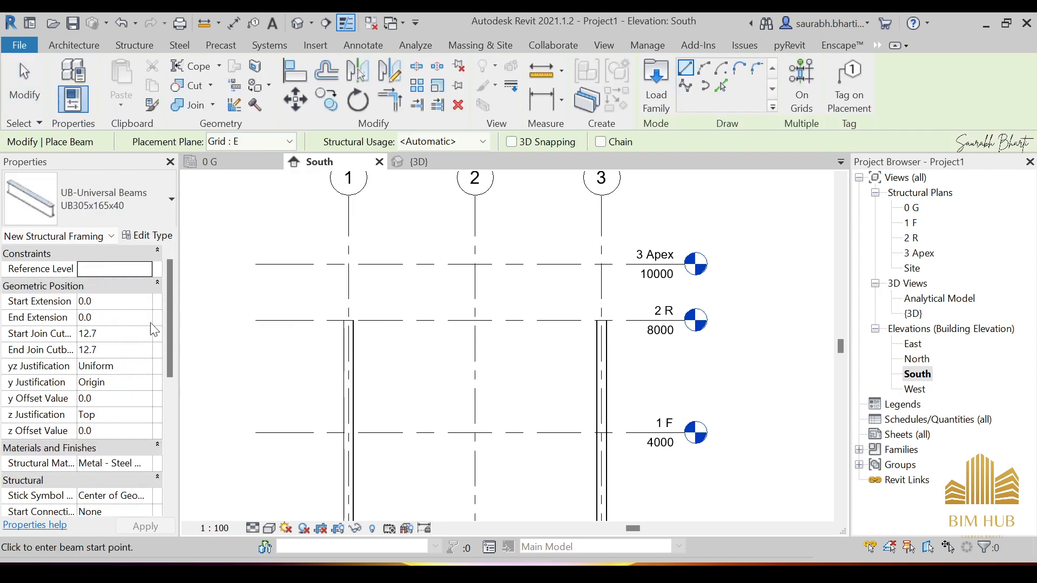
left_click(138, 203)
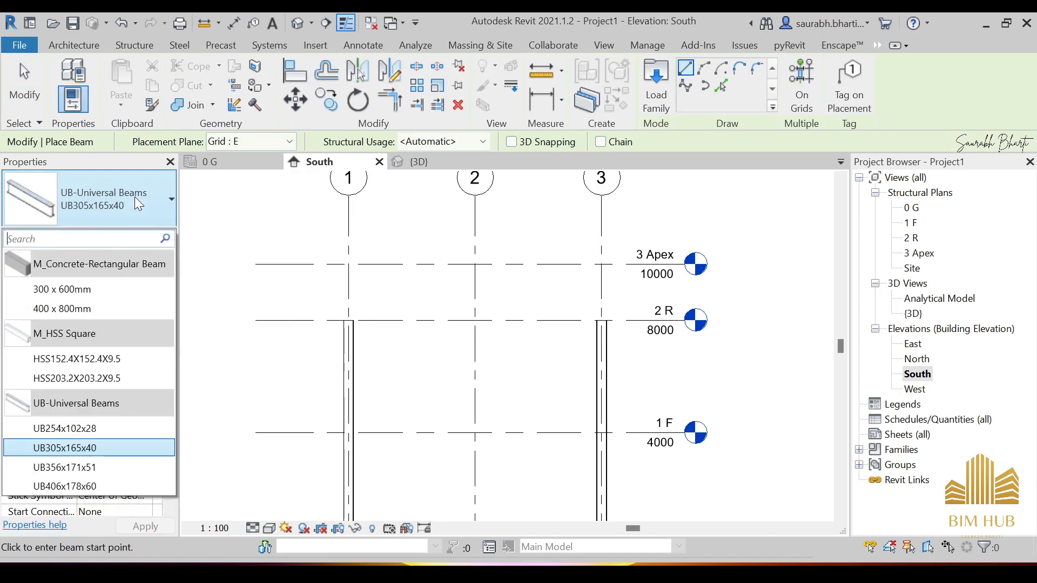
left_click(112, 427)
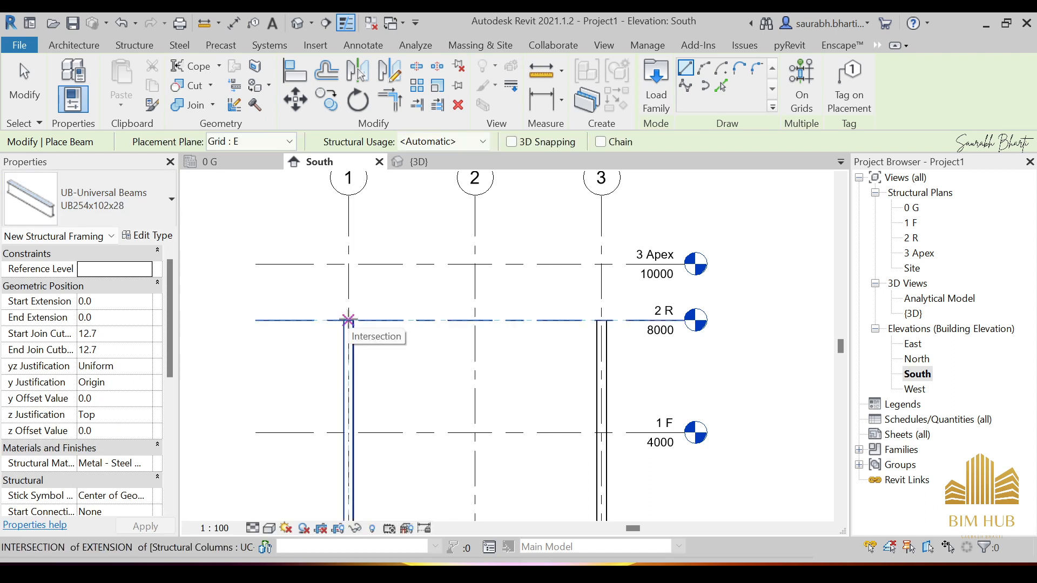
left_click(349, 319)
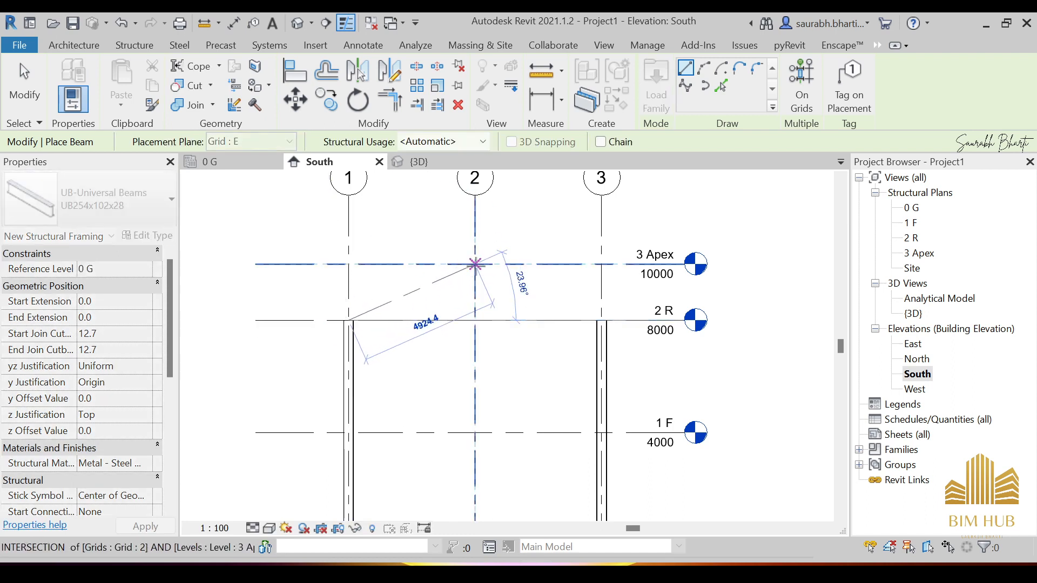
left_click(475, 264)
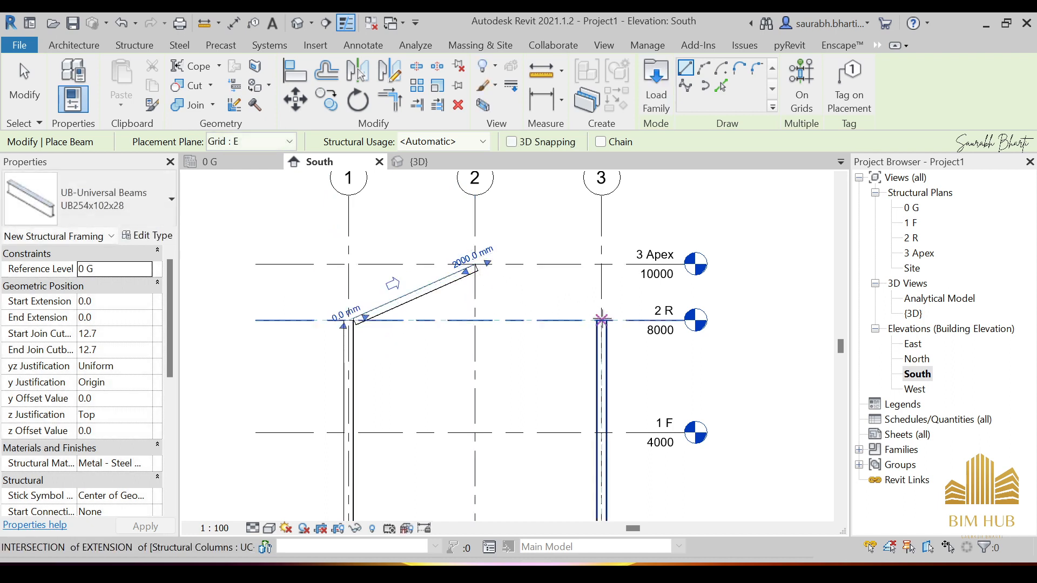
Place the matching UB254x102x28 beam from the grid 3 column top at 2 R to the apex on grid 2, and end the command
left_click(601, 319)
left_click(475, 265)
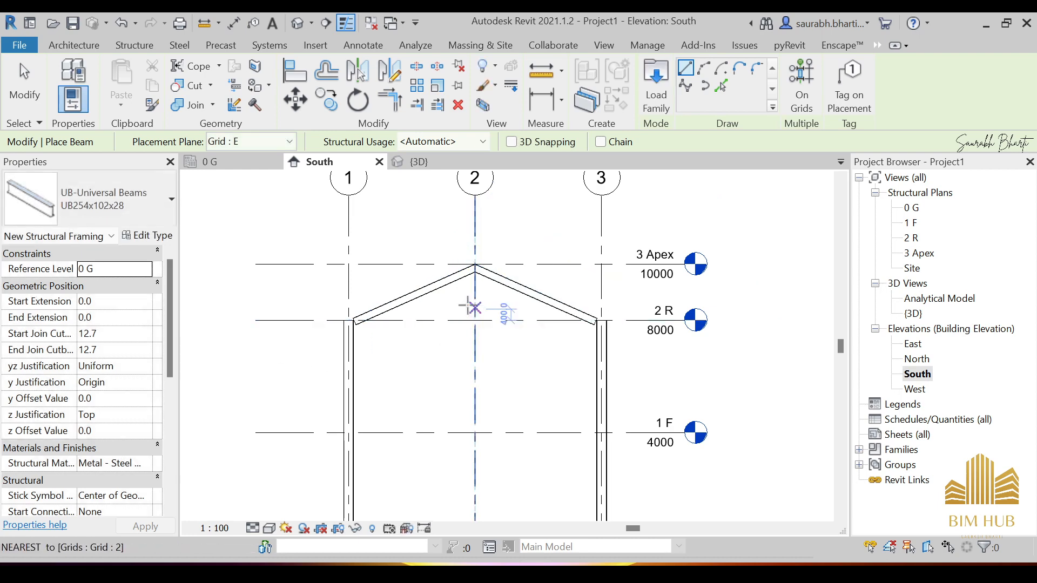
key("Escape")
key("Escape")
Examine the two sloping beams in the South elevation and among the column rows in the default 3D view
scroll(474, 308, "down", 2)
scroll(486, 292, "up", 4)
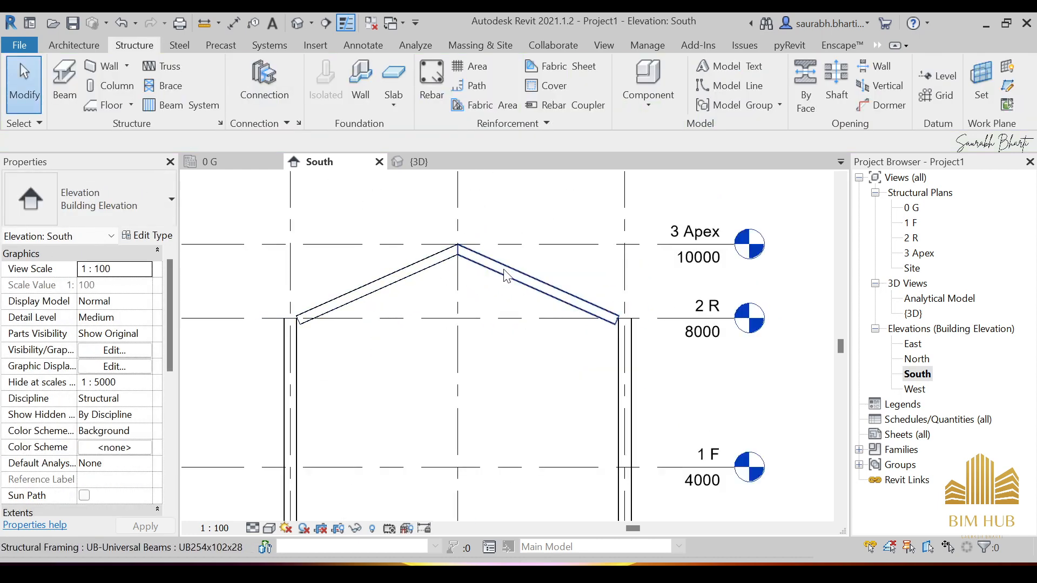
scroll(506, 275, "down", 3)
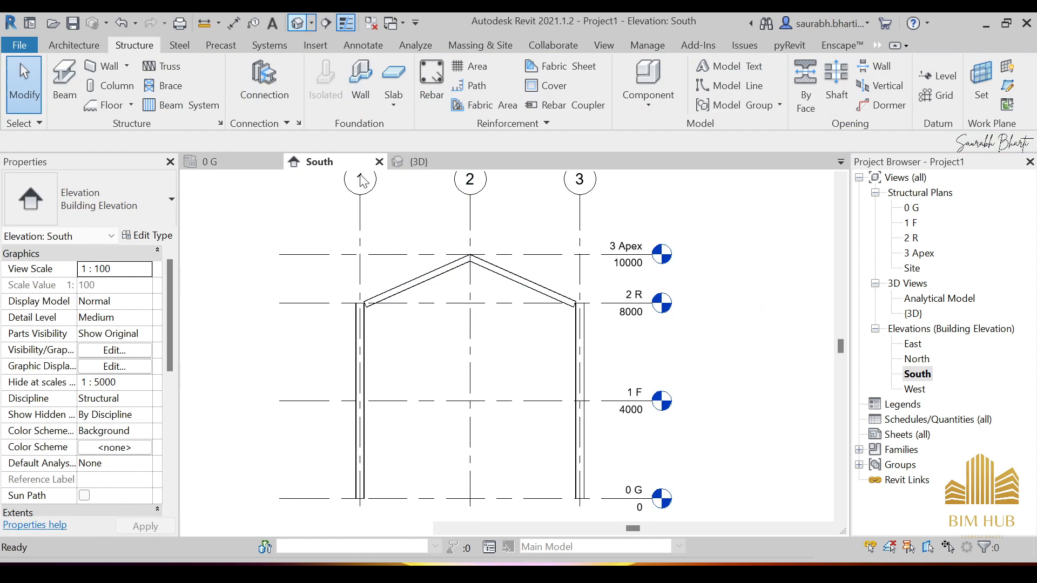
middle_click_drag(510, 308, 598, 300, "shift")
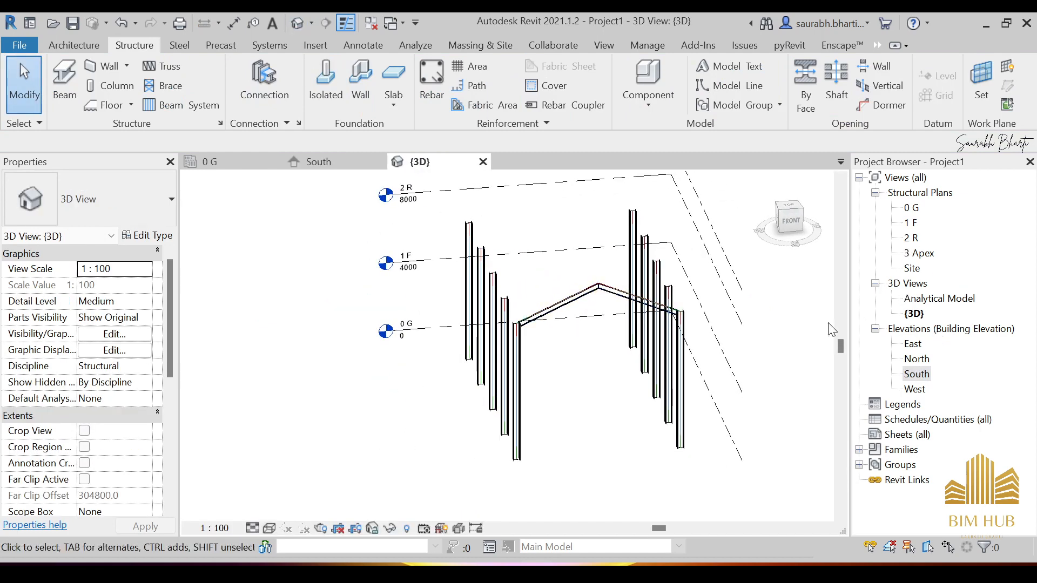
middle_click_drag(585, 338, 642, 272, "shift")
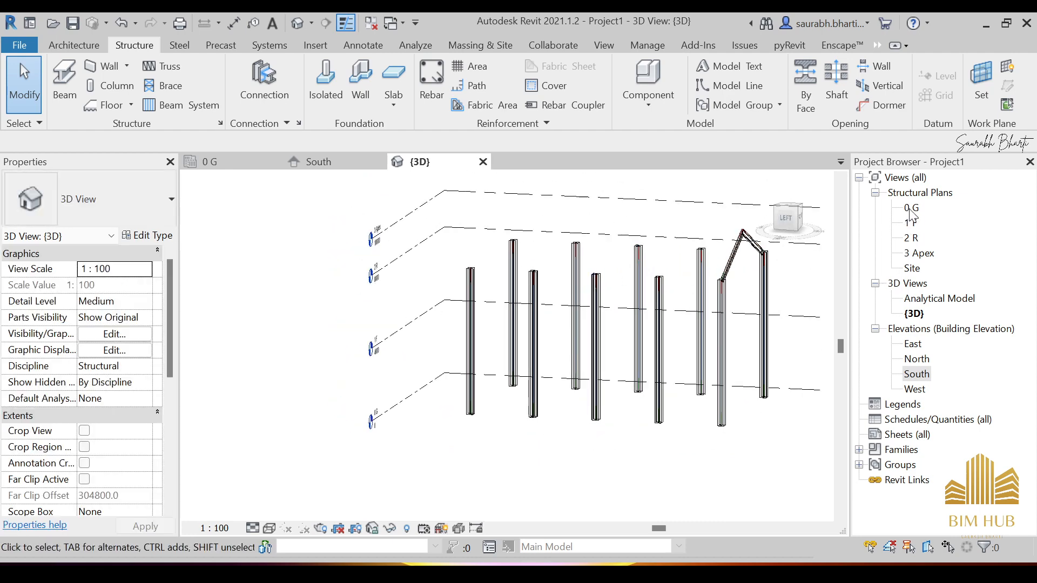
Open the 2 R structural plan and shorten the upper end of grid 1 to line up with grids 2 and 3
double_click(911, 241)
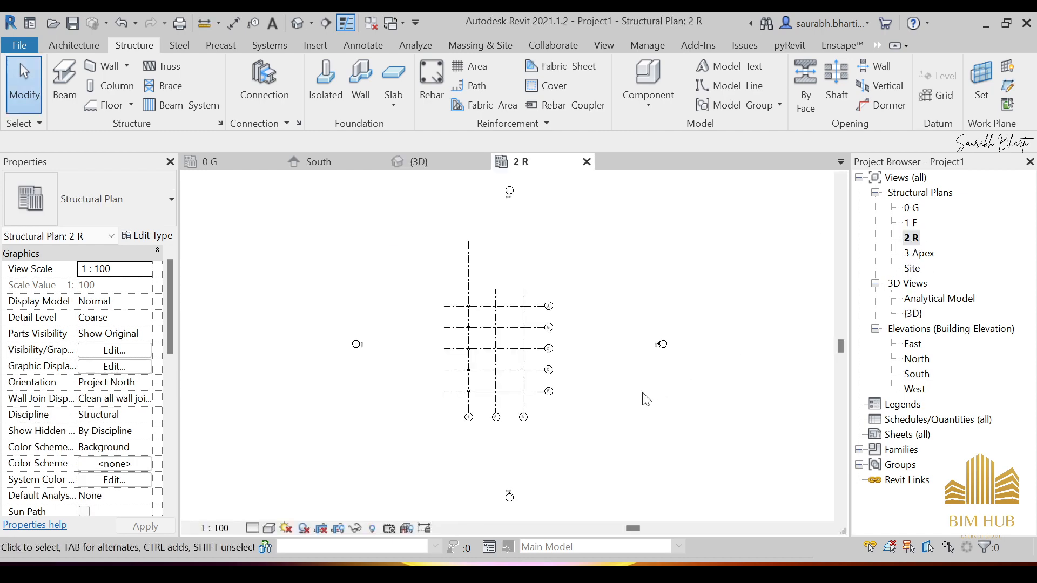
scroll(496, 376, "up", 2)
left_click(463, 200)
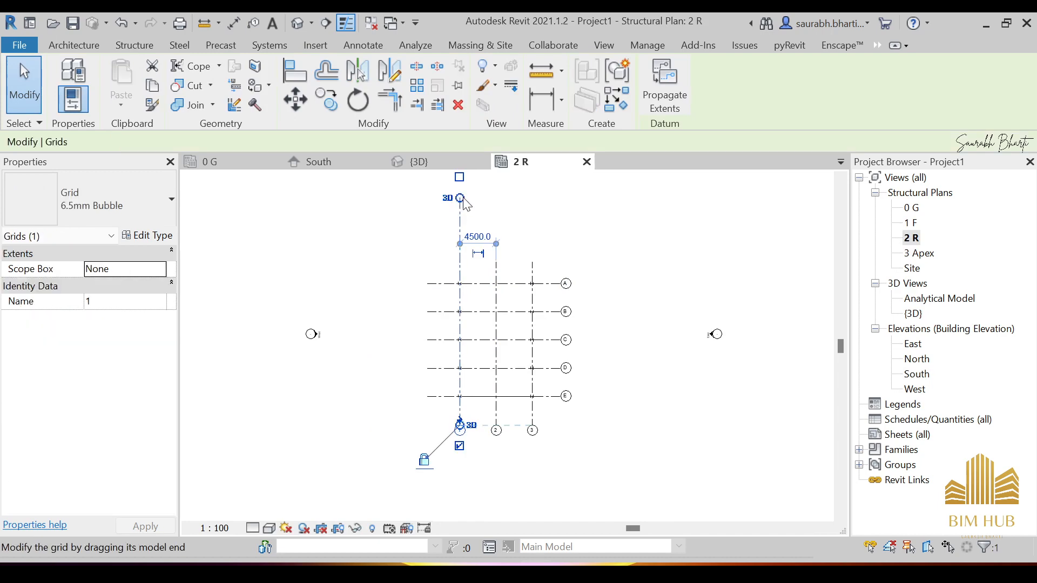
left_click(641, 243)
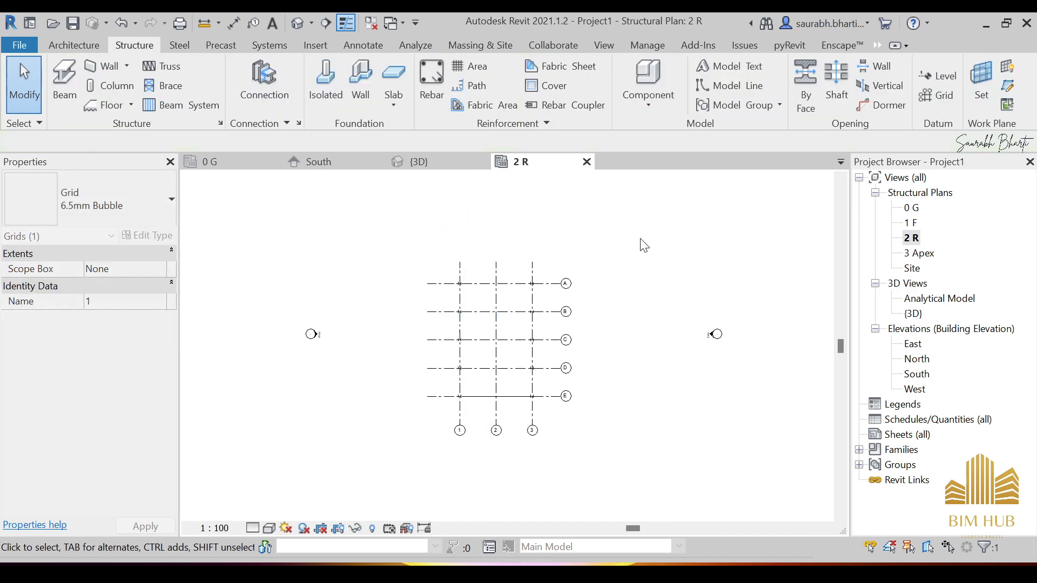
Check the 3 Apex structural plan, return to the 2 R plan and set its detail level to Fine
double_click(919, 254)
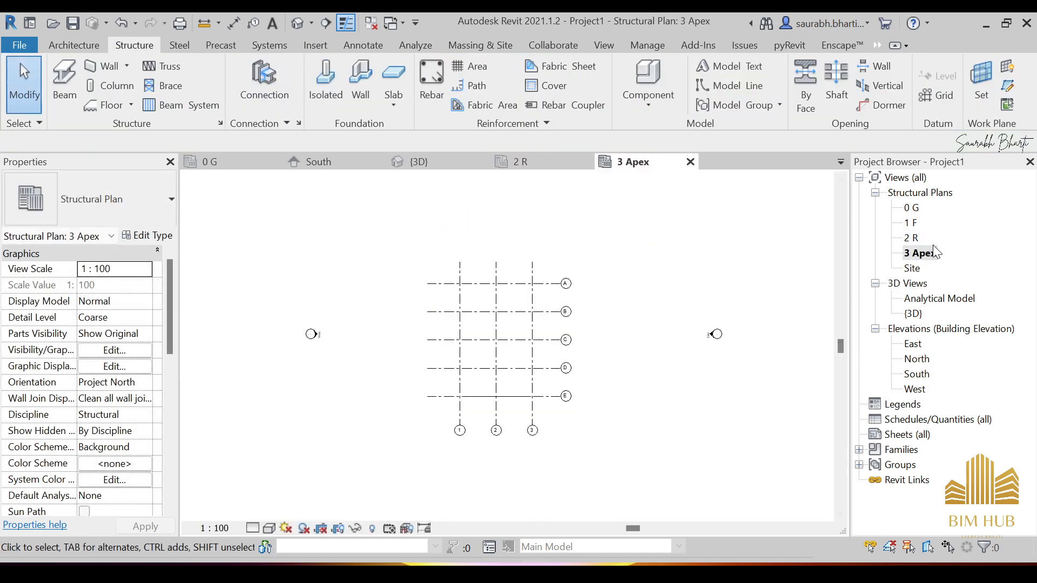
double_click(913, 238)
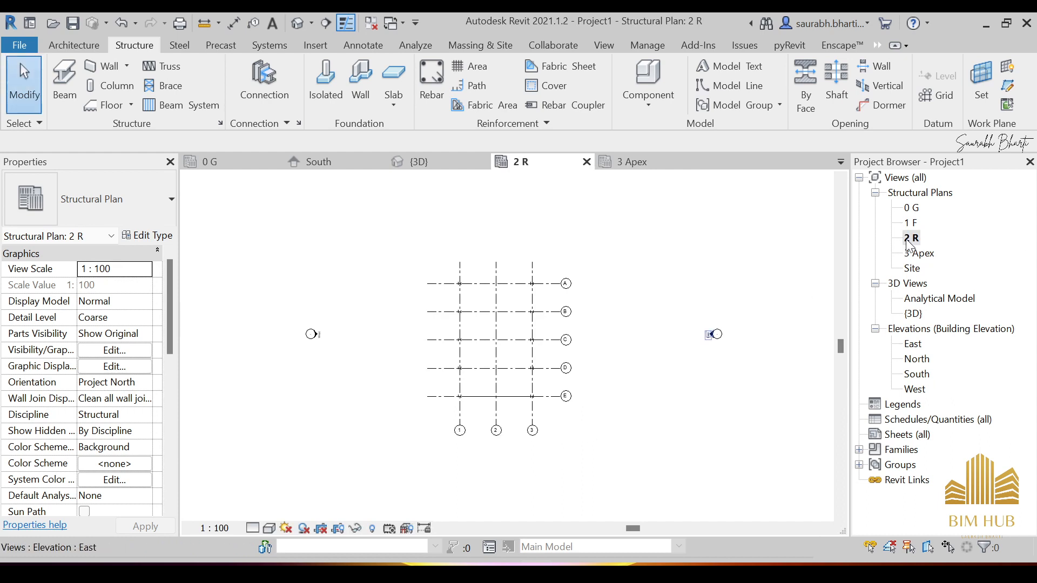
left_click(253, 529)
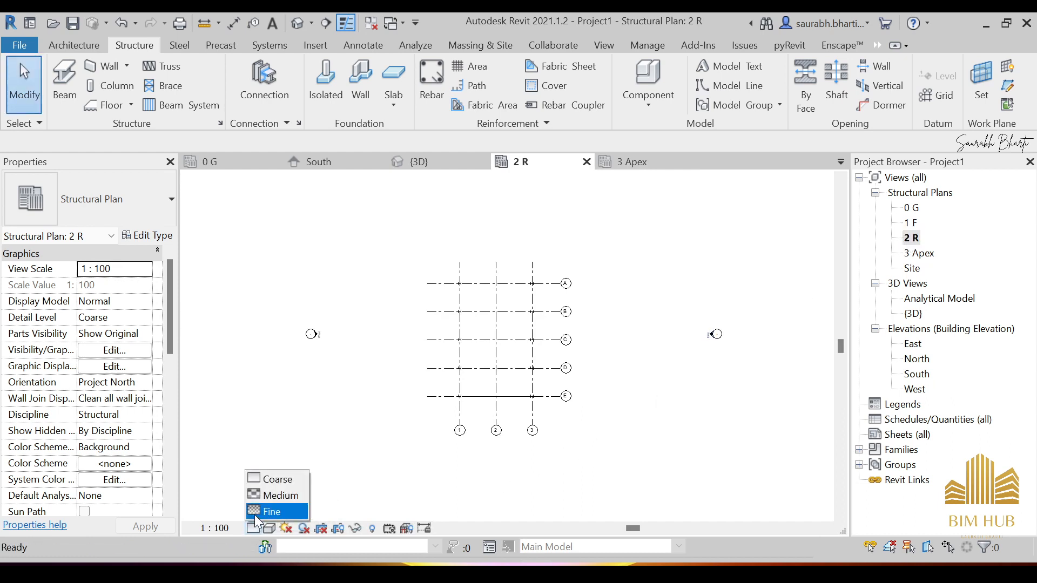
left_click(272, 512)
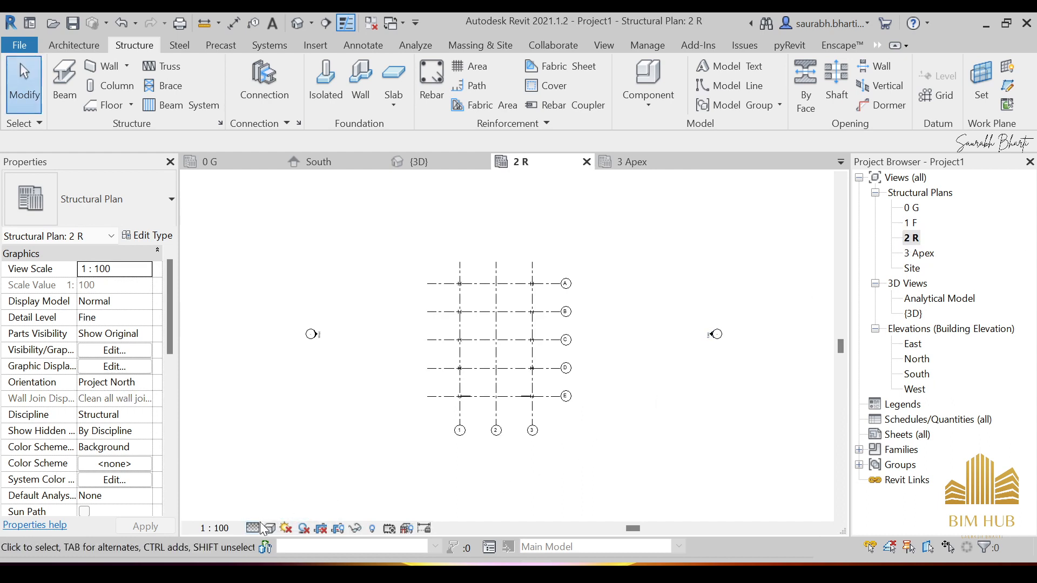
Select both sloping UB254x102x28 beams on grid E and copy them to grid D
scroll(341, 412, "up", 5)
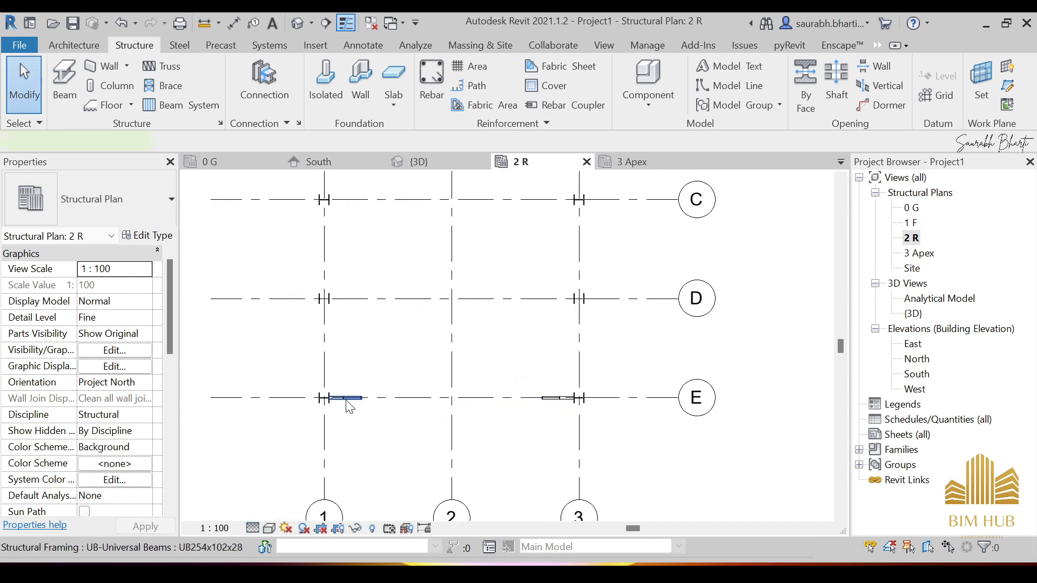
left_click(350, 407)
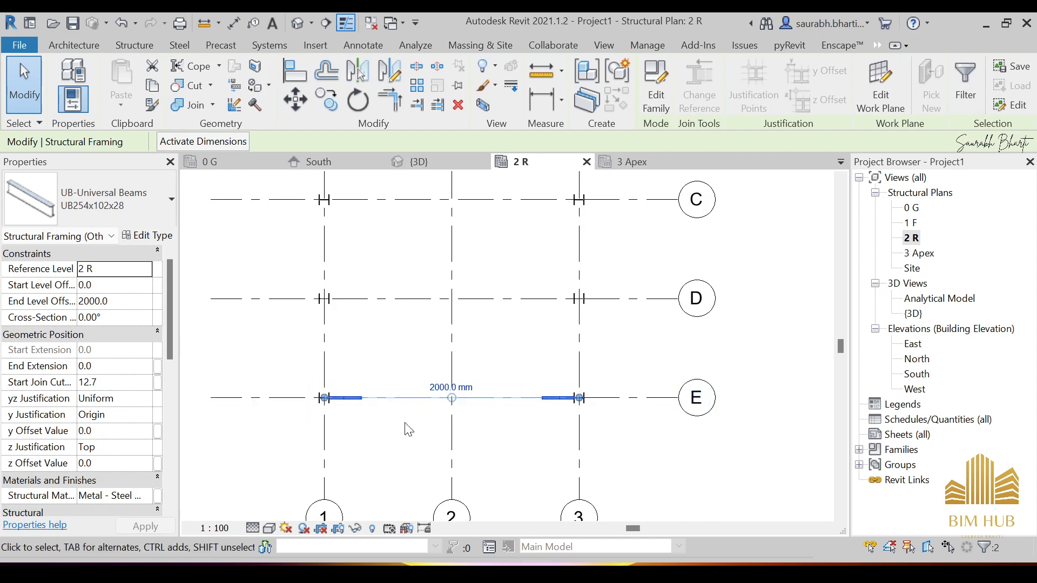
scroll(509, 393, "up", 1)
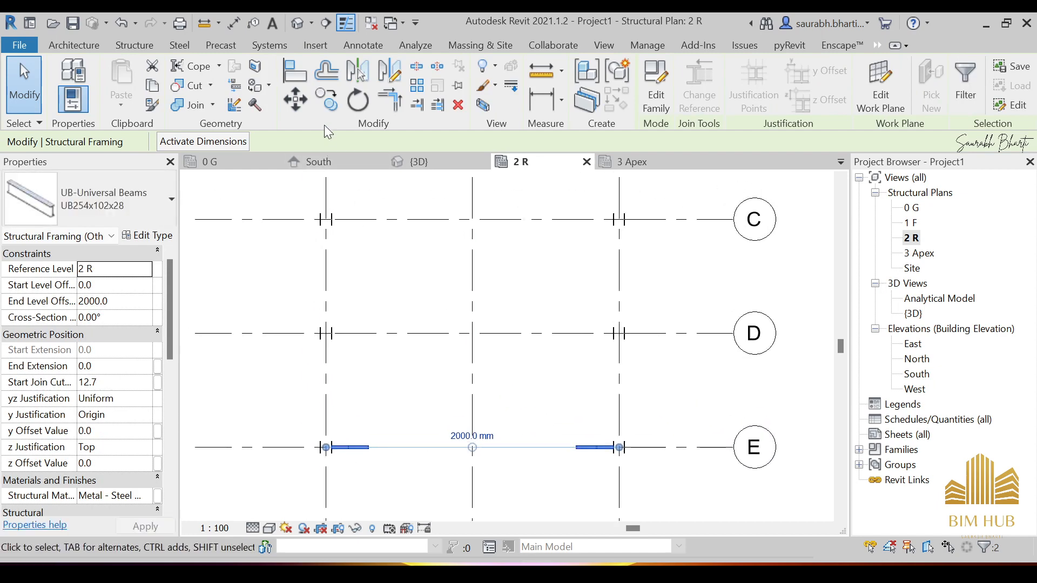
left_click(326, 99)
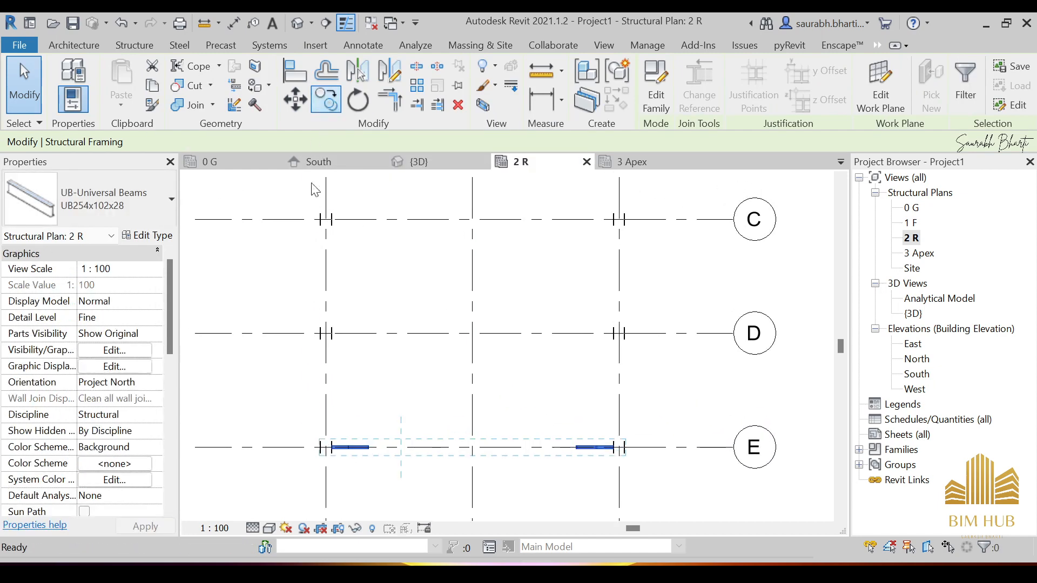
left_click(287, 448)
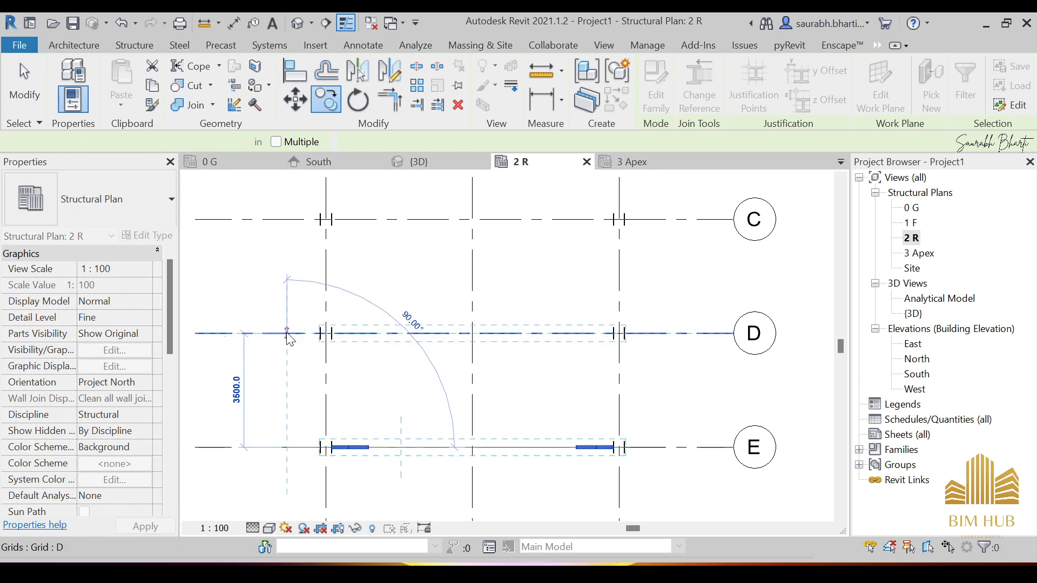
left_click(286, 332)
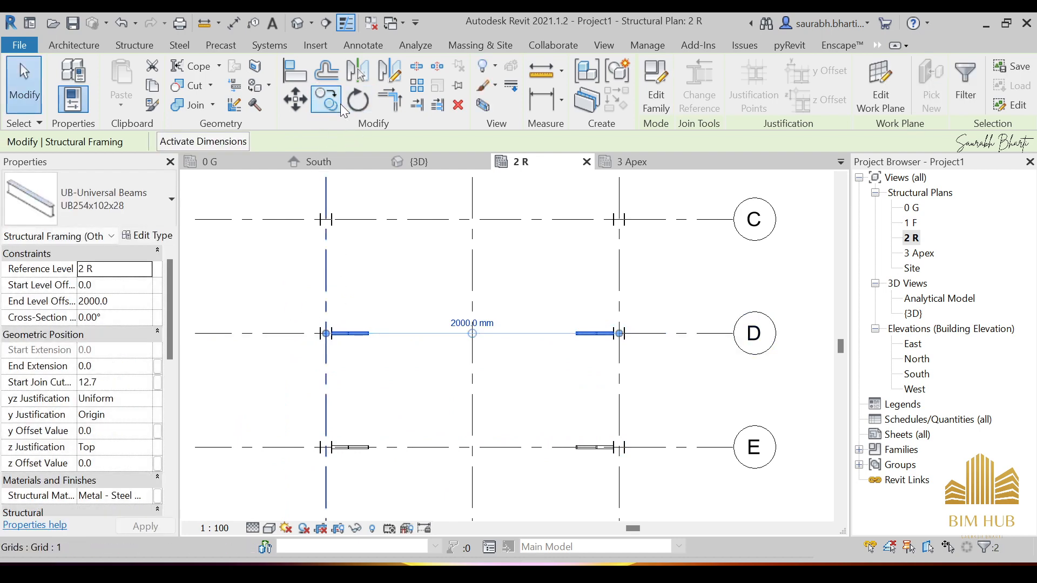
Copy both sloping beams on grid D to grids C, B and A in one pass with multiple copies enabled
scroll(379, 296, "down", 2)
middle_click_drag(380, 297, 428, 368)
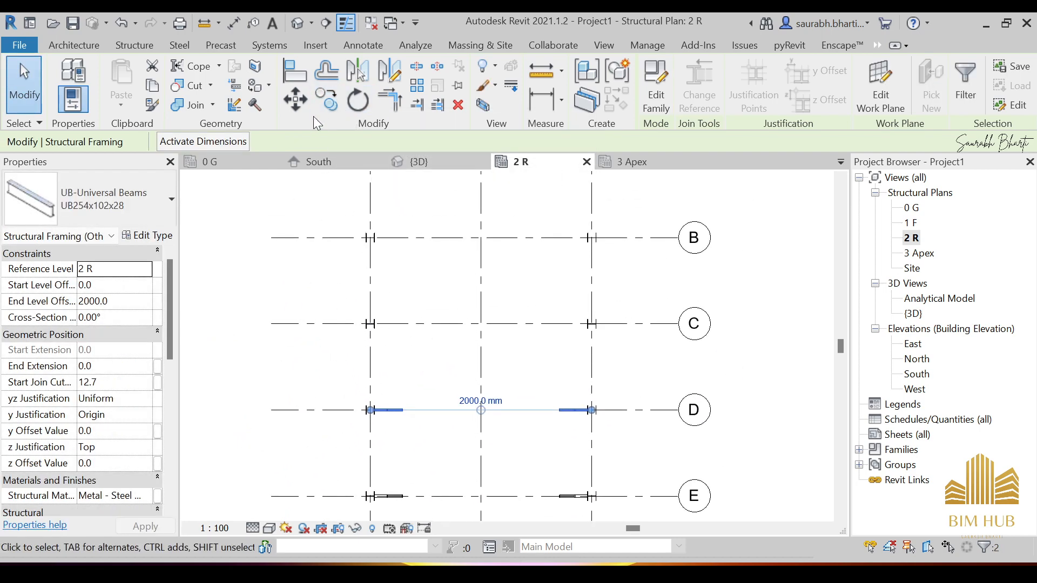
left_click(324, 101)
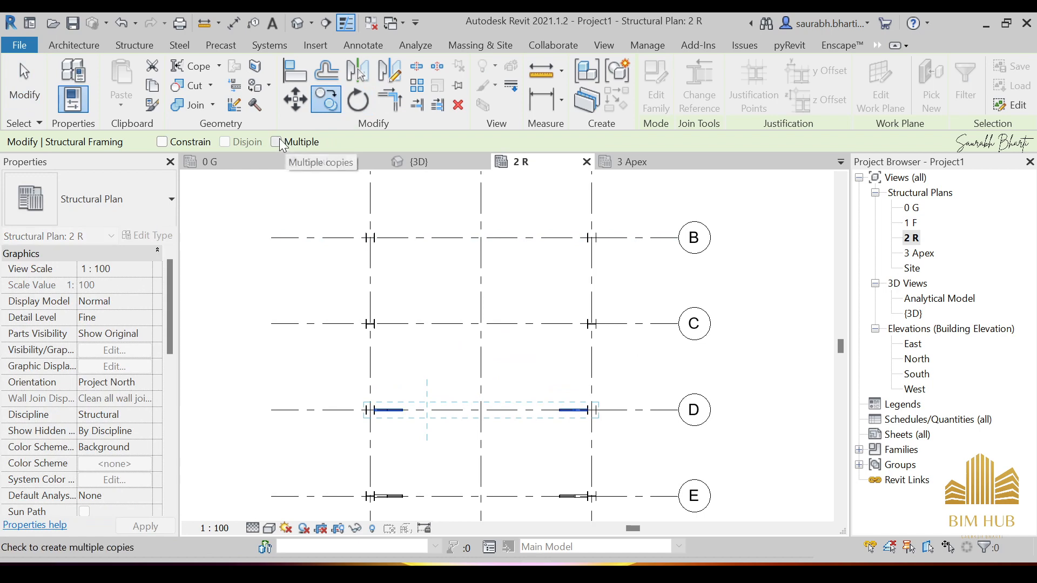
left_click(275, 141)
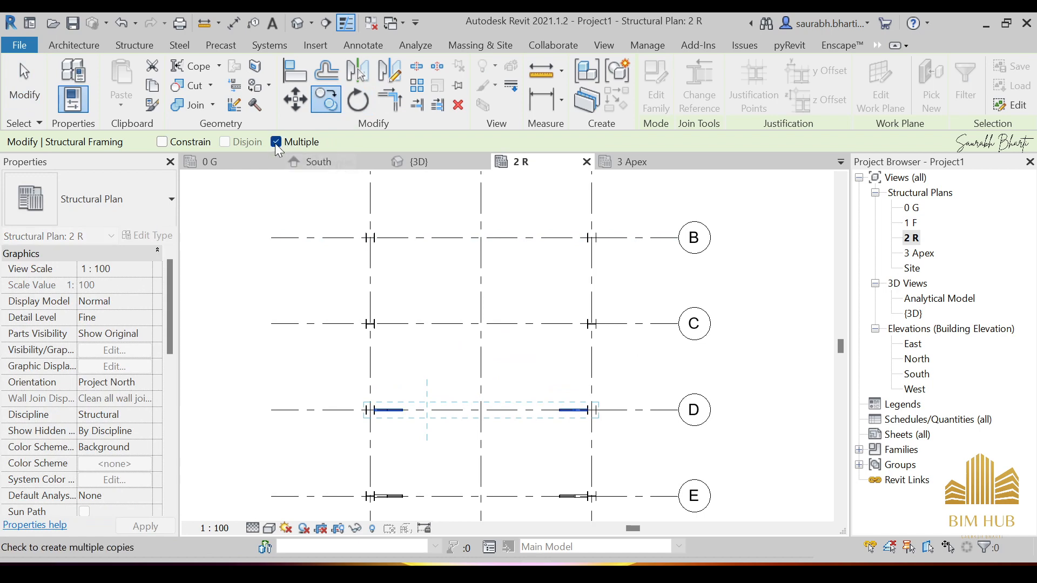
left_click(326, 410)
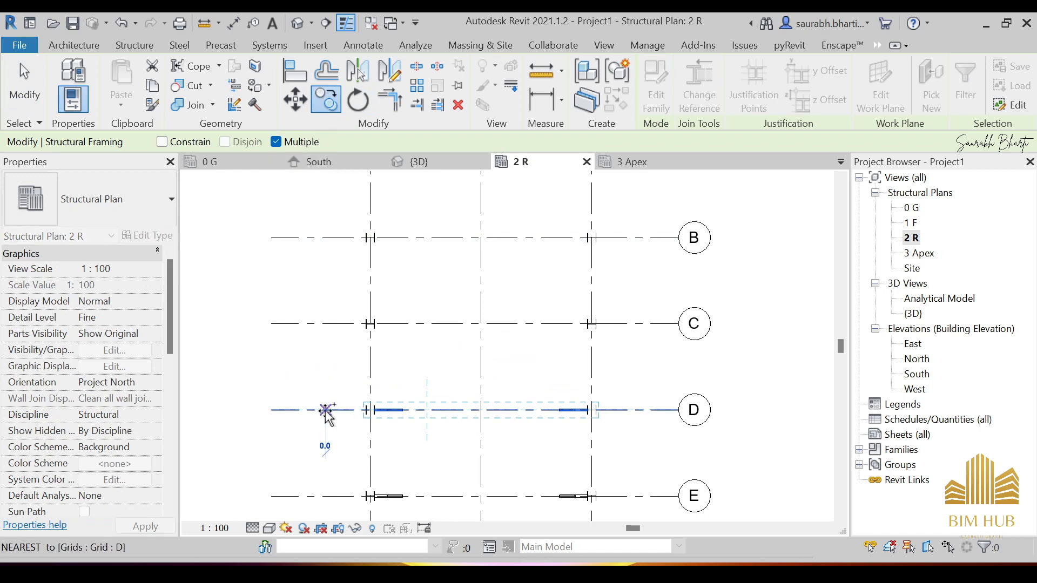
left_click(325, 324)
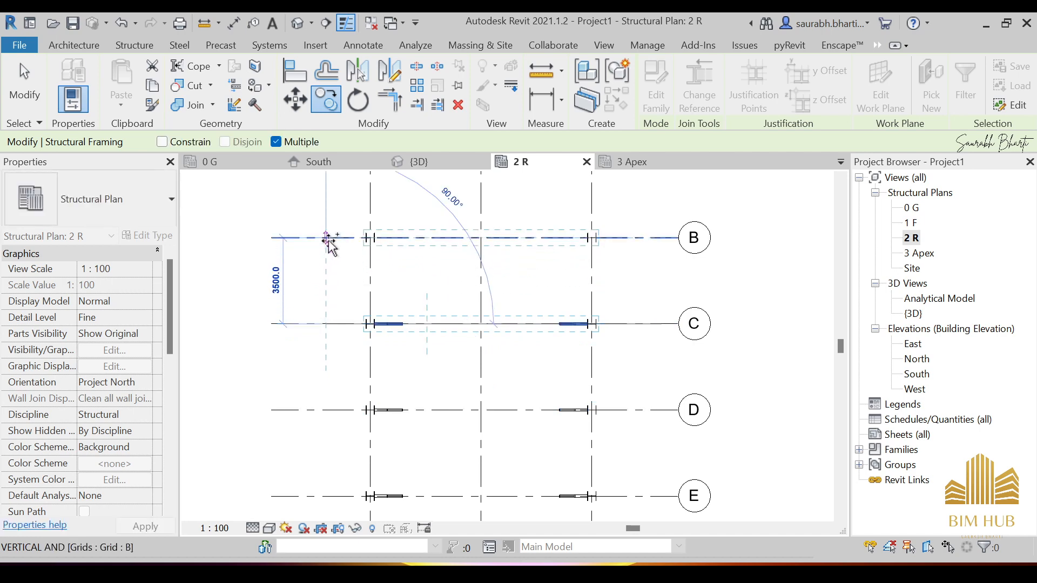
left_click(328, 239)
middle_click_drag(343, 284, 331, 409)
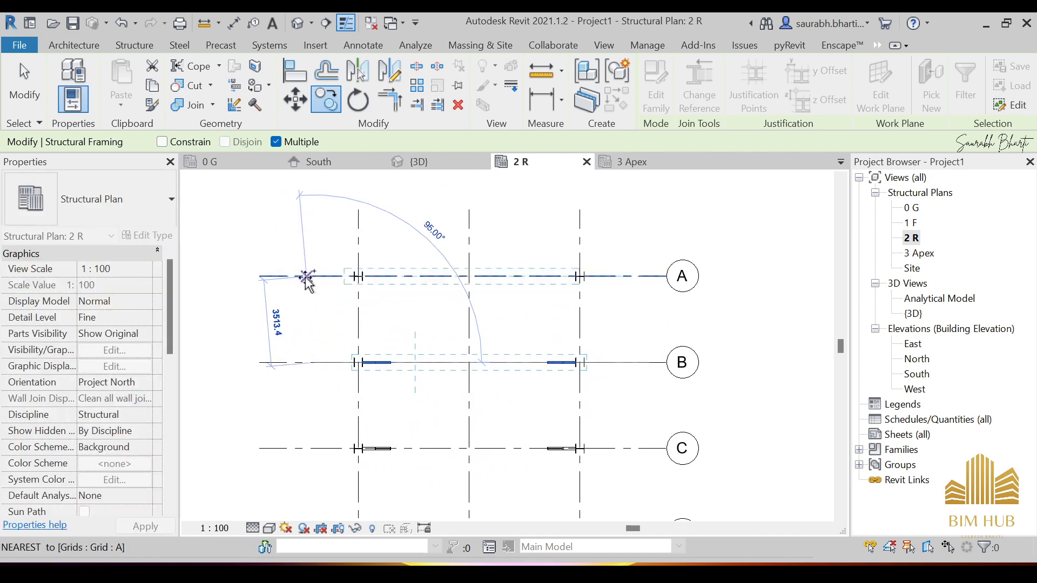
left_click(309, 276)
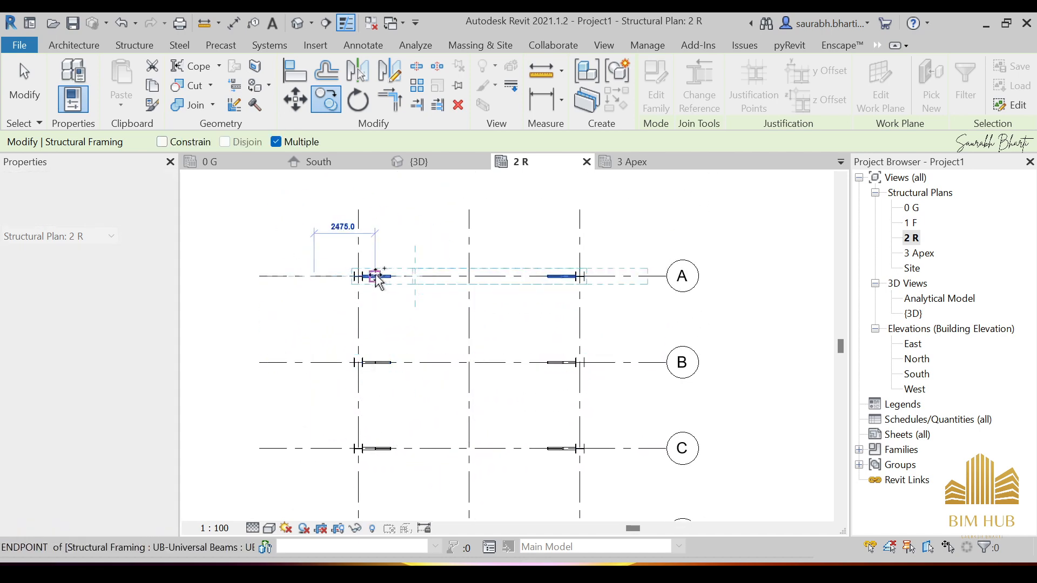
key("Escape")
key("Escape")
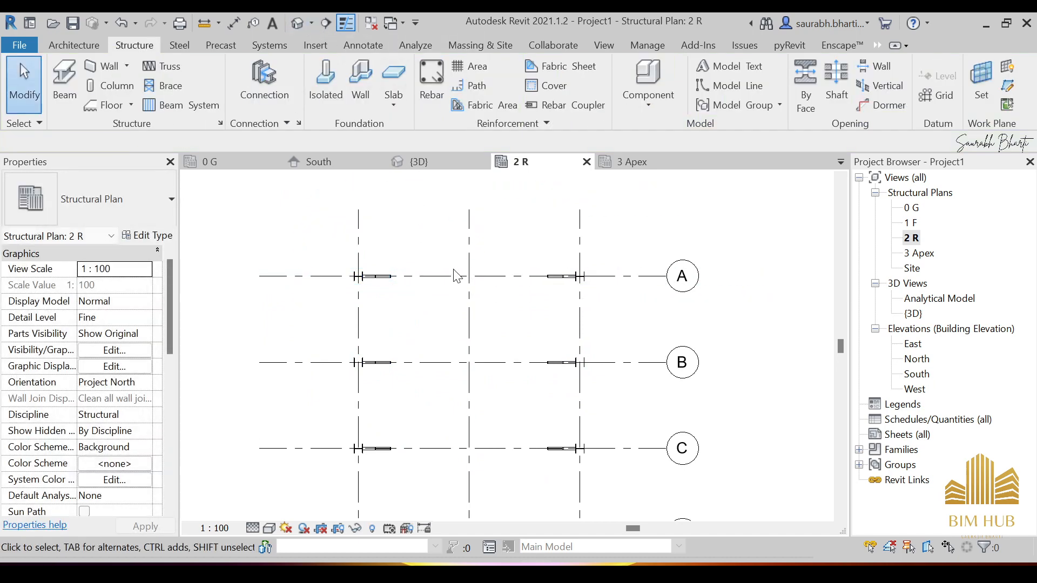
Examine the copied roof beams from several angles in the default 3D view and across grids A to E in the 2 R plan
left_click(302, 24)
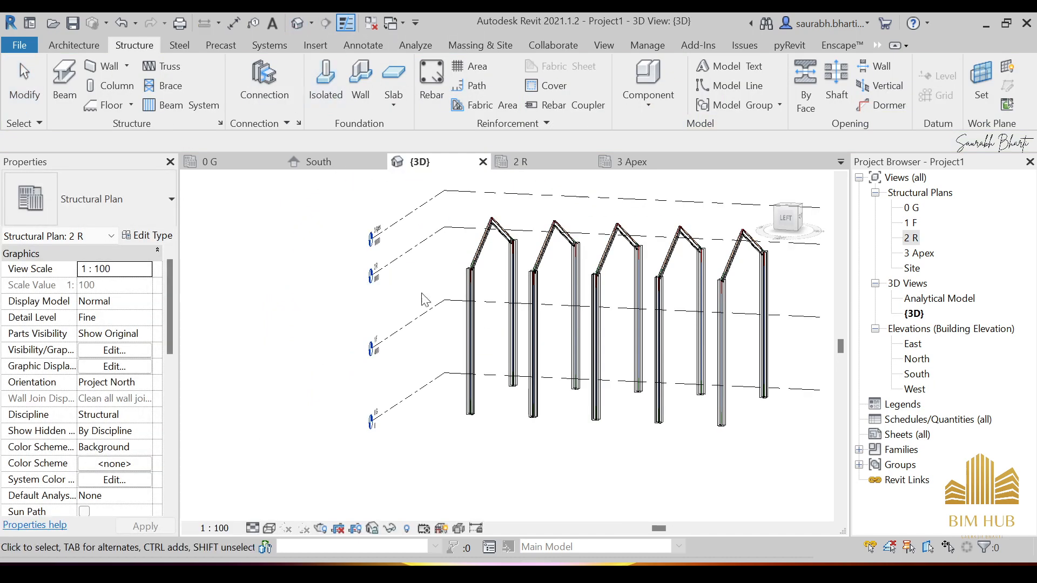
middle_click_drag(761, 324, 574, 435, "shift")
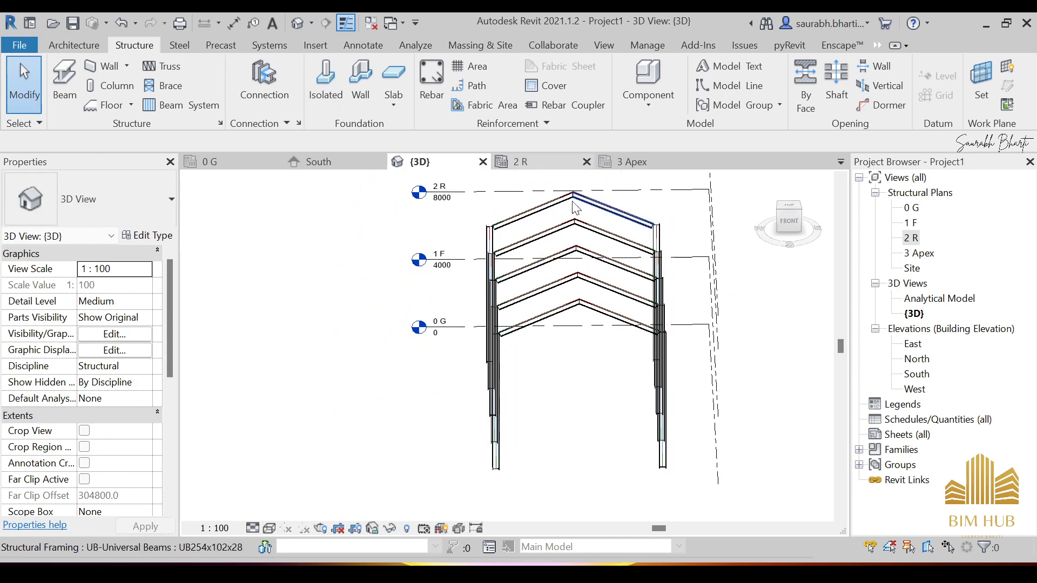
middle_click_drag(581, 359, 717, 359, "shift")
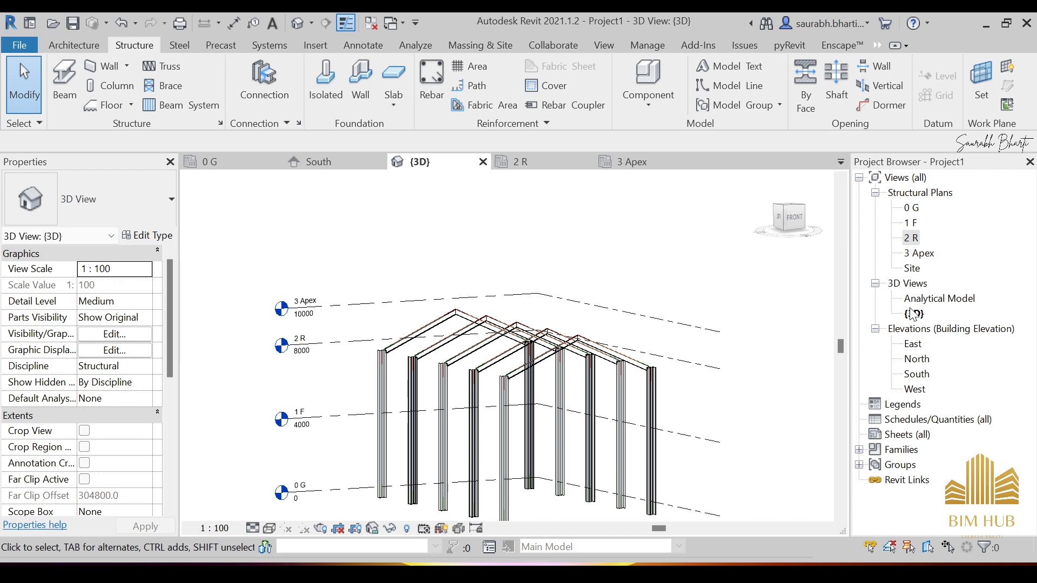
double_click(910, 241)
scroll(454, 345, "down", 2)
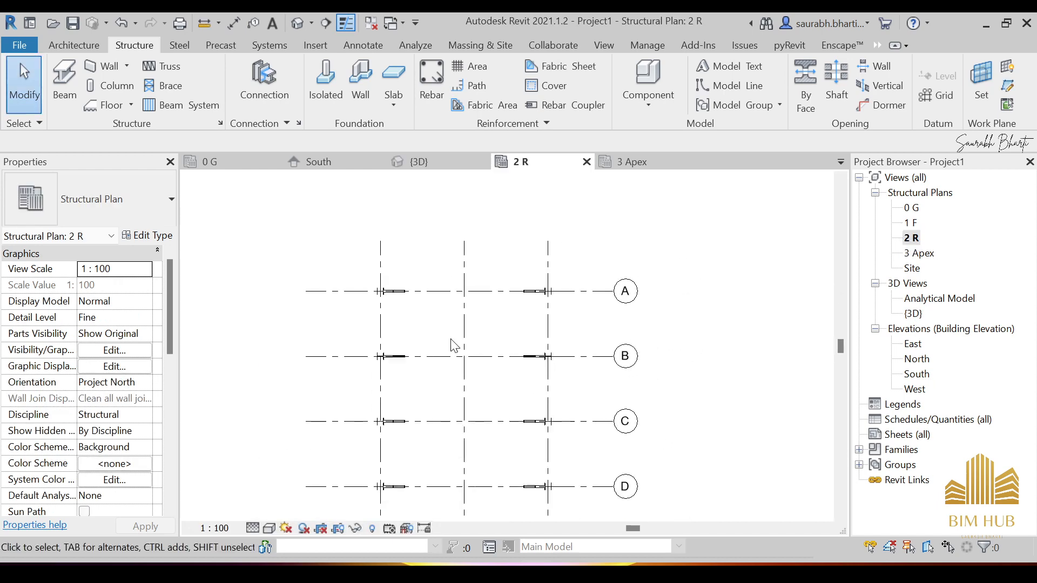
middle_click_drag(429, 448, 458, 420)
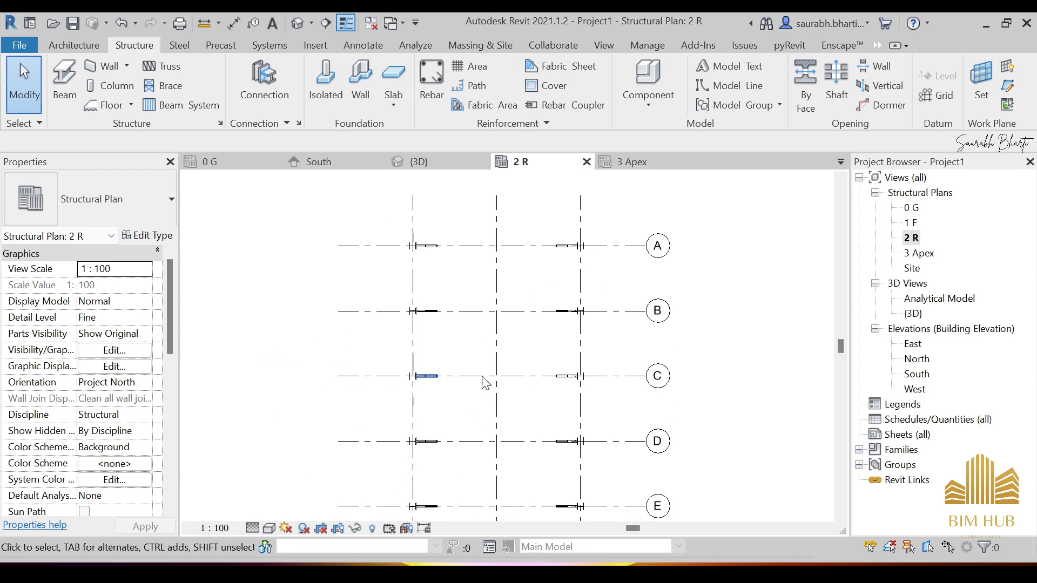
scroll(488, 372, "down", 2)
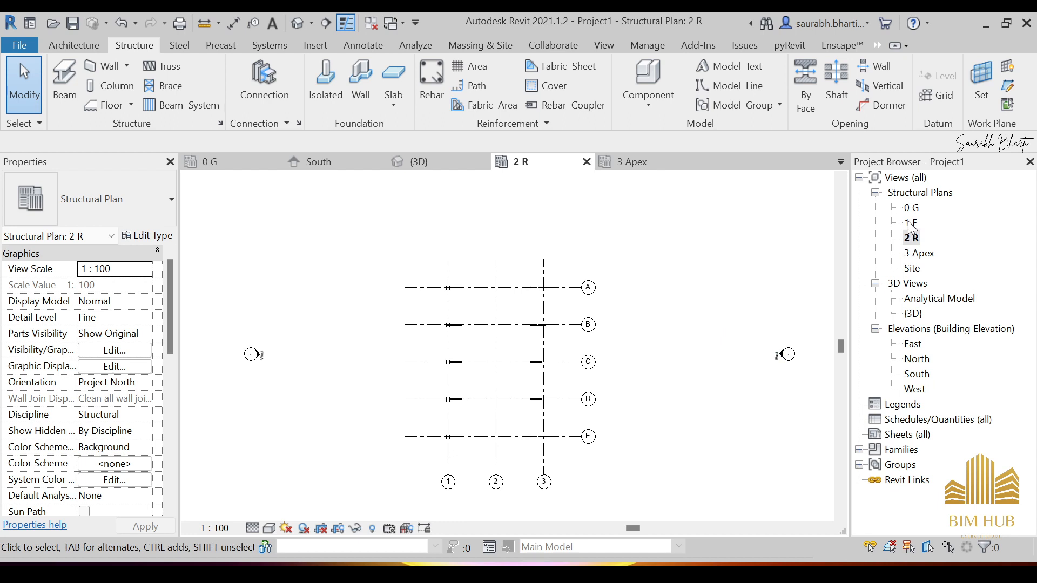
scroll(444, 328, "up", 2)
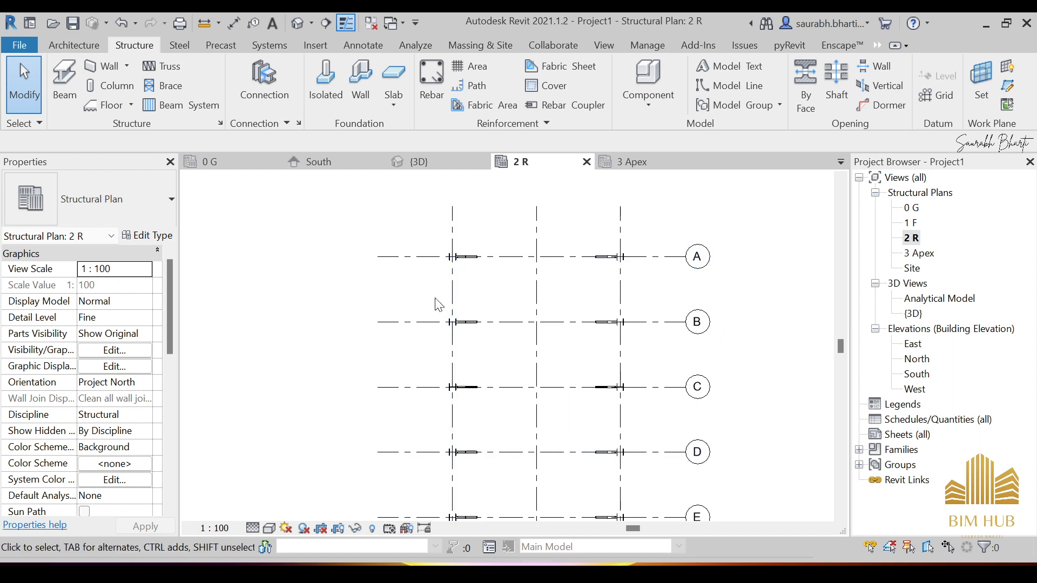
scroll(481, 481, "down", 2)
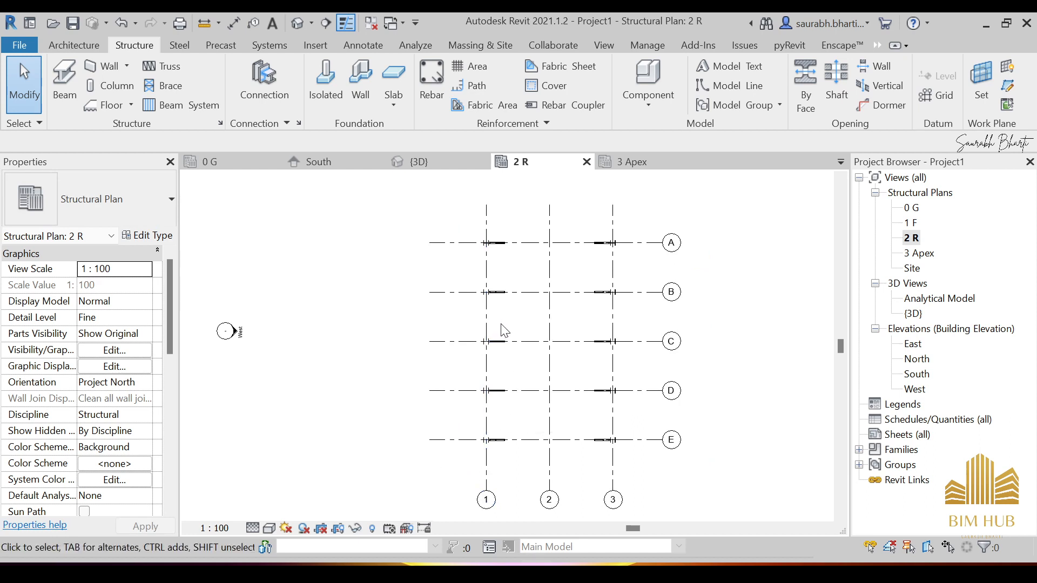
scroll(492, 340, "up", 2)
scroll(493, 340, "down", 2)
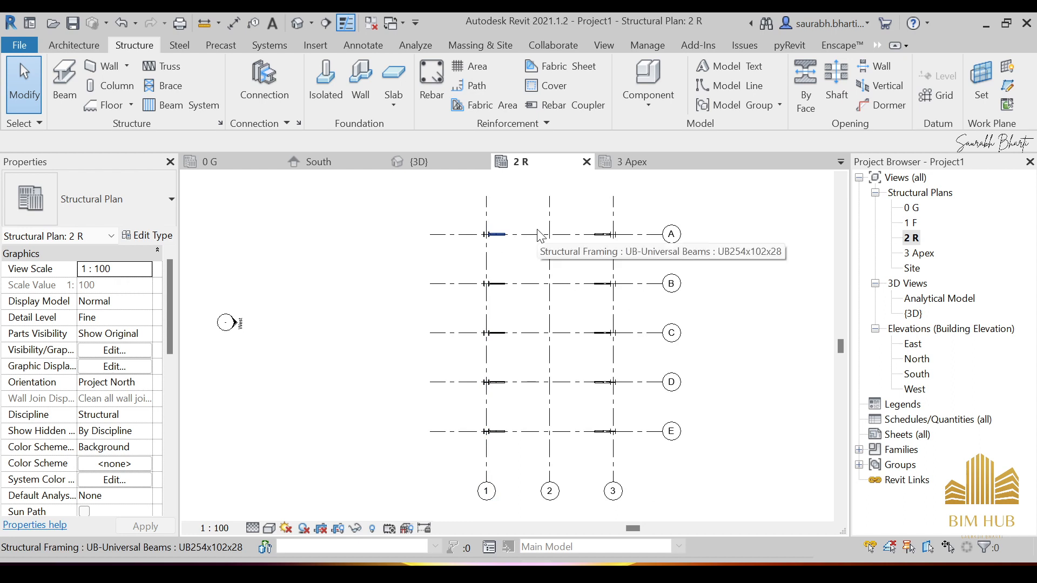
Review the available types for a new beam in the 2 R plan and for an existing roof beam in the 3D view
left_click(77, 82)
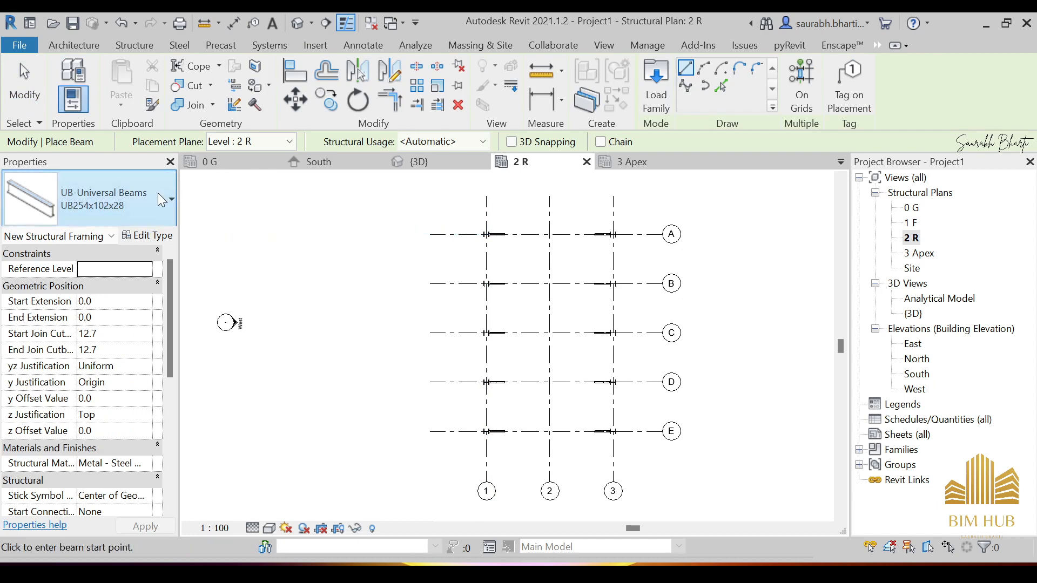
left_click(157, 198)
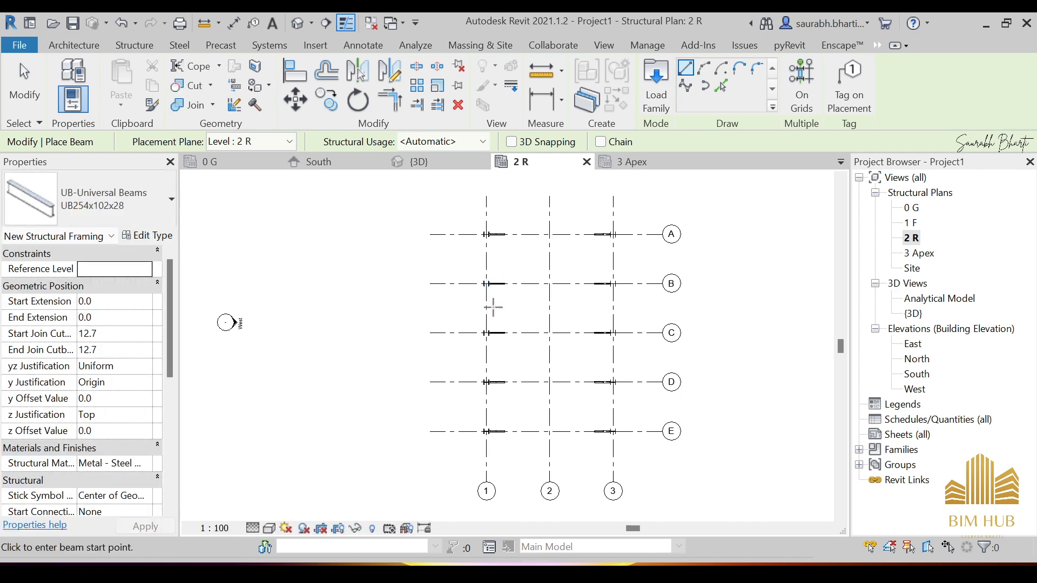
left_click(301, 23)
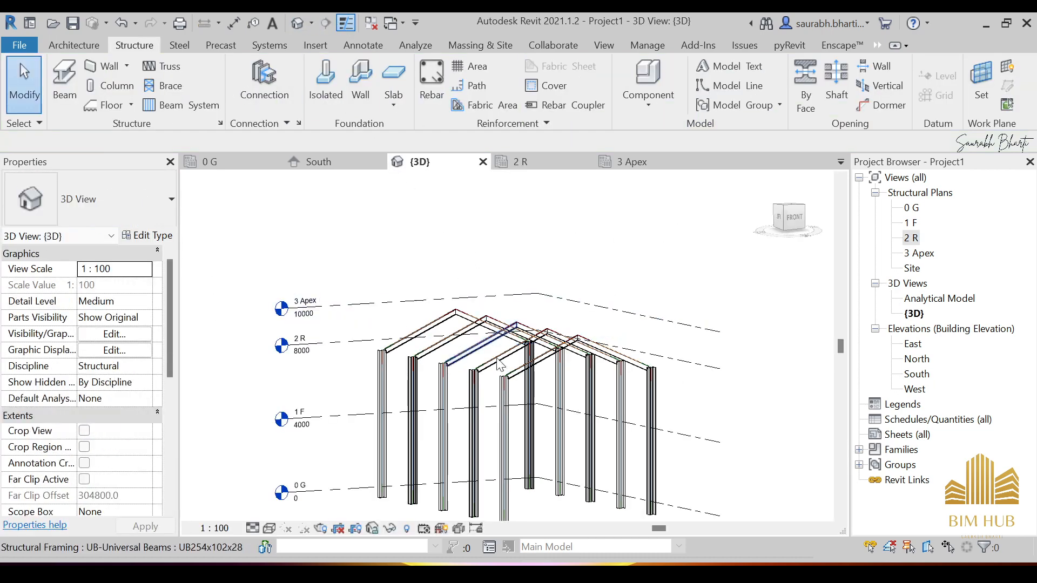
left_click(547, 371)
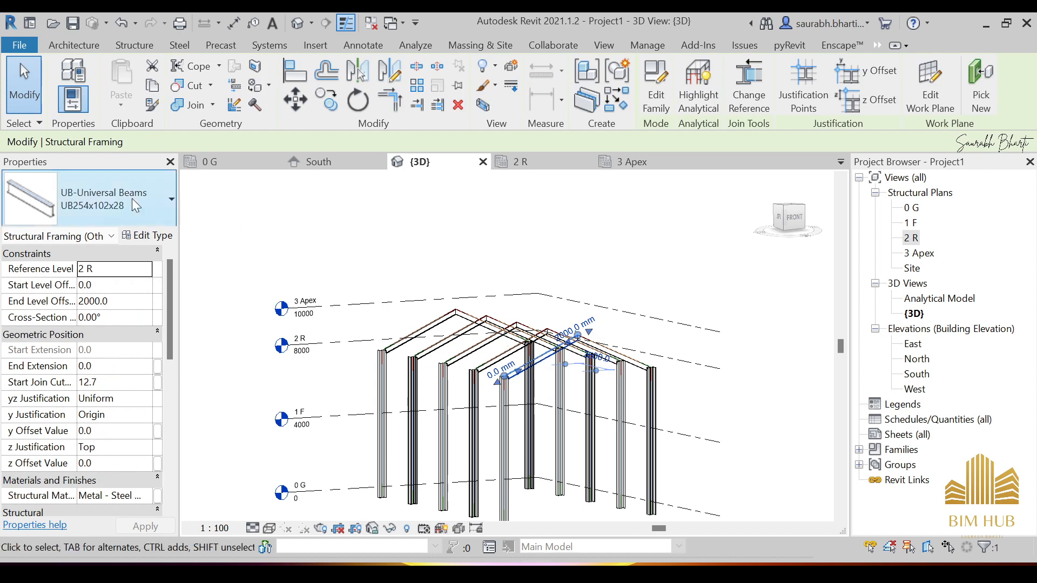
left_click(120, 205)
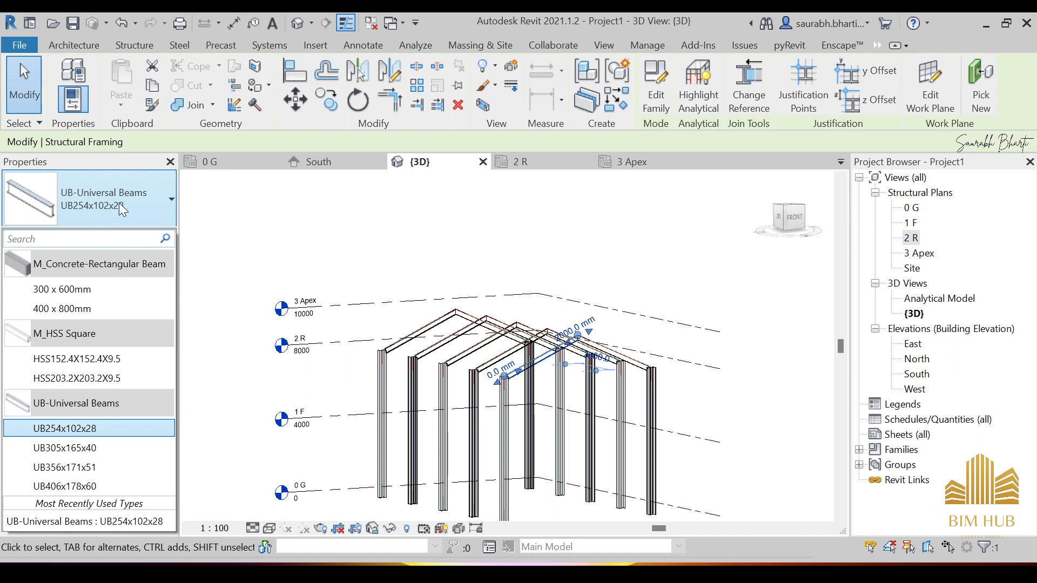
left_click(683, 255)
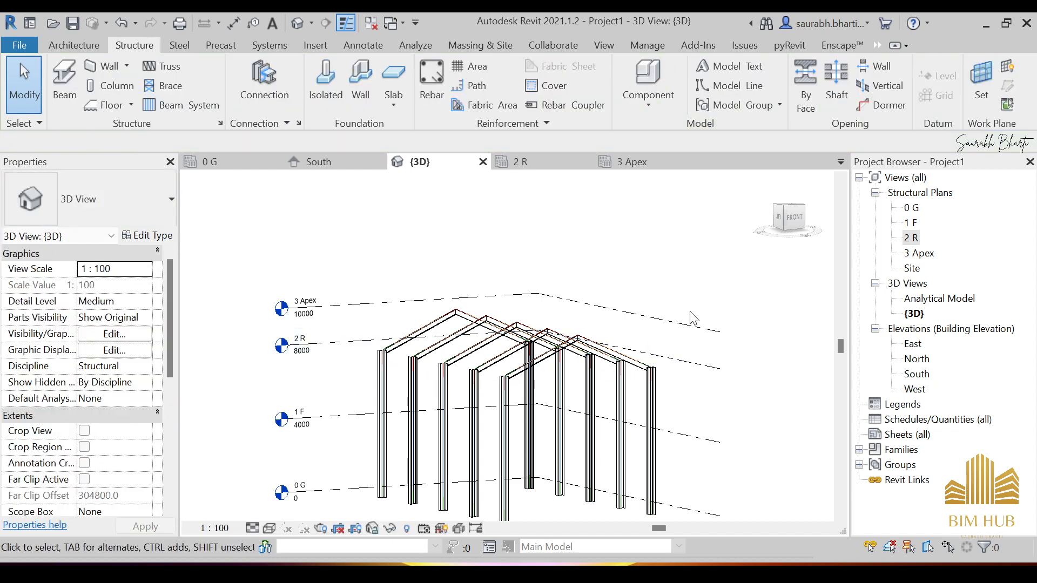
Select all instances of the UB254x102x28 roof beams in the entire project and change their type to UB305x165x40
middle_click_drag(693, 318, 562, 373, "shift")
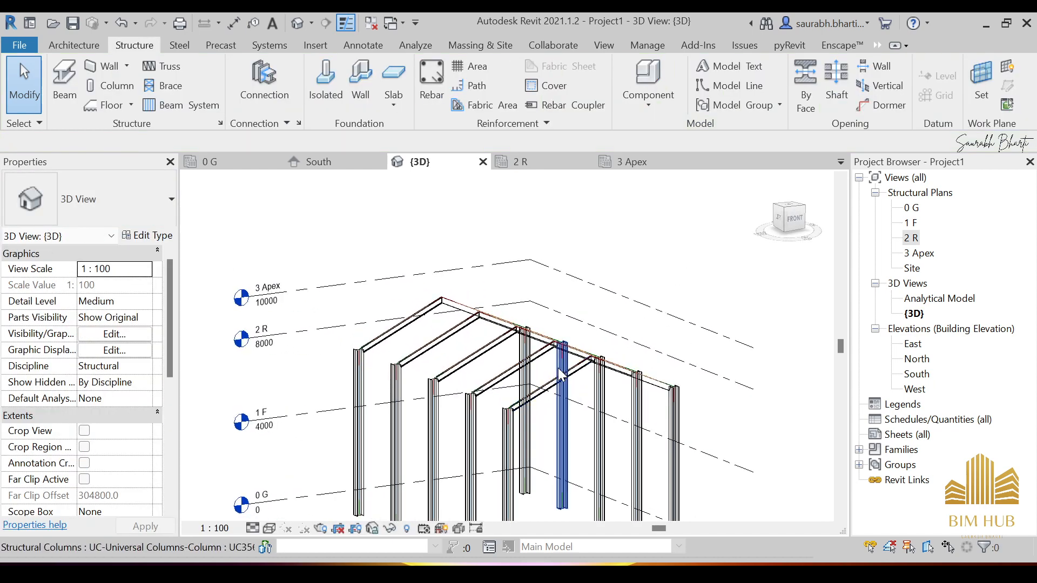
left_click(549, 395)
scroll(551, 394, "up", 4)
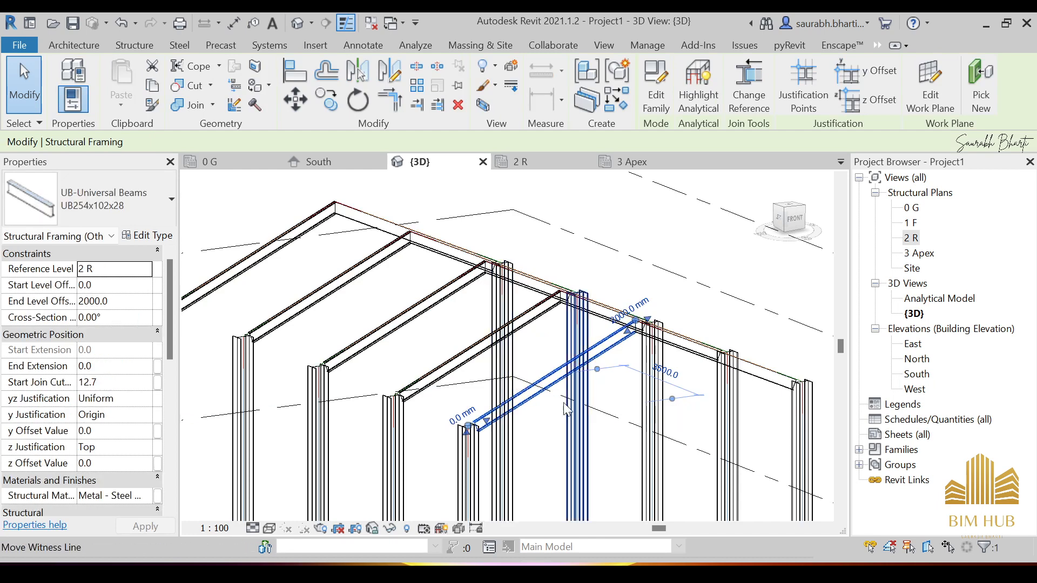
left_click(98, 199)
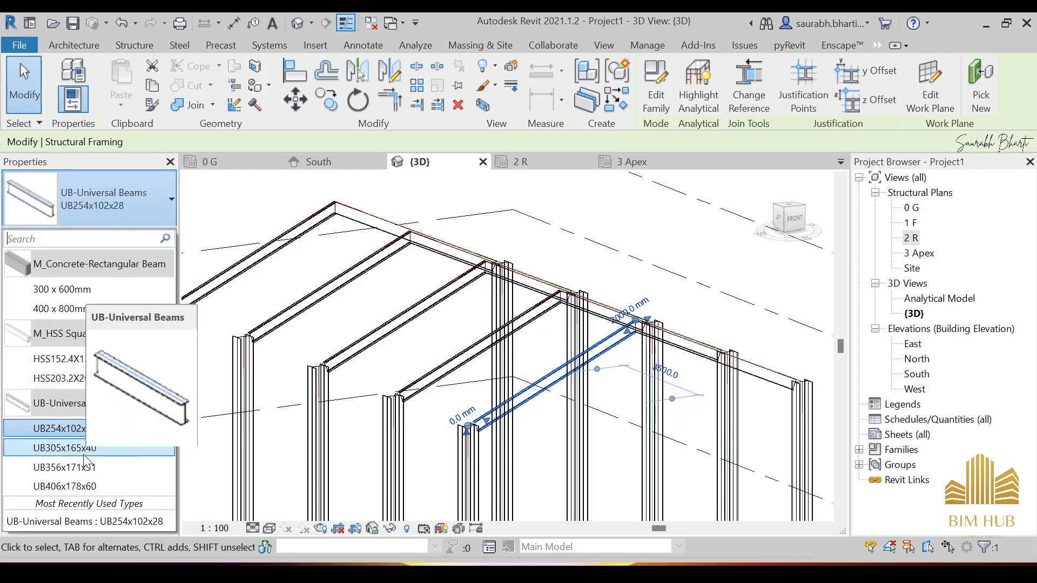
key("Escape")
left_click(574, 373)
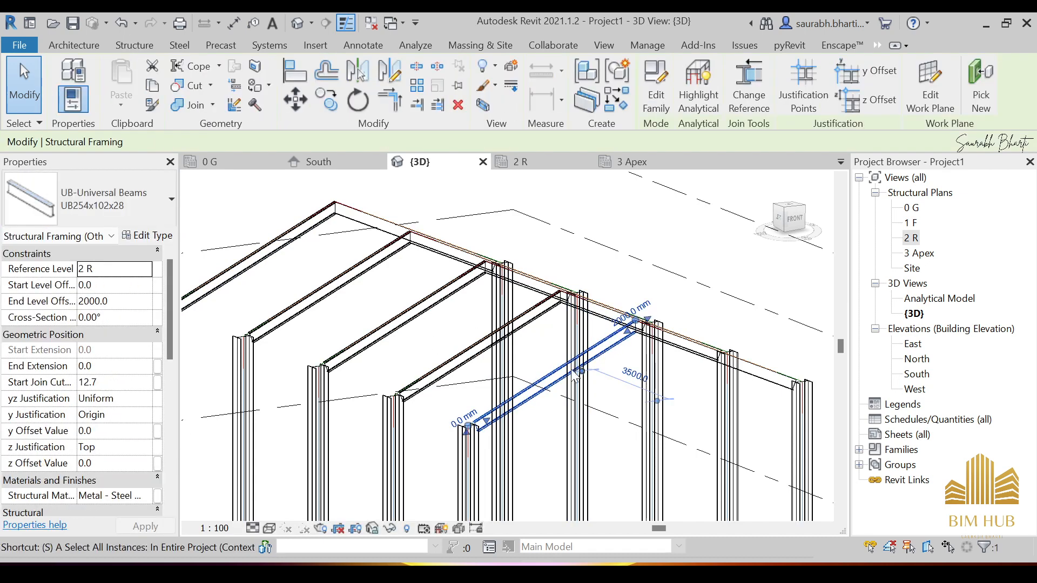
key("a")
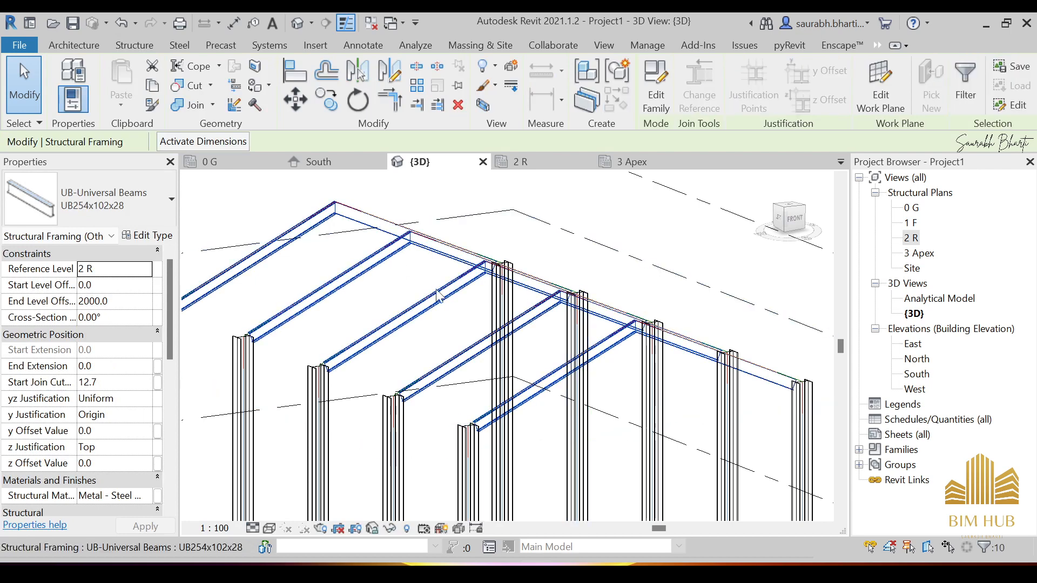
left_click(139, 210)
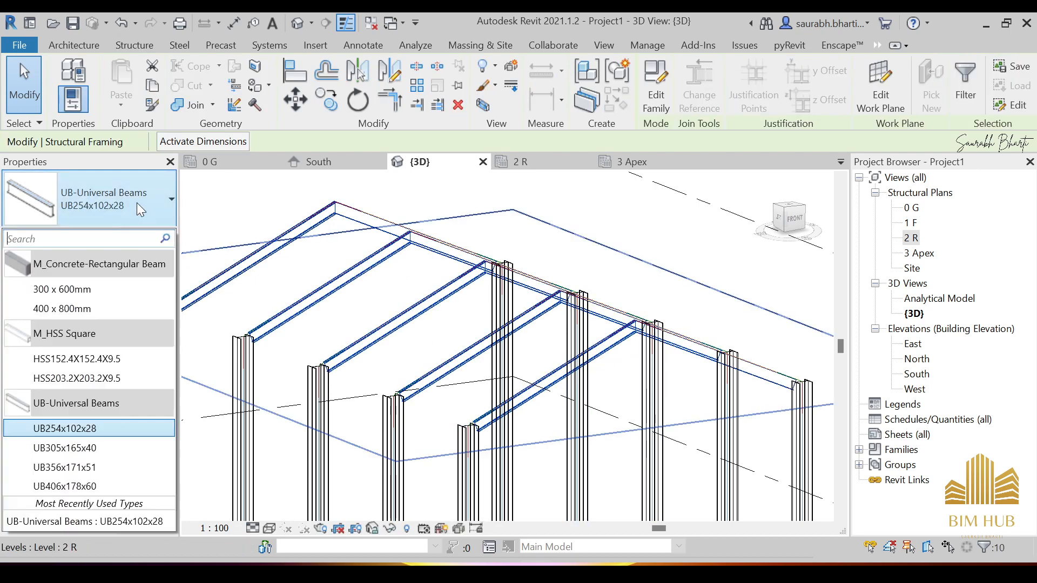
left_click(89, 450)
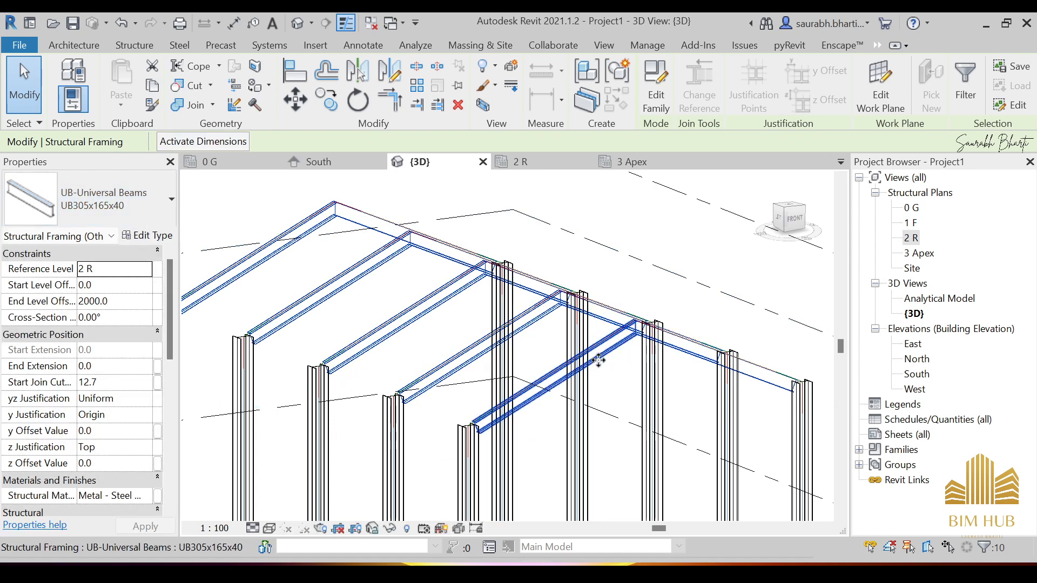
key("Escape")
Examine the resized roof beams and their column connections from the front and at an angle in the 3D view
middle_click_drag(600, 324, 597, 394, "shift")
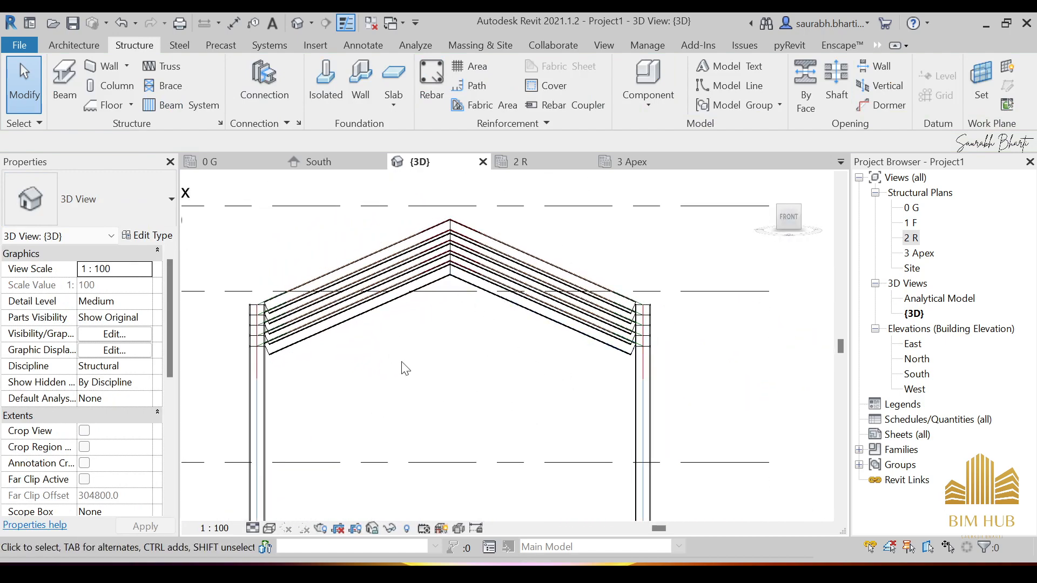
middle_click_drag(529, 309, 500, 343, "shift")
middle_click_drag(445, 291, 494, 352, "shift")
scroll(440, 287, "down", 5)
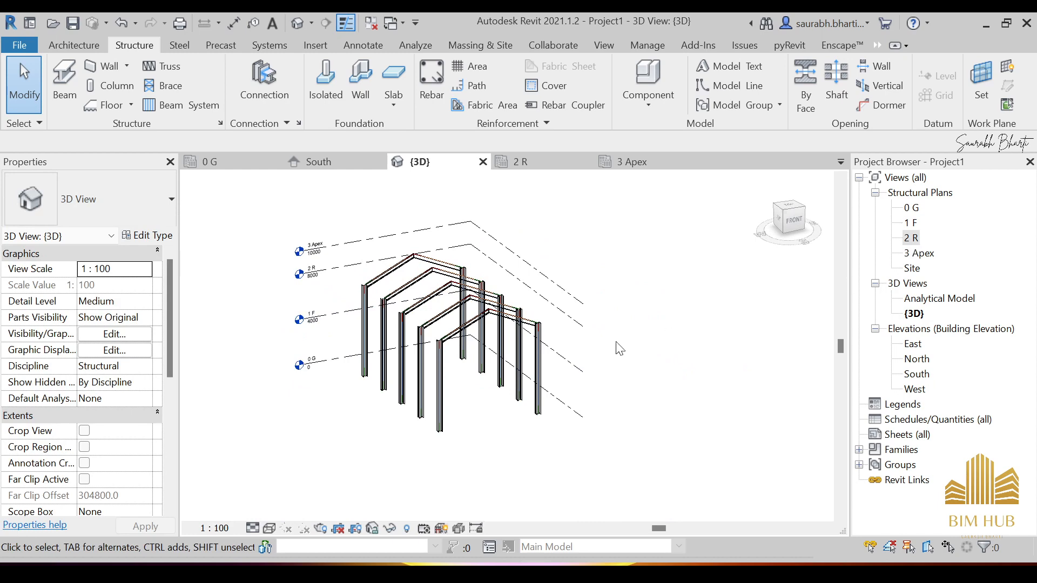
Open the 2 R structural plan and set up a new beam of type UB254x102x28
double_click(911, 238)
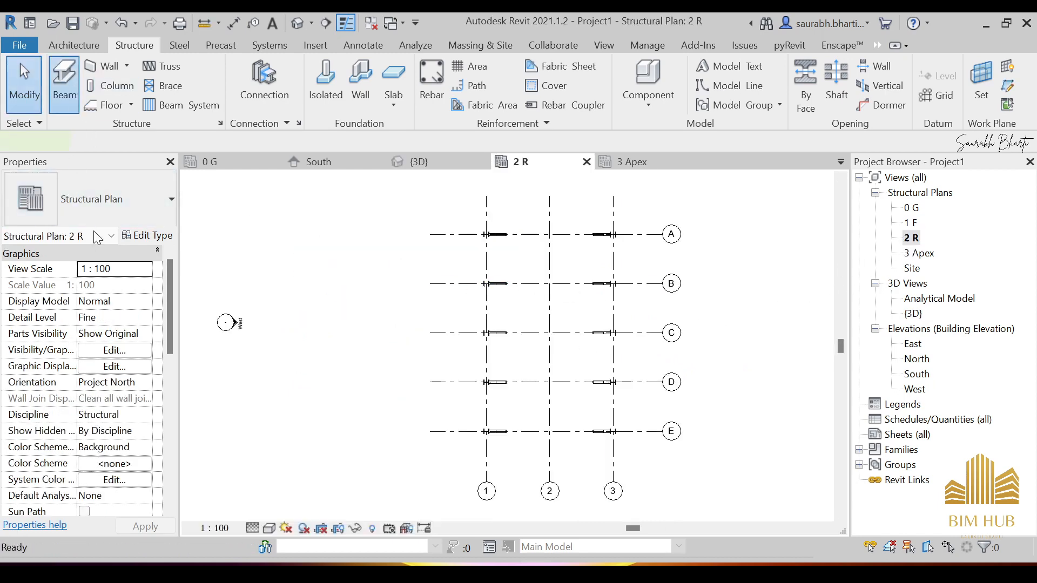
left_click(116, 198)
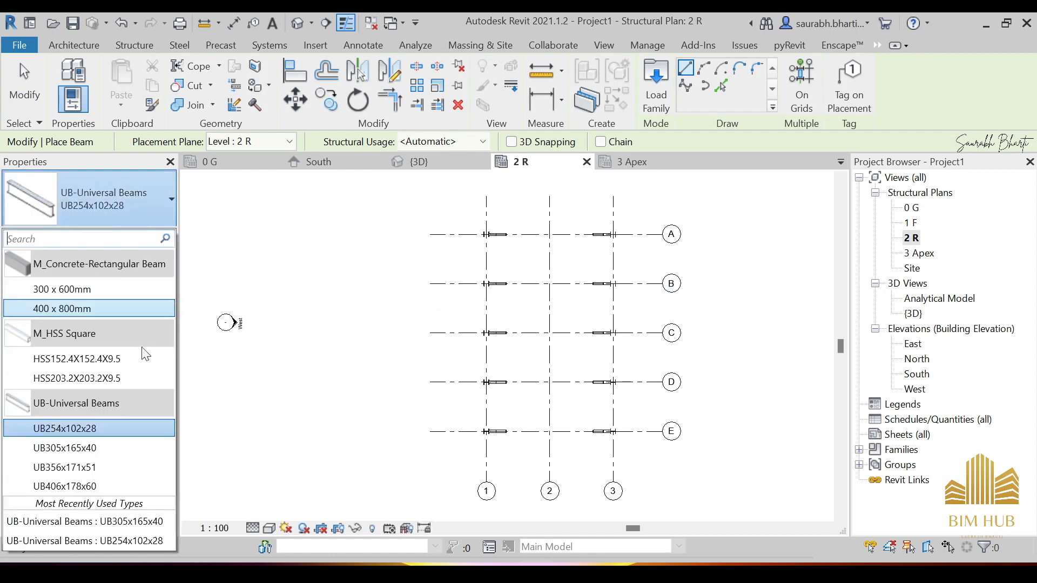
left_click(93, 430)
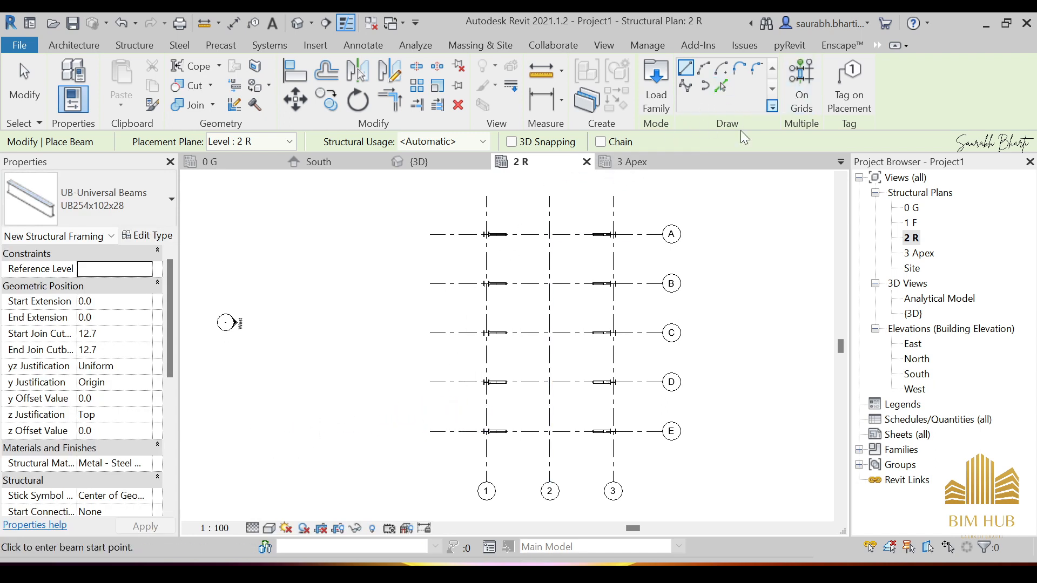
Try to place a beam along grid 1 with Pick Lines, and undo it
left_click(723, 86)
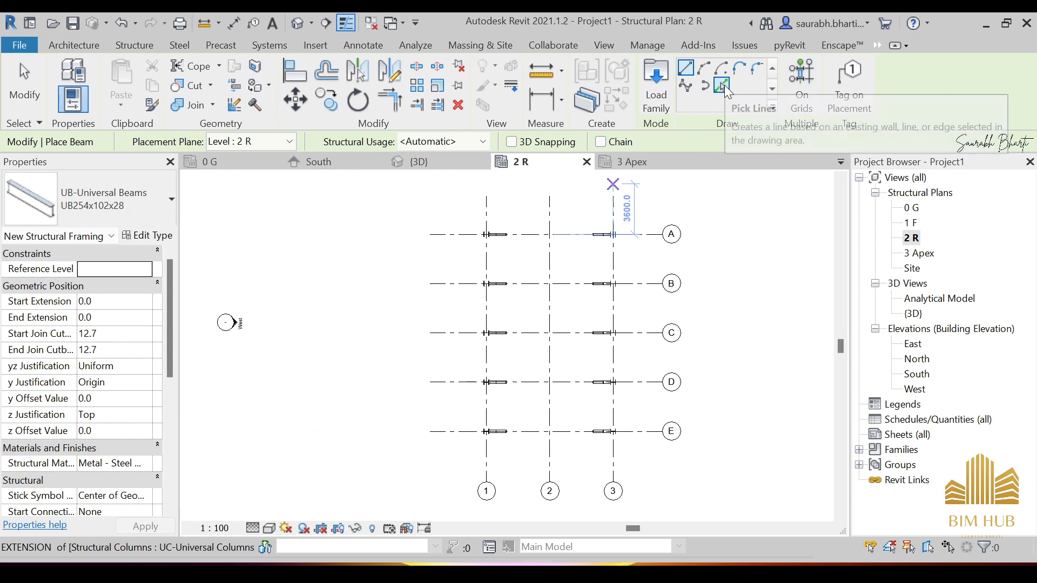
left_click(486, 261)
scroll(487, 262, "up", 4)
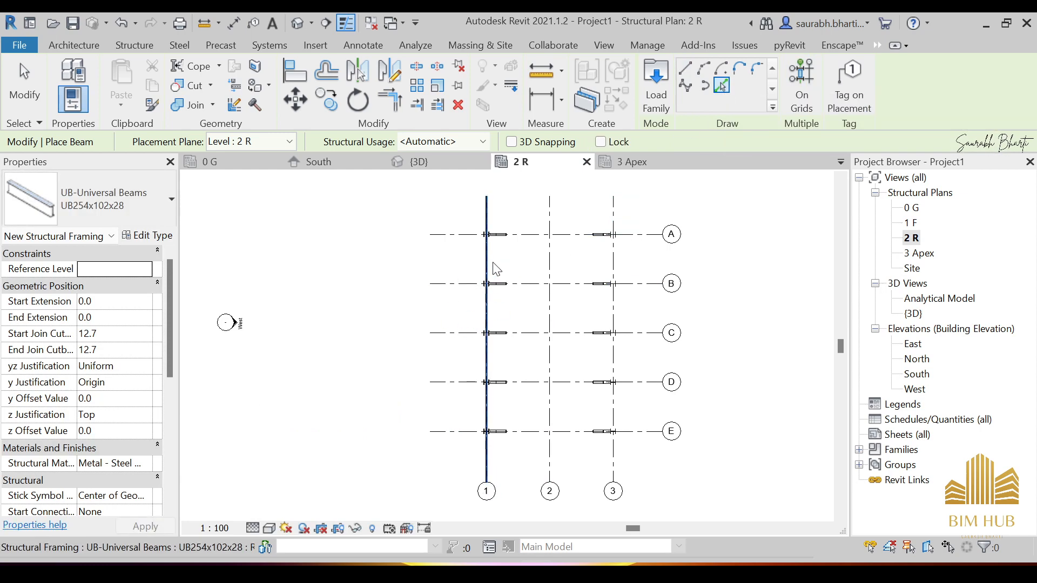
scroll(488, 242, "up", 7)
middle_click_drag(506, 257, 481, 356)
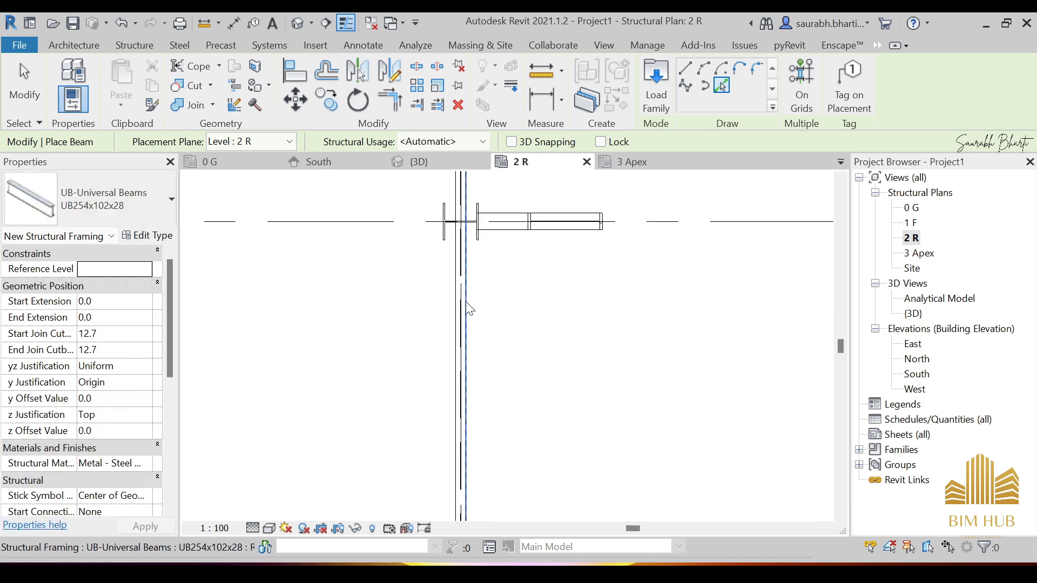
scroll(465, 303, "down", 8)
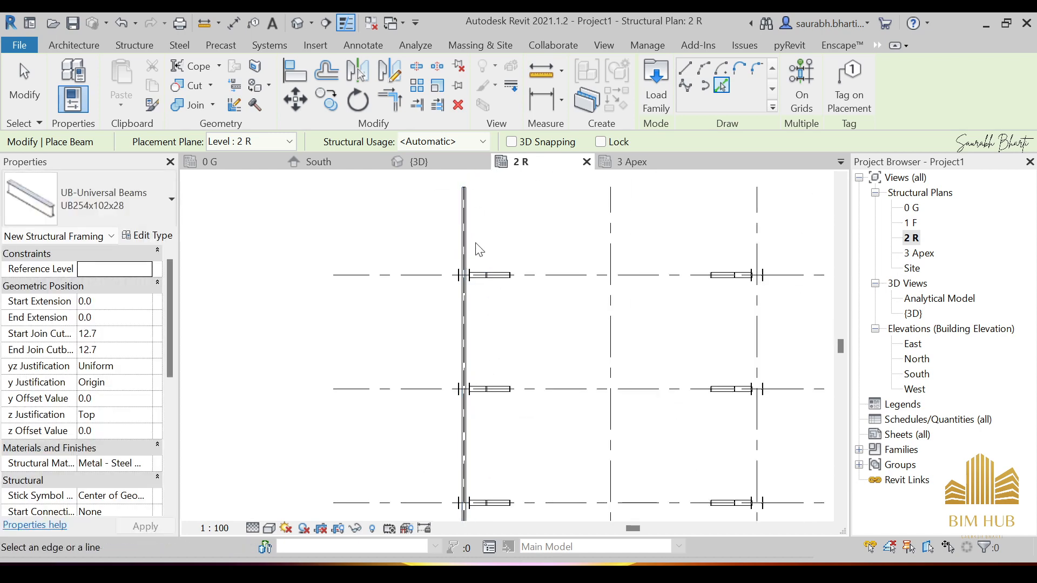
key("ctrl+z")
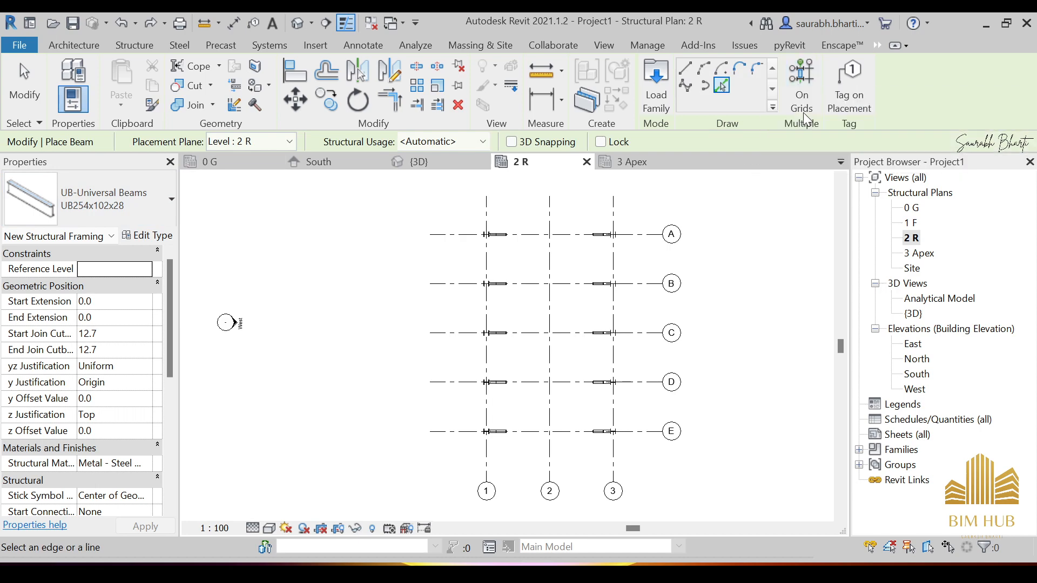
Place UB254x102x28 beams between the columns along grid 1 with the On Grids option
left_click(801, 81)
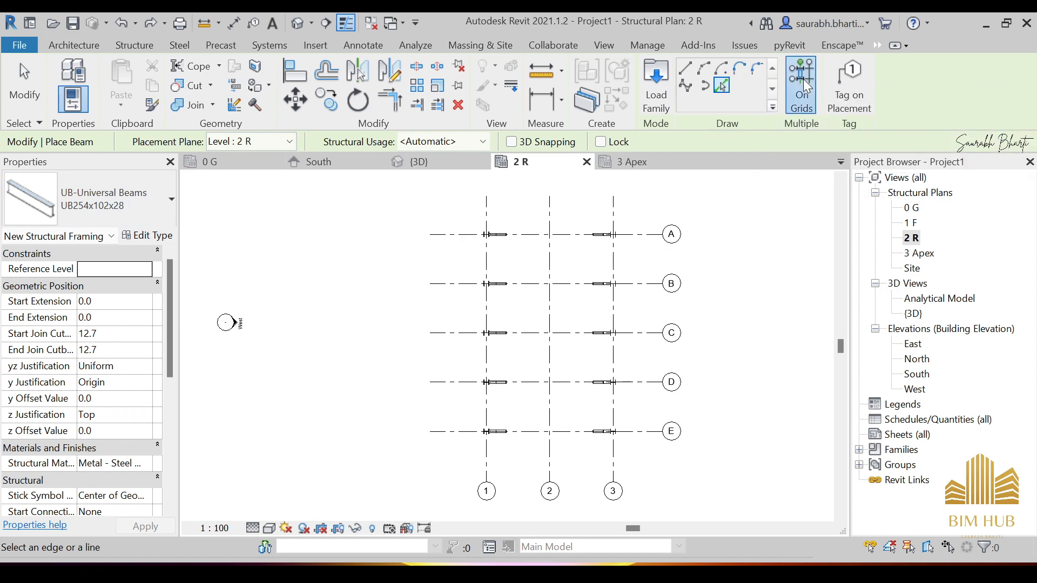
left_click(491, 264)
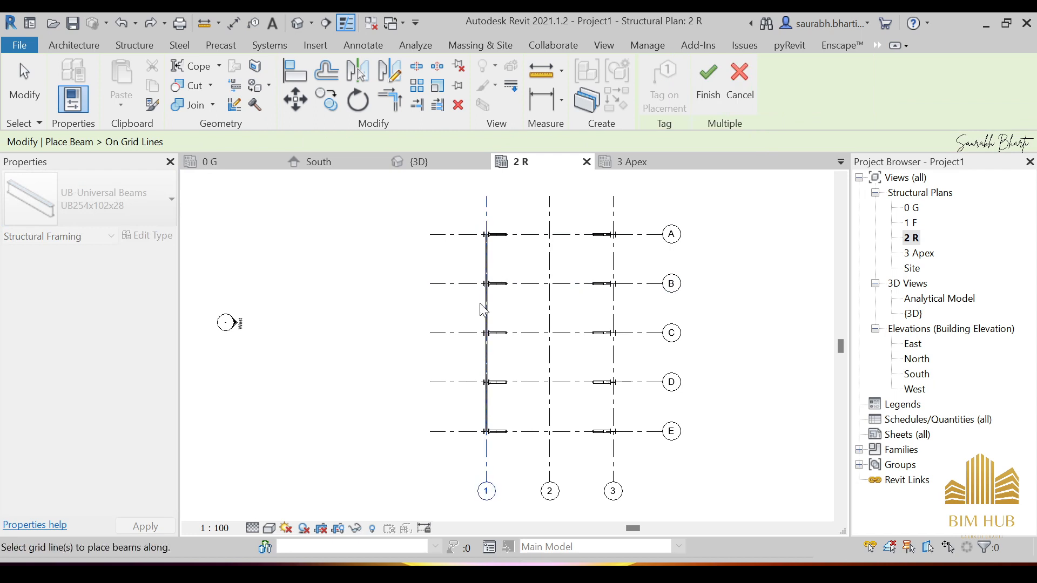
left_click(702, 85)
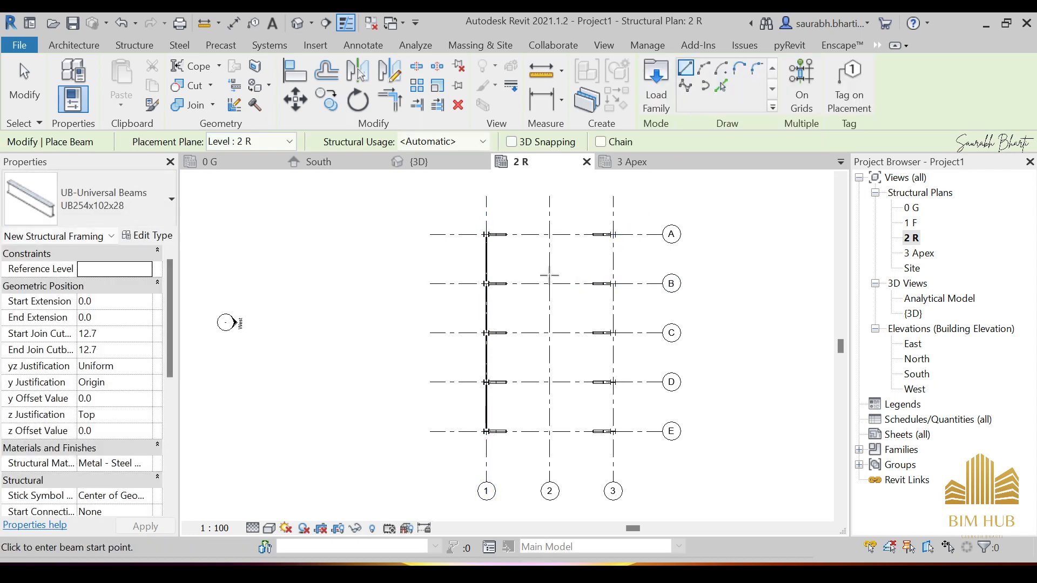
key("Escape")
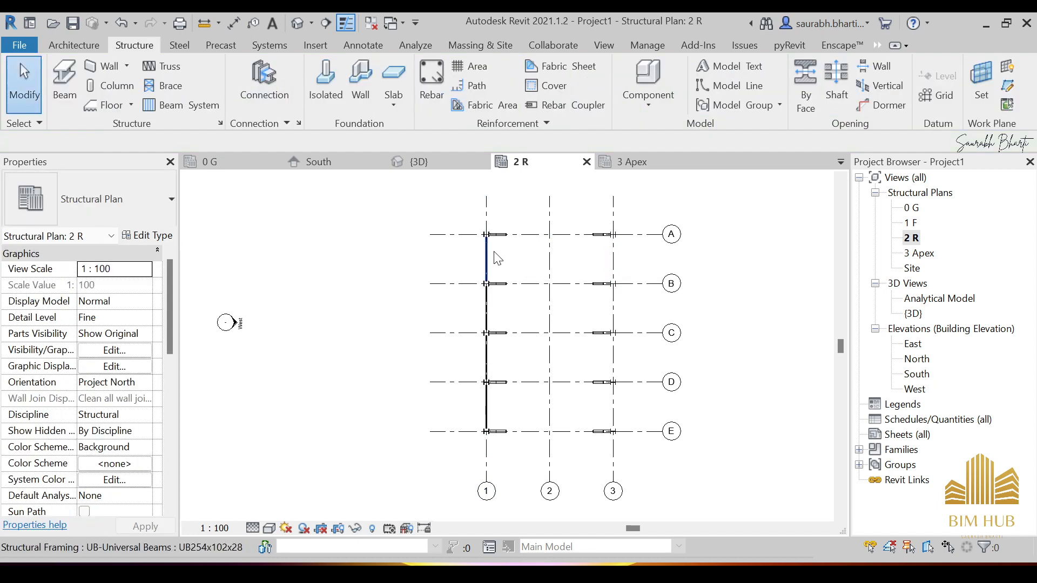
Mirror the four grid 1 beams about grid 2 as copies onto grid 3, and check them in the 3D view
left_click(488, 255)
left_click(490, 309, "ctrl")
left_click(488, 369, "ctrl")
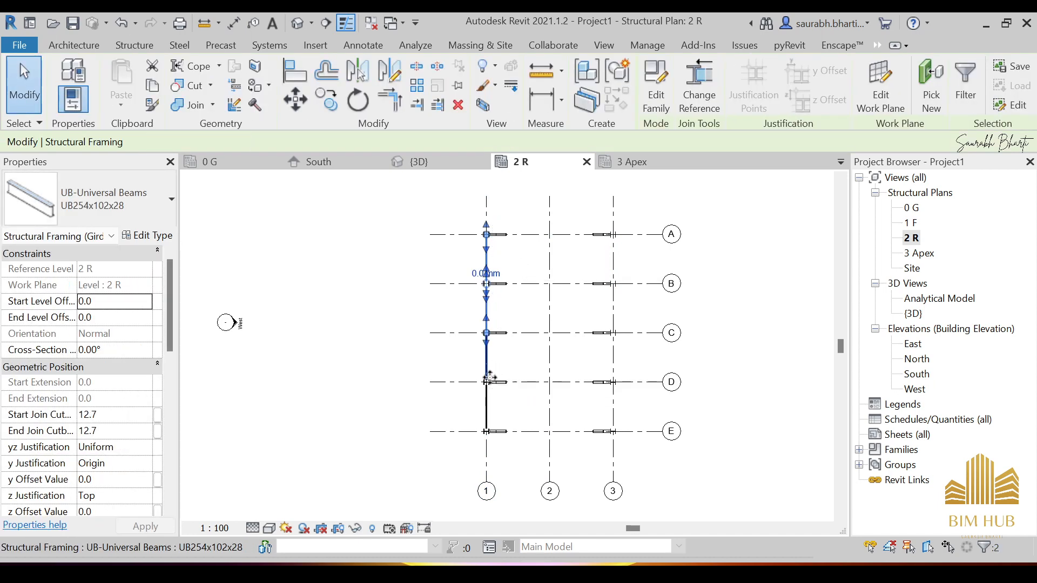
left_click(487, 413, "ctrl")
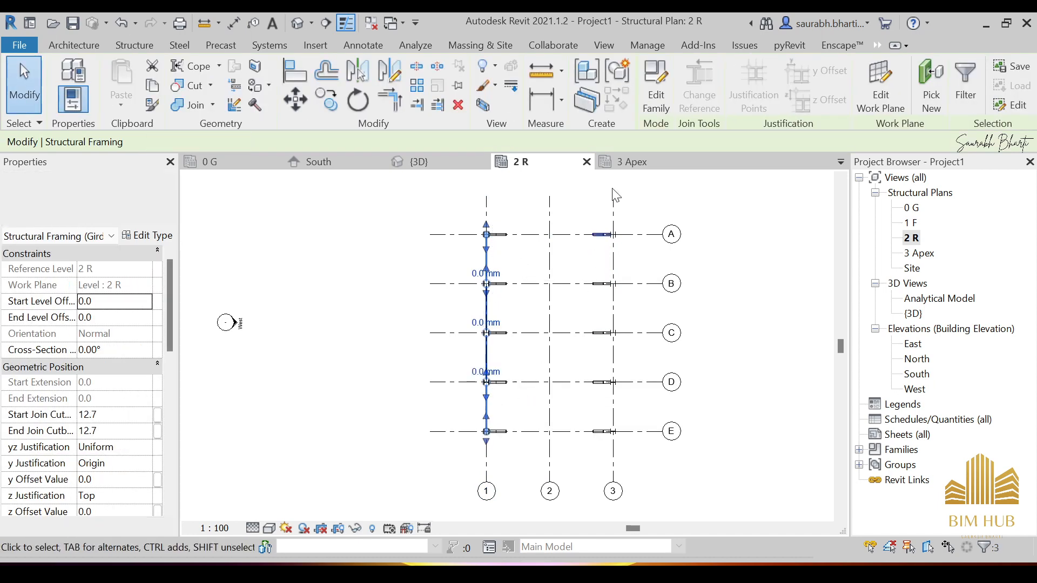
left_click(393, 80)
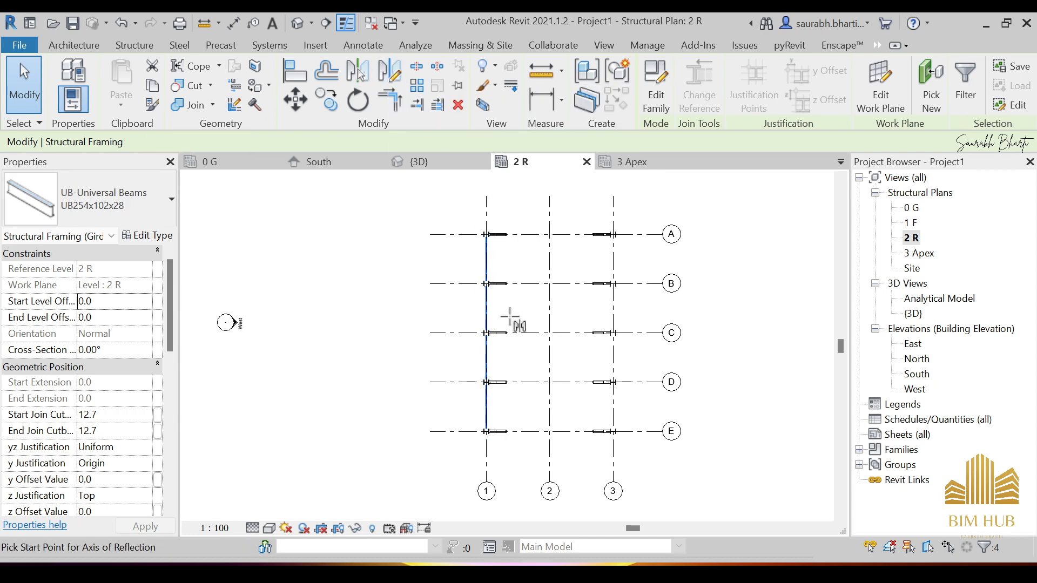
left_click(549, 311)
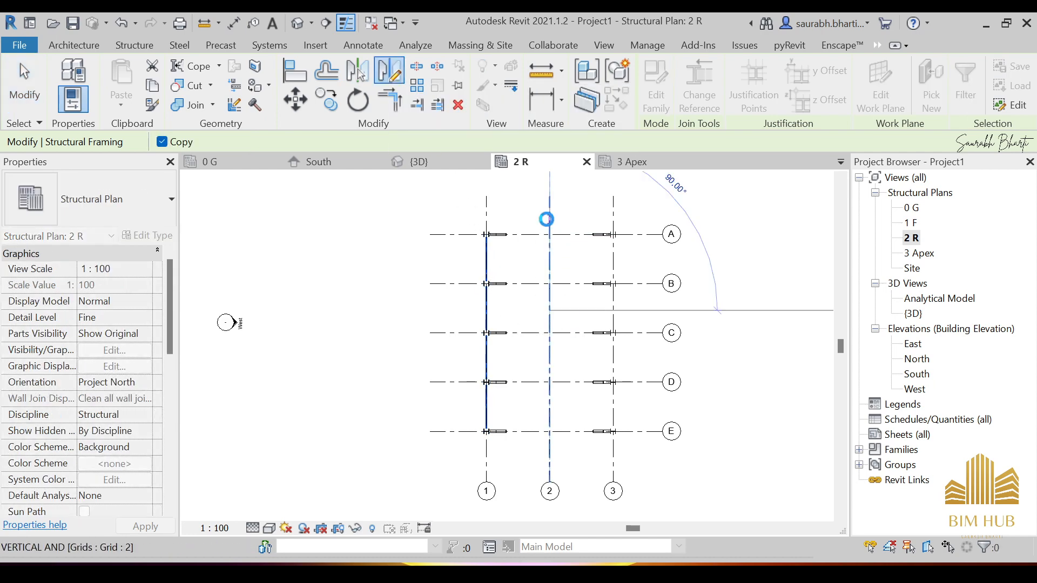
left_click(548, 219)
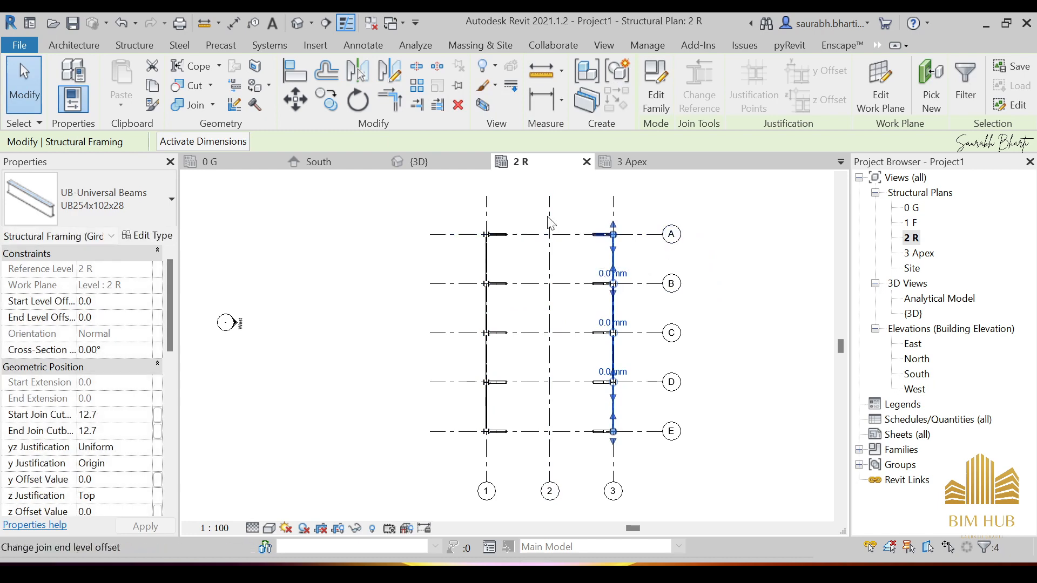
key("Escape")
left_click(296, 23)
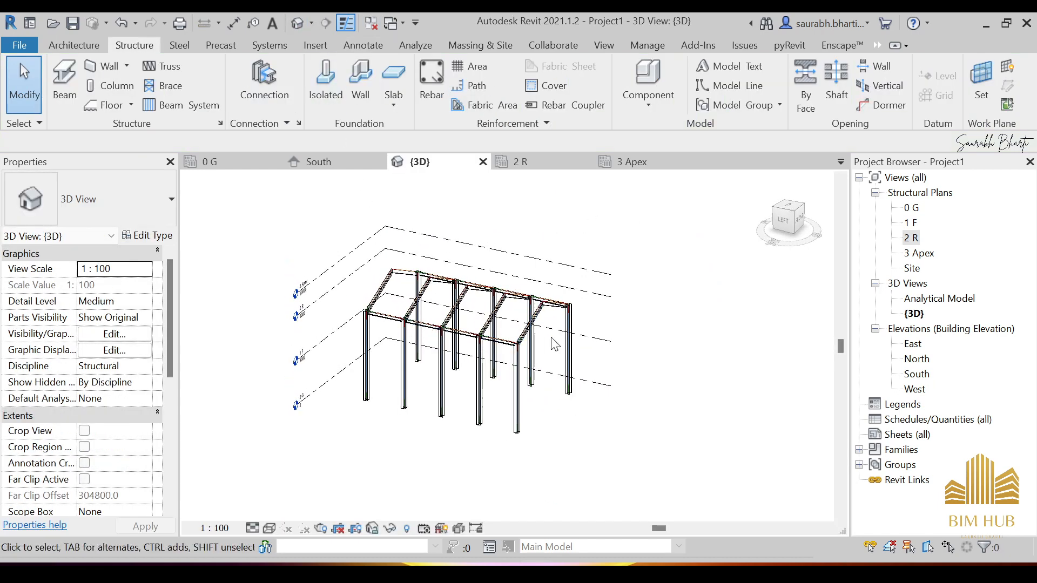
middle_click_drag(422, 327, 444, 363, "shift")
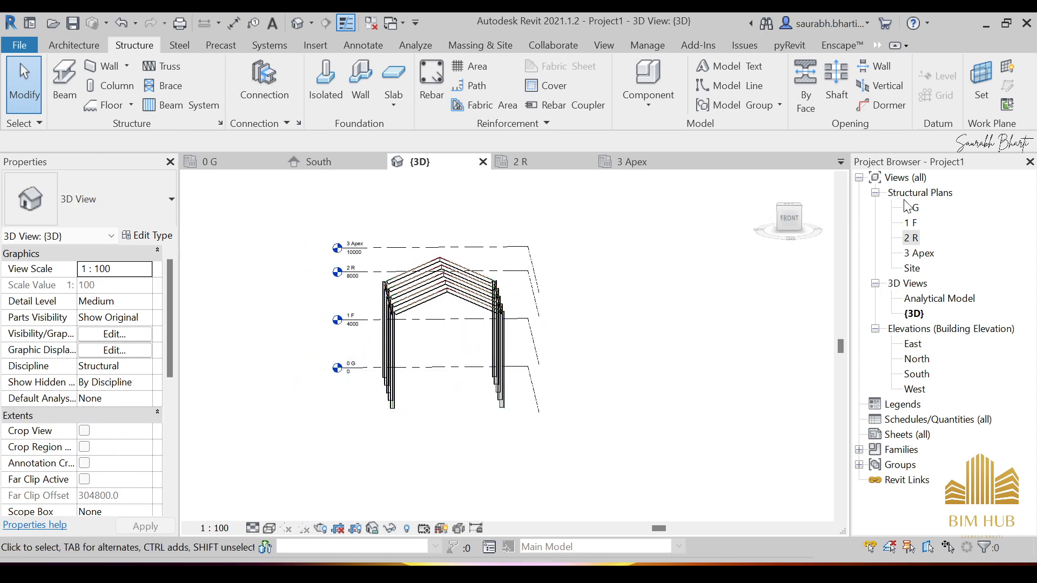
In the 1 F structural plan, draw a UB305x165x40 beam along grid 1 between the columns at grids C and D
double_click(910, 223)
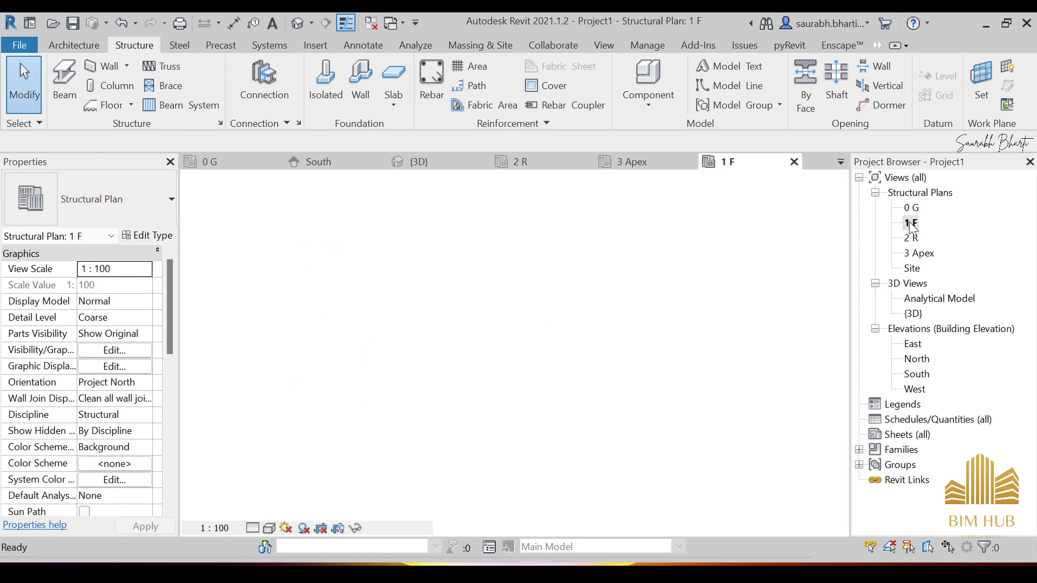
scroll(521, 329, "up", 3)
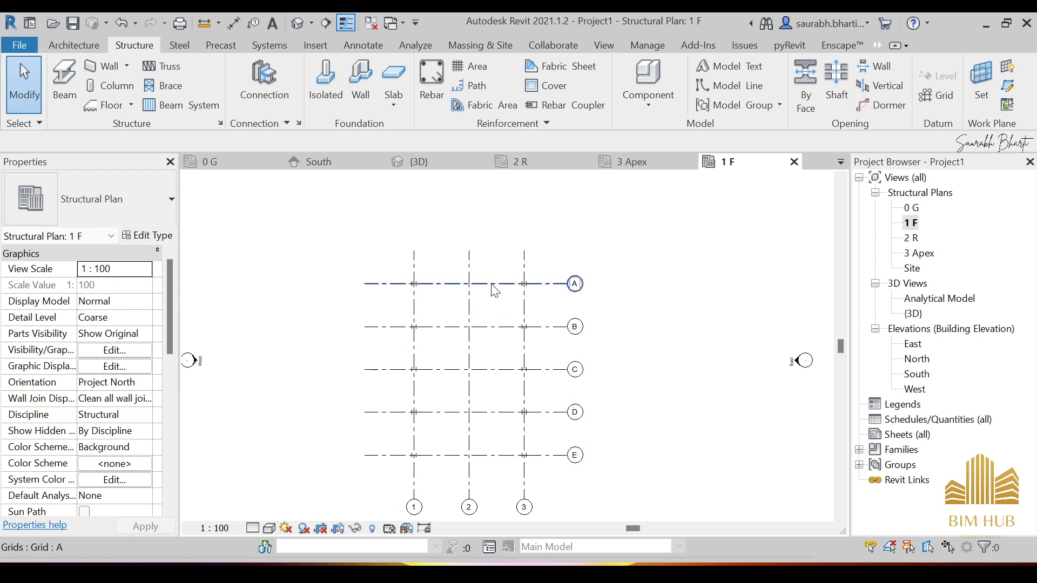
left_click(64, 81)
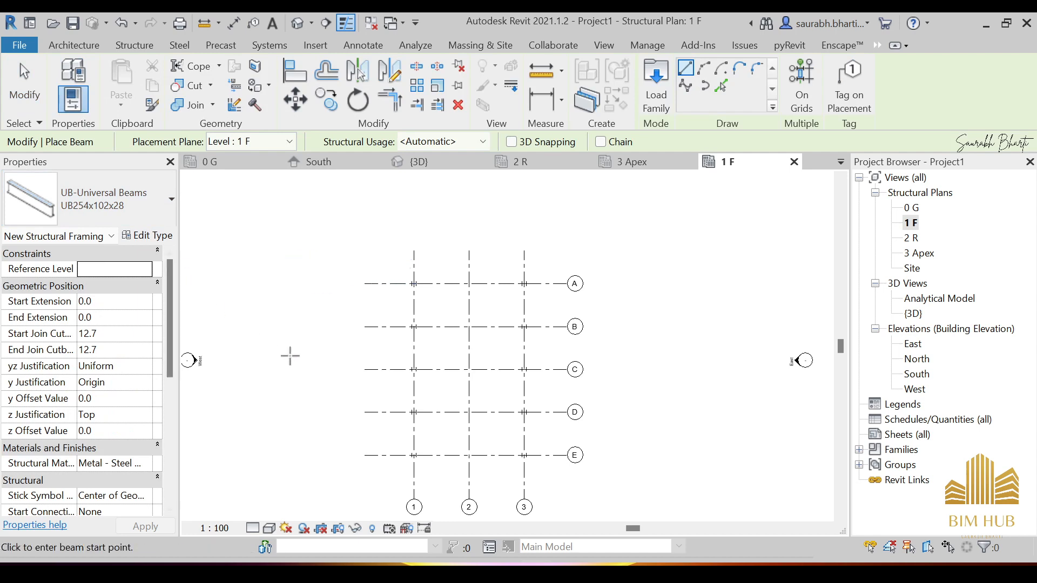
left_click(144, 210)
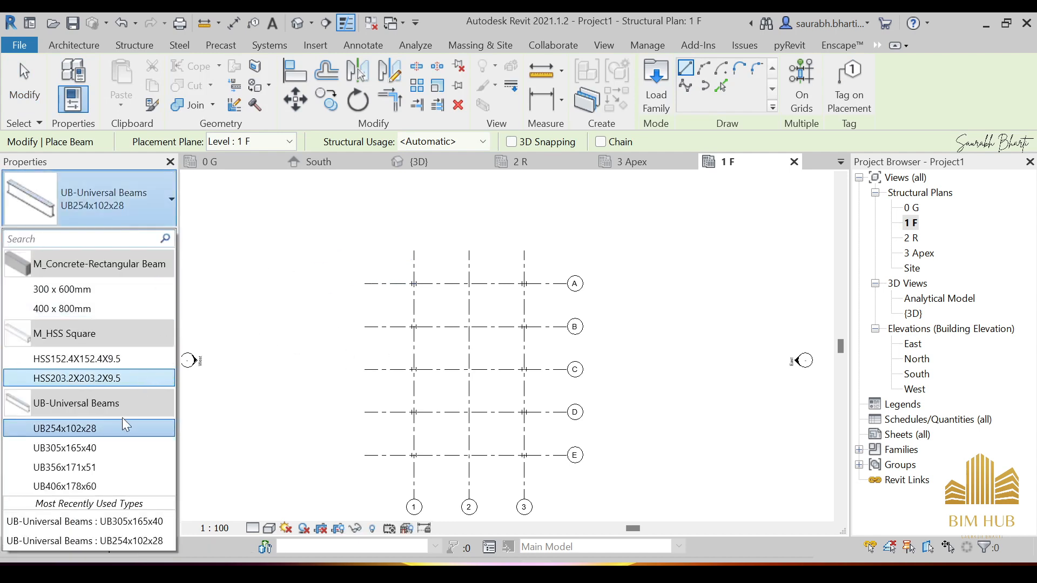
left_click(115, 447)
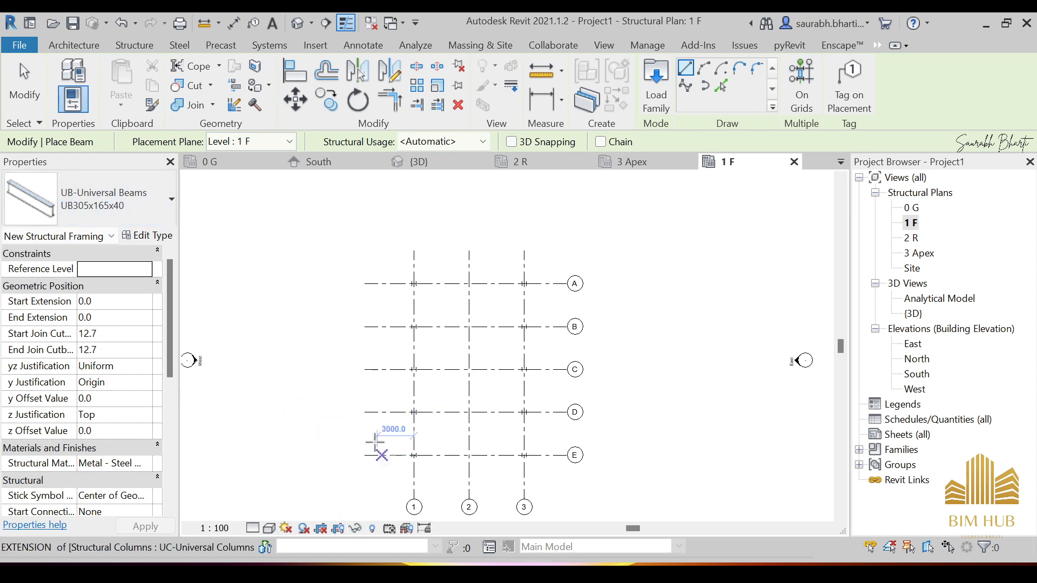
scroll(426, 371, "up", 4)
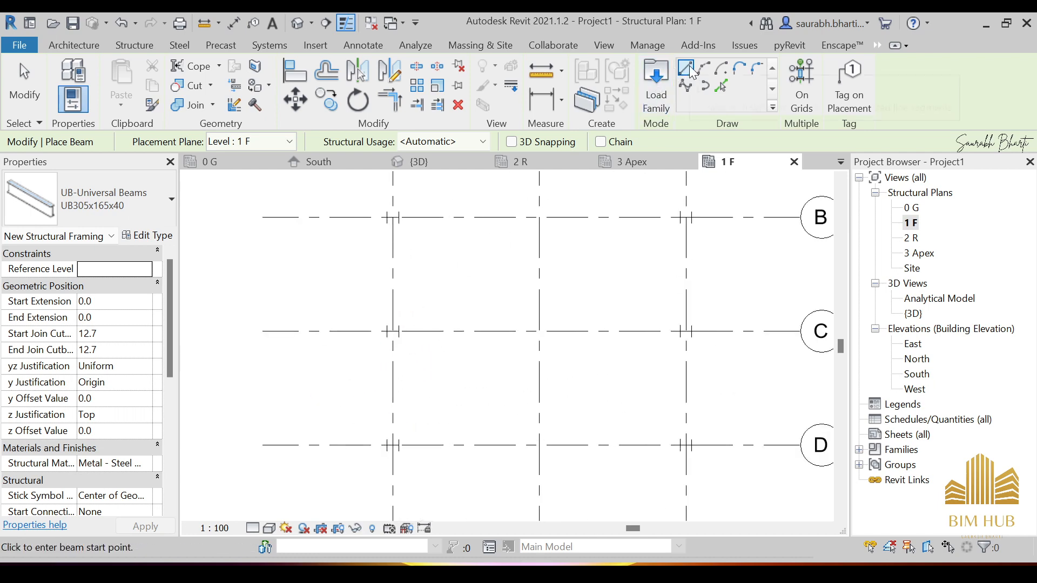
scroll(393, 326, "up", 4)
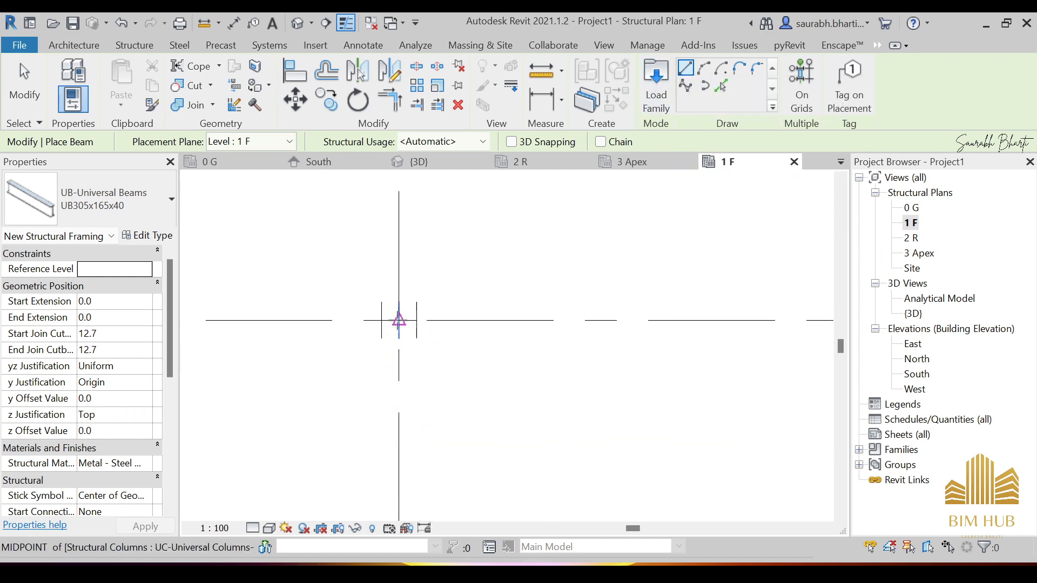
left_click(399, 320)
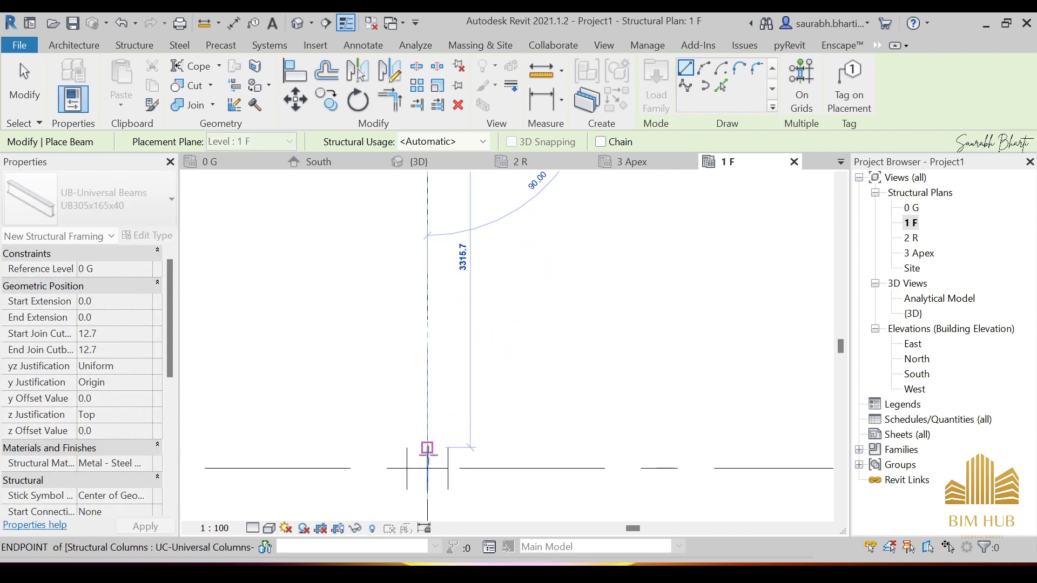
left_click(428, 467)
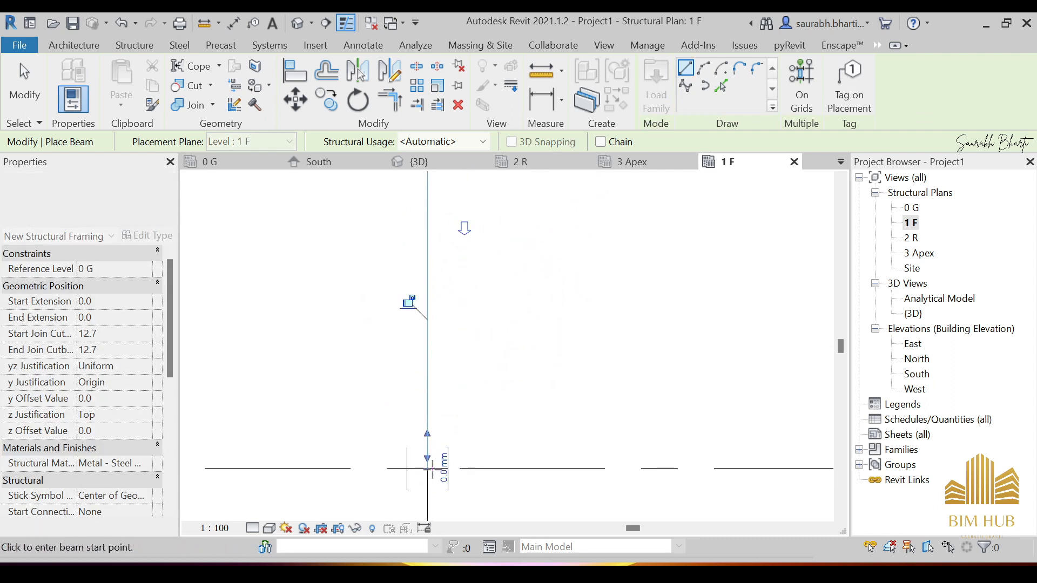
scroll(485, 334, "down", 2)
middle_click_drag(514, 338, 455, 388)
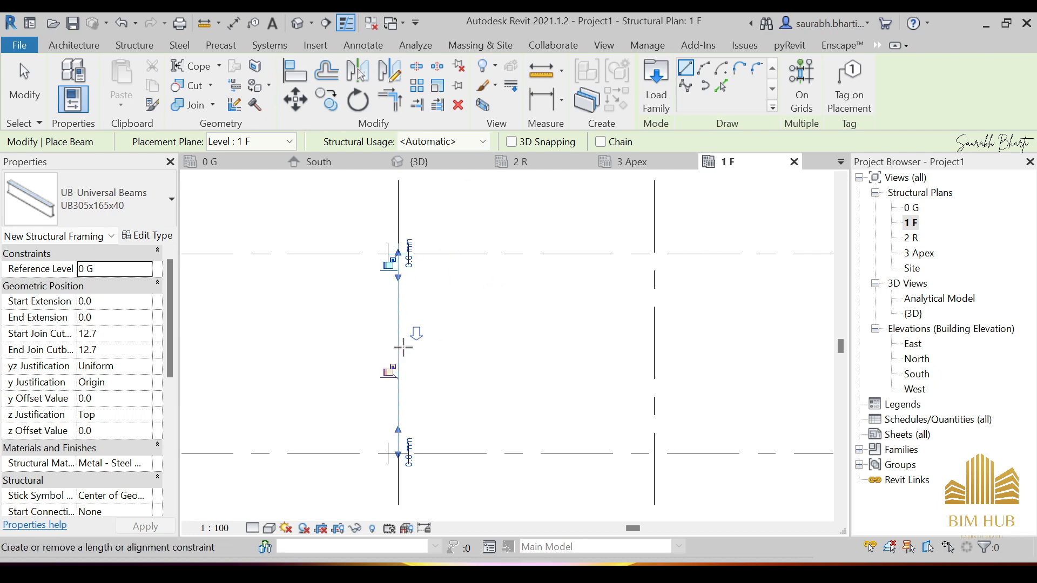
key("Escape")
key("Escape")
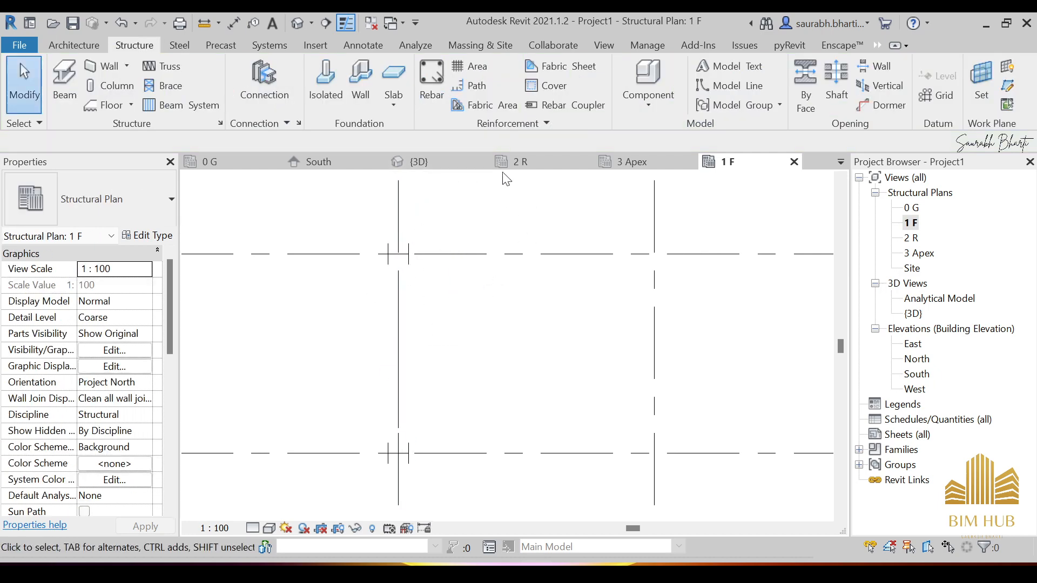
Set the detail level of the 1 F plan to Fine
scroll(394, 331, "down", 3)
scroll(392, 324, "up", 1)
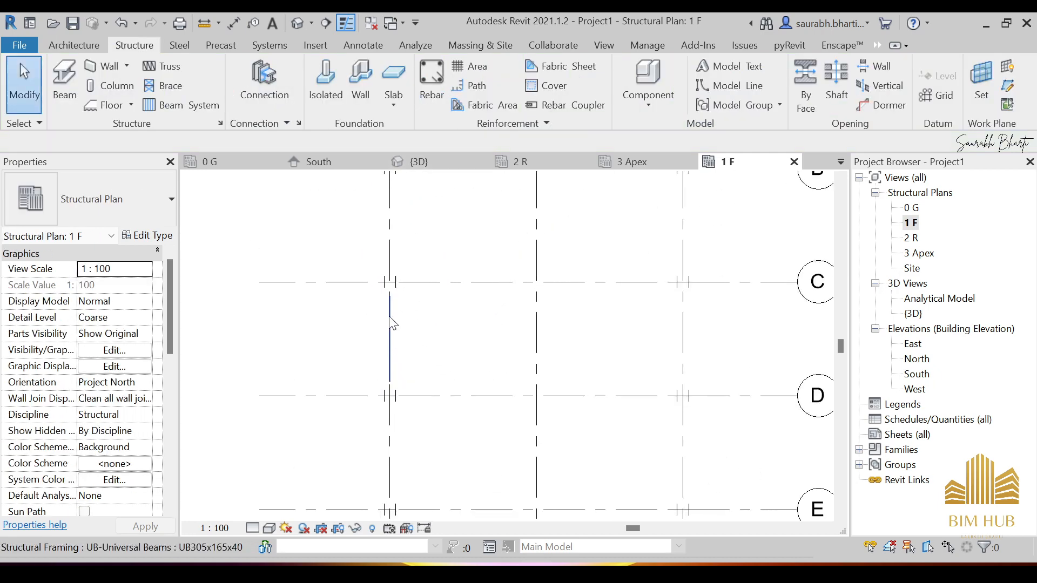
scroll(405, 411, "down", 2)
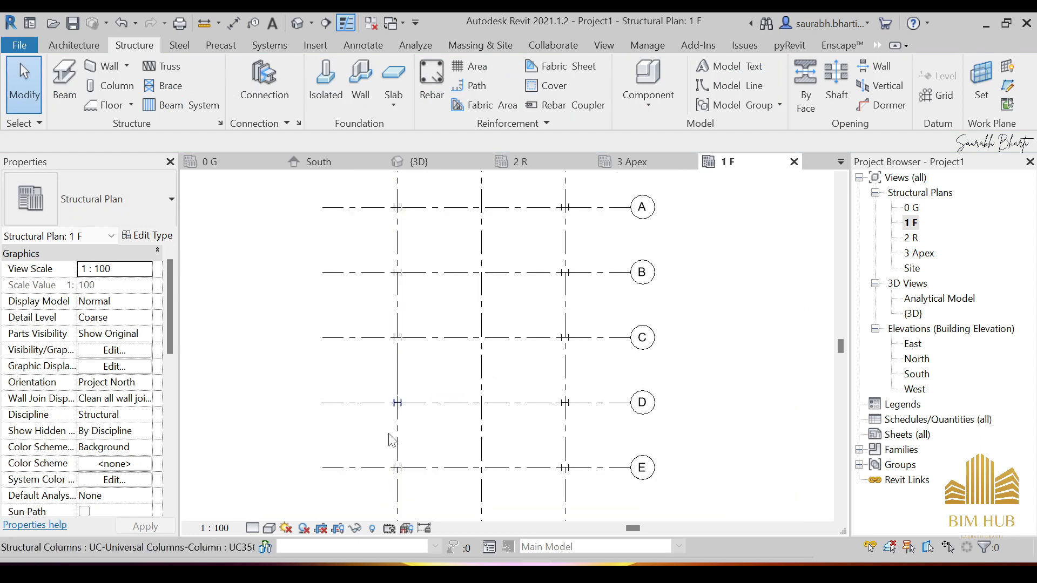
left_click(256, 526)
left_click(254, 509)
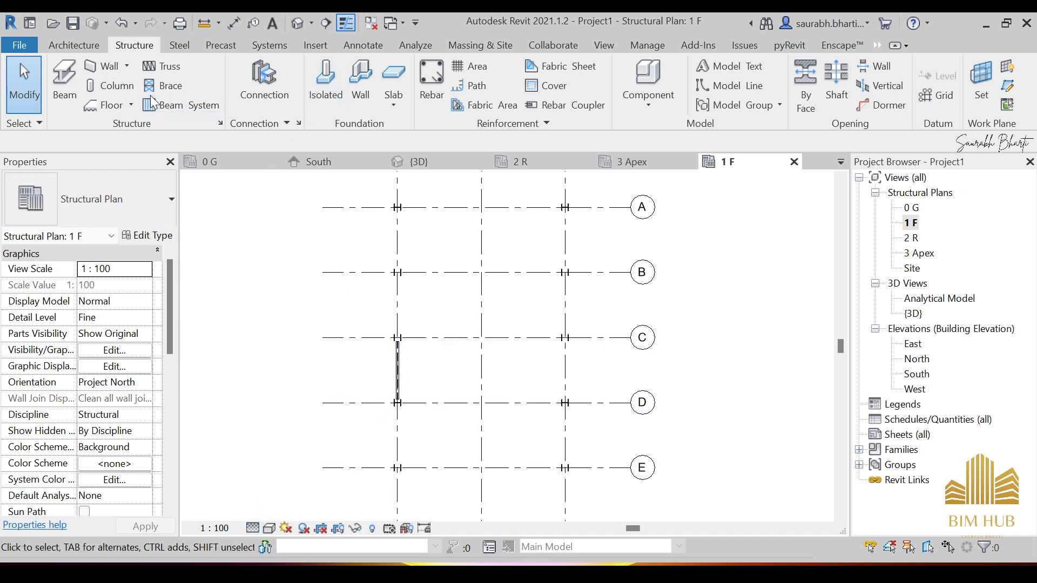
Draw a UB305x165x40 beam along grid 1 between the columns at grids D and E
key("b")
key("m")
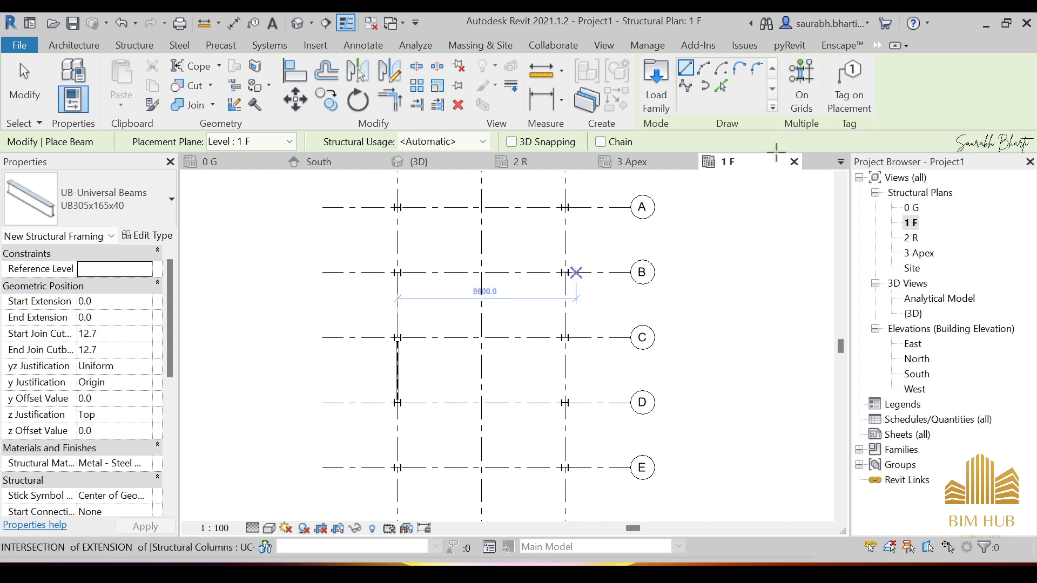
scroll(435, 467, "up", 2)
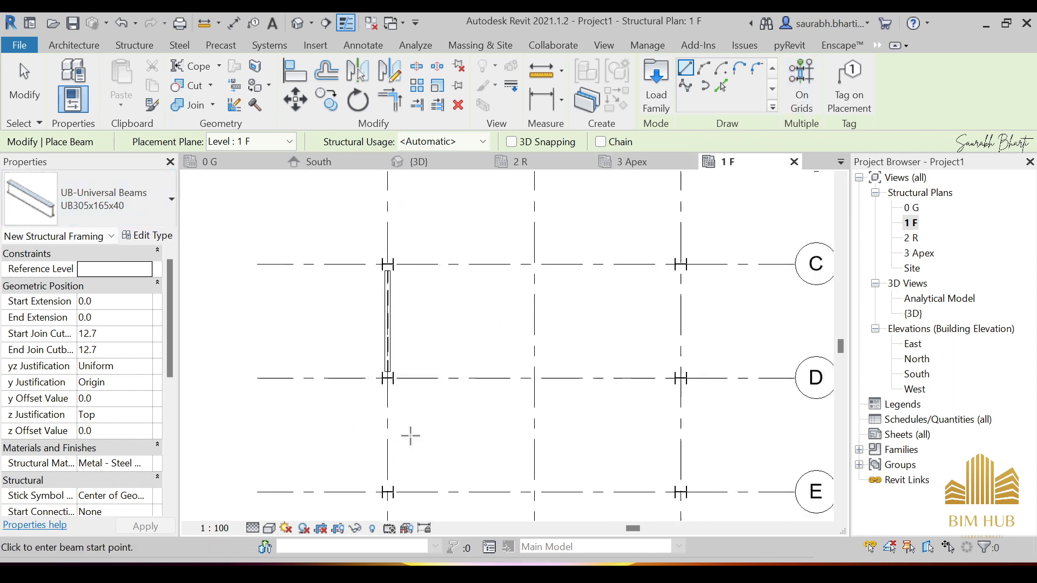
scroll(377, 348, "up", 2)
left_click(376, 349)
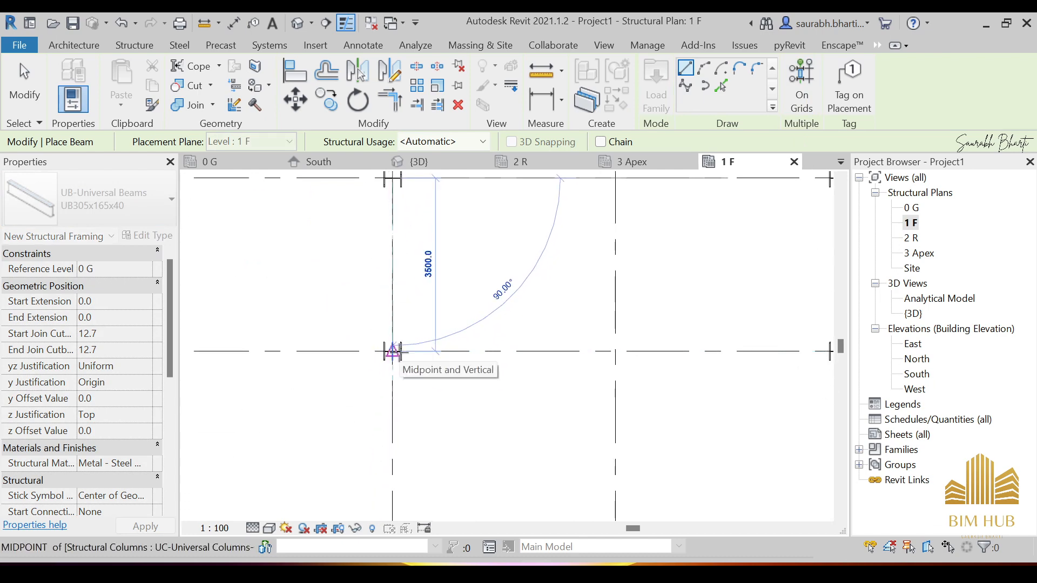
left_click(392, 351)
middle_click_drag(461, 385, 435, 409)
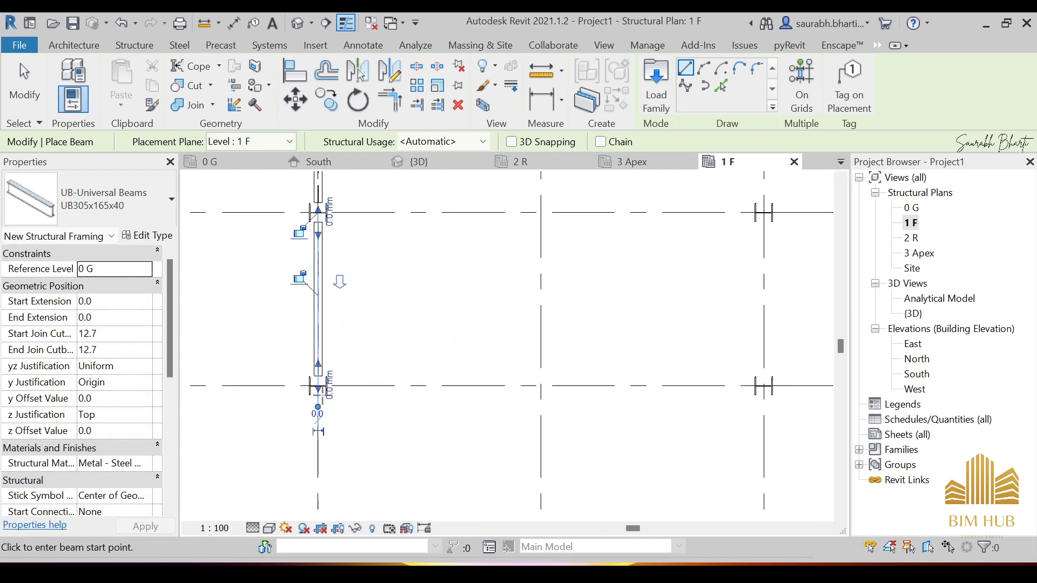
Draw a UB305x165x40 beam along grid E from the column at grid 1 to the column at grid 3
scroll(396, 378, "up", 3)
left_click(313, 374)
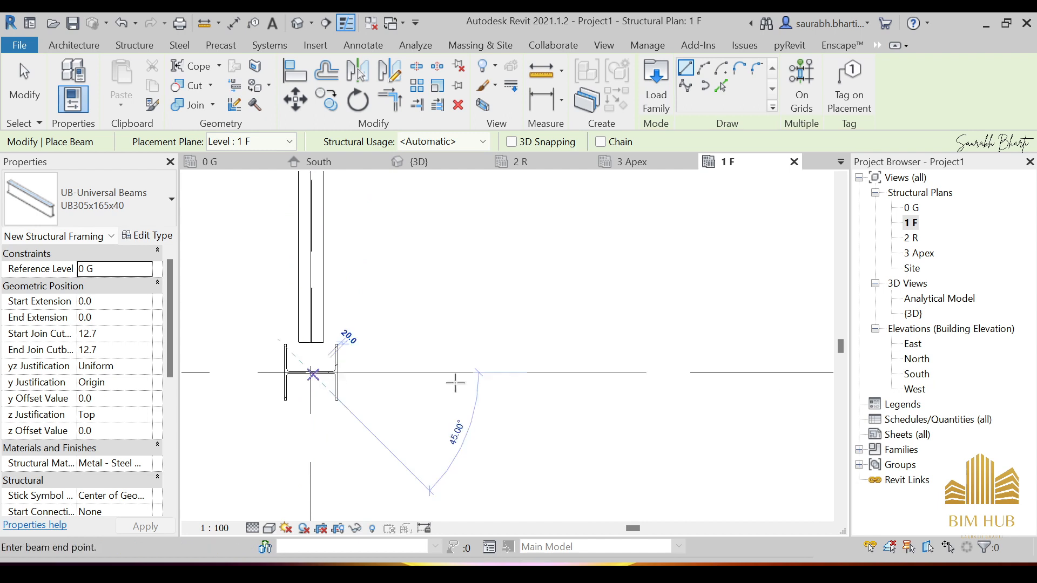
scroll(540, 378, "down", 3)
middle_click_drag(633, 381, 294, 398)
scroll(670, 388, "up", 5)
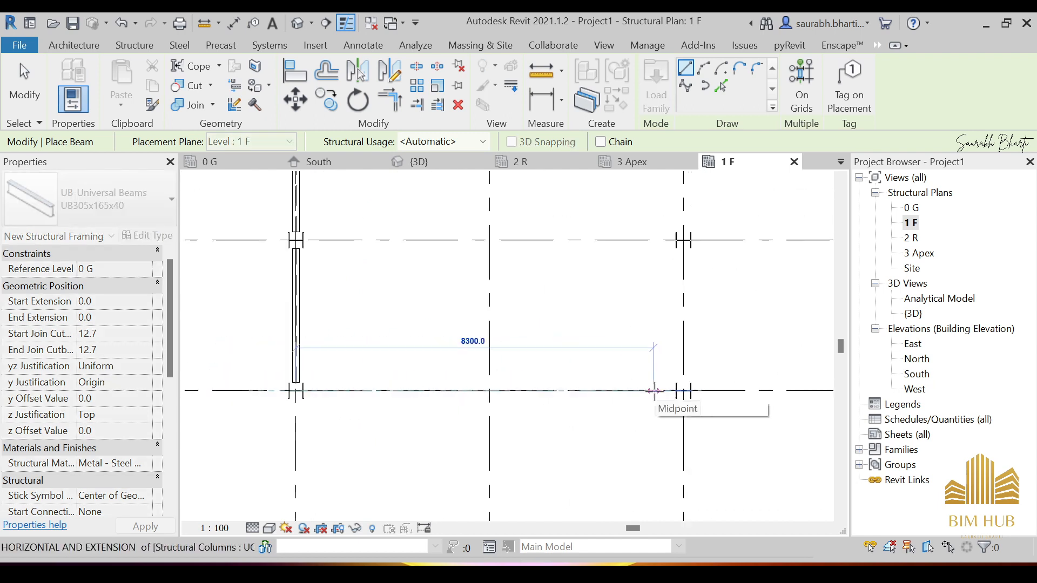
left_click(689, 386)
scroll(688, 386, "down", 5)
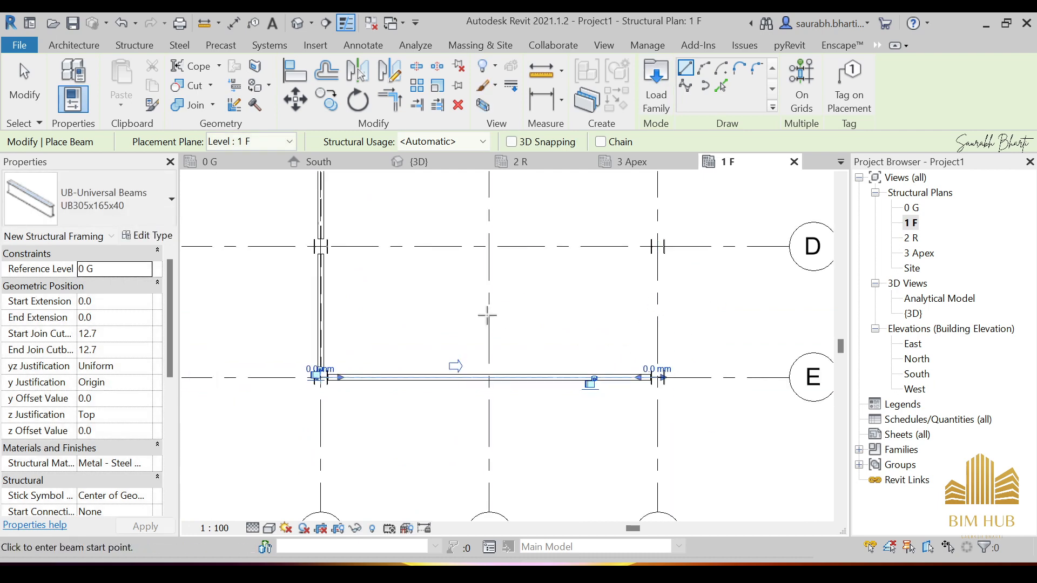
Draw a UB305x165x40 beam along grid D from the column at grid 1 to the column at grid 3
middle_click_drag(464, 300, 477, 374)
scroll(333, 319, "up", 3)
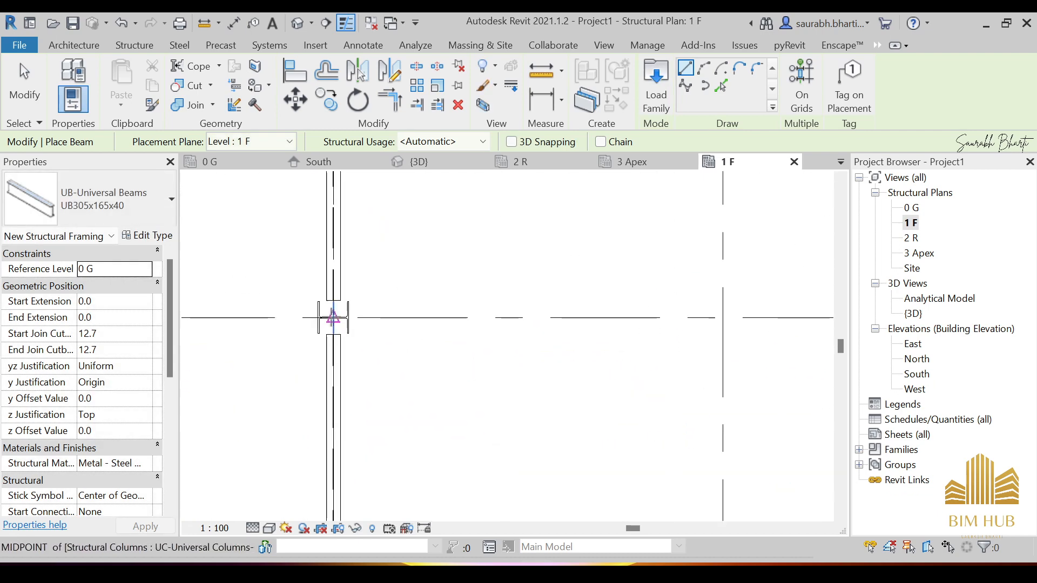
left_click(332, 317)
middle_click_drag(722, 303, 453, 327)
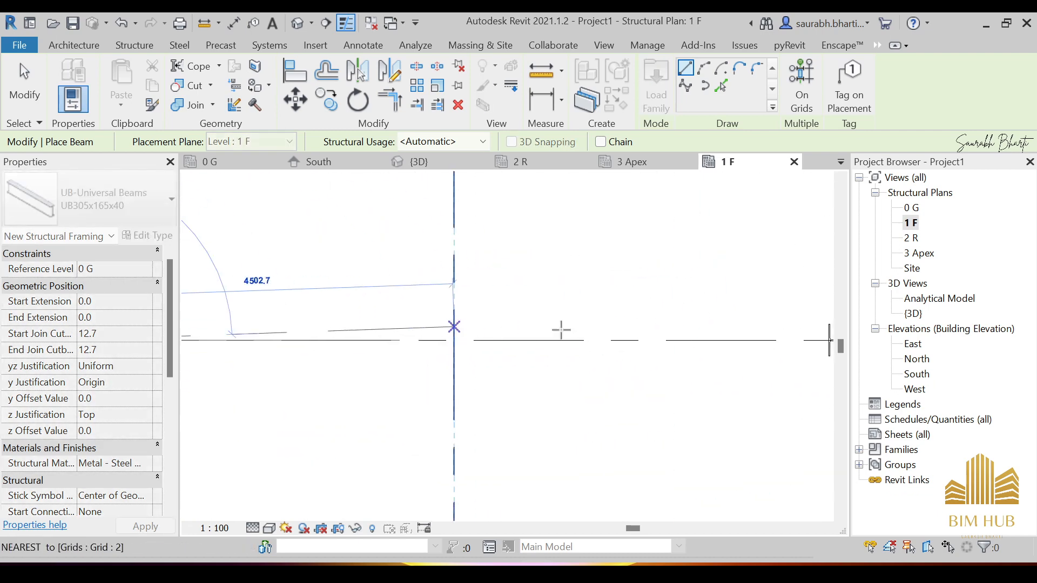
scroll(655, 329, "down", 1)
scroll(777, 335, "up", 2)
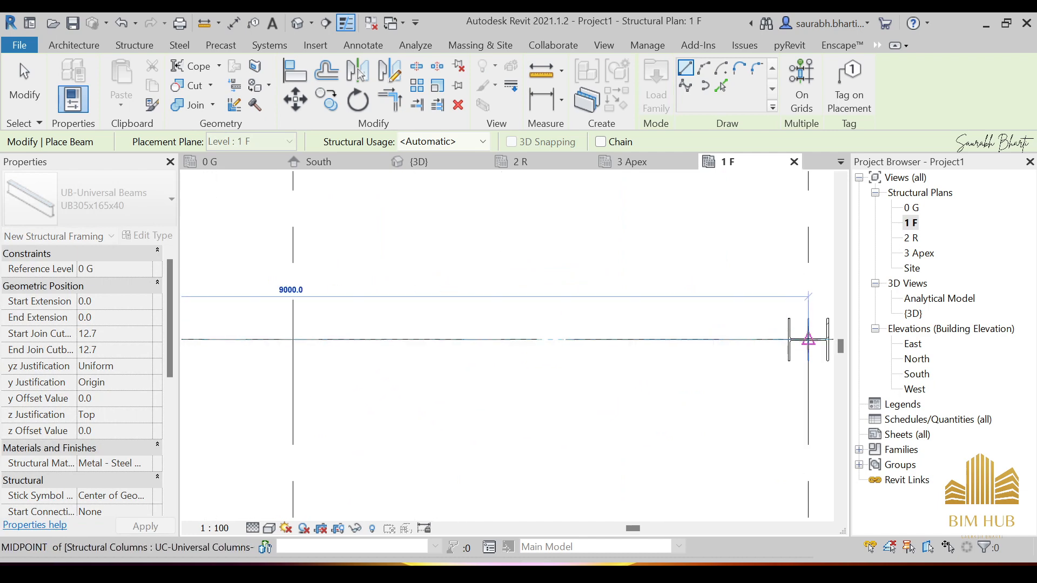
left_click(808, 340)
scroll(755, 338, "down", 4)
Draw a UB305x165x40 beam along grid C between the columns at grids 1 and 3, and end beam placement
middle_click_drag(609, 328, 476, 391)
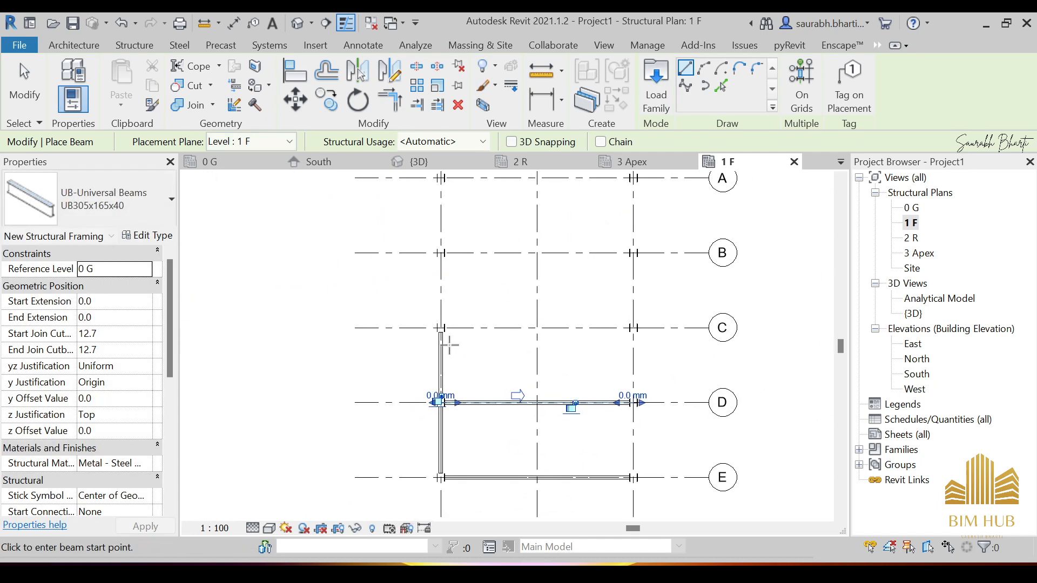
scroll(449, 340, "up", 2)
scroll(441, 324, "up", 3)
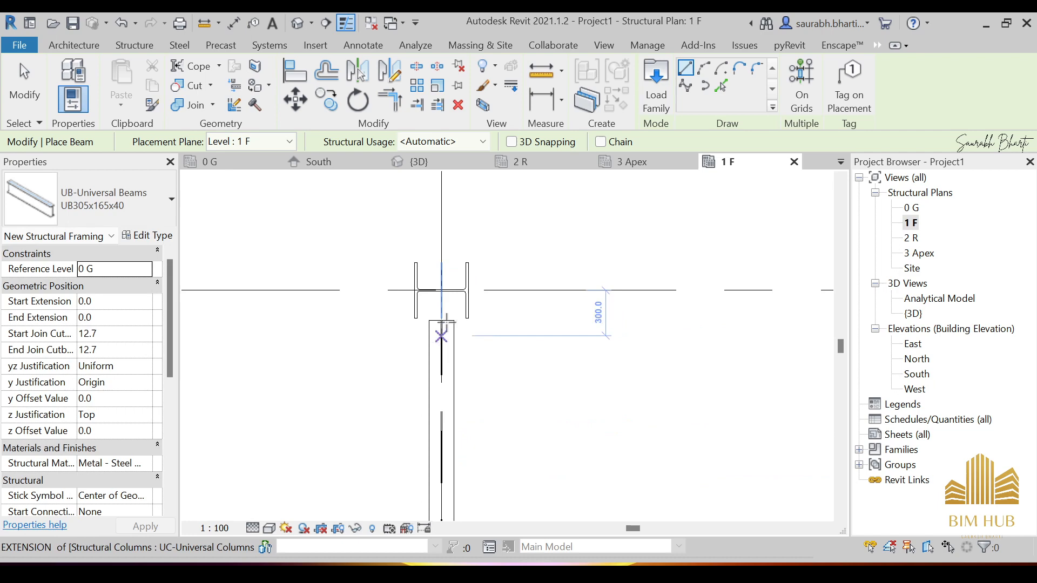
left_click(441, 290)
scroll(486, 317, "down", 3)
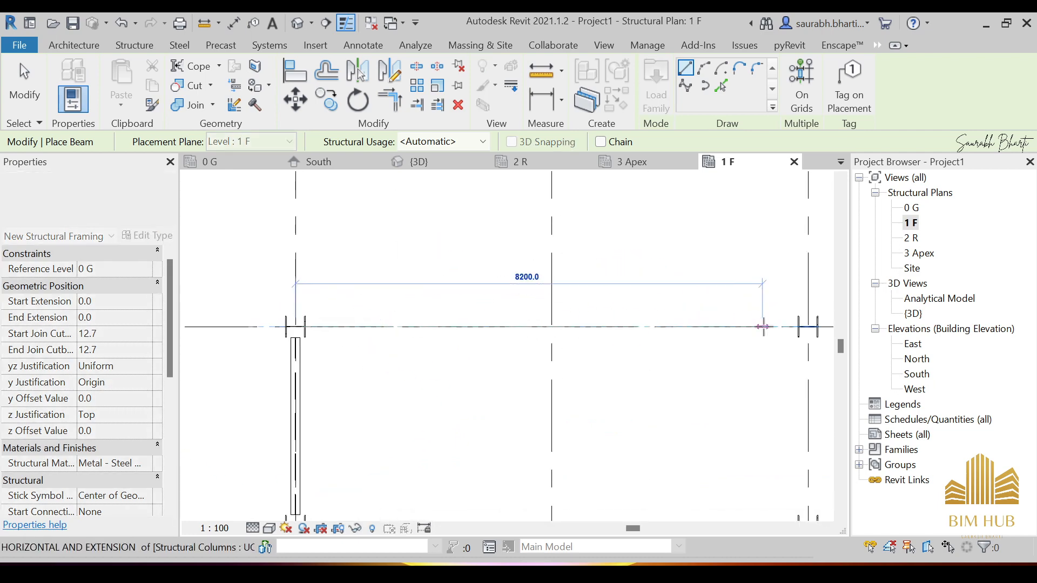
left_click(808, 327)
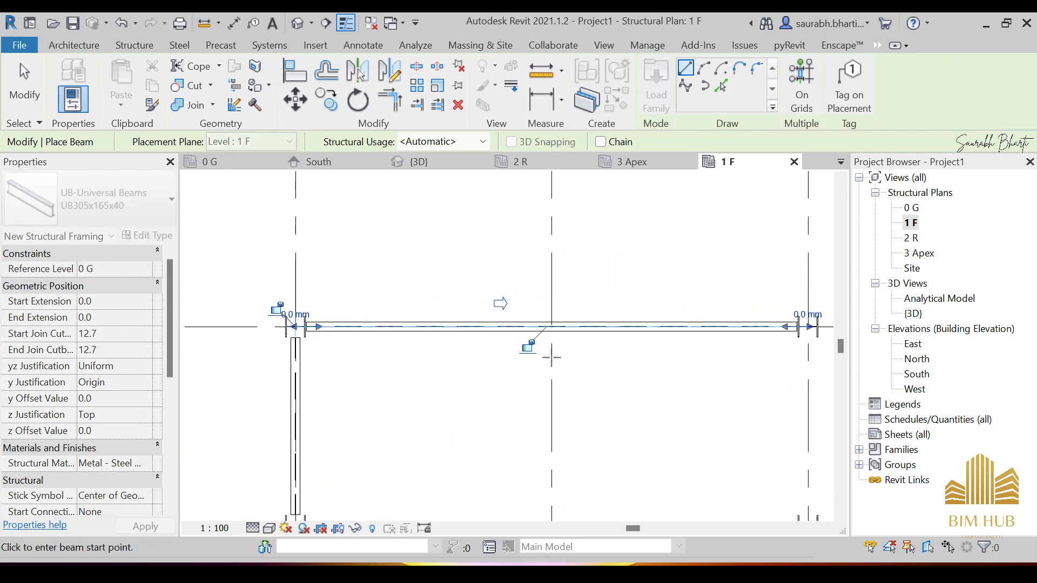
key("Escape")
key("Escape")
Mirror the two grid 1 beams between grids C and E about grid 2 as copies onto grid 3
scroll(471, 399, "down", 3)
middle_click_drag(470, 419, 474, 342)
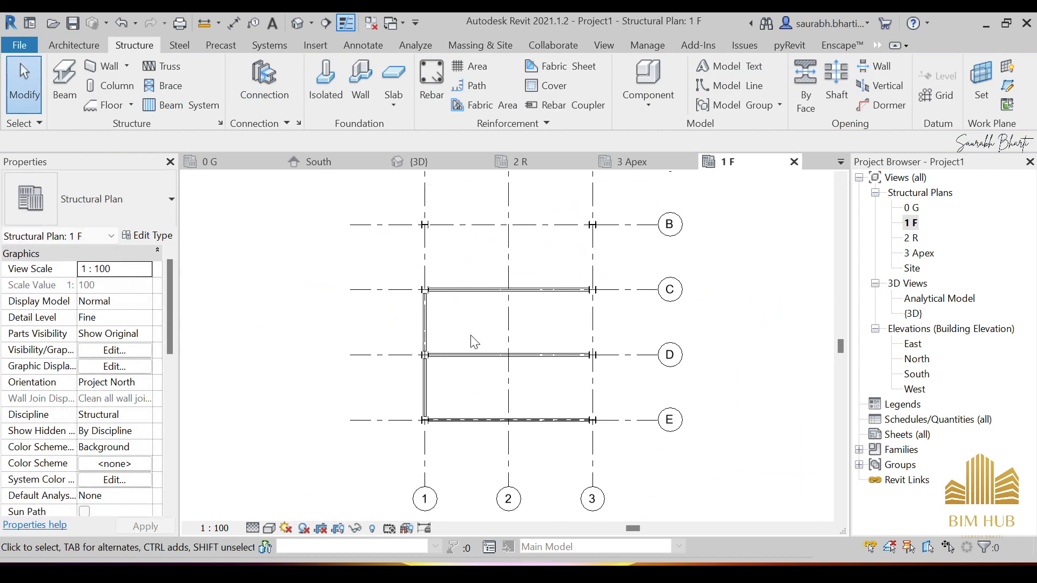
left_click(428, 324)
key("d")
key("m")
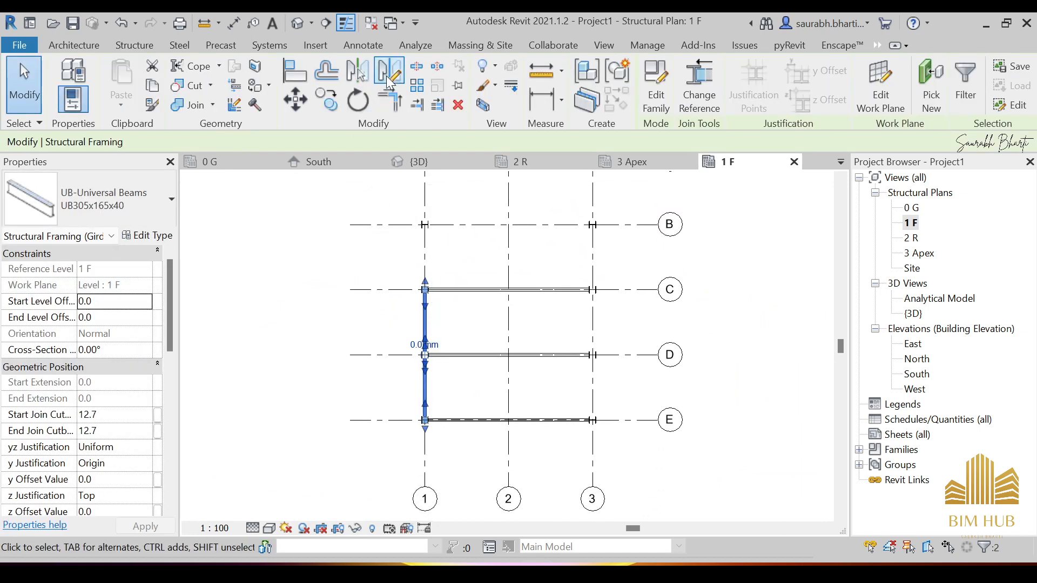
left_click(508, 322)
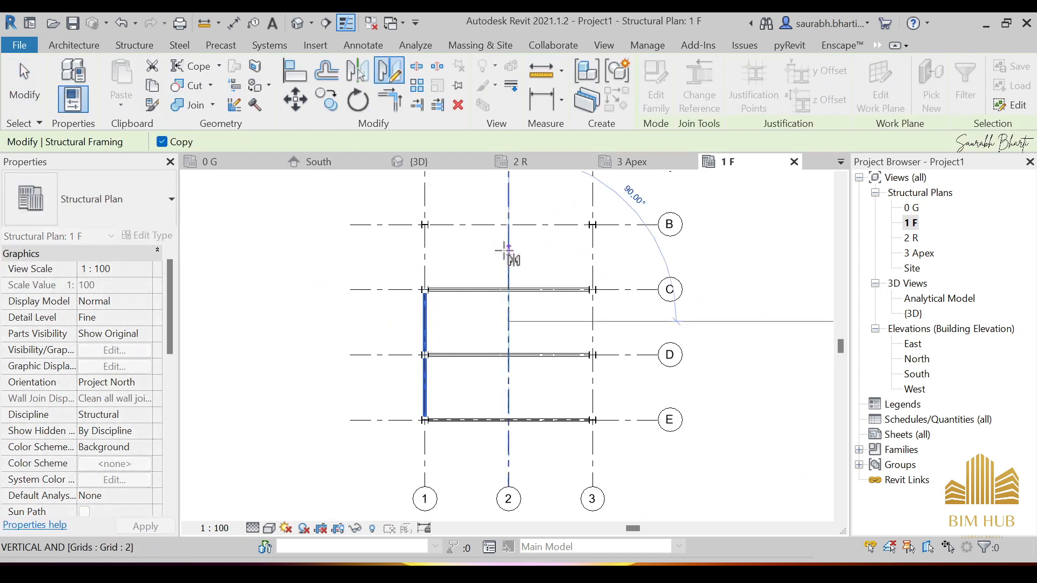
left_click(504, 249)
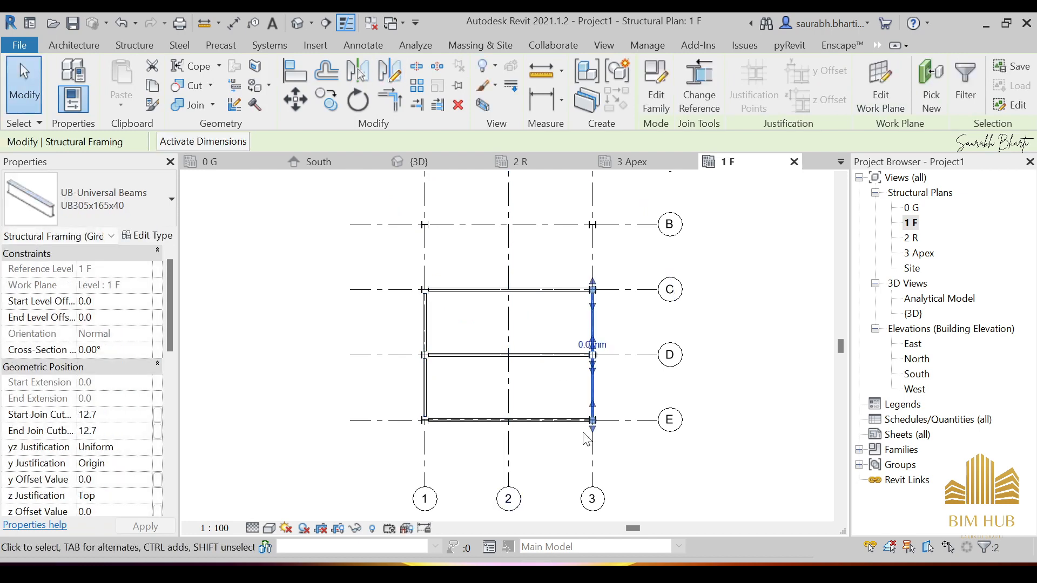
key("Escape")
Set up an automatic beam system with beam type UB254x102x28 and a fixed distance of 1500 mm
scroll(537, 398, "down", 1)
scroll(495, 345, "up", 4)
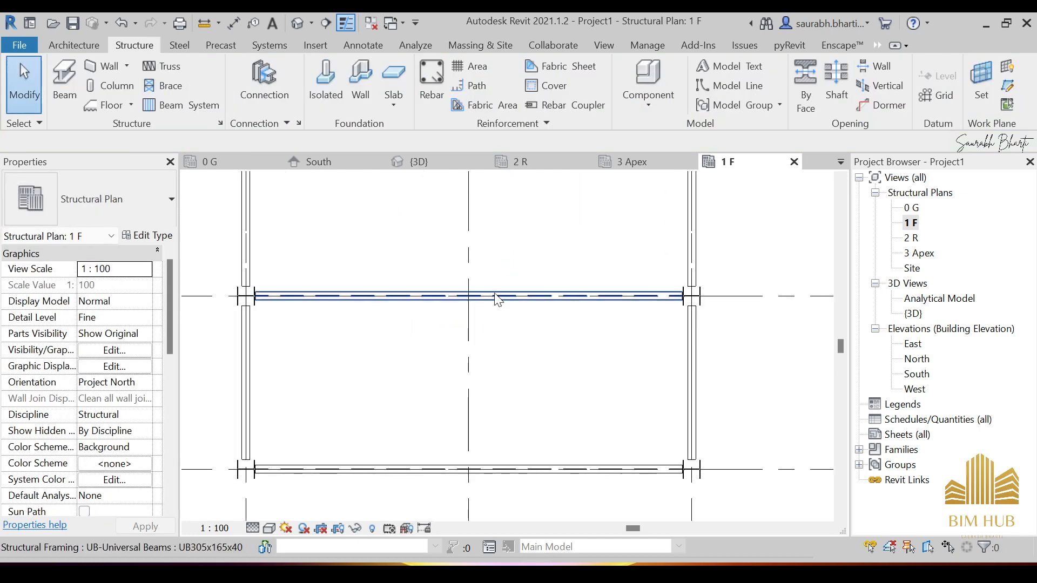
scroll(489, 331, "down", 4)
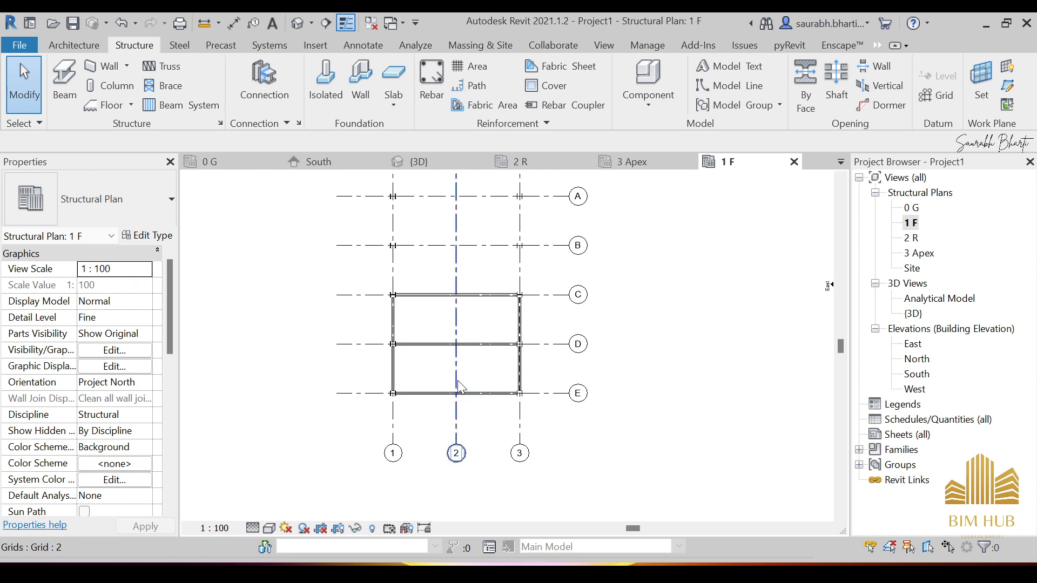
scroll(452, 333, "up", 1)
scroll(446, 321, "up", 3)
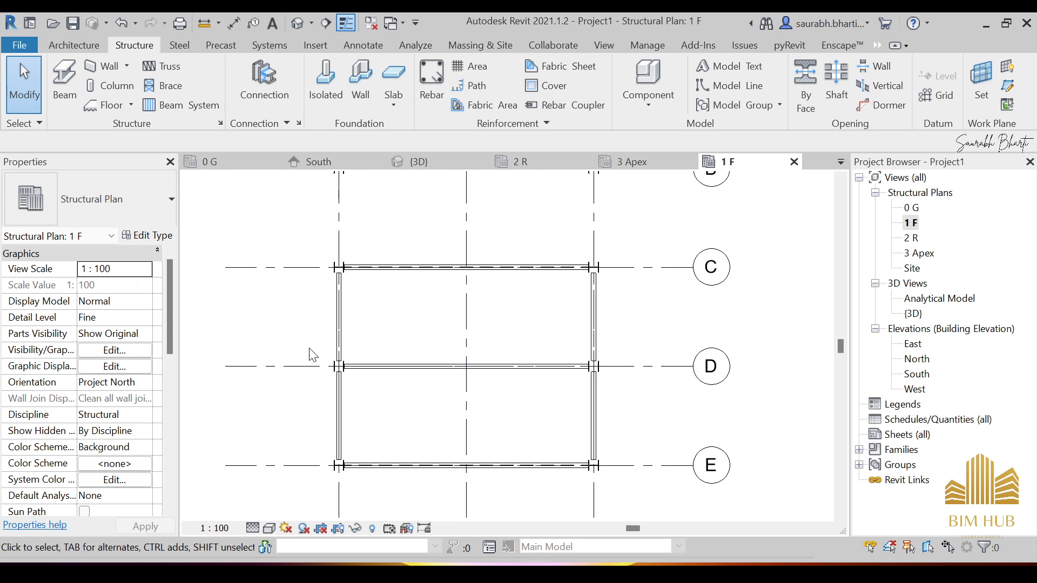
left_click(178, 106)
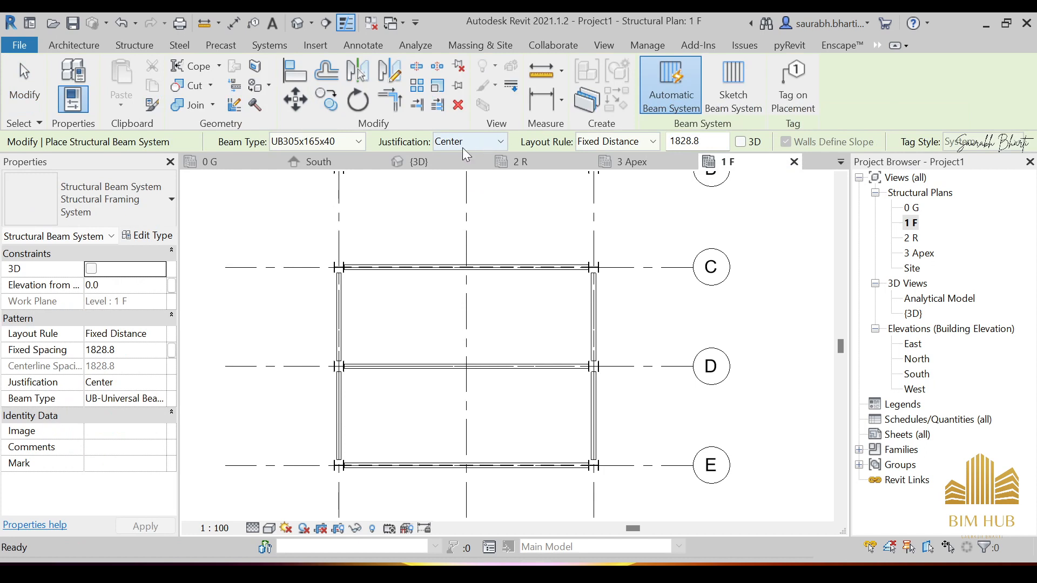
left_click(347, 140)
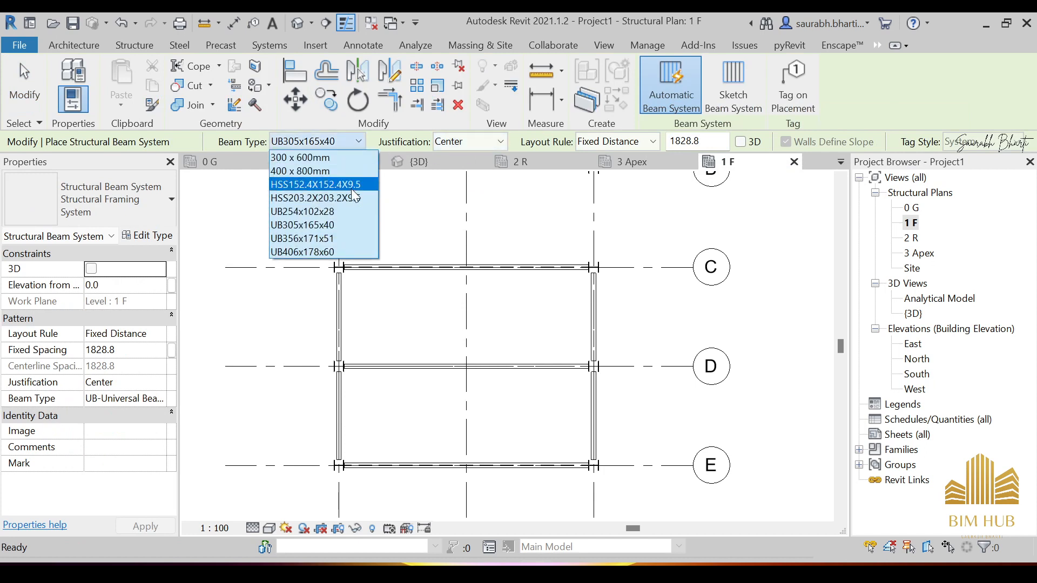
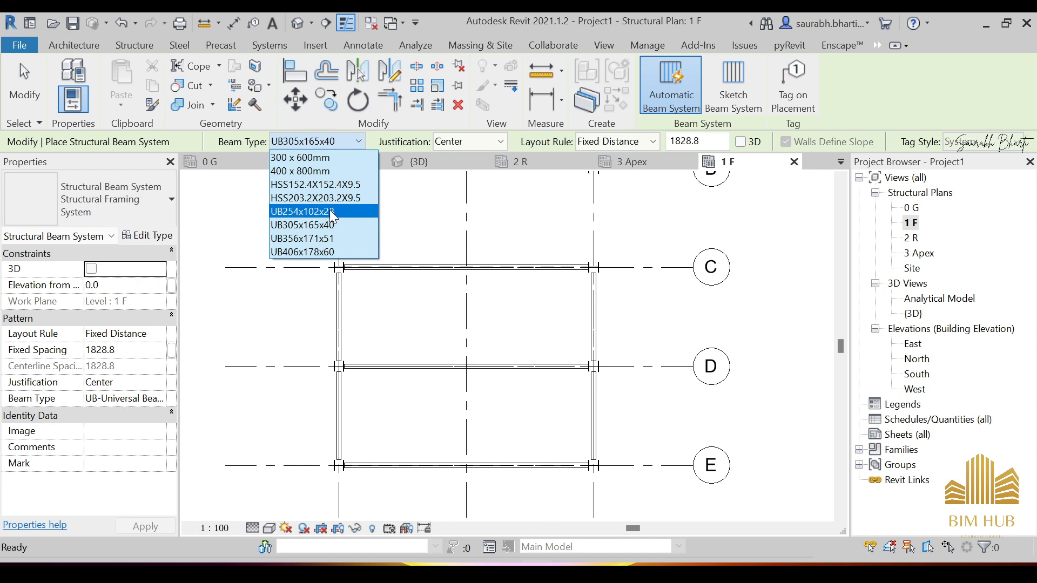
left_click(329, 211)
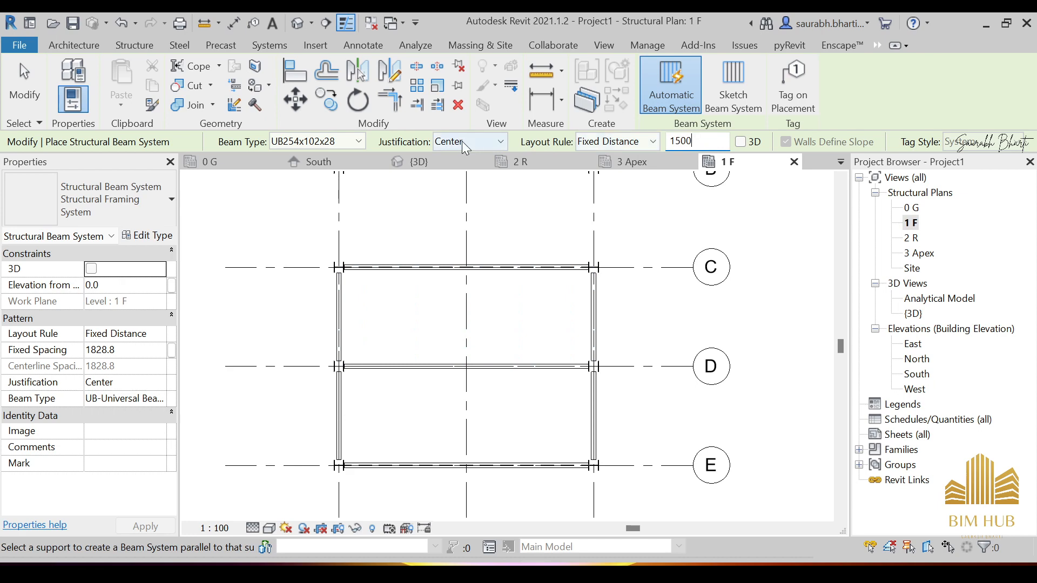
key("Return")
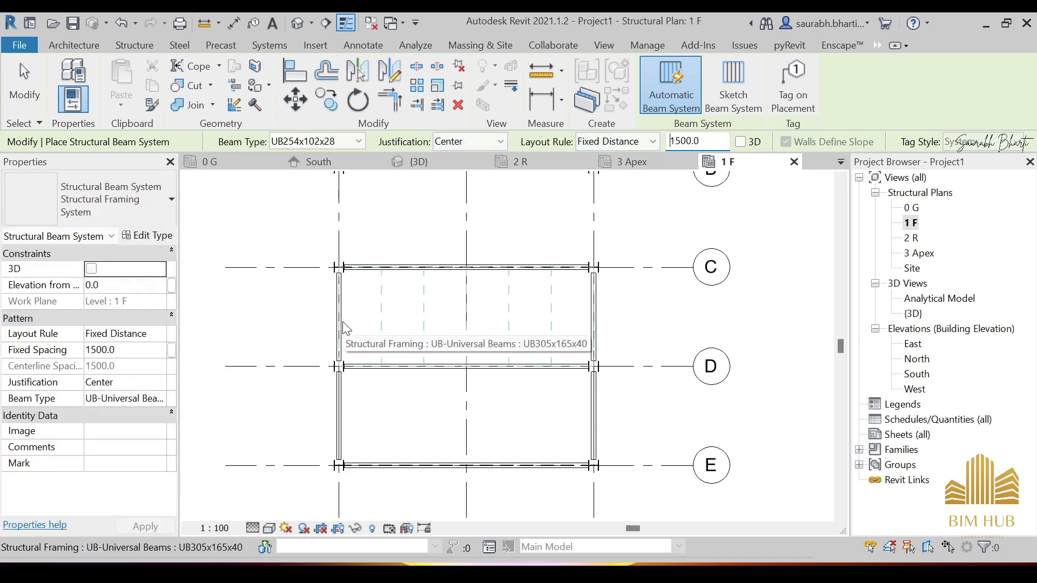
Place beam systems parallel to the grid 1 beams in the bays between grids C and D and grids D and E
left_click(342, 332)
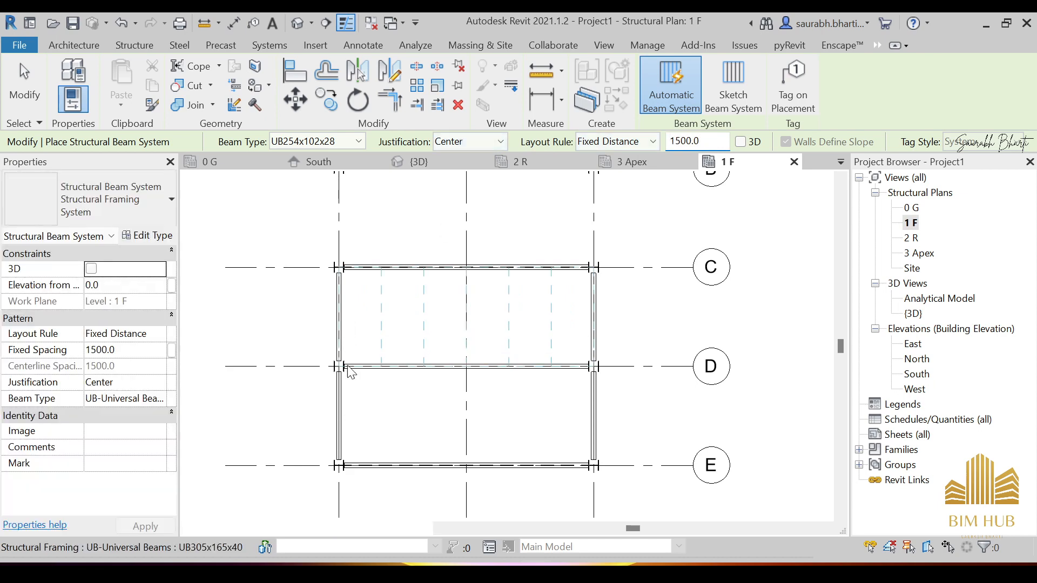
left_click(344, 420)
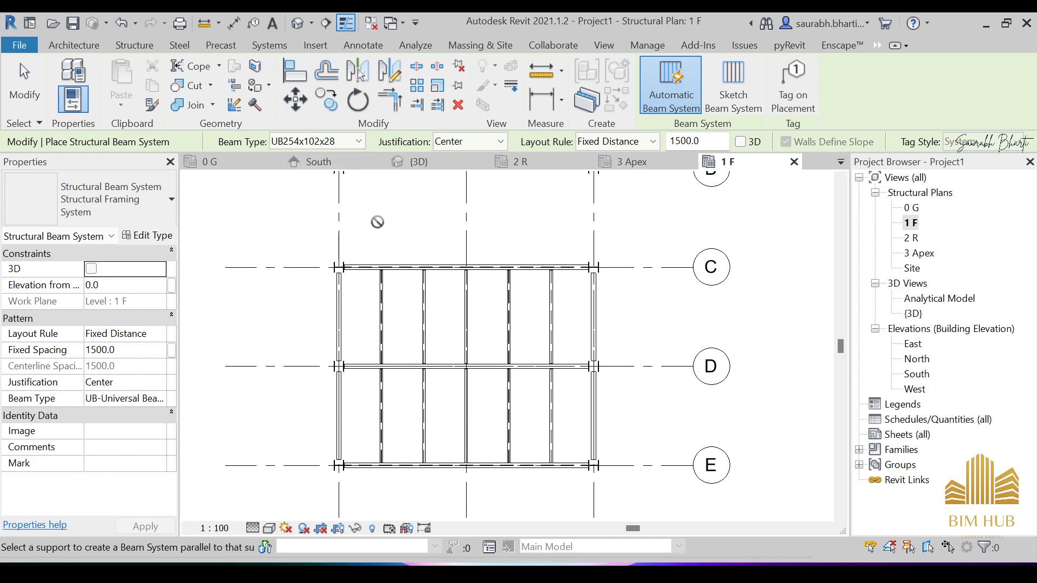
key("Escape")
key("Escape")
Open the 3D view, change its visual style to show solid material colours, and inspect the first-floor framing
scroll(381, 227, "down", 2)
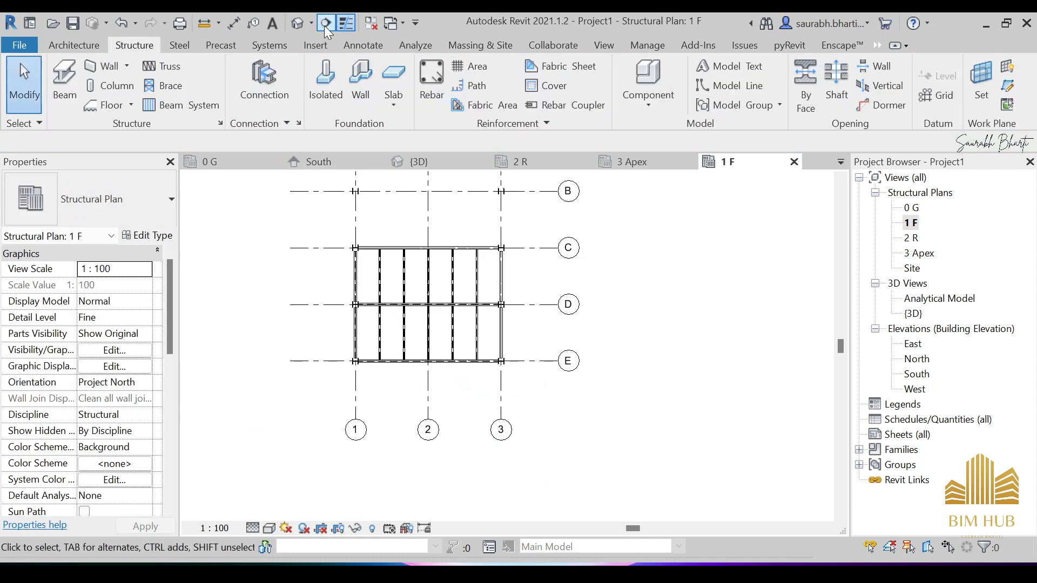
left_click(296, 24)
middle_click_drag(446, 398, 497, 357, "shift")
scroll(497, 357, "up", 5)
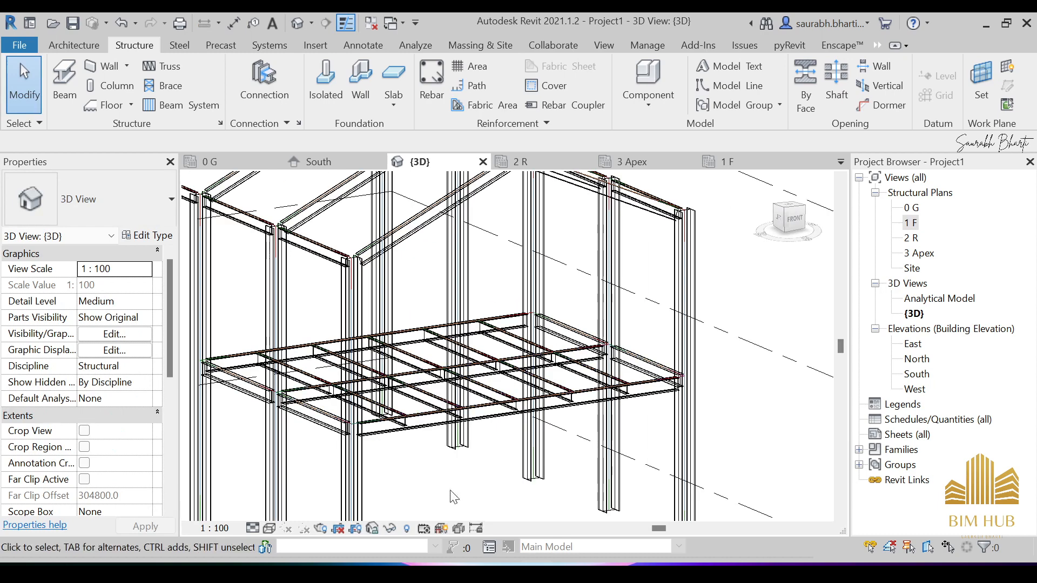
left_click(272, 528)
left_click(274, 515)
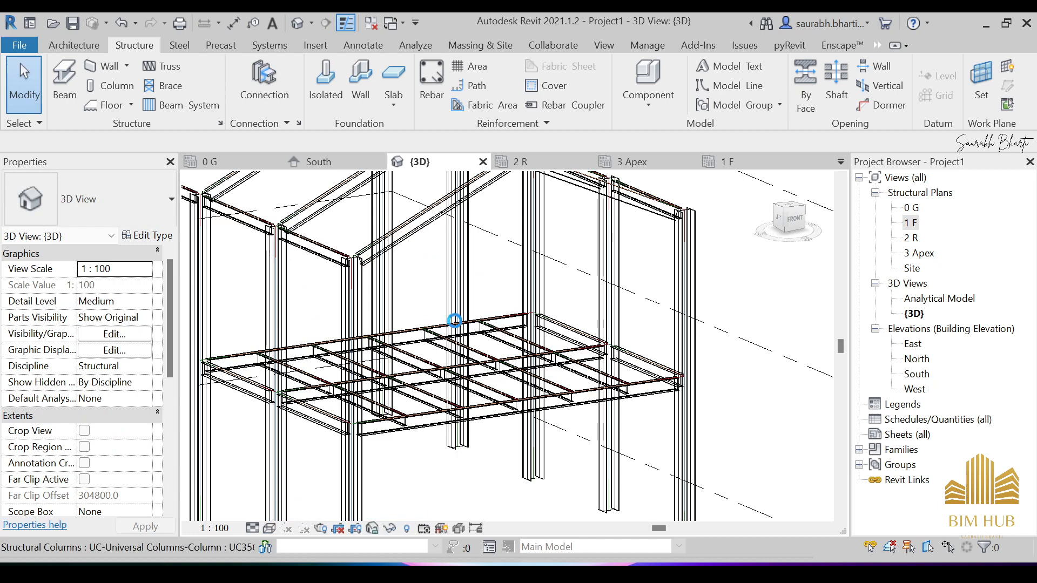
scroll(455, 321, "down", 5)
mouse_move(454, 321)
middle_mouse_down("shift")
mouse_move(456, 403)
mouse_move(384, 428)
mouse_move(464, 304)
mouse_move(459, 351)
mouse_move(432, 351)
middle_mouse_up("shift")
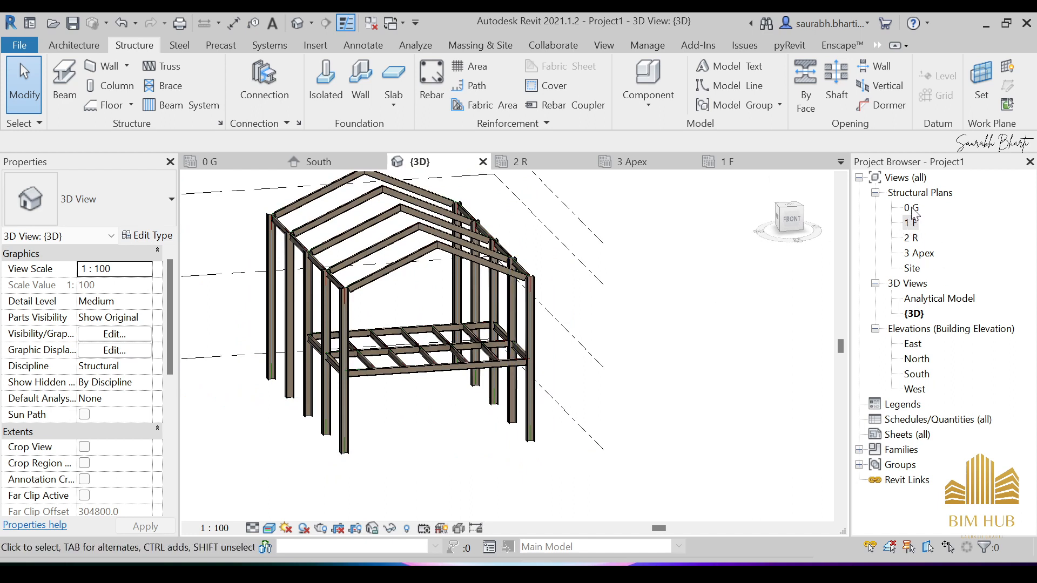
Open the ground-level structural plan 0 G
double_click(911, 208)
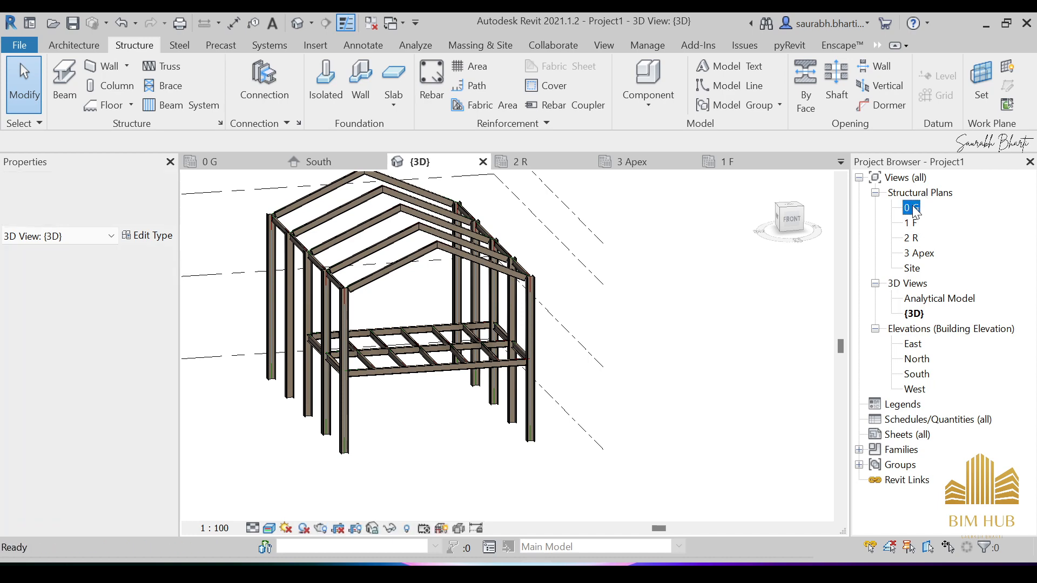
scroll(586, 308, "down", 2)
middle_click_drag(585, 308, 561, 367)
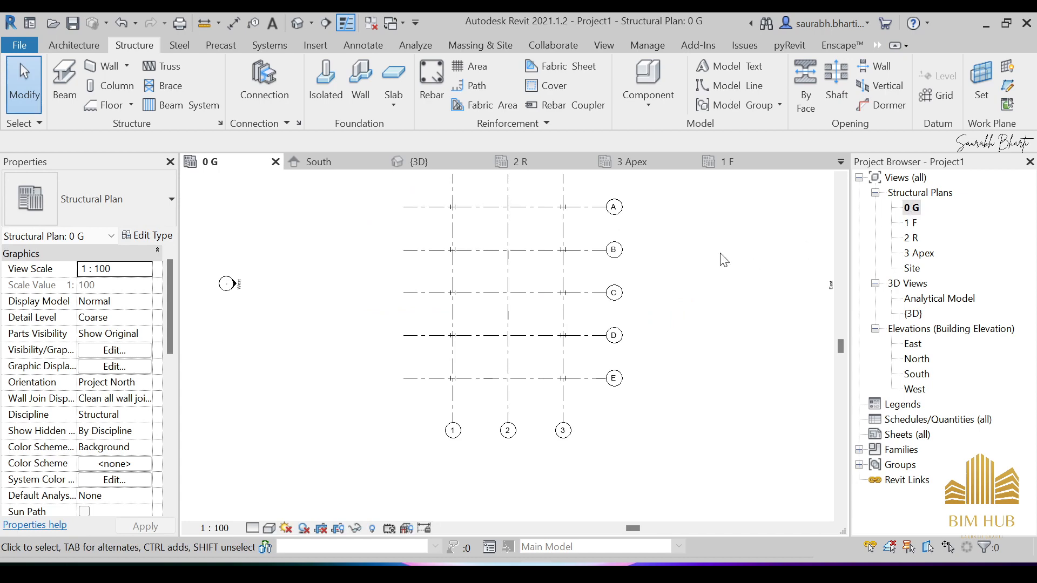
middle_click_drag(723, 260, 669, 281)
left_click(912, 238)
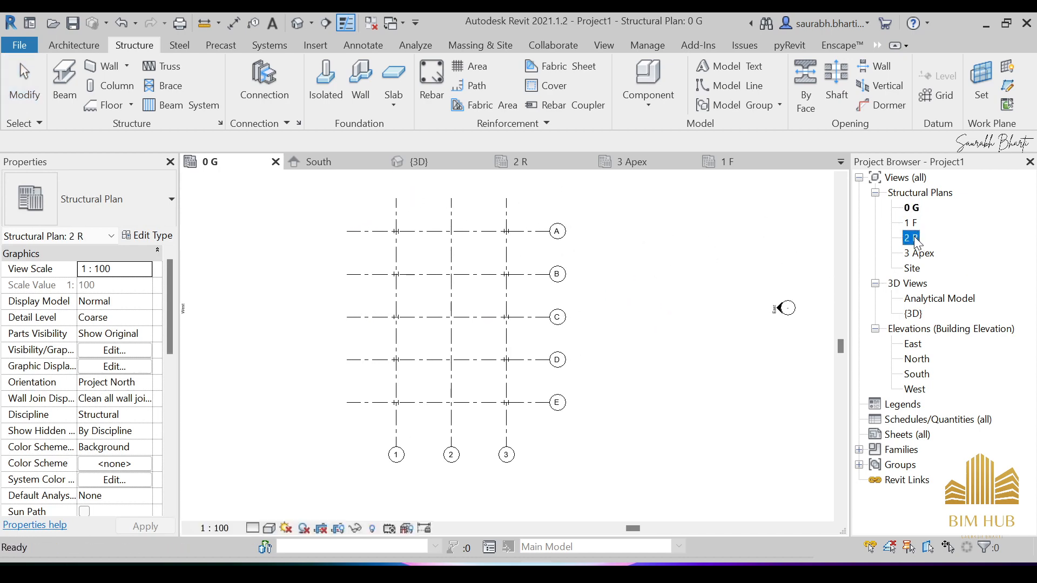
double_click(913, 238)
double_click(916, 210)
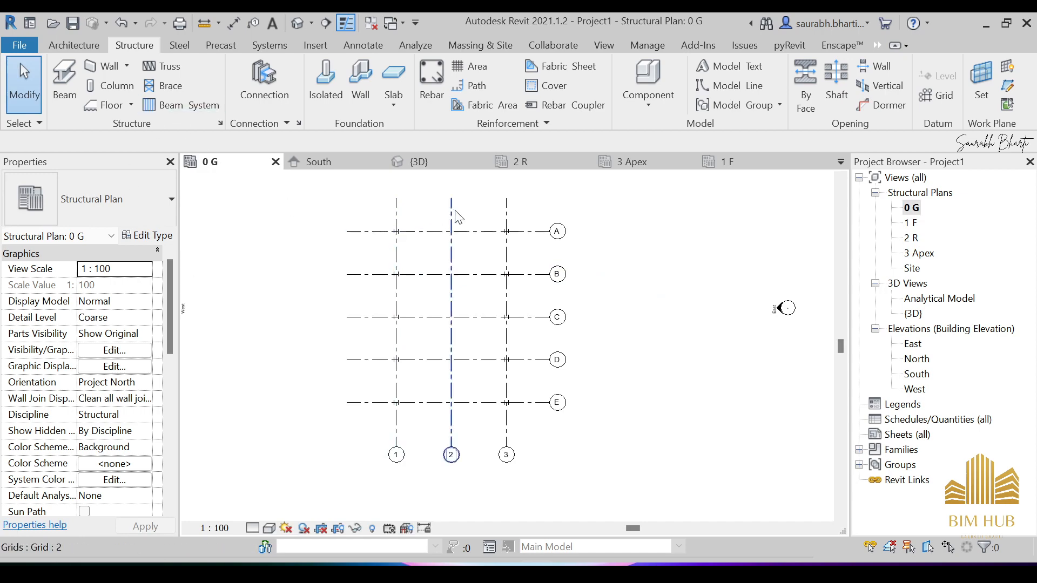
Create an isolated rectangular footing type named 1200 x 1200 x 450mm by duplicating the 1800 mm type and setting its length to 1200 mm
left_click(330, 87)
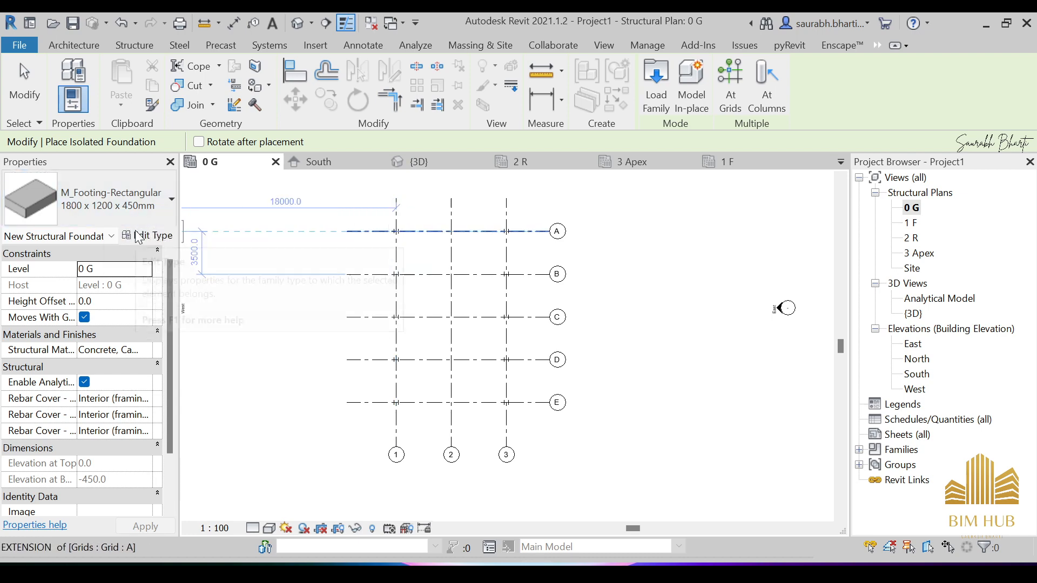
left_click(151, 236)
left_click(775, 93)
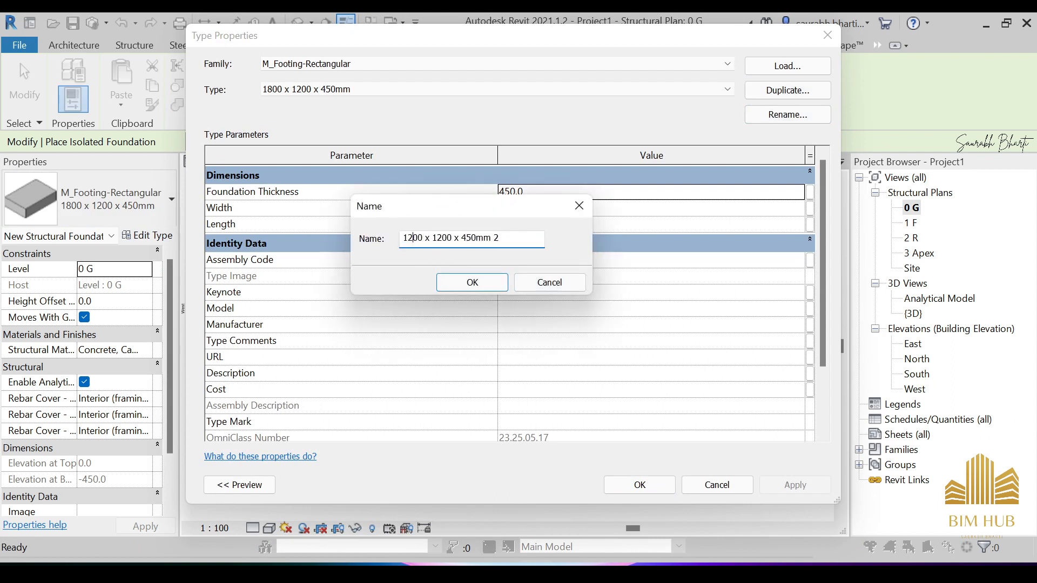
key("BackSpace")
key("BackSpace")
key("Return")
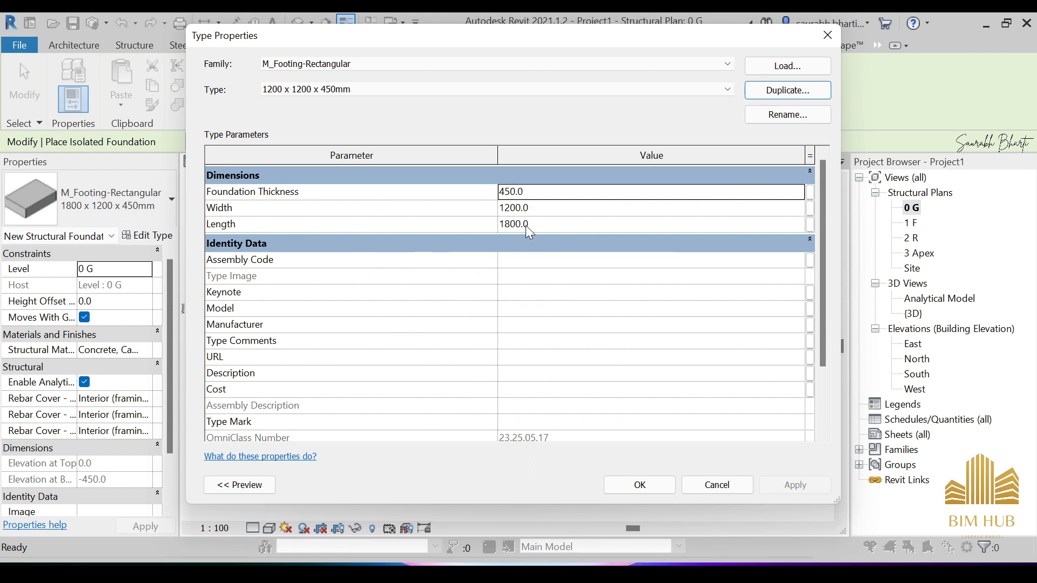
left_click(502, 224)
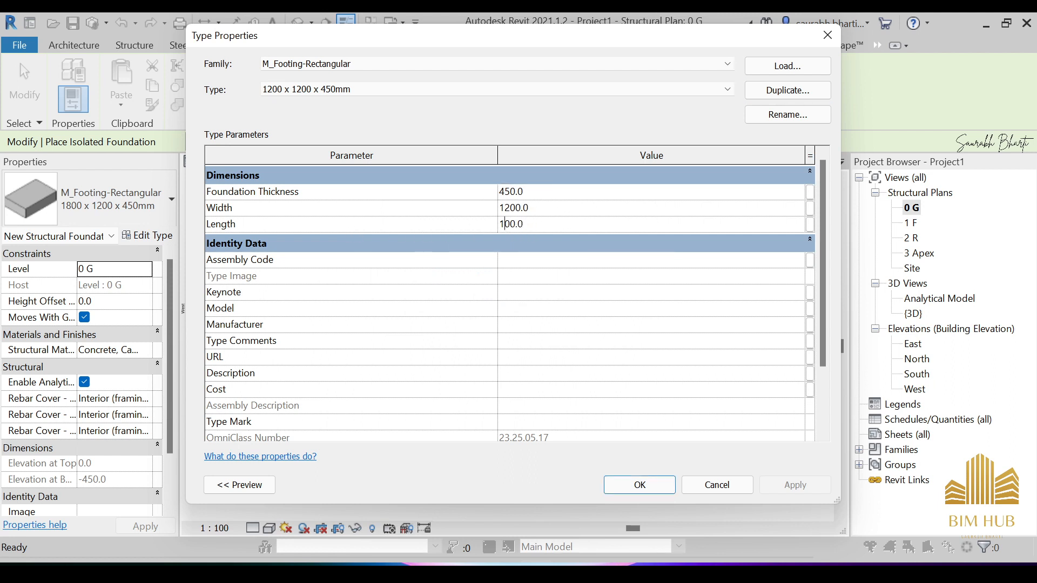
left_click(640, 485)
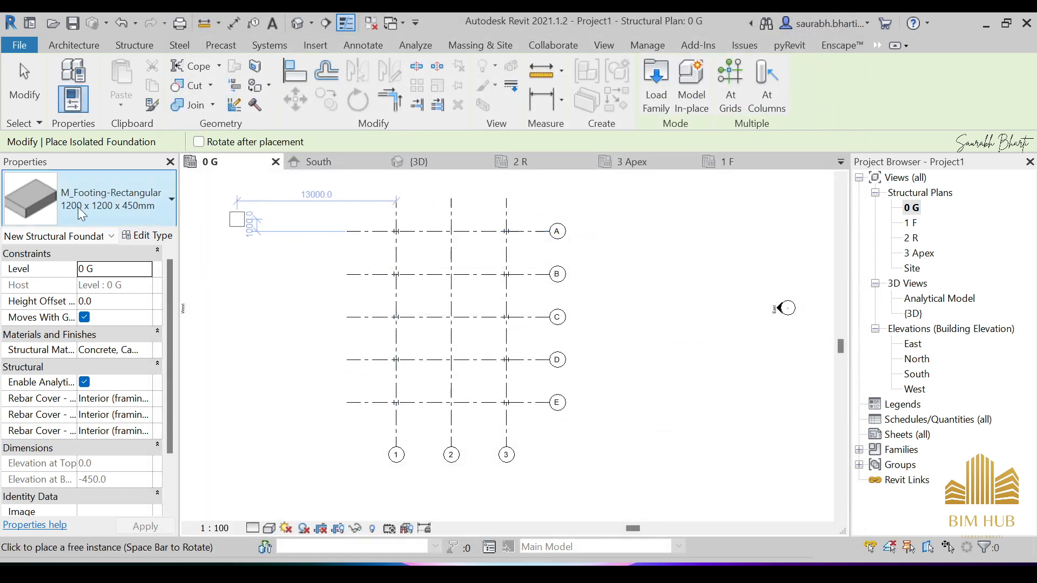
scroll(397, 230, "up", 1)
scroll(397, 230, "up", 3)
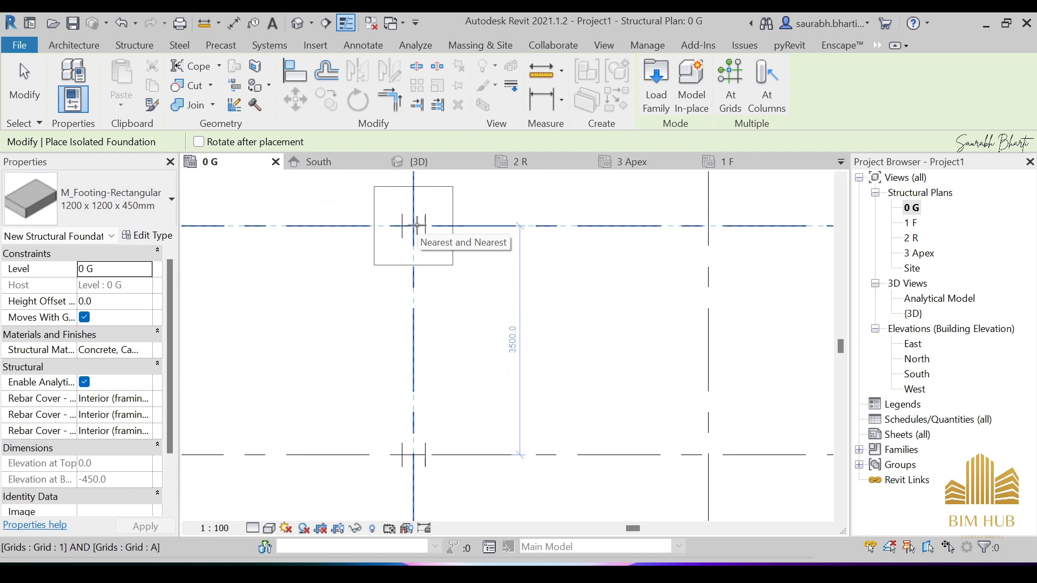
scroll(417, 225, "down", 3)
scroll(432, 243, "down", 3)
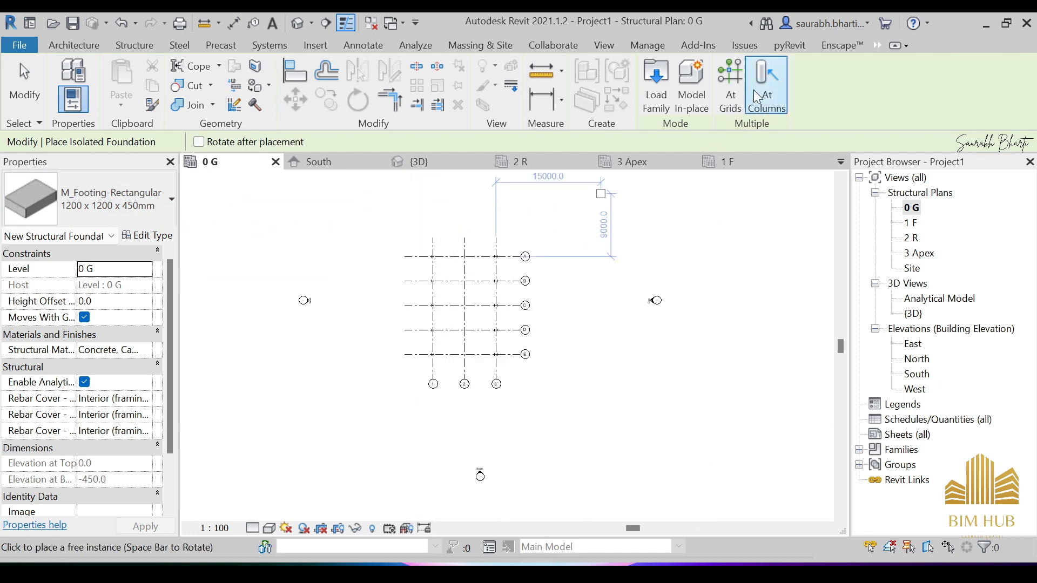
left_click(726, 87)
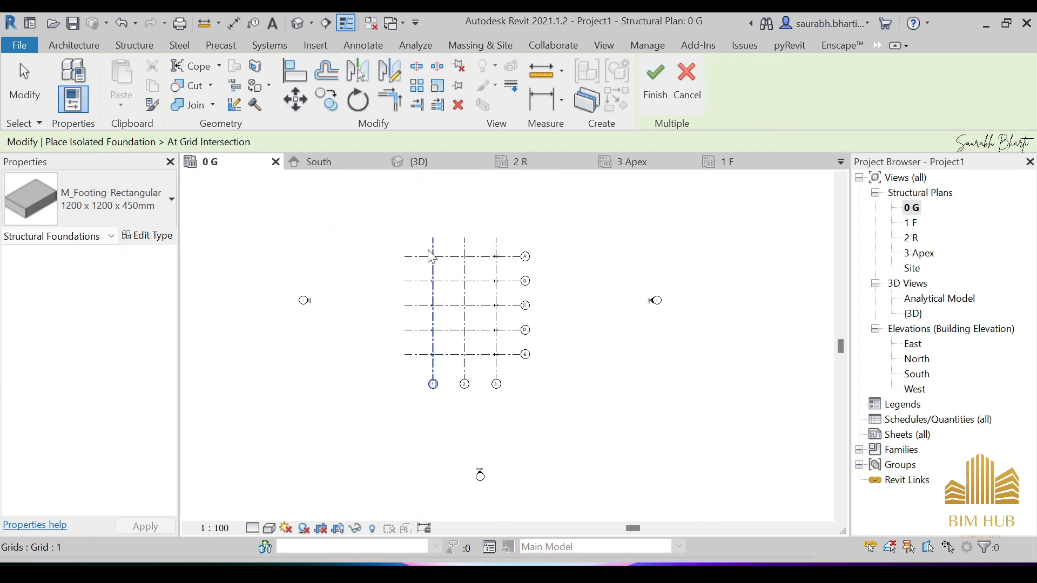
left_click_drag(422, 247, 450, 370)
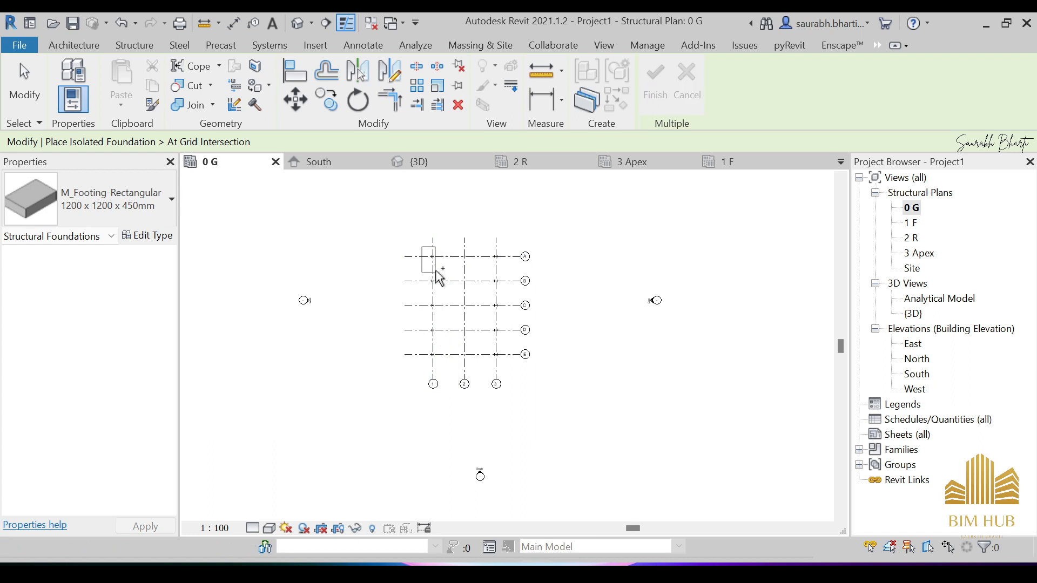
left_click_drag(436, 273, 424, 241)
scroll(454, 240, "up", 4)
left_click_drag(621, 229, 389, 250)
scroll(608, 249, "down", 2)
left_click_drag(619, 239, 613, 442)
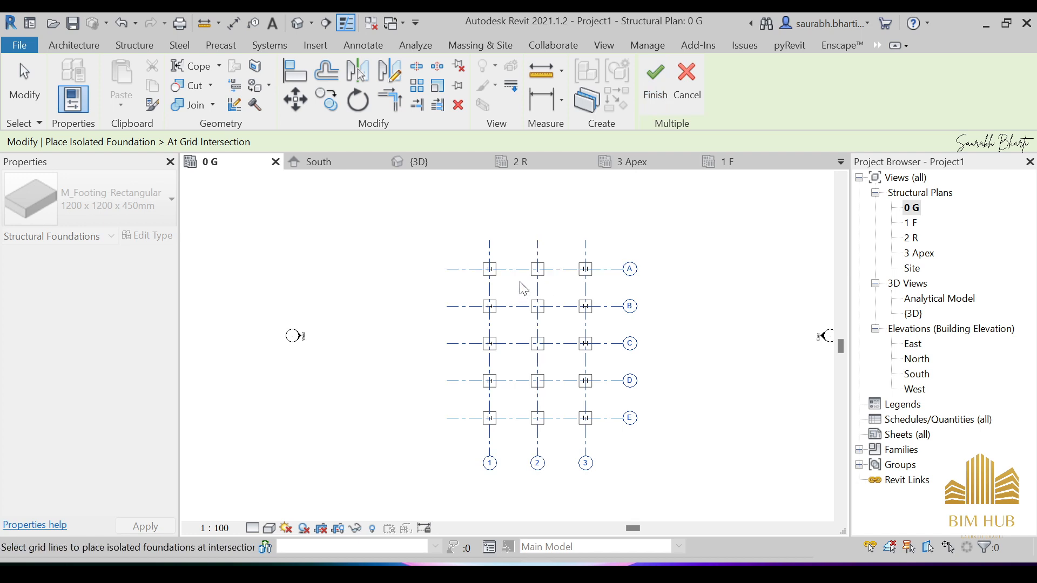
key("Escape")
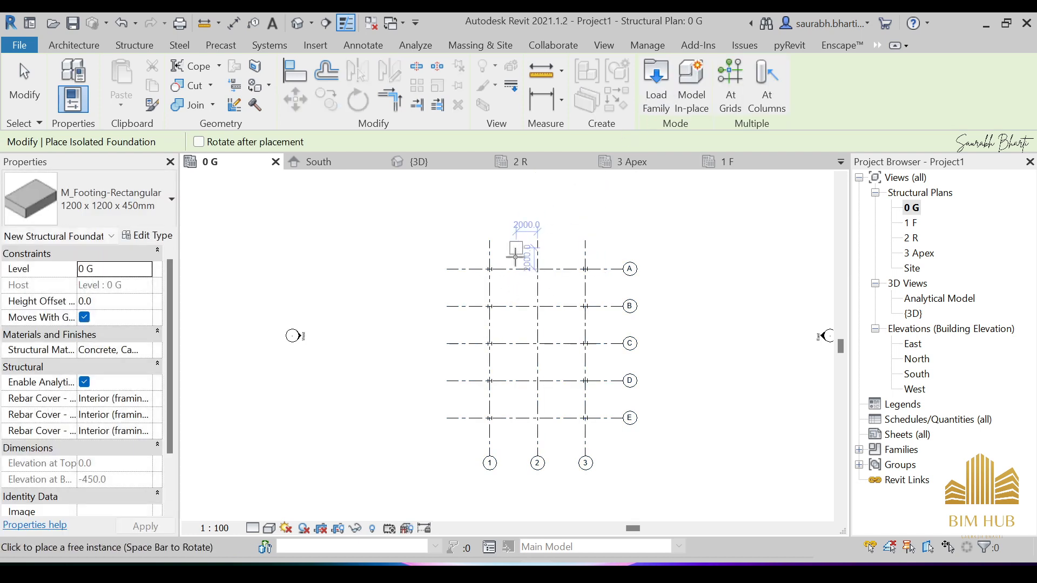
Place 1200 x 1200 x 450mm footings at every intersection of grids 1 to 3 with grids A to E
scroll(490, 270, "up", 5)
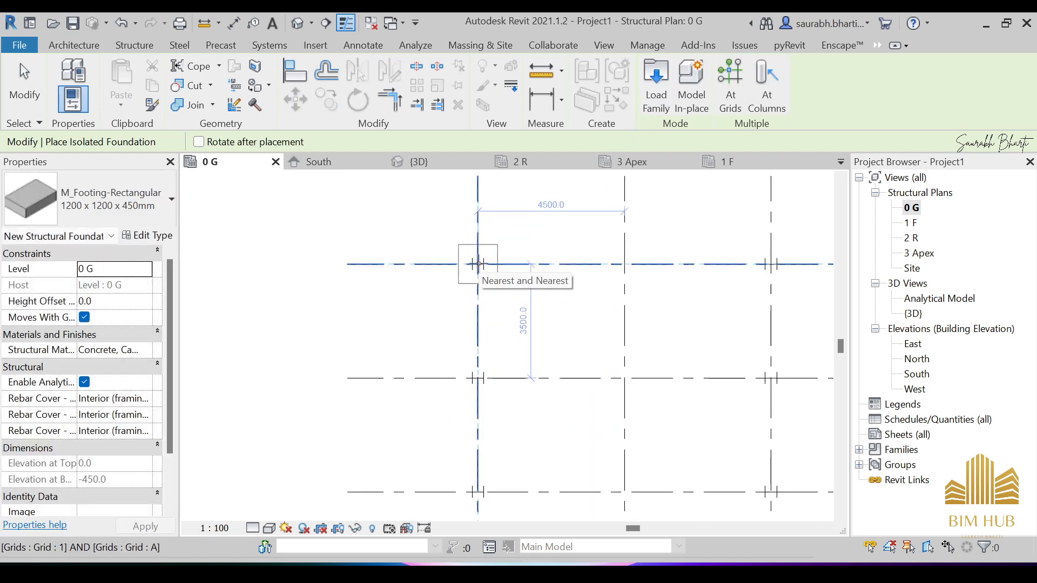
left_click(728, 89)
scroll(629, 270, "down", 5)
left_click_drag(650, 221, 616, 235)
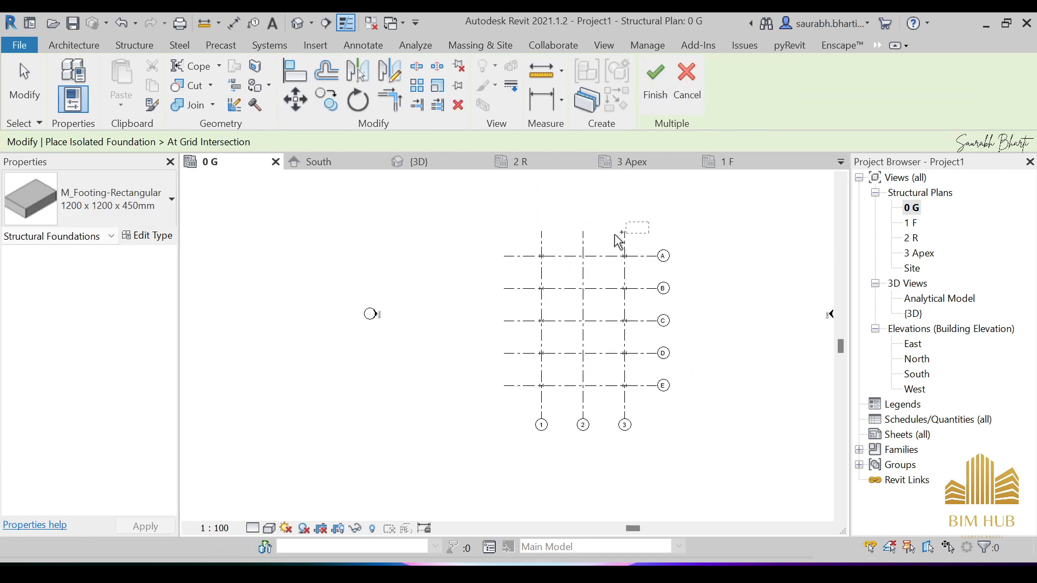
left_click_drag(533, 234, 527, 245)
left_click_drag(655, 233, 644, 407)
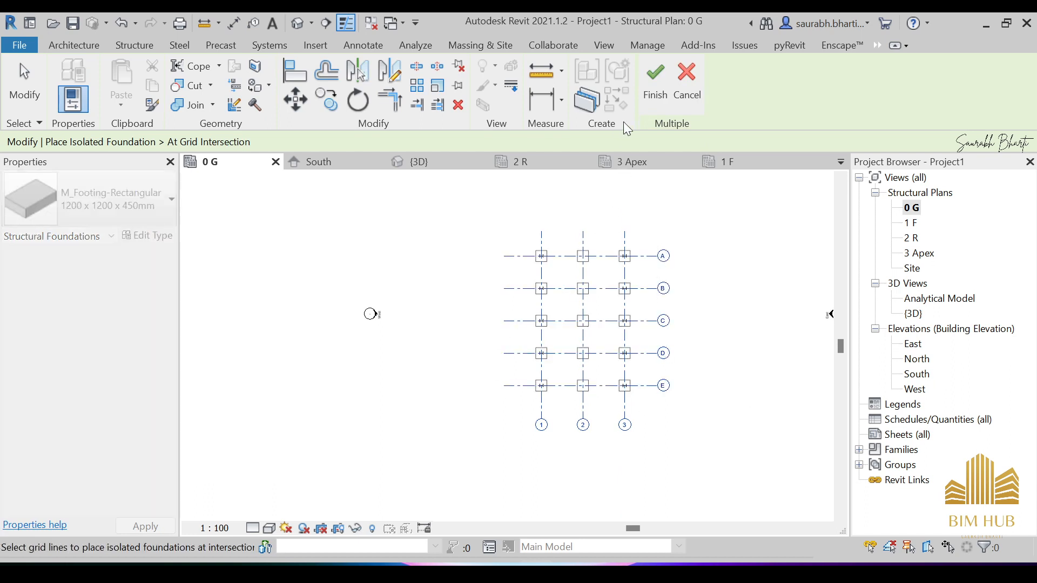
left_click(655, 81)
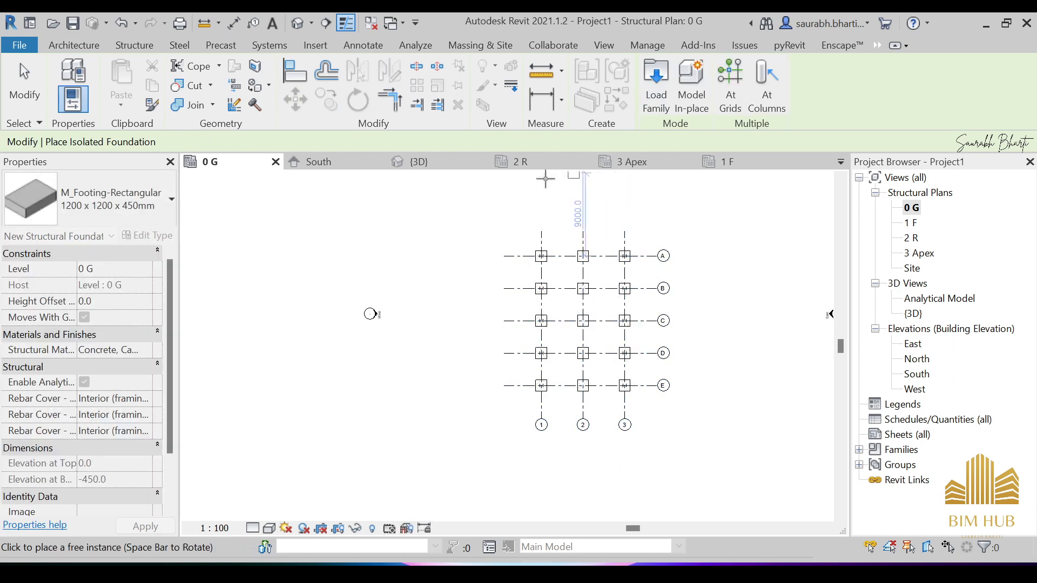
key("Escape")
key("Escape")
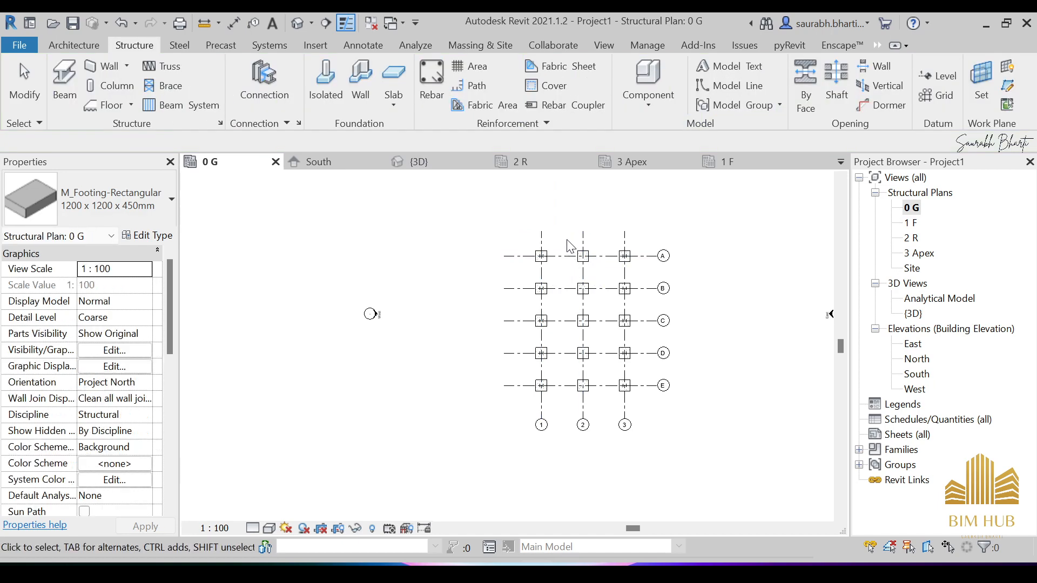
Delete the footings along grid 2 and inspect the remaining foundations under the columns in the 3D view
left_click_drag(563, 233, 607, 417)
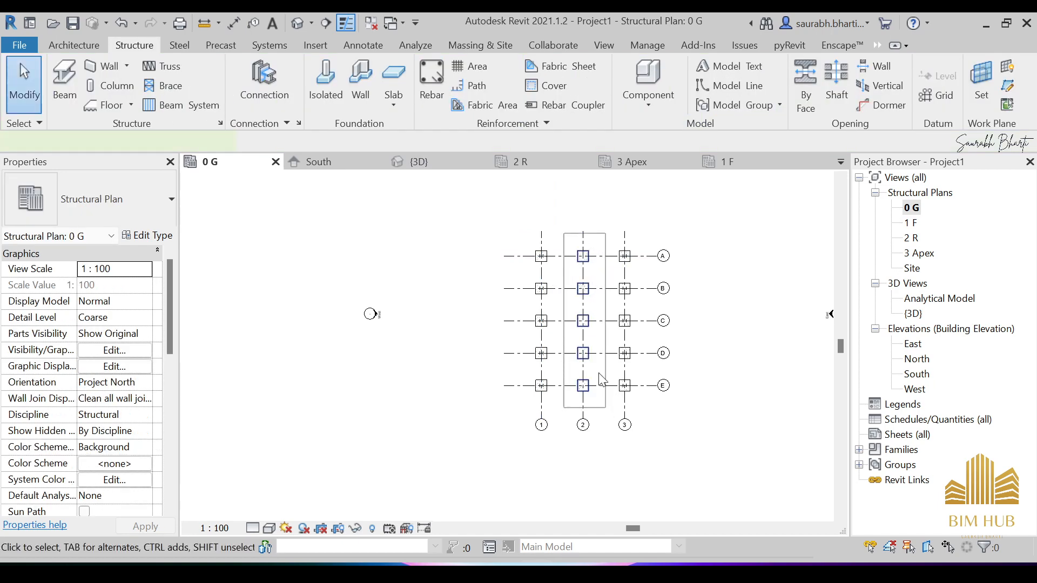
key("Delete")
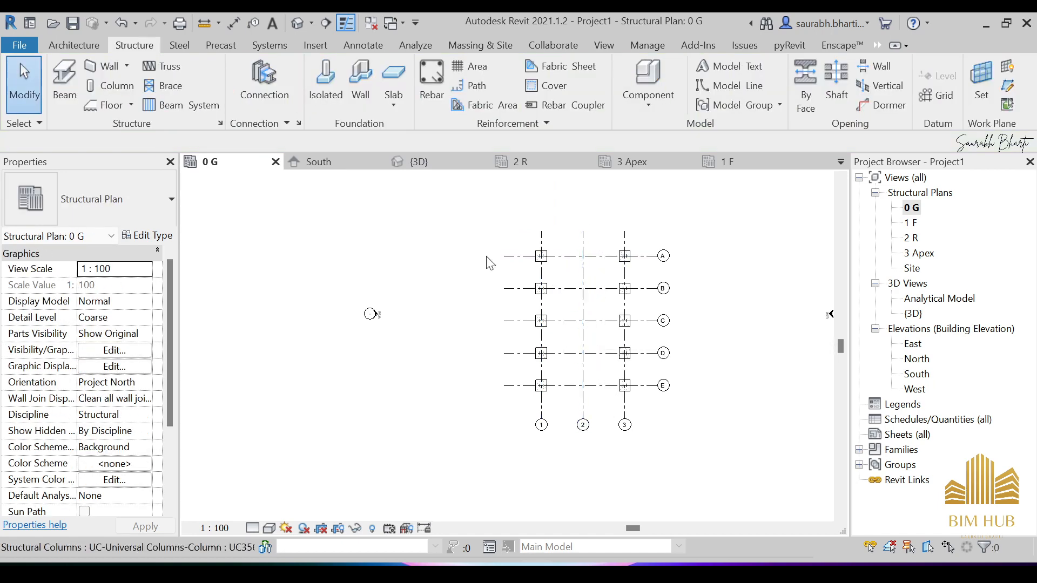
left_click(305, 23)
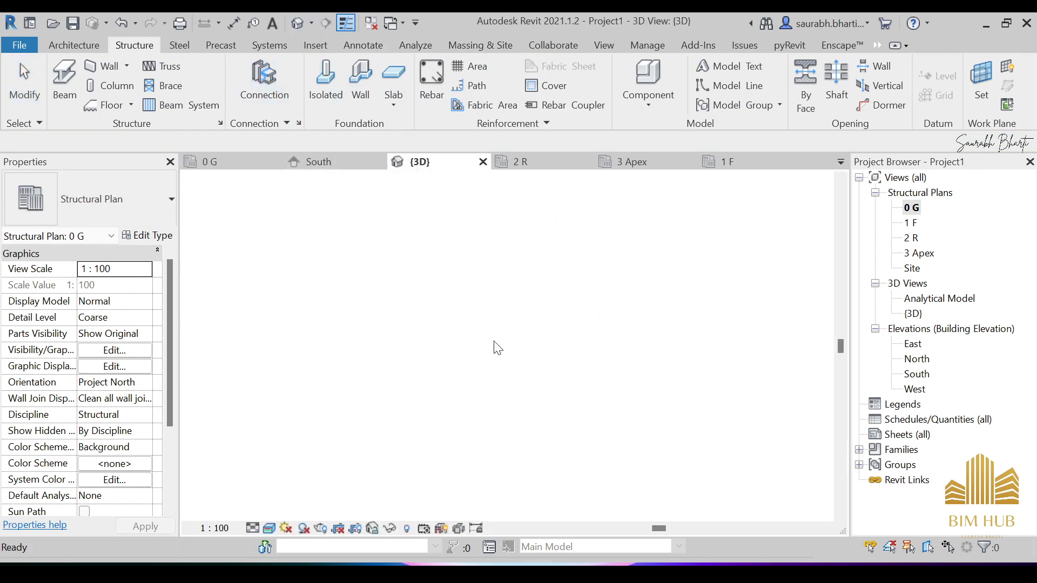
middle_click_drag(446, 401, 481, 481, "shift")
middle_click_drag(418, 421, 526, 365, "shift")
scroll(493, 339, "down", 5)
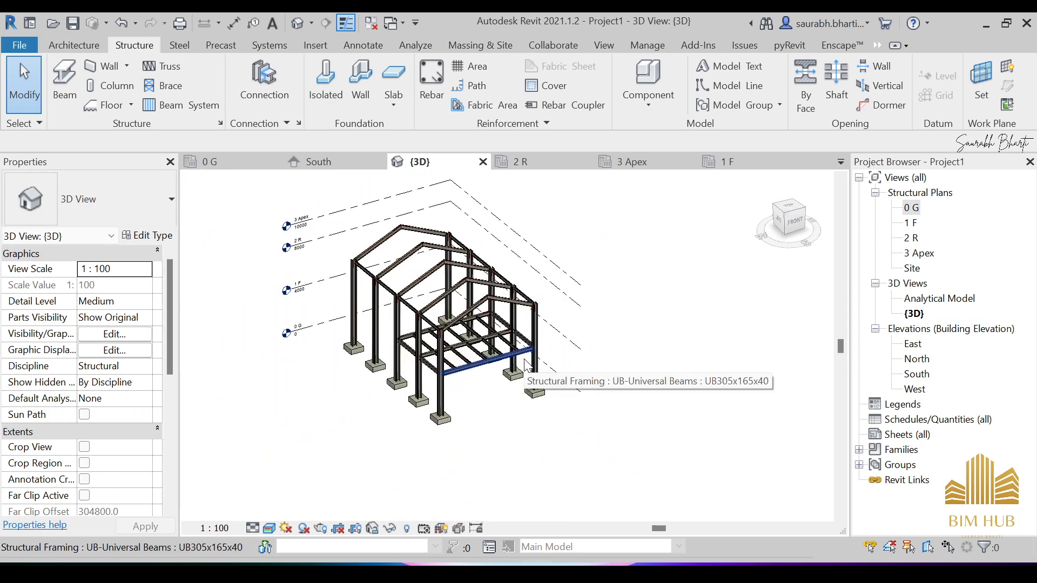
middle_click_drag(526, 365, 477, 317, "shift")
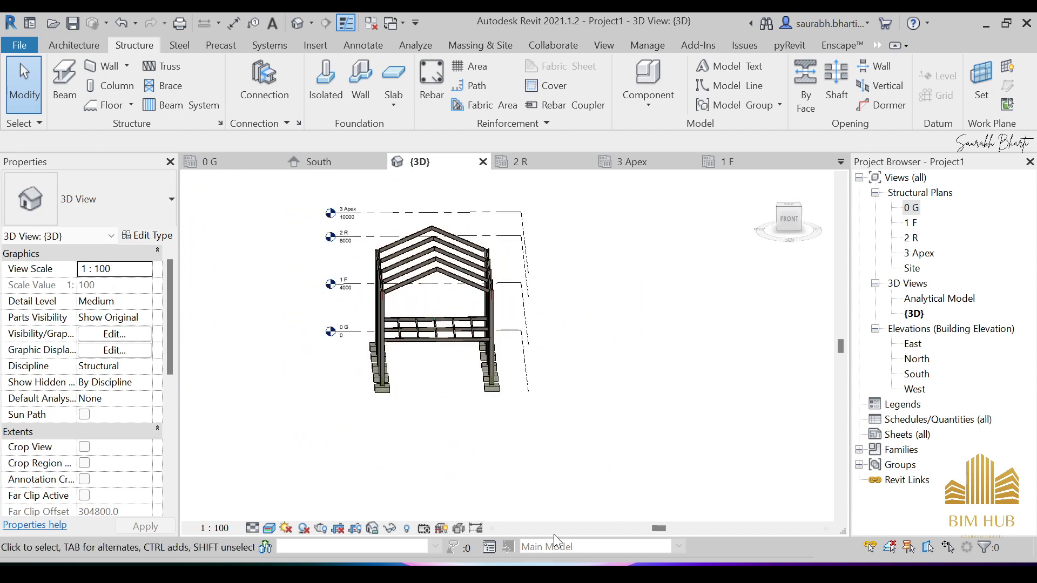
key("alt+Tab")
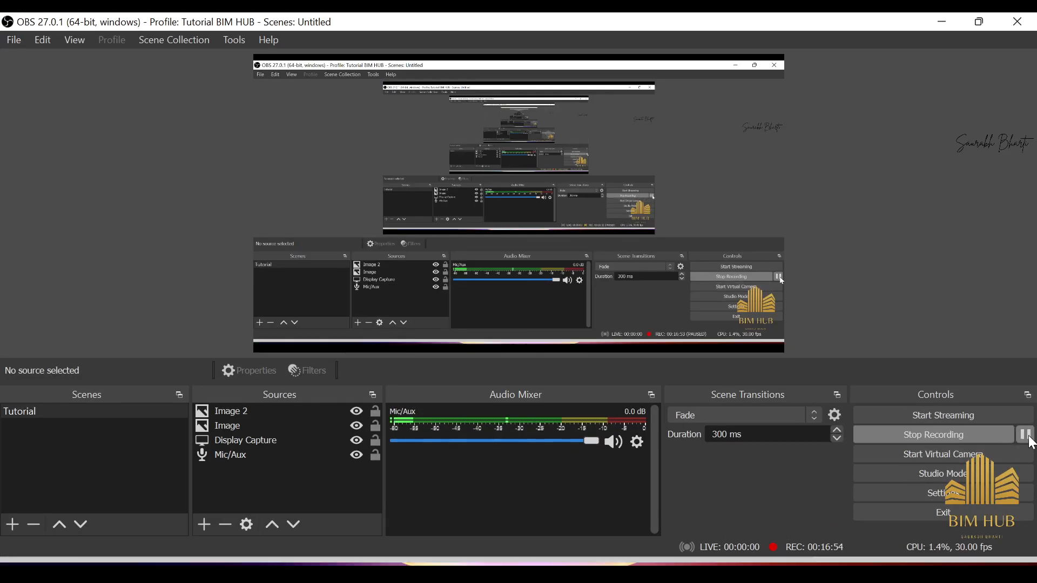
left_click(946, 21)
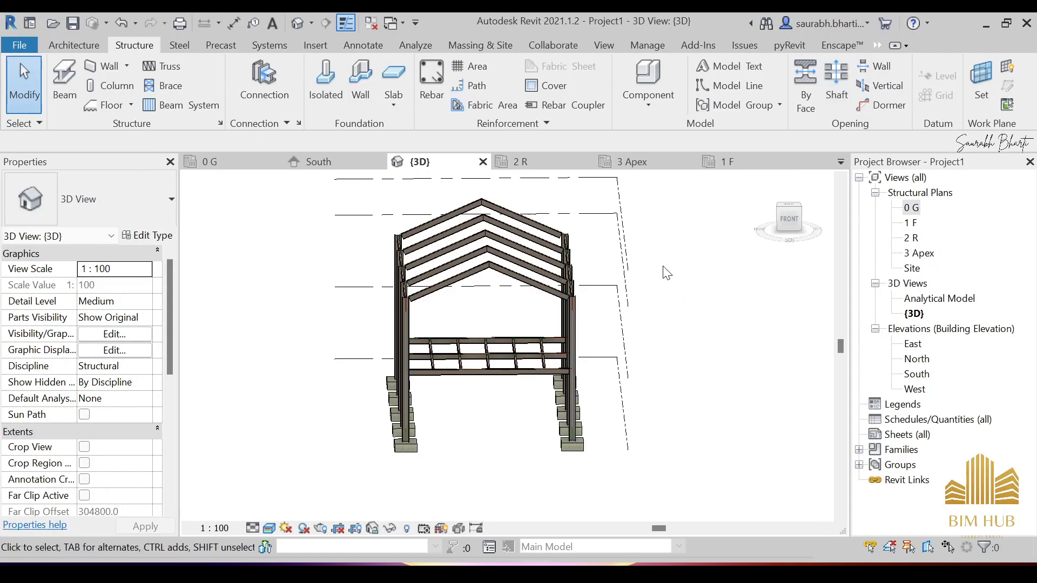
Start the Beam tool and save the project to the Desktop as Steel Frame
left_click(65, 90)
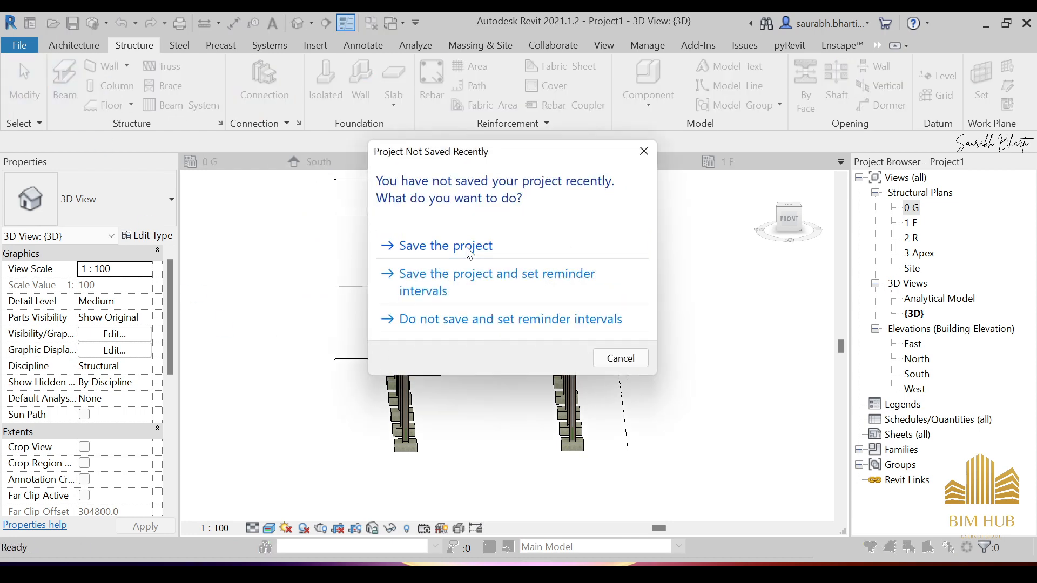
left_click(477, 250)
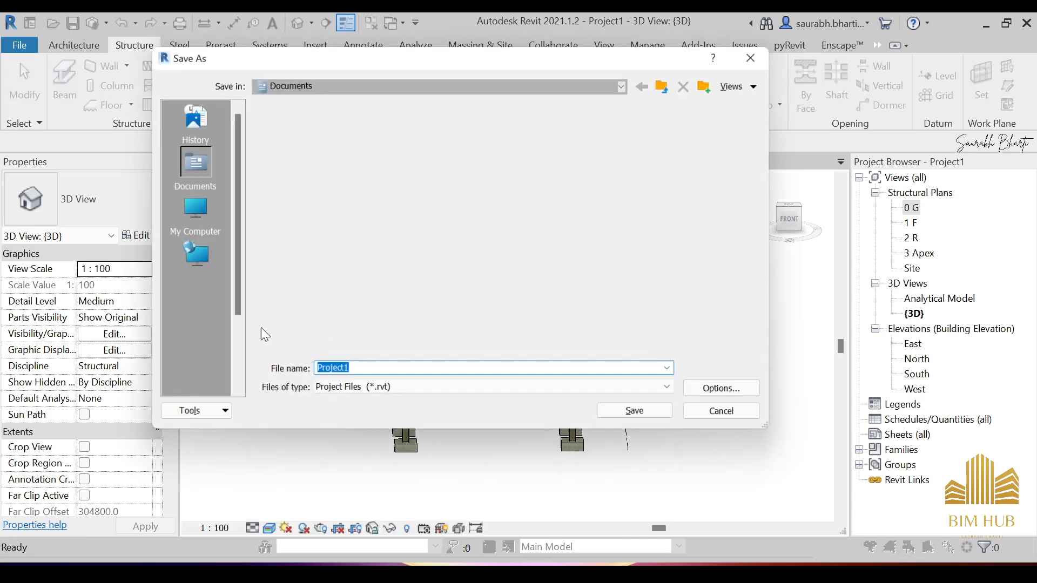
left_click(192, 350)
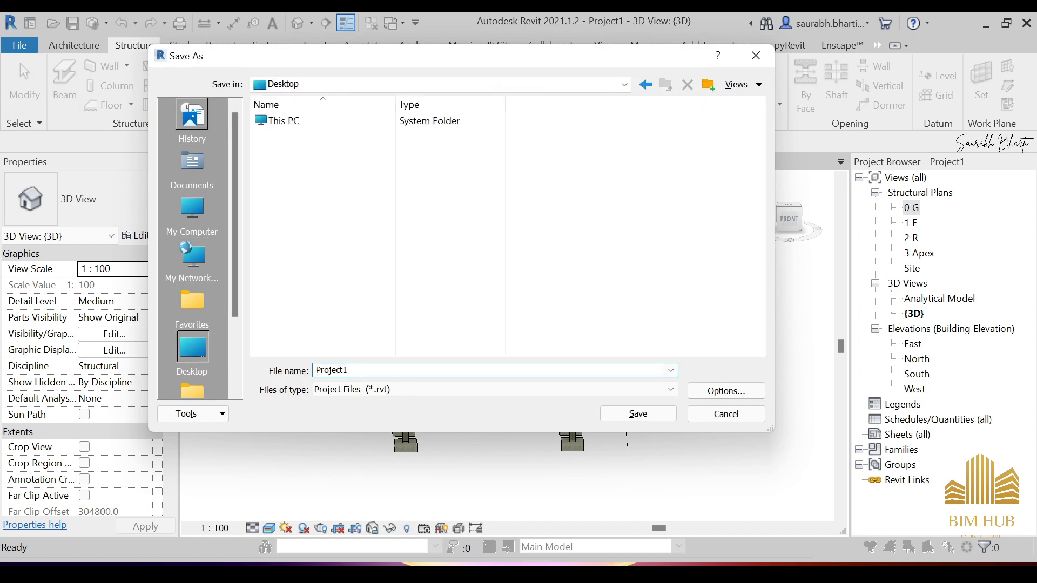
type("D")
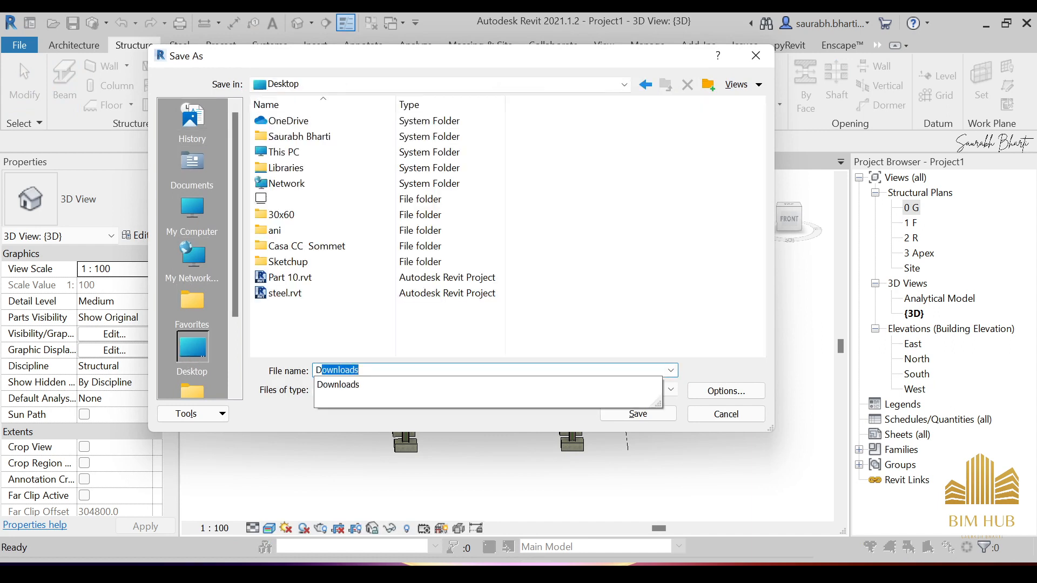
key("BackSpace")
key("BackSpace")
type("Steel Frame")
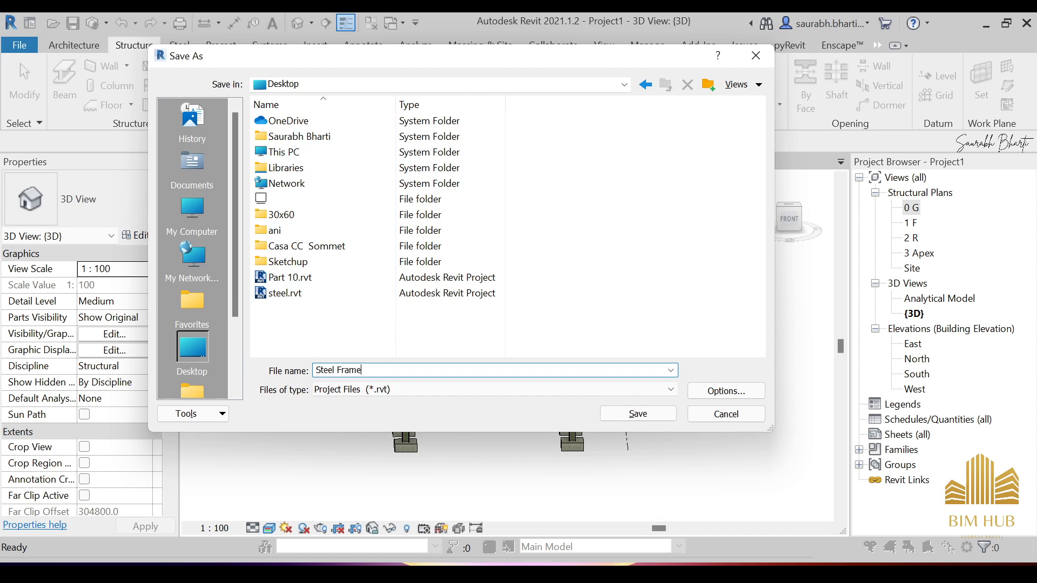
left_click(638, 413)
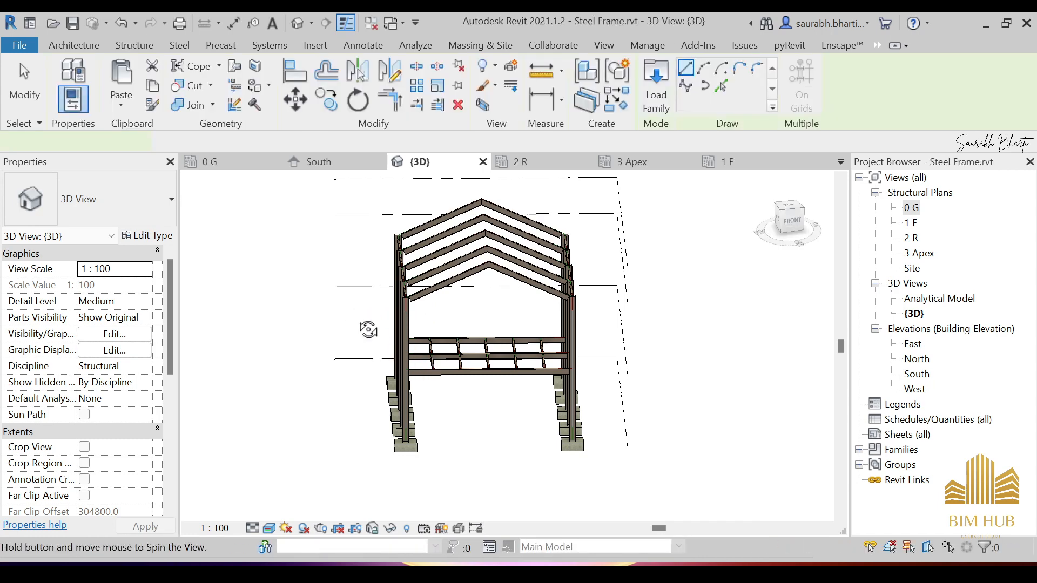
Browse the English family library to Structural Framing > Light Gauge Steel for a new beam family
middle_click_drag(368, 329, 393, 384, "shift")
middle_click_drag(520, 362, 480, 319, "shift")
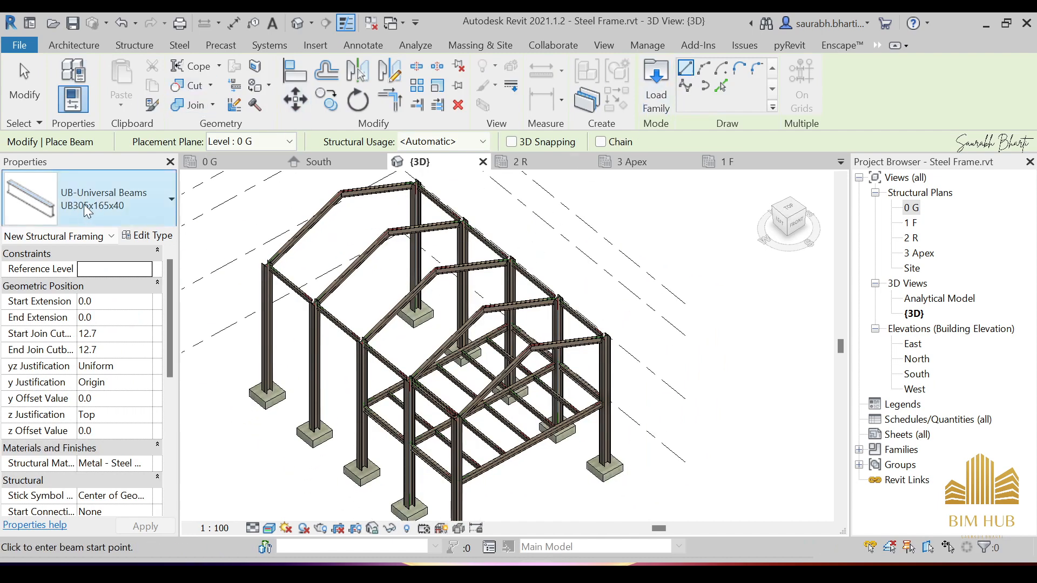
left_click(643, 109)
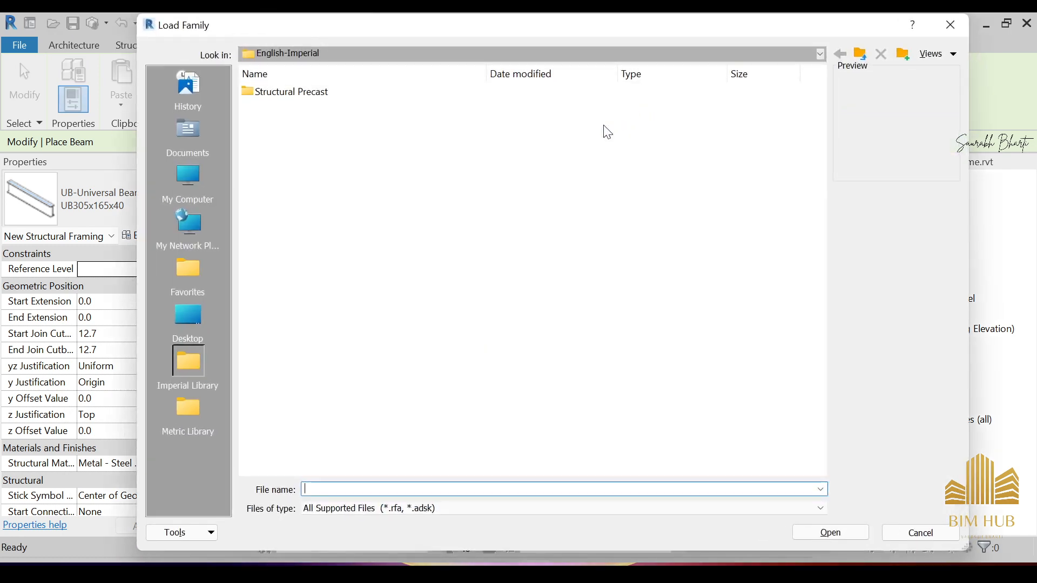
left_click(397, 56)
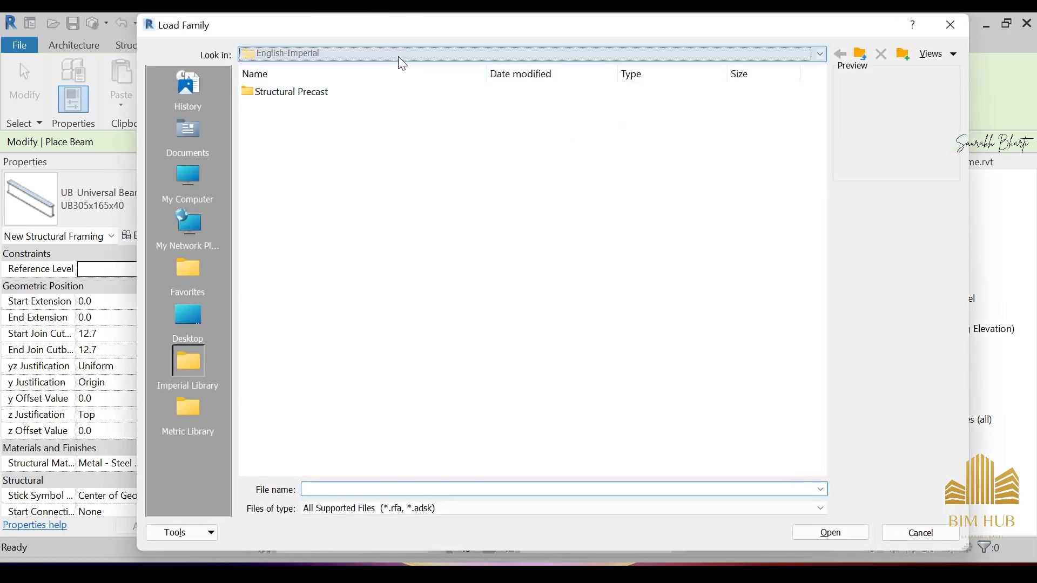
left_click(394, 146)
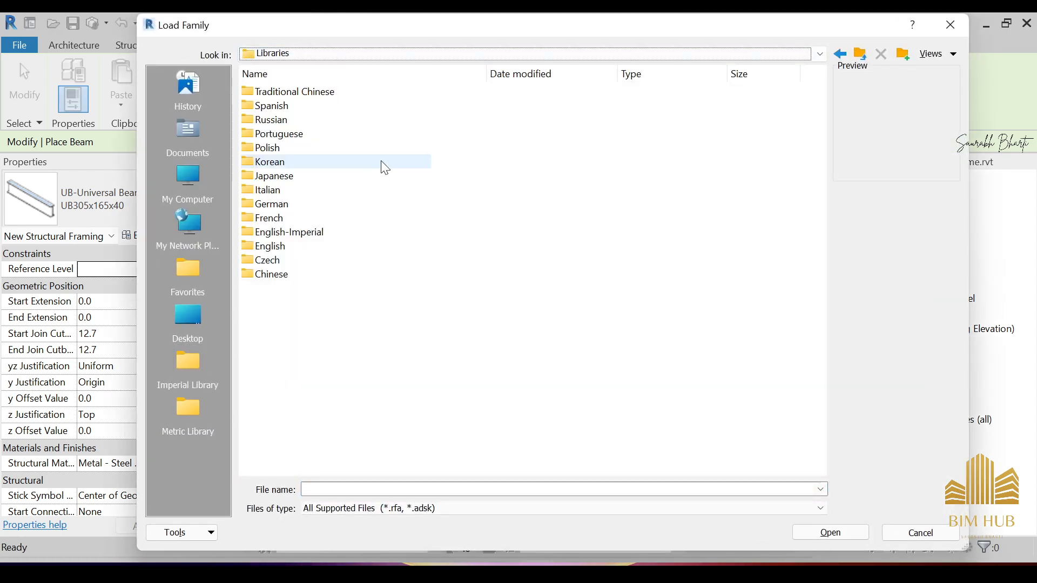
left_click(275, 250)
double_click(276, 251)
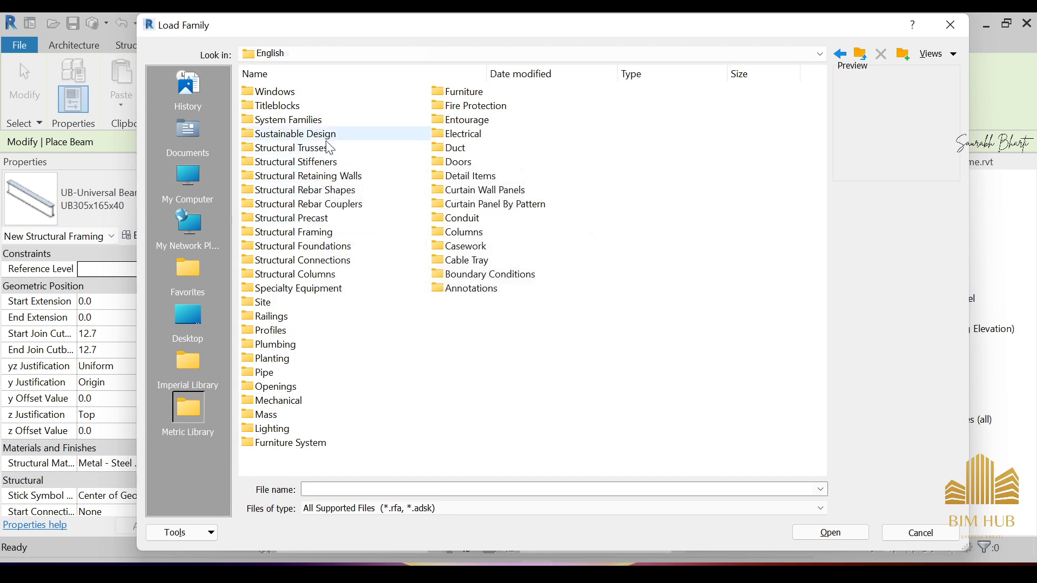
left_click(316, 221)
key("Return")
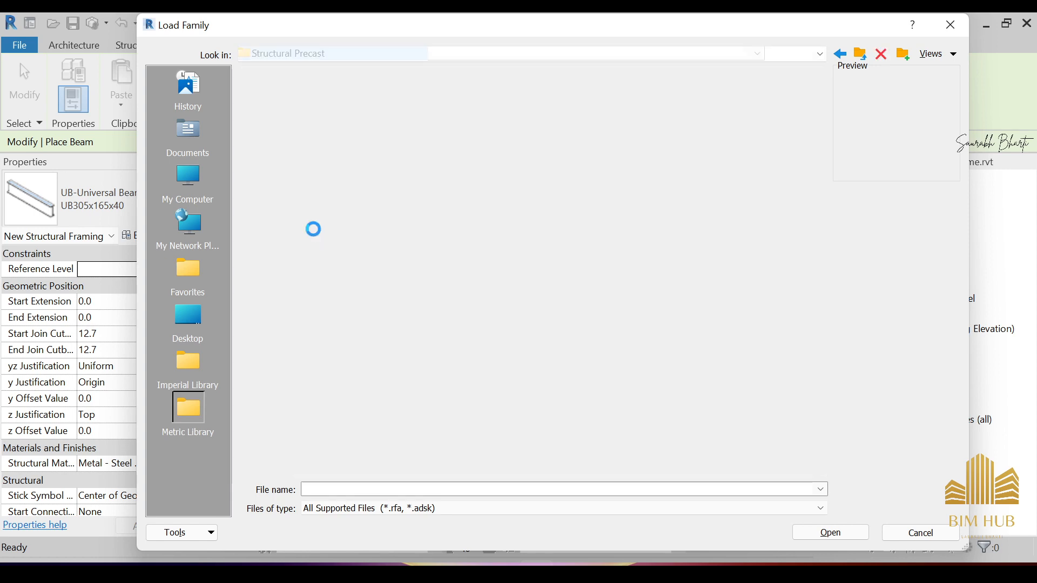
key("BackSpace")
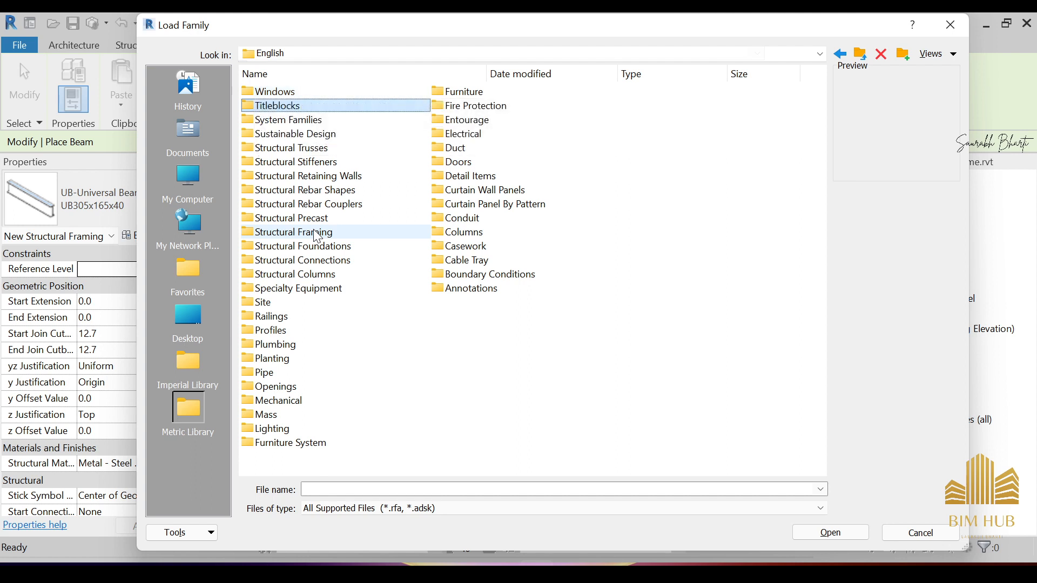
double_click(315, 234)
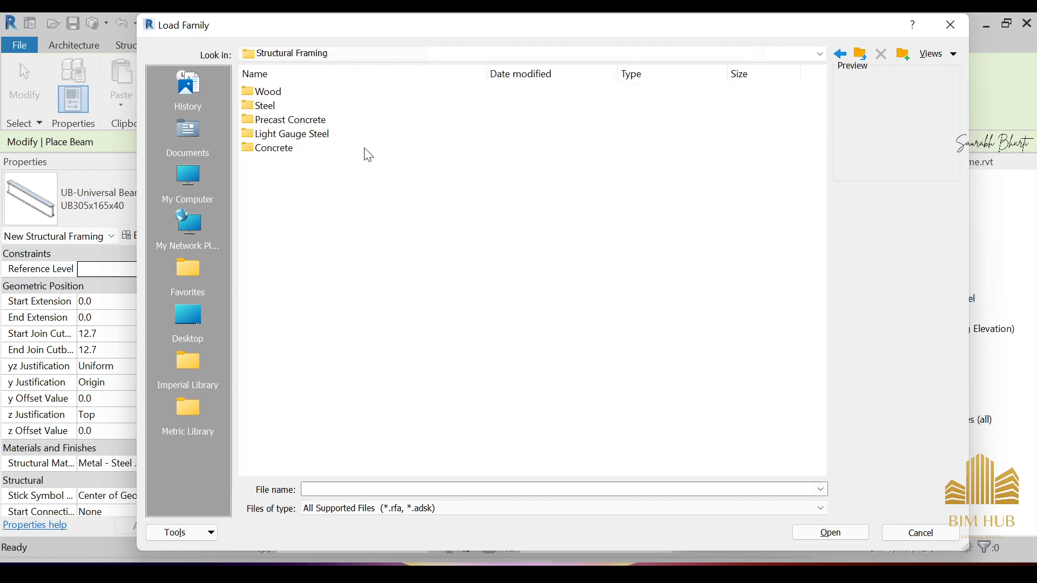
double_click(299, 135)
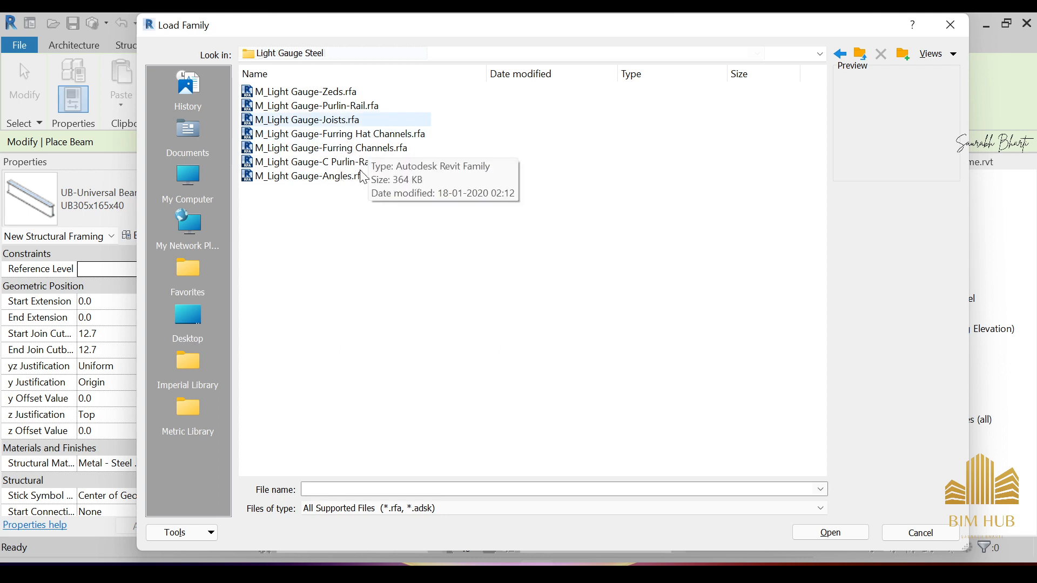
Compare the zed and purlin-rail family previews and open M_Light Gauge-Zeds.rfa for loading
left_click(353, 98)
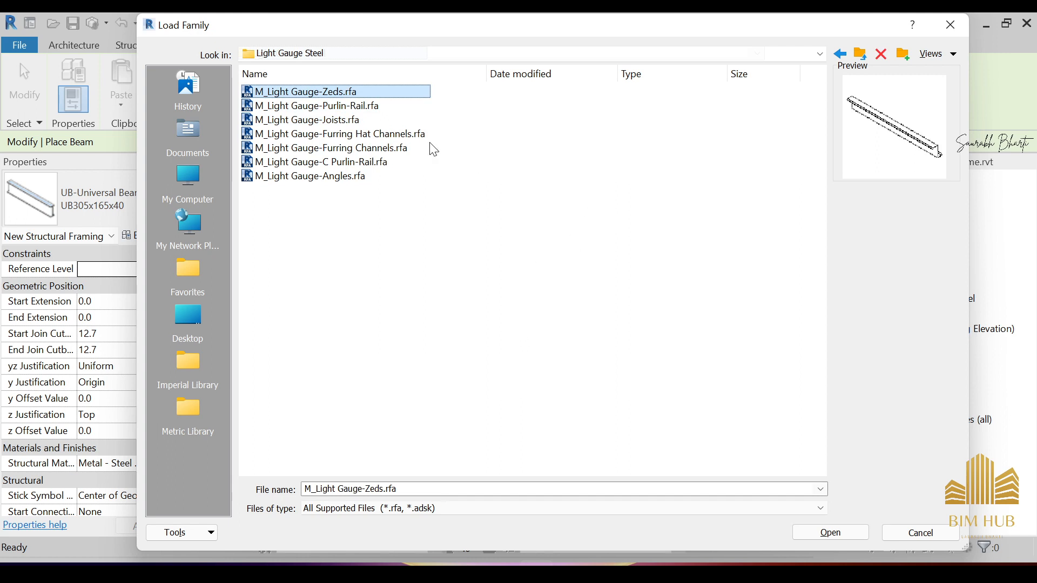
left_click(374, 106)
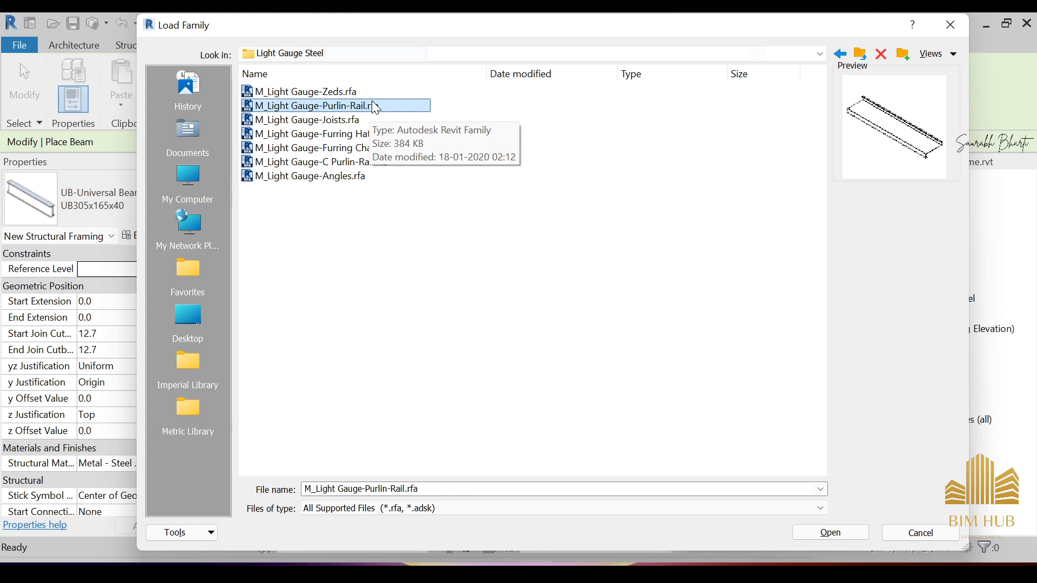
left_click(346, 92)
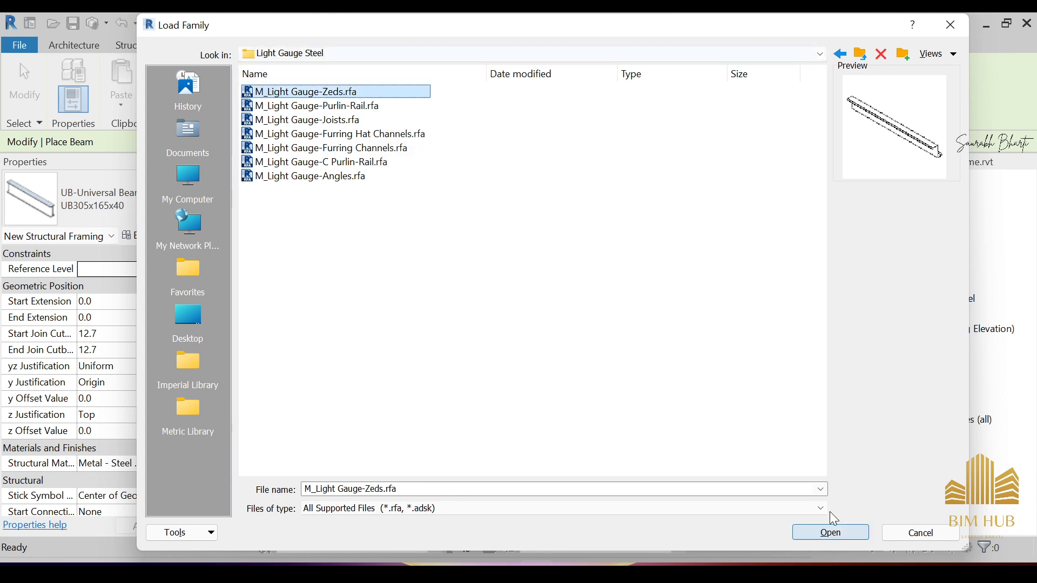
left_click(852, 535)
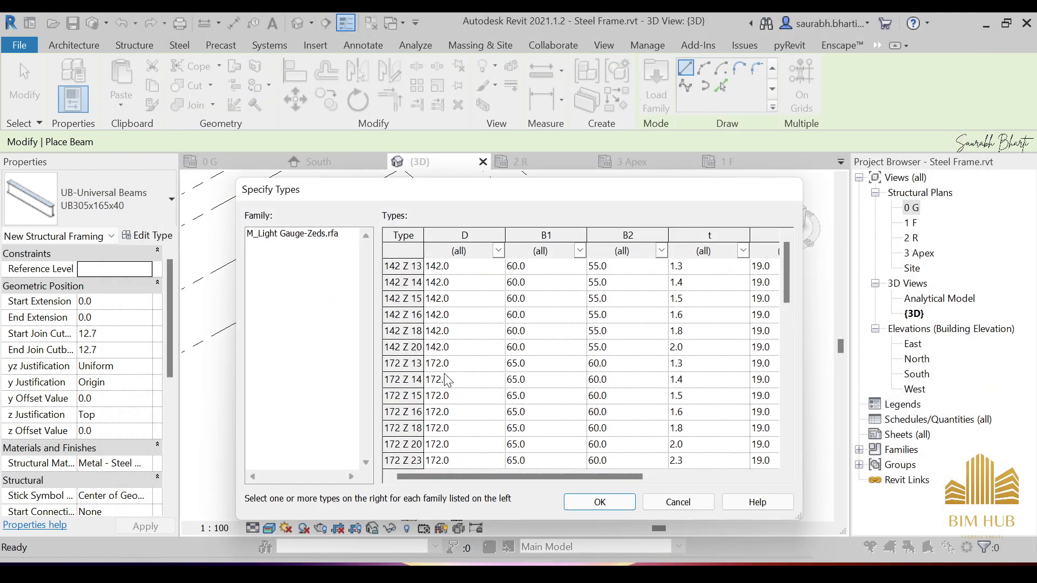
Load the 142 Z 20 type of the M_Light Gauge-Zeds family into the project
scroll(447, 380, "down", 10)
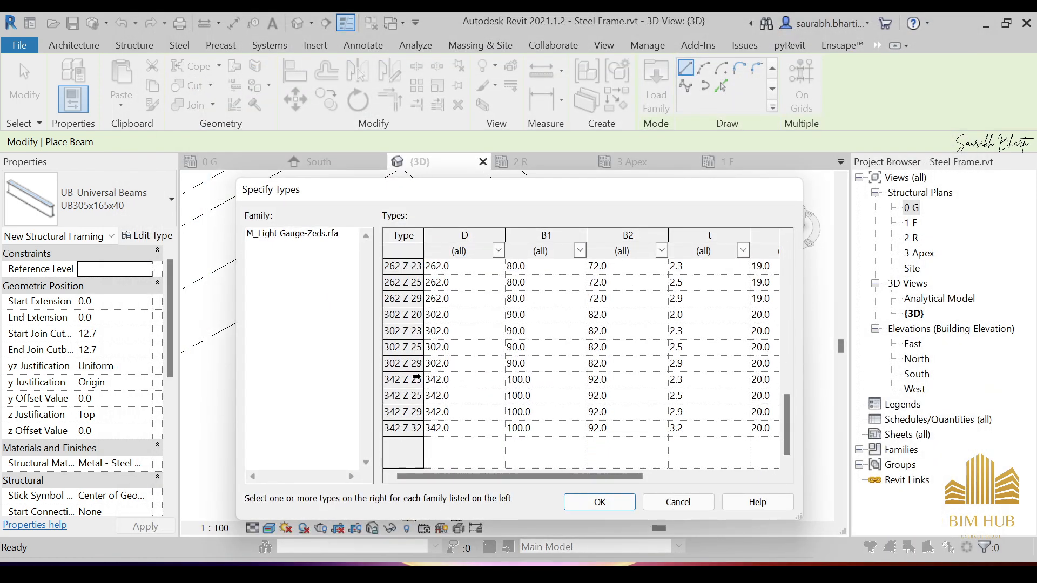
scroll(415, 378, "up", 10)
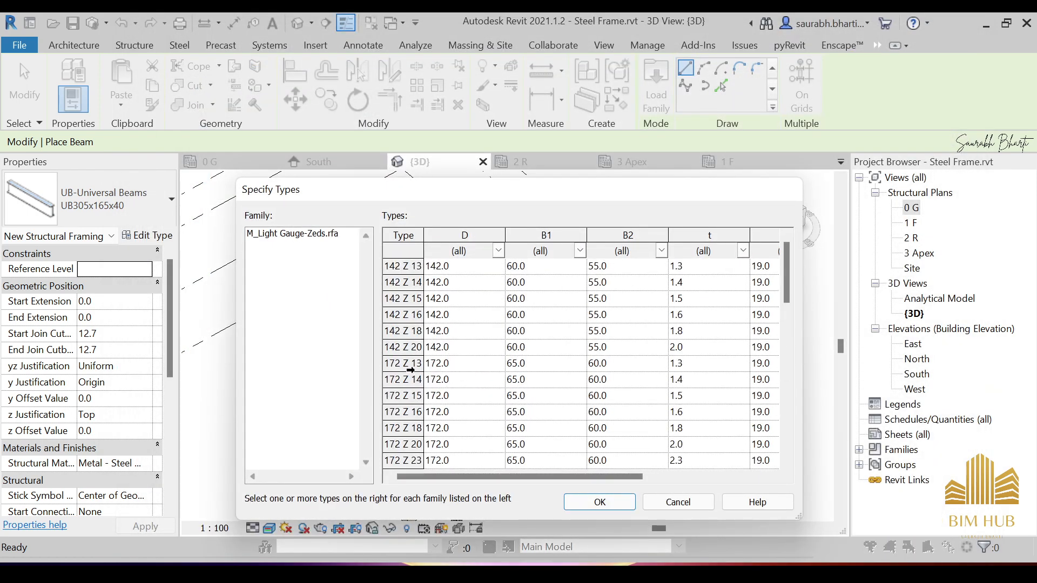
left_click(405, 331)
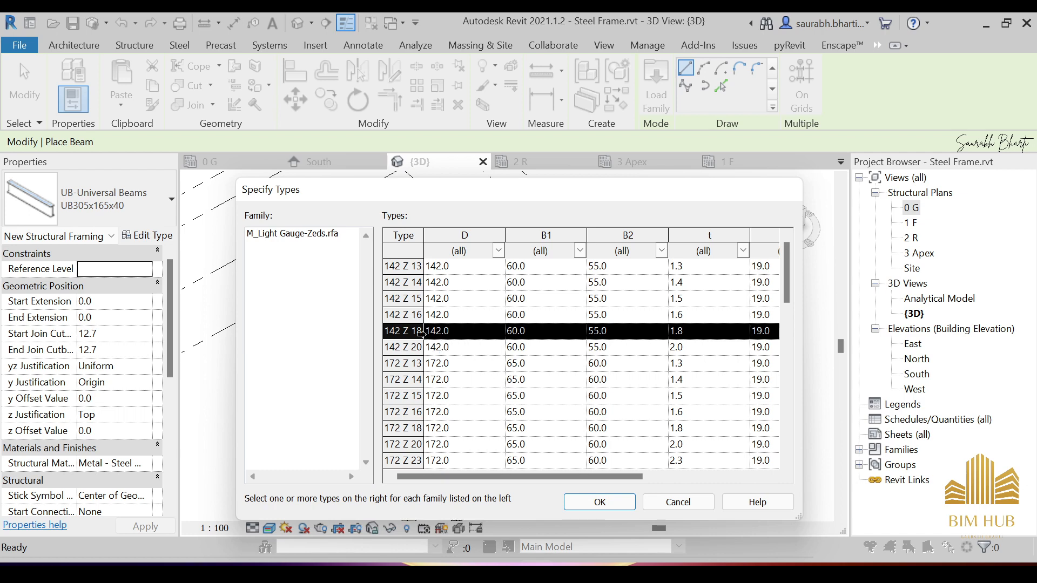
left_click(413, 347)
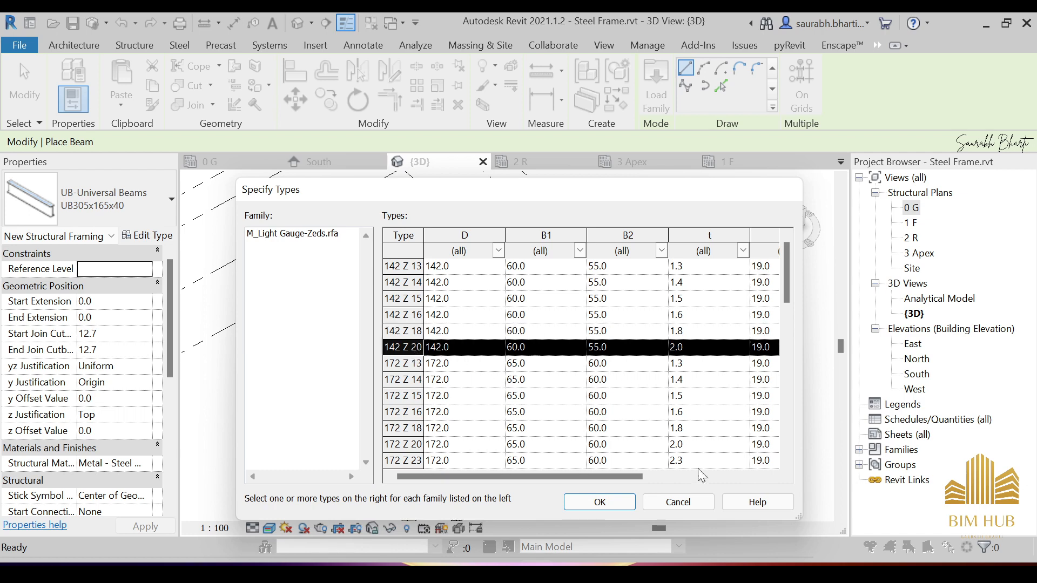
left_click(600, 503)
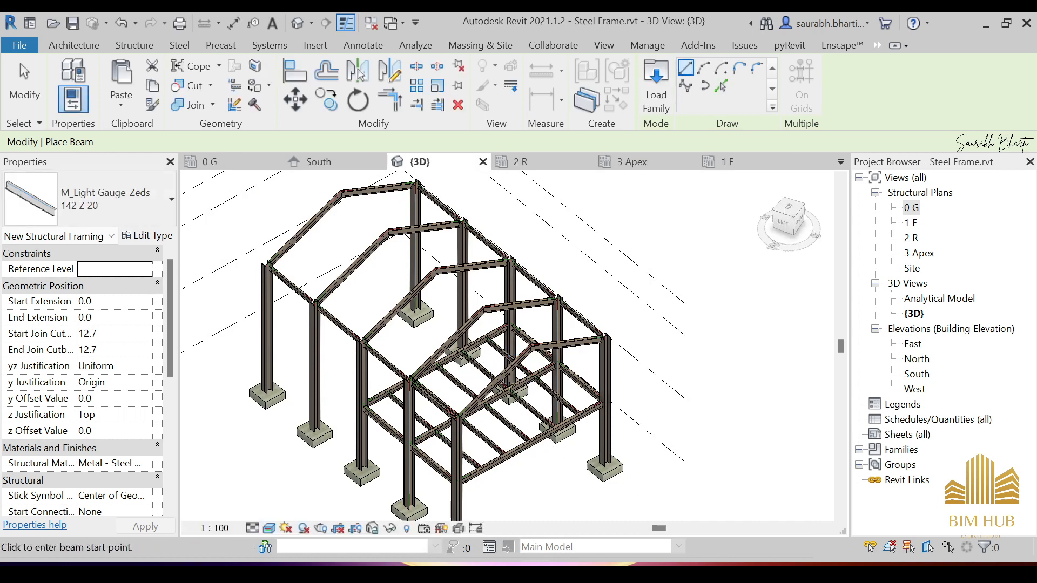
With 3D snapping enabled, place a 142 Z 20 purlin about 3500 mm long between the apexes of the two front rafter frames
scroll(586, 297, "up", 6)
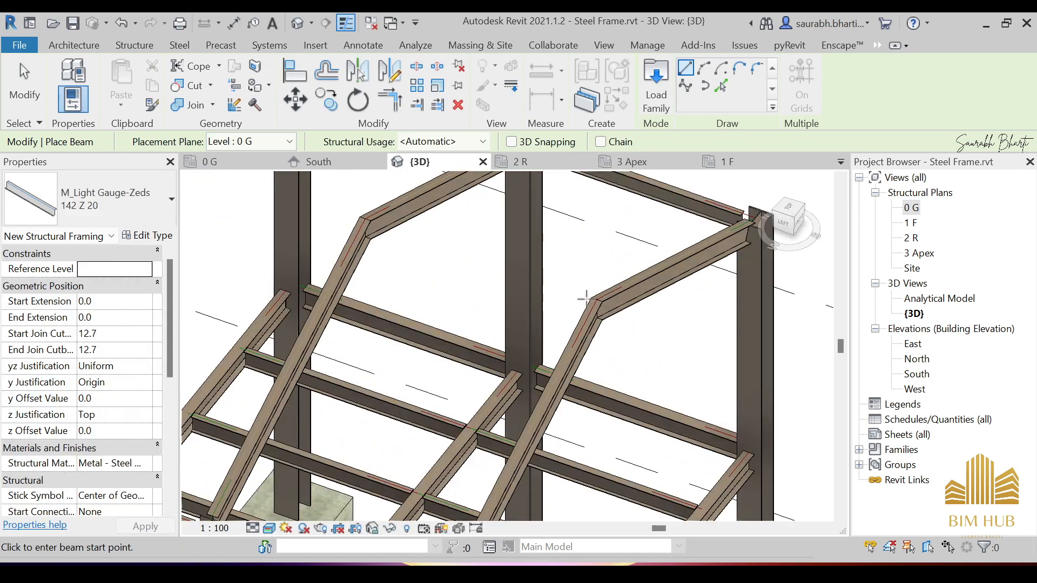
scroll(585, 297, "up", 2)
scroll(586, 297, "down", 4)
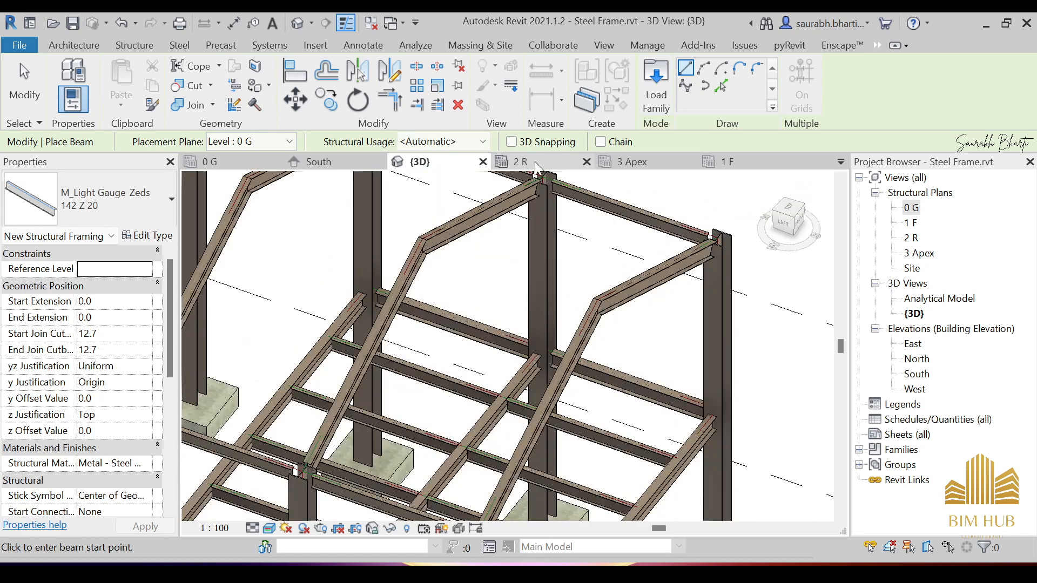
left_click(510, 142)
scroll(425, 230, "up", 4)
left_click(426, 230)
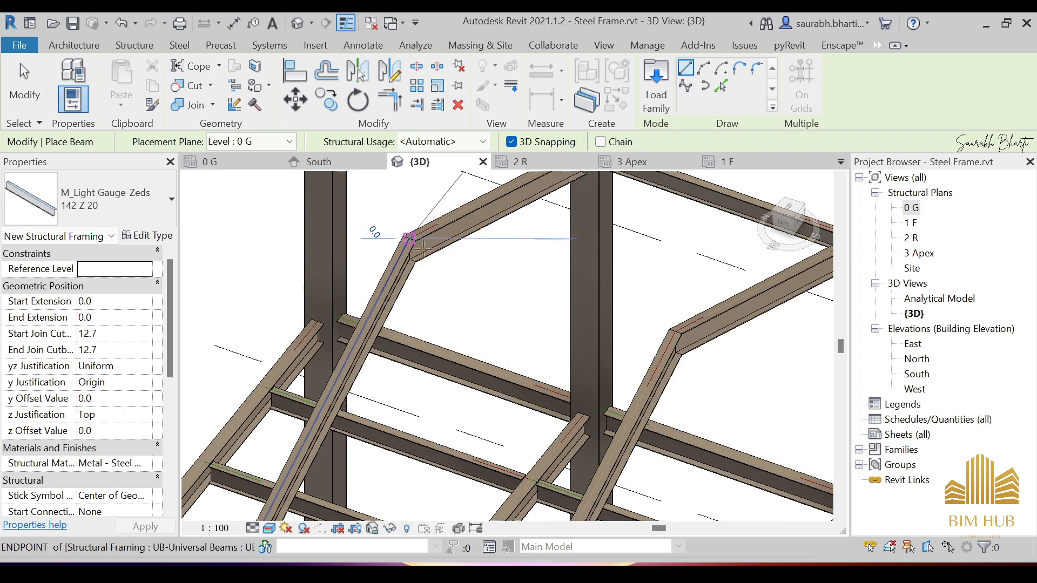
left_click(409, 238)
left_click(675, 330)
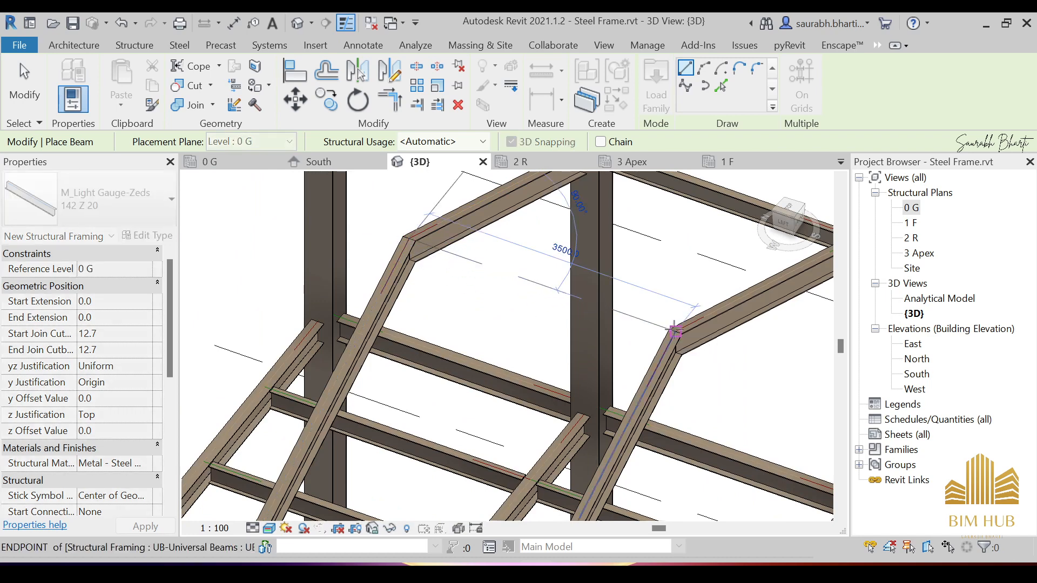
middle_click_drag(530, 295, 544, 321, "shift")
key("Escape")
key("Escape")
Orient the 3D view to the front of the frame and set its visual style to Wireframe
scroll(546, 373, "down", 10)
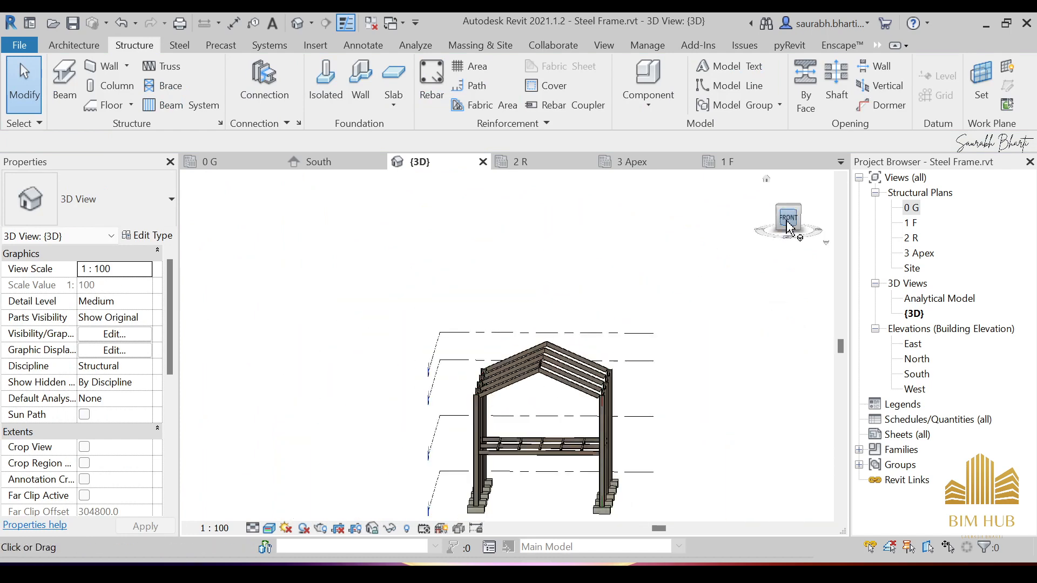
double_click(910, 209)
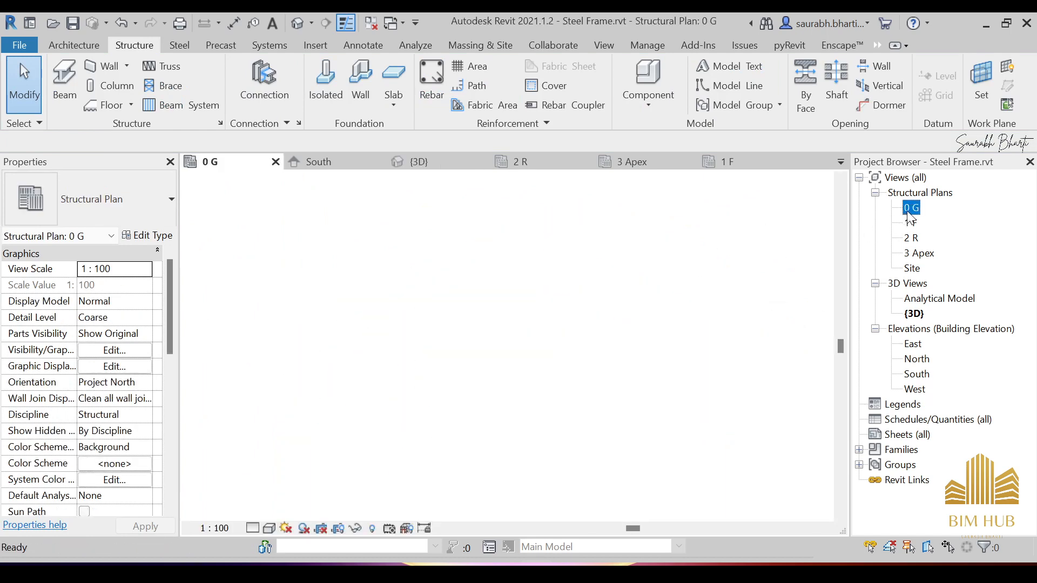
left_click(297, 23)
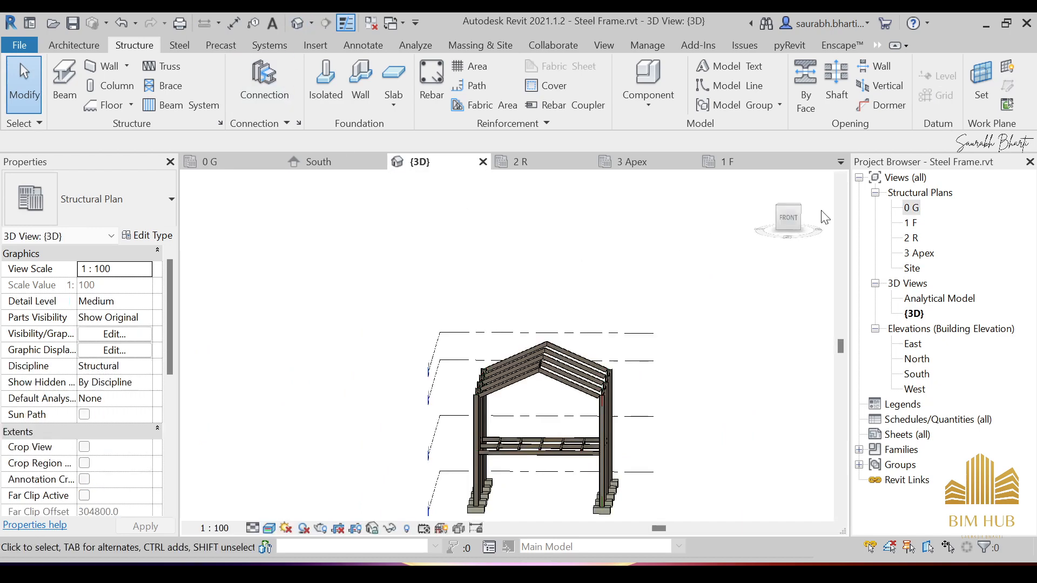
left_click(787, 218)
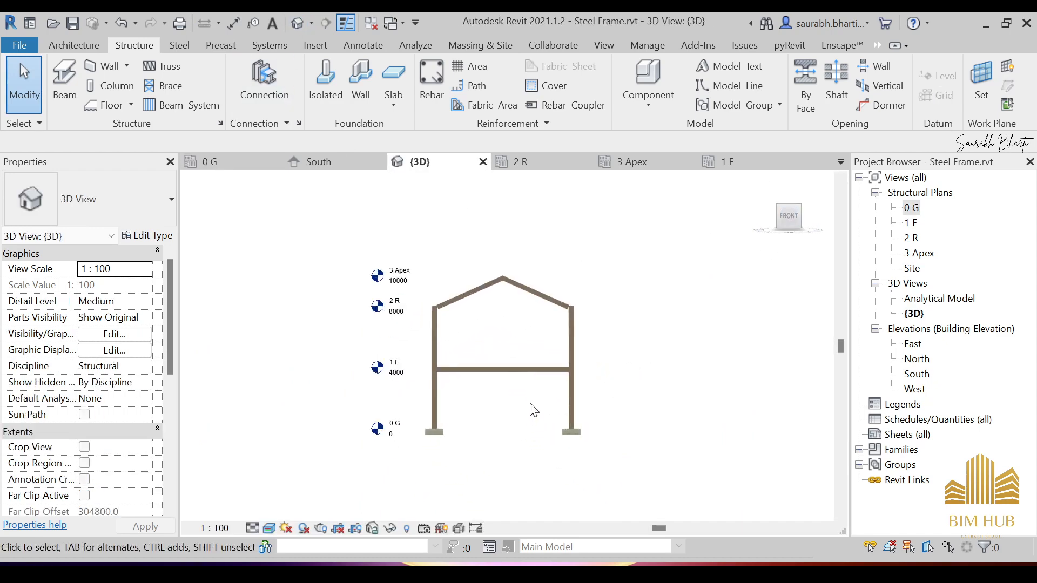
scroll(535, 410, "up", 3)
middle_click_drag(527, 423, 520, 430)
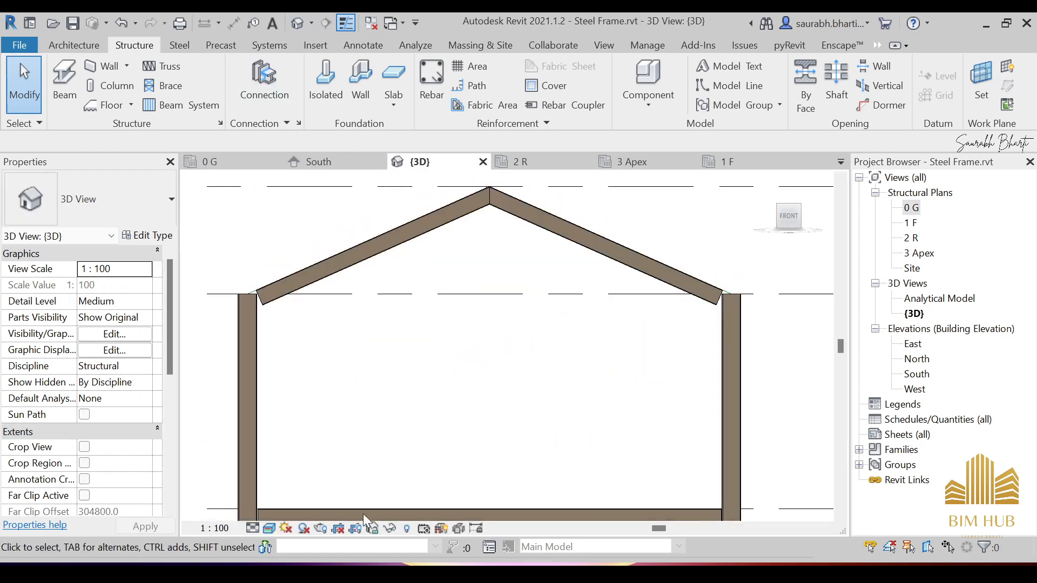
left_click(270, 527)
left_click(293, 445)
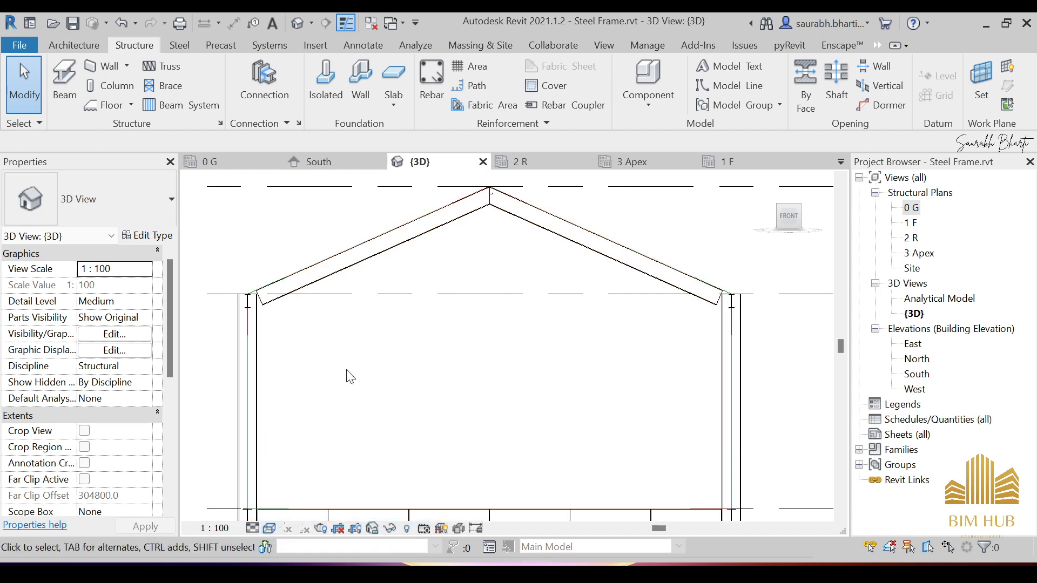
Select the zed purlin at the roof apex and examine how its section sits against the rafters
scroll(502, 209, "up", 3)
left_click(492, 228)
middle_click_drag(509, 267, 504, 345)
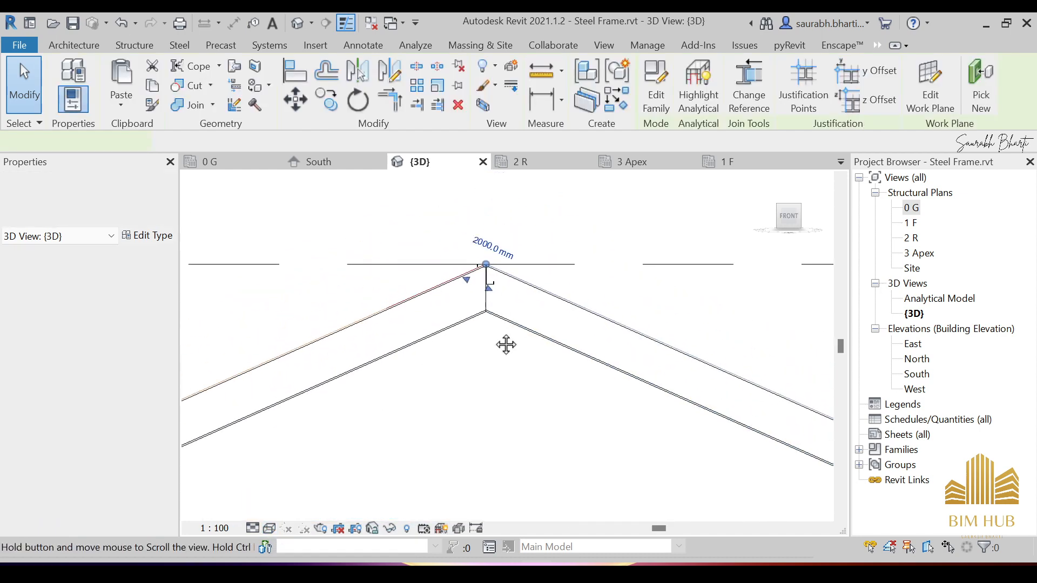
left_click(505, 345)
scroll(484, 279, "up", 4)
left_click(514, 311)
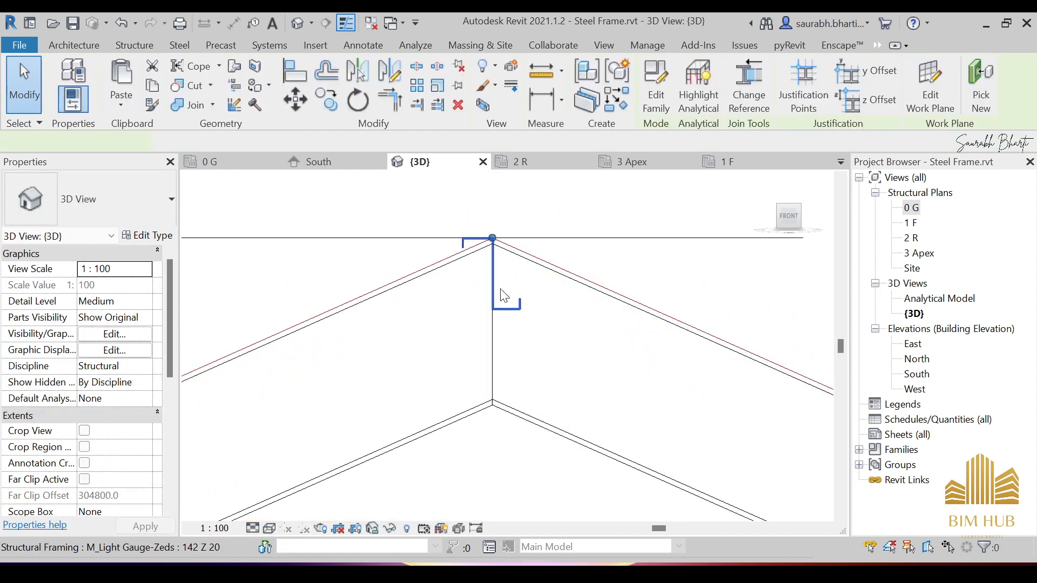
scroll(483, 343, "down", 1)
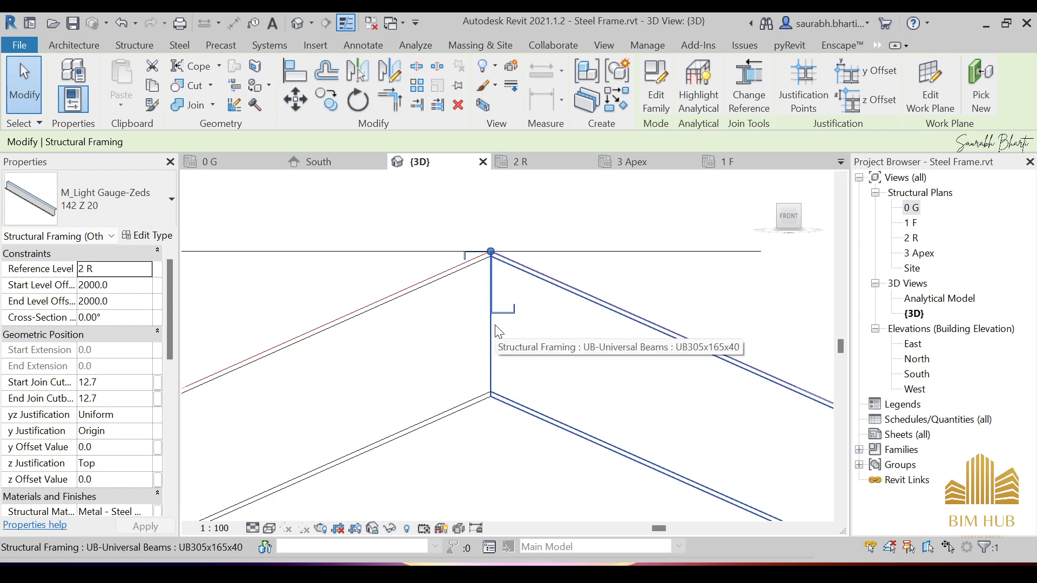
middle_click_drag(496, 331, 503, 301, "shift")
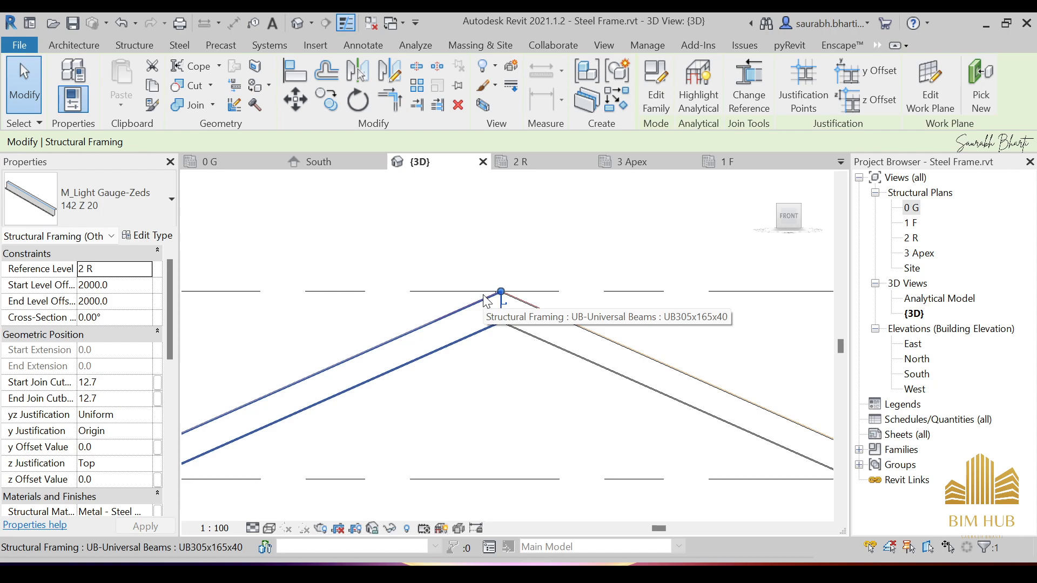
Remove the zed purlin from between the two front rafter apexes
middle_click_drag(470, 288, 510, 307, "shift")
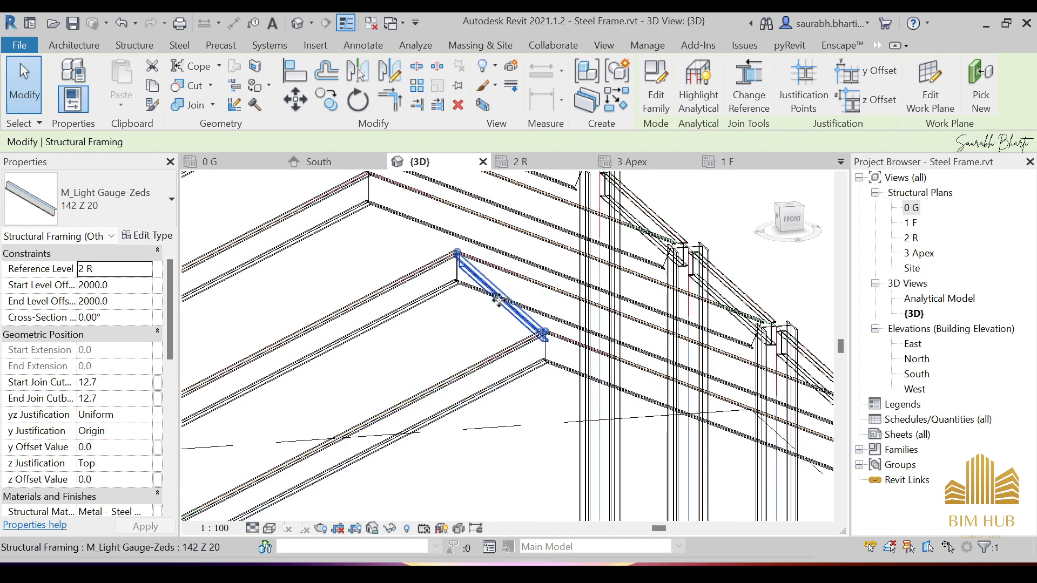
key("Escape")
left_click(510, 307)
key("Escape")
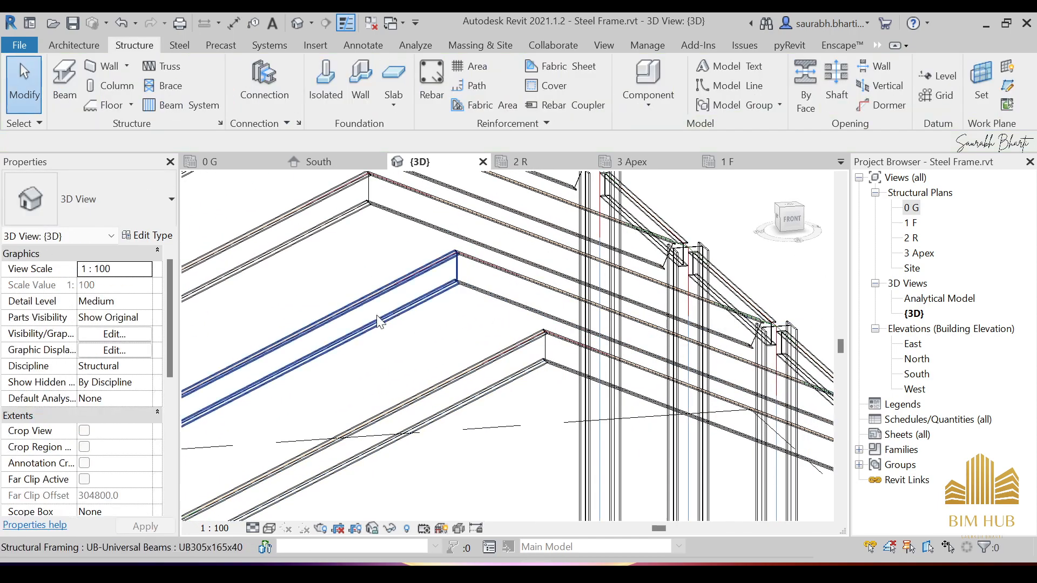
scroll(345, 400, "down", 4)
middle_click_drag(372, 361, 388, 365, "shift")
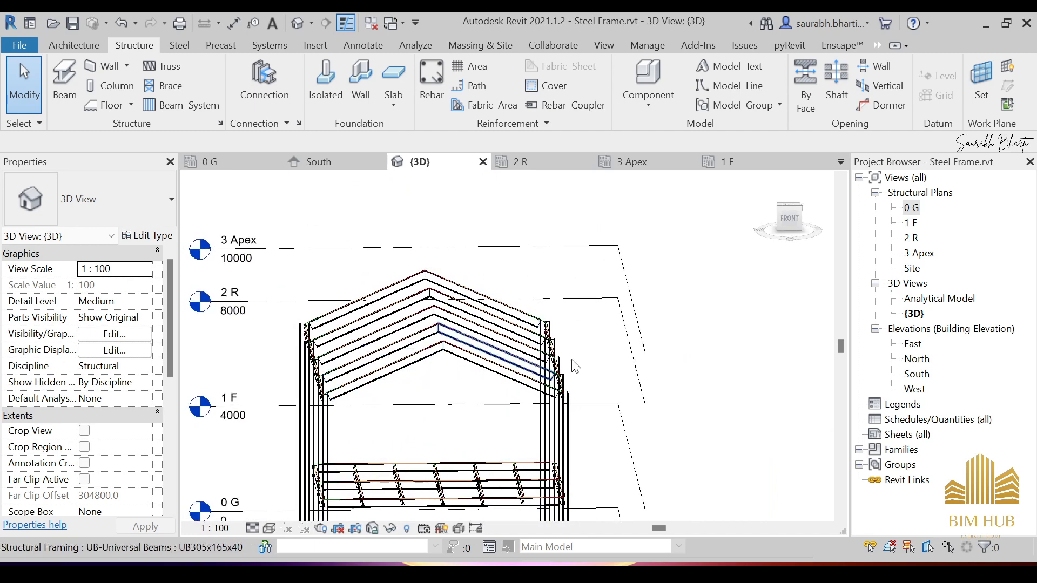
Open the South elevation and turn on thin lines for a close view of the sloping rafter between grids 1 and 2
double_click(913, 374)
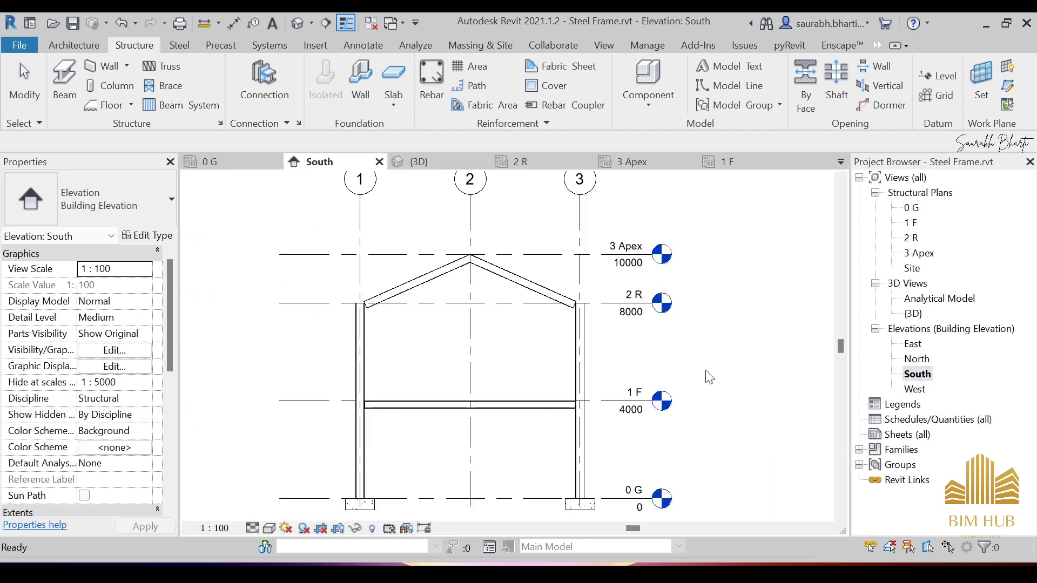
scroll(438, 324, "up", 5)
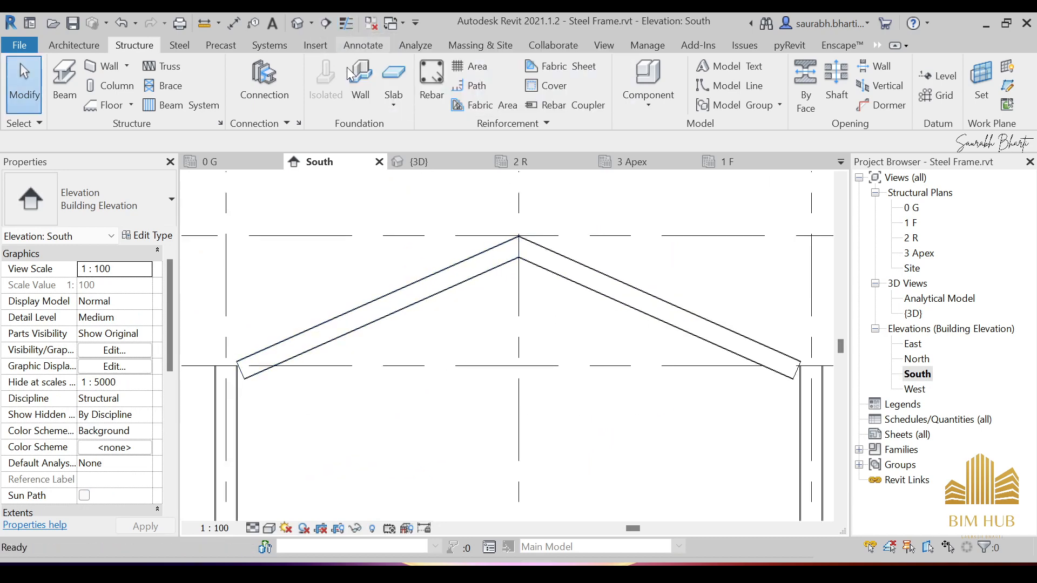
scroll(413, 294, "up", 6)
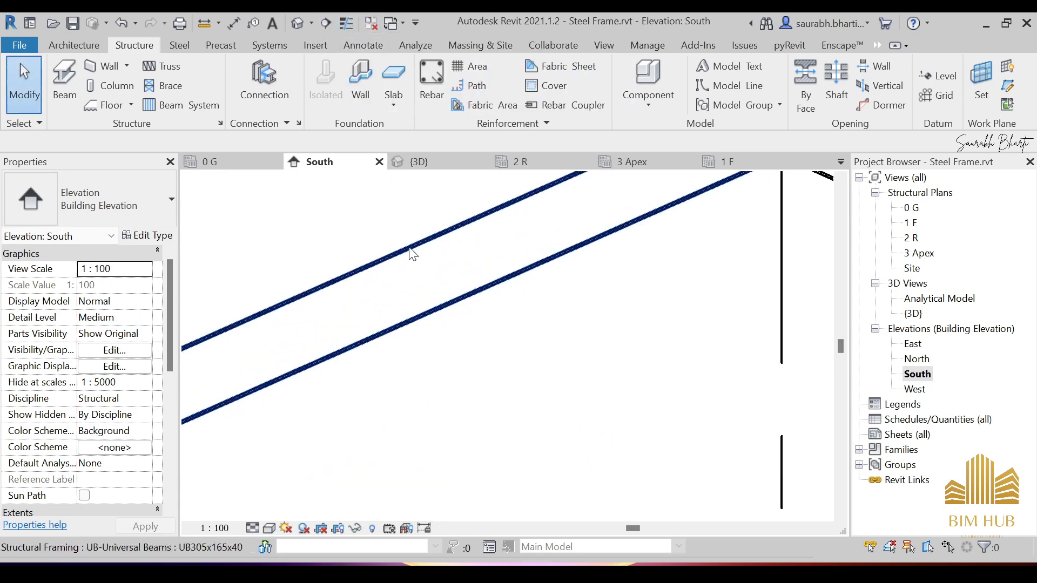
left_click(345, 22)
scroll(524, 286, "down", 5)
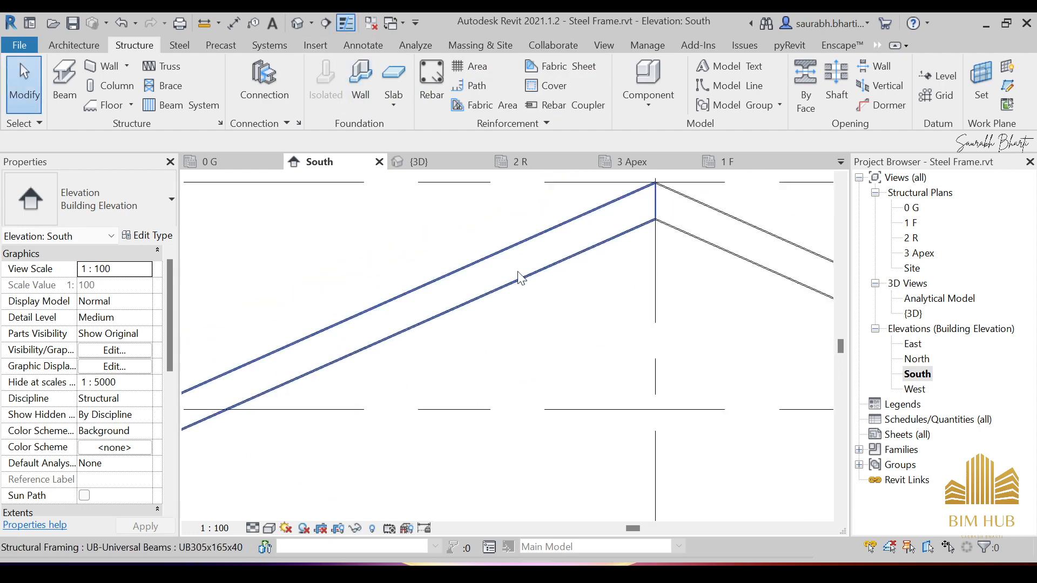
scroll(531, 286, "up", 3)
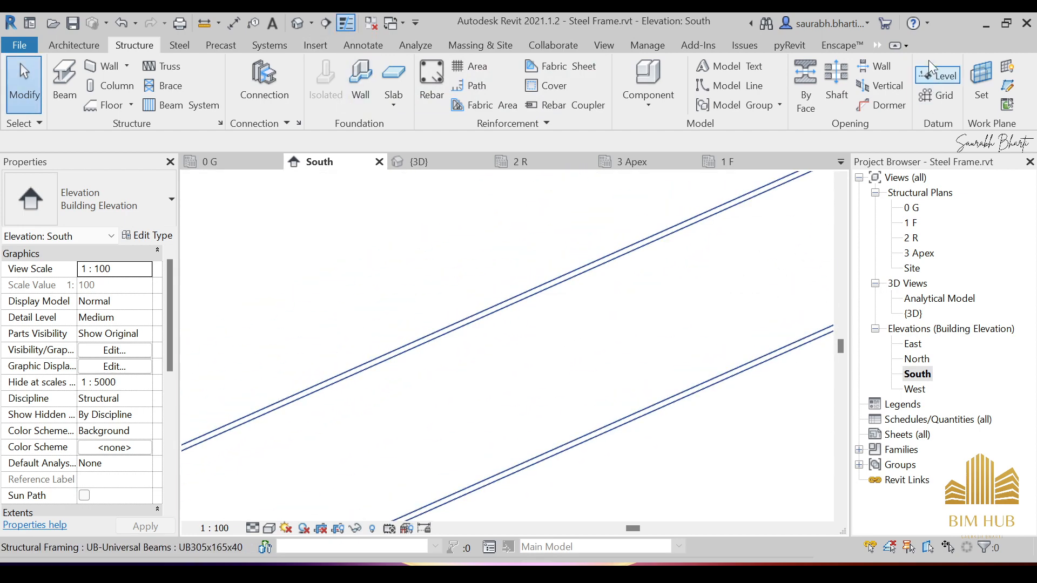
Review which named work planes are available for the South elevation, keeping Grid : E as the current one
left_click(976, 83)
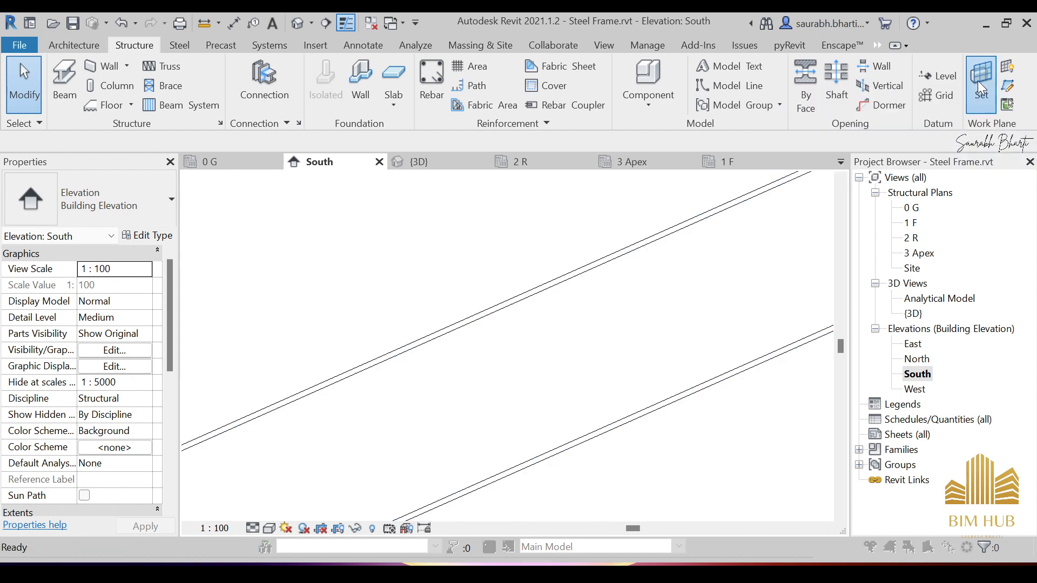
key("Return")
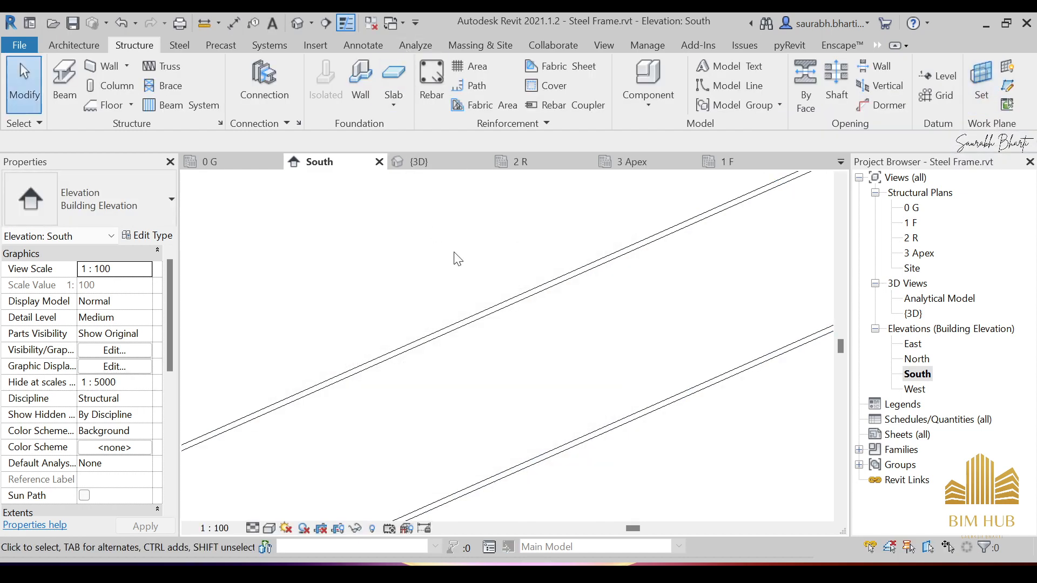
left_click(345, 25)
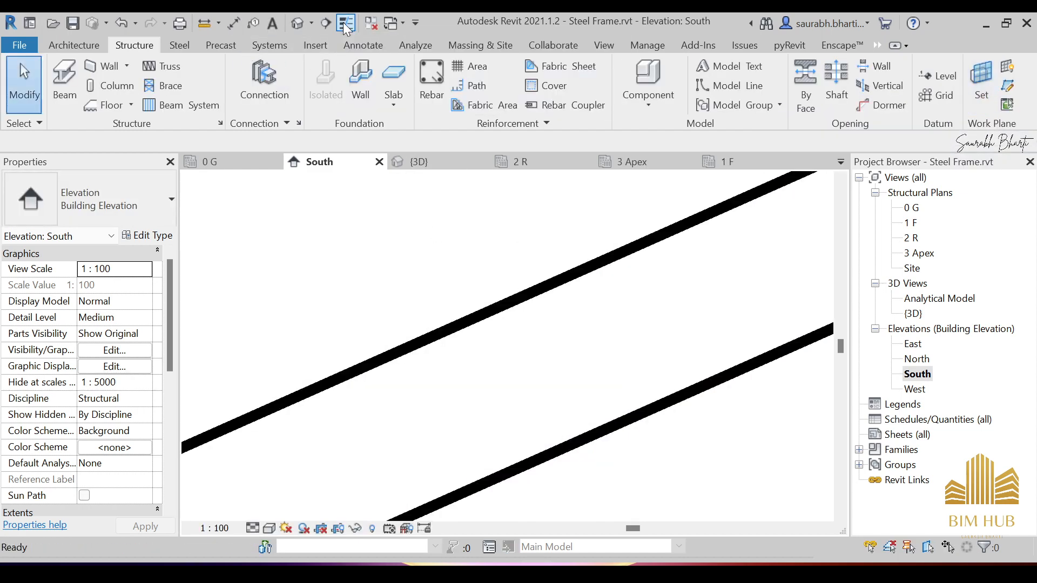
left_click(346, 25)
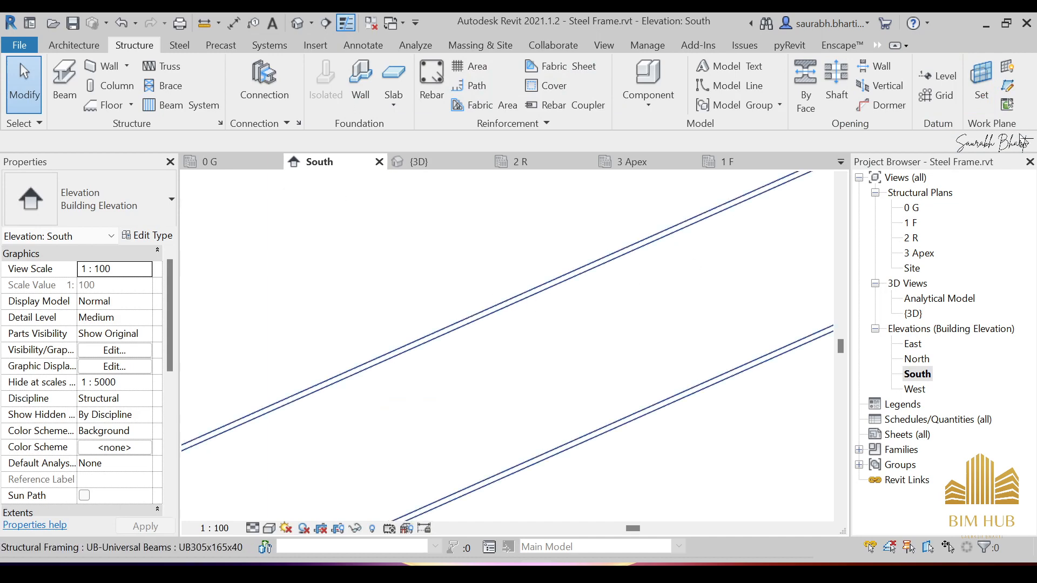
left_click(981, 84)
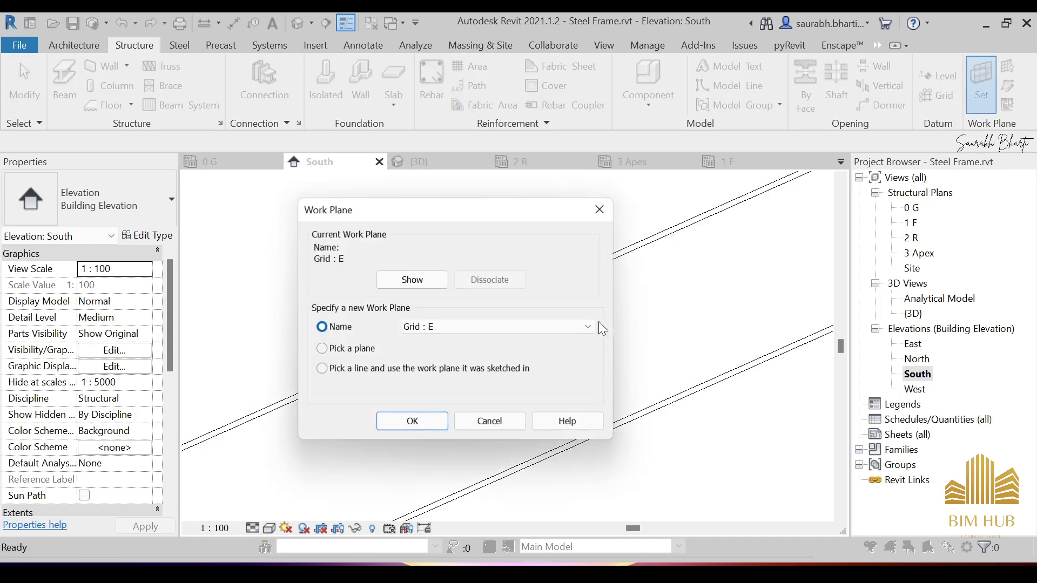
left_click(544, 327)
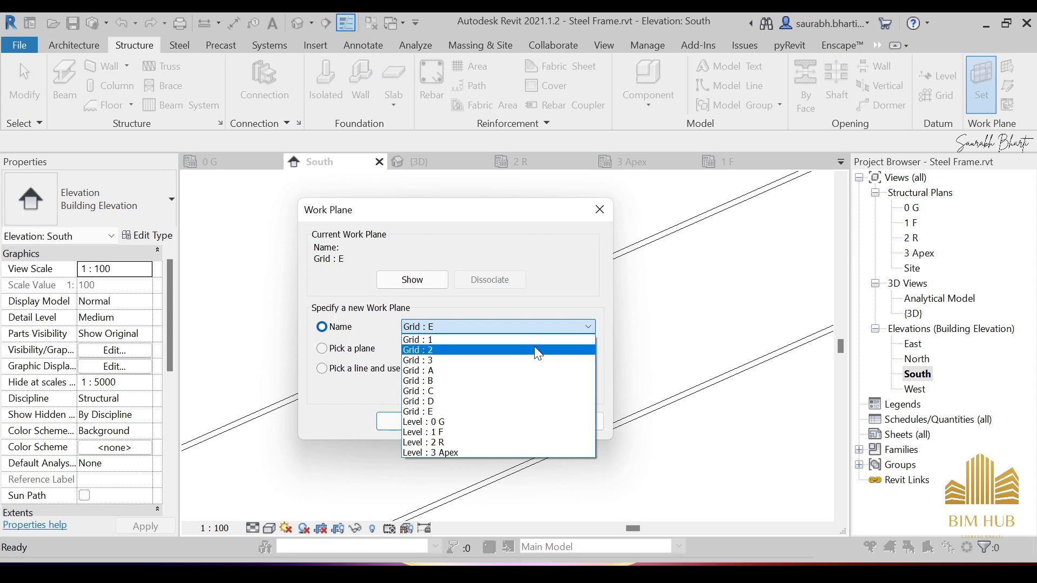
left_click(552, 329)
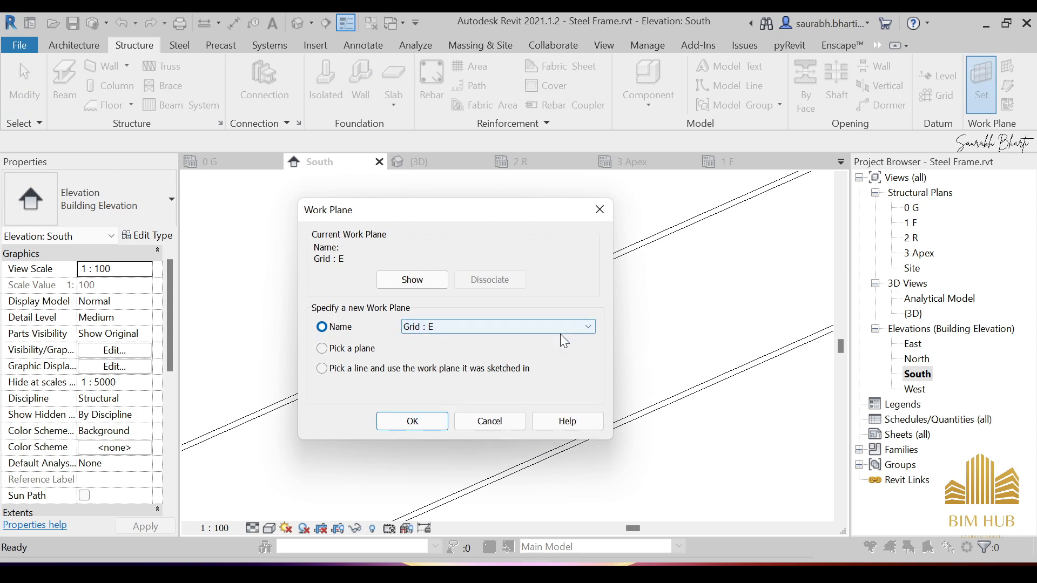
key("Return")
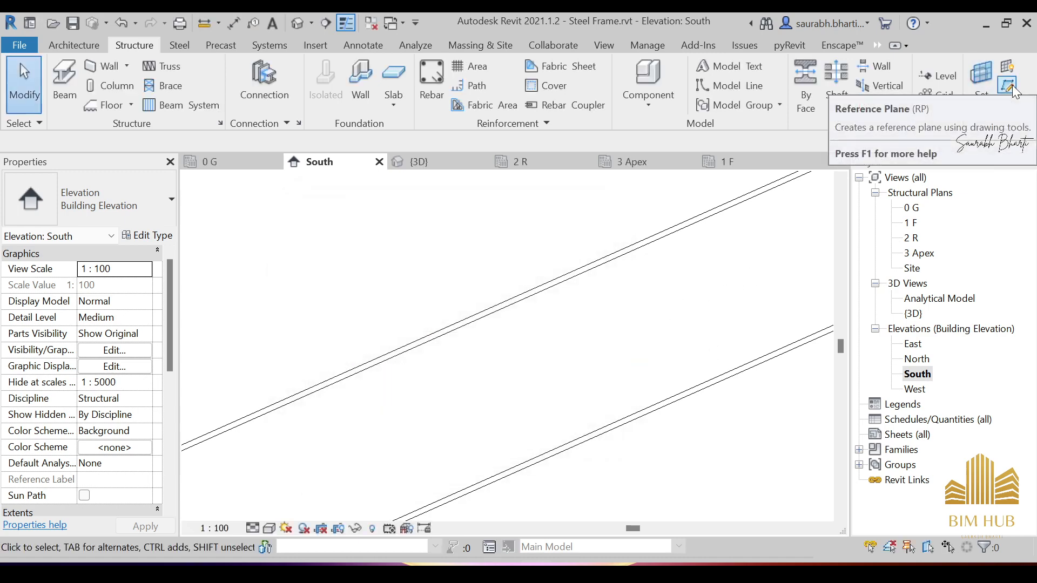
left_click(1007, 86)
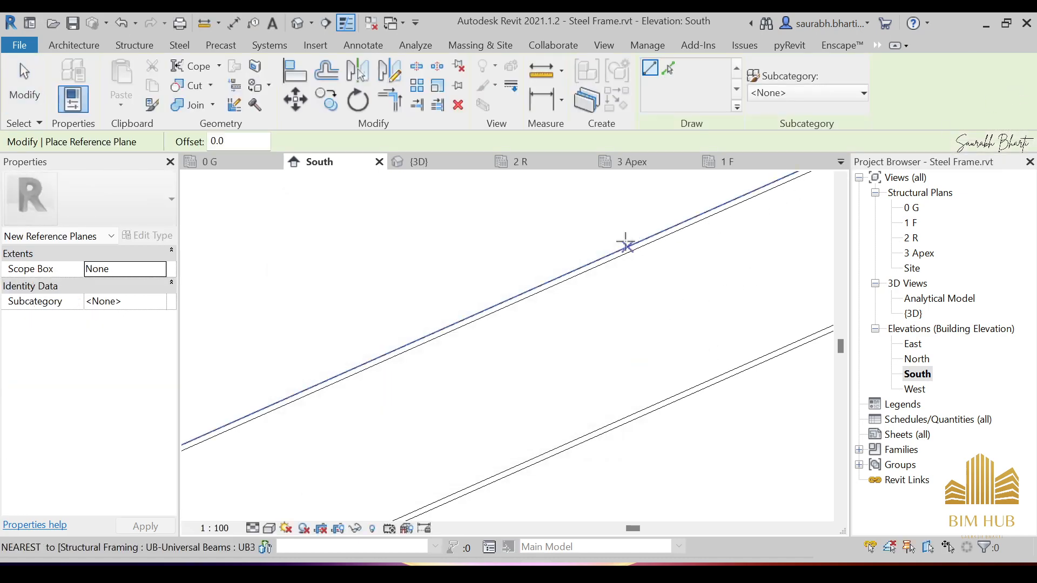
left_click(667, 69)
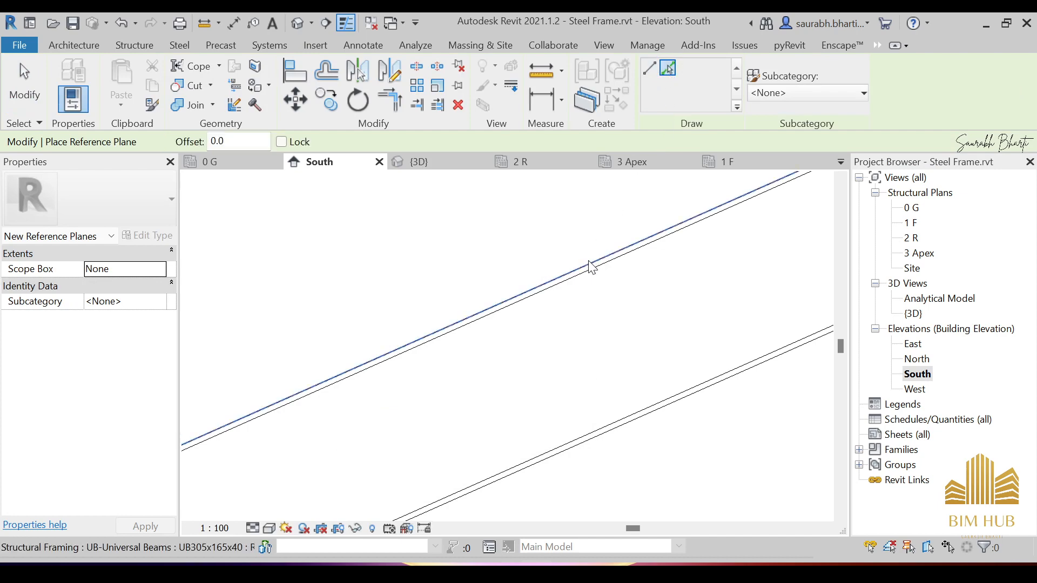
scroll(588, 261, "down", 5)
middle_click_drag(601, 321, 588, 363)
key("Escape")
key("Escape")
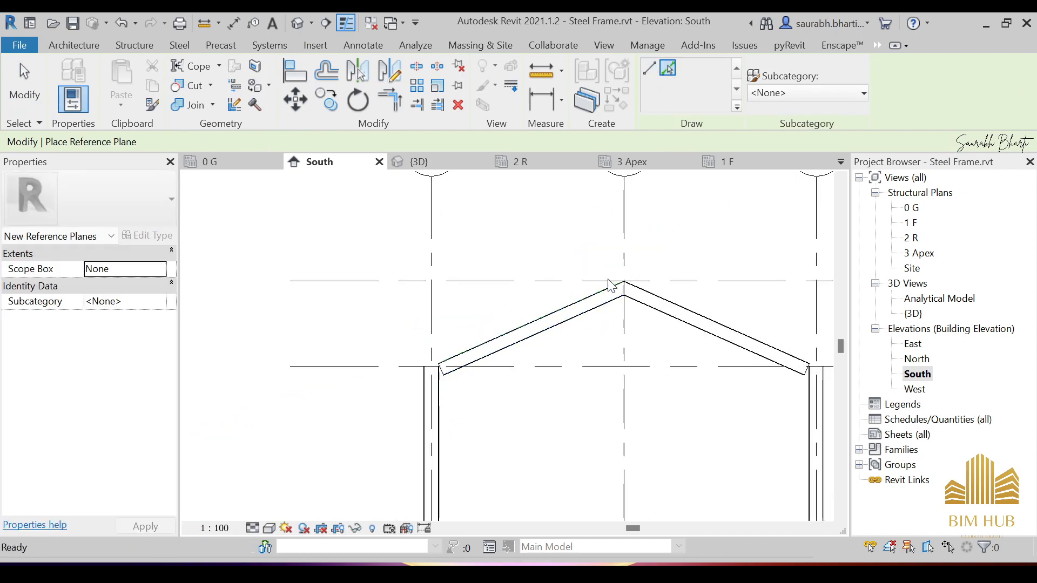
Create a reference plane with zero offset from the upper edge of the rafter between grids 1 and 2
scroll(609, 281, "up", 3)
scroll(595, 310, "up", 5)
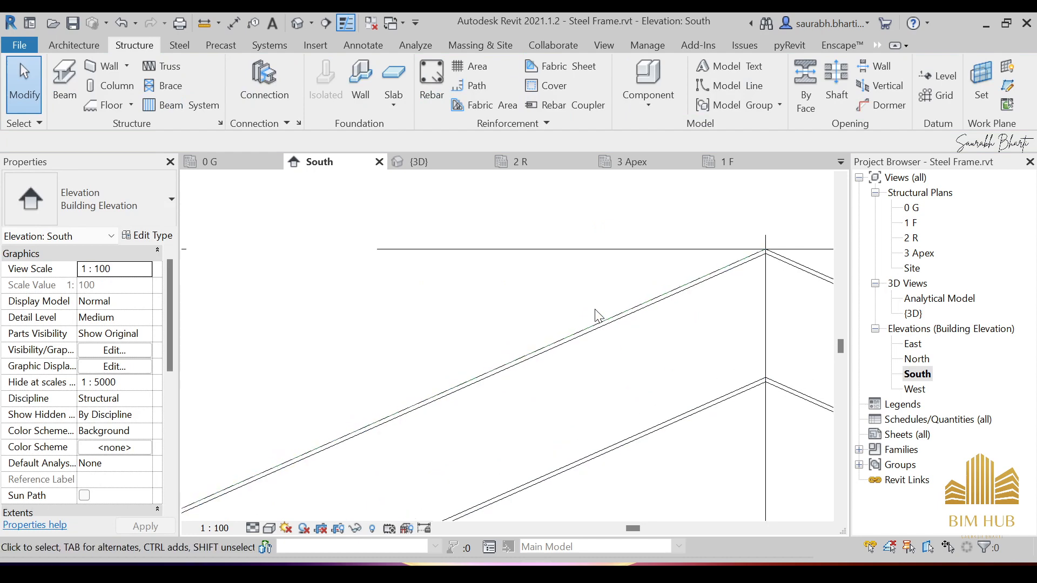
scroll(595, 310, "down", 8)
middle_click_drag(562, 330, 576, 292)
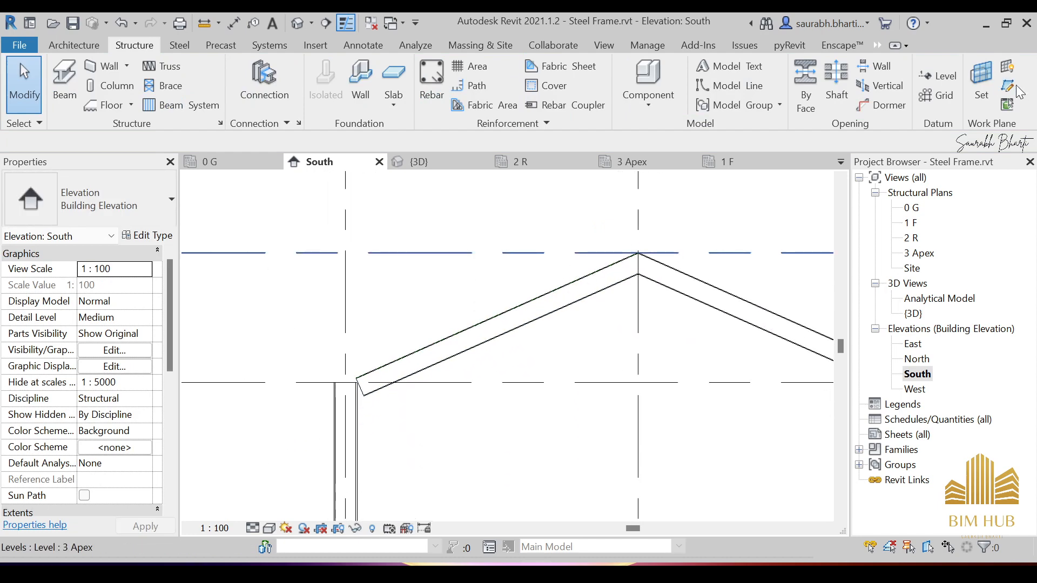
key("r")
key("p")
scroll(556, 278, "down", 1)
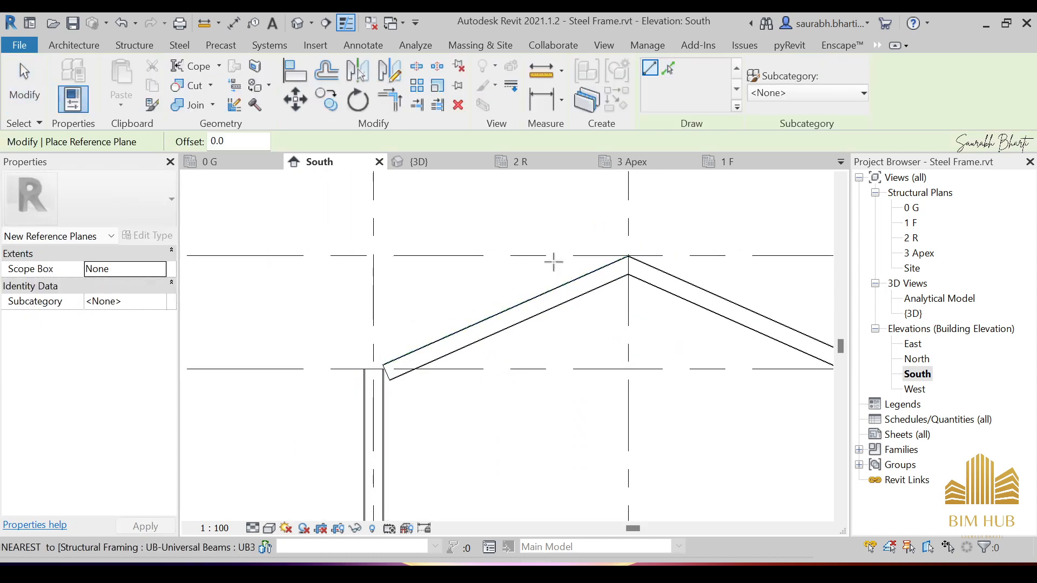
scroll(567, 285, "up", 5)
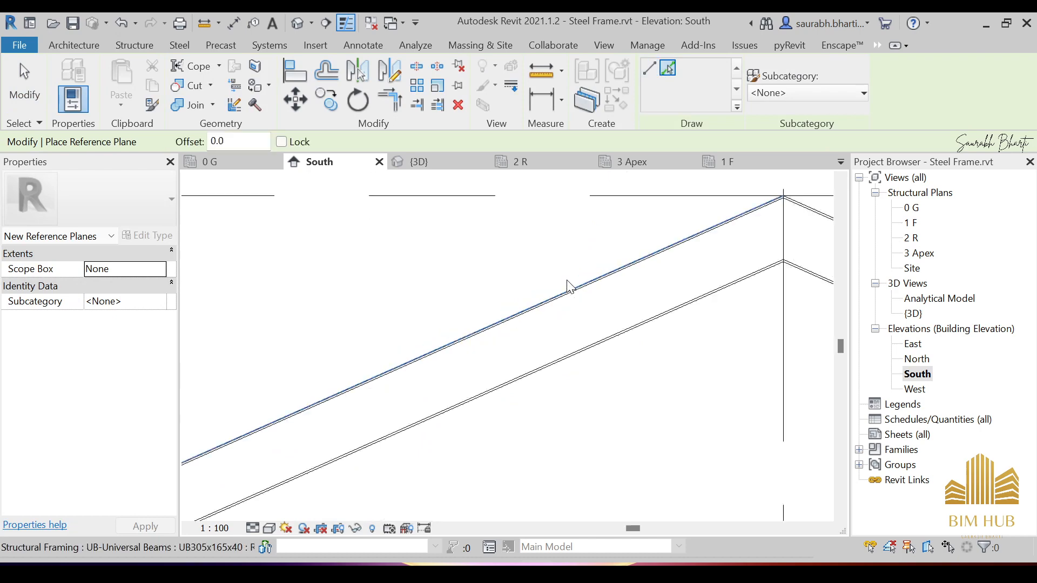
left_click(581, 318)
scroll(580, 319, "down", 3)
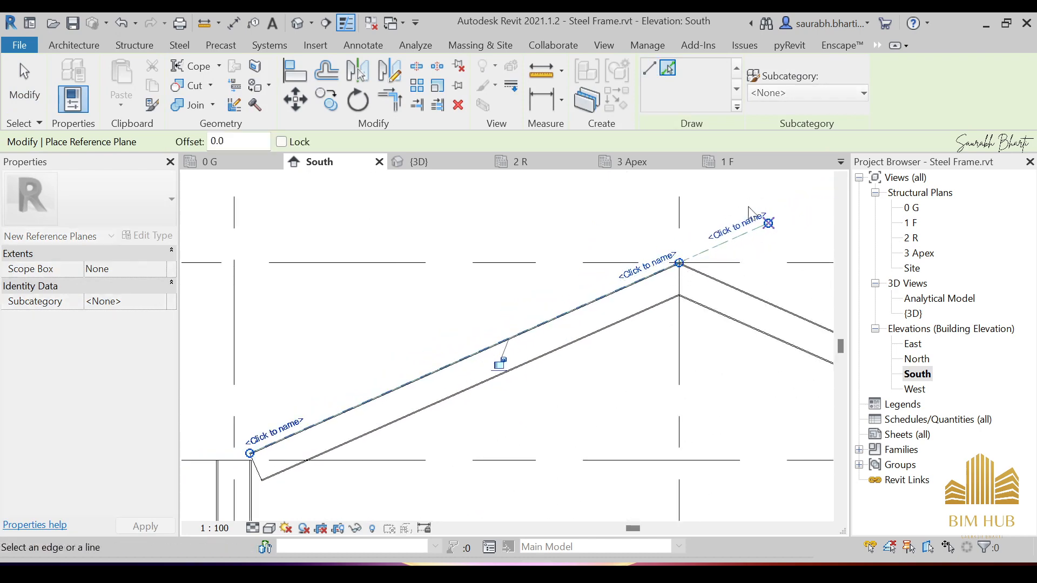
Extend the reference plane beyond both ends of the rafter and name it Roof Purlin
middle_click_drag(342, 409, 555, 320)
left_click_drag(462, 364, 300, 435)
scroll(324, 423, "up", 2)
left_click(326, 426)
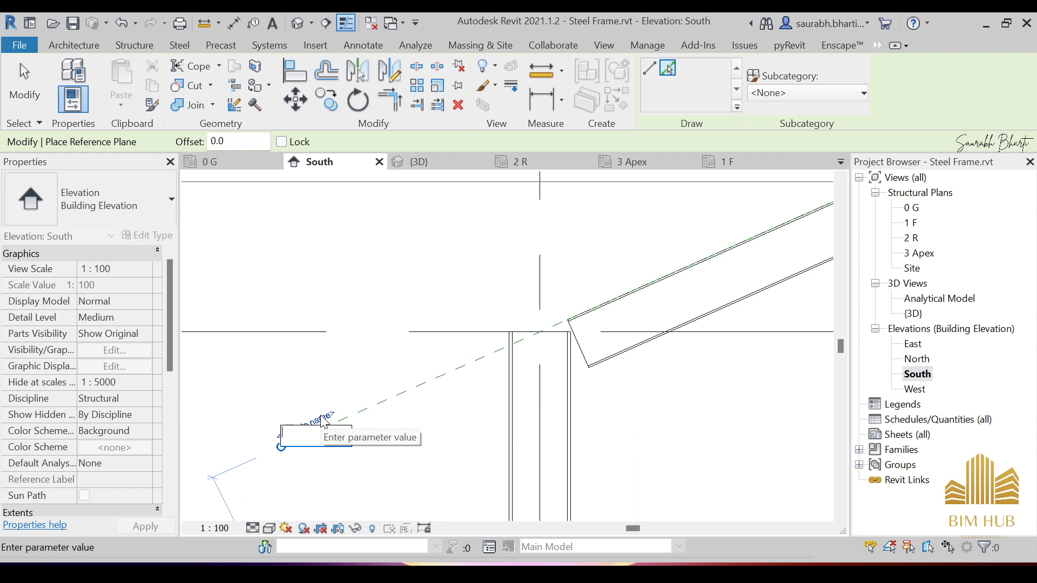
type("Roof Purlin")
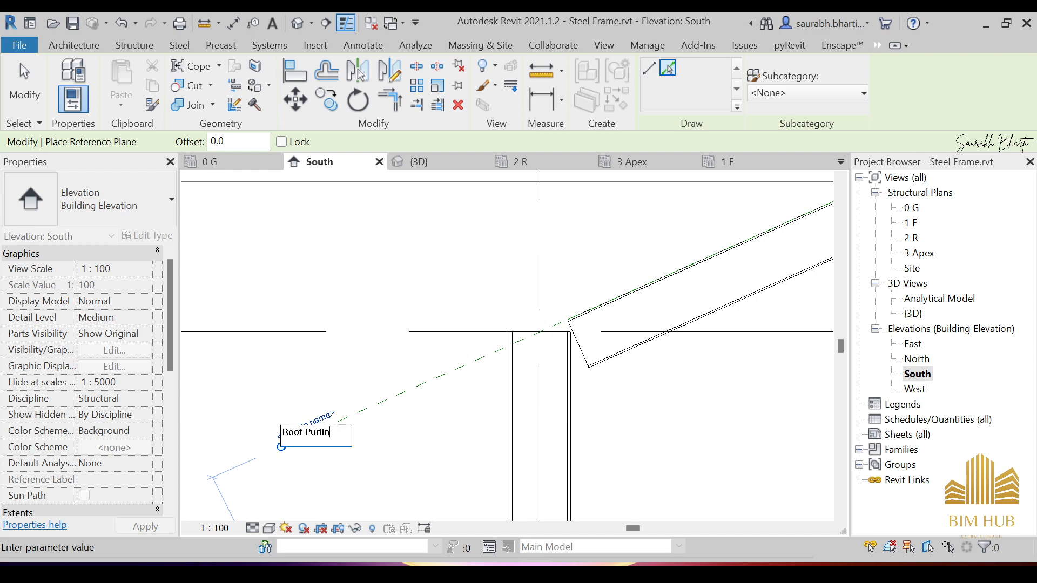
key("Return")
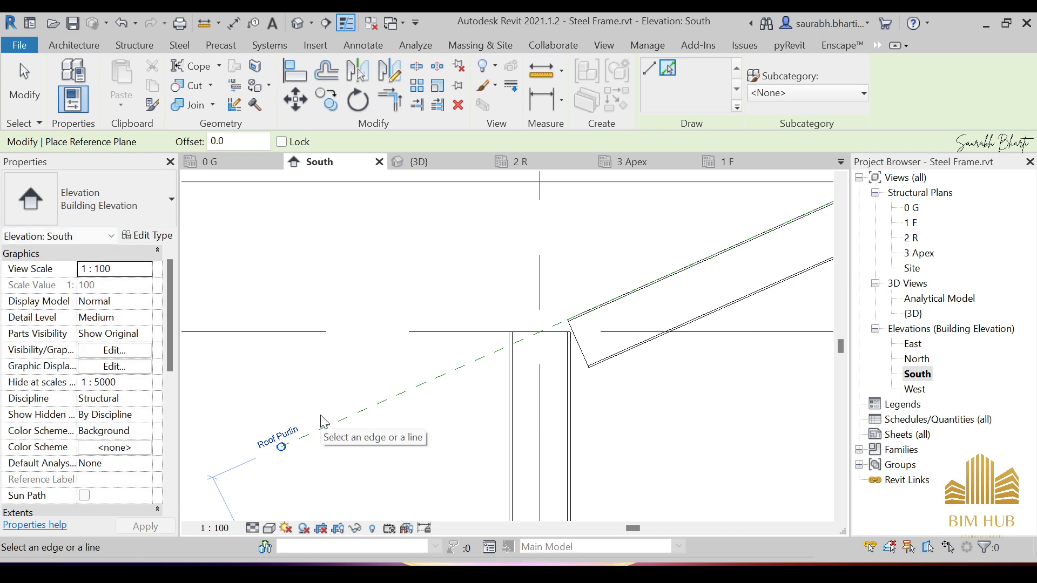
scroll(427, 311, "down", 1)
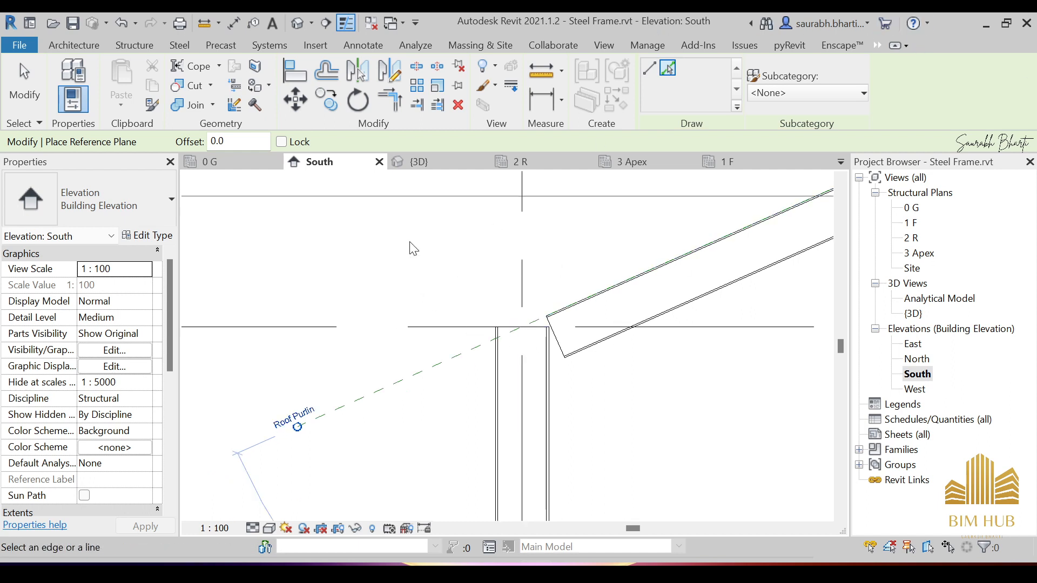
scroll(413, 248, "down", 2)
middle_click_drag(413, 248, 314, 327)
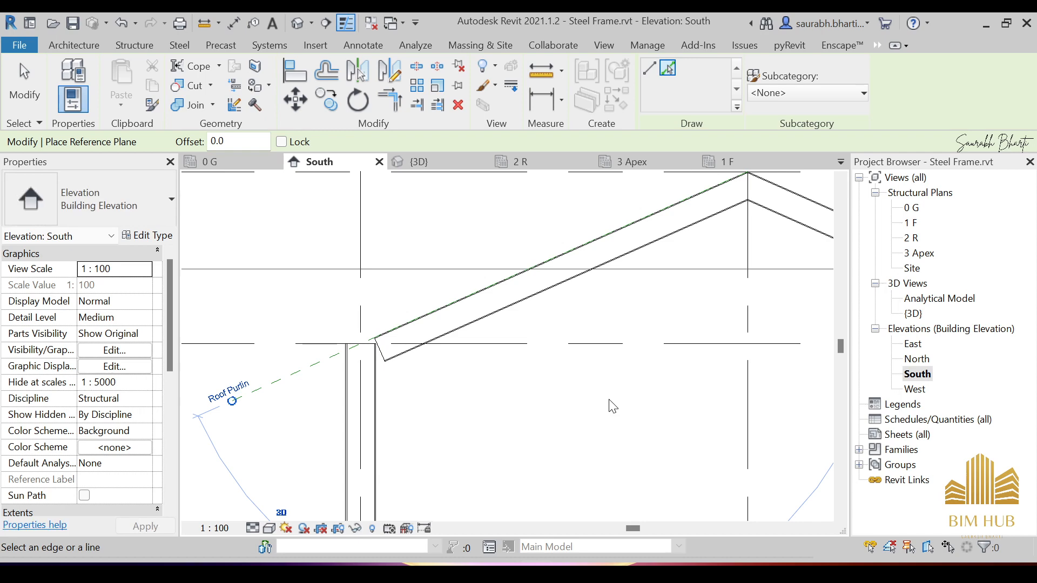
scroll(486, 383, "down", 4)
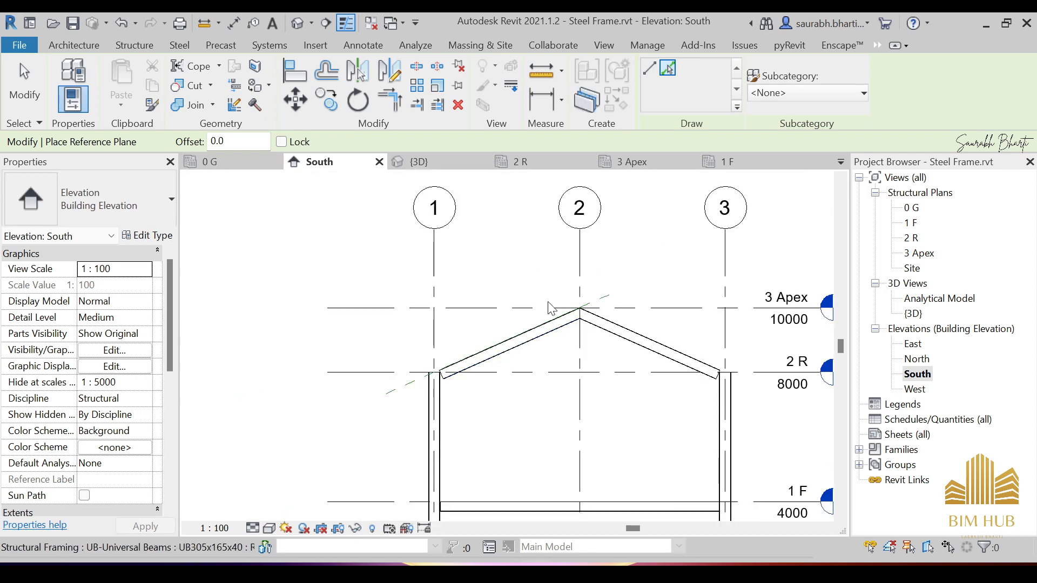
key("Escape")
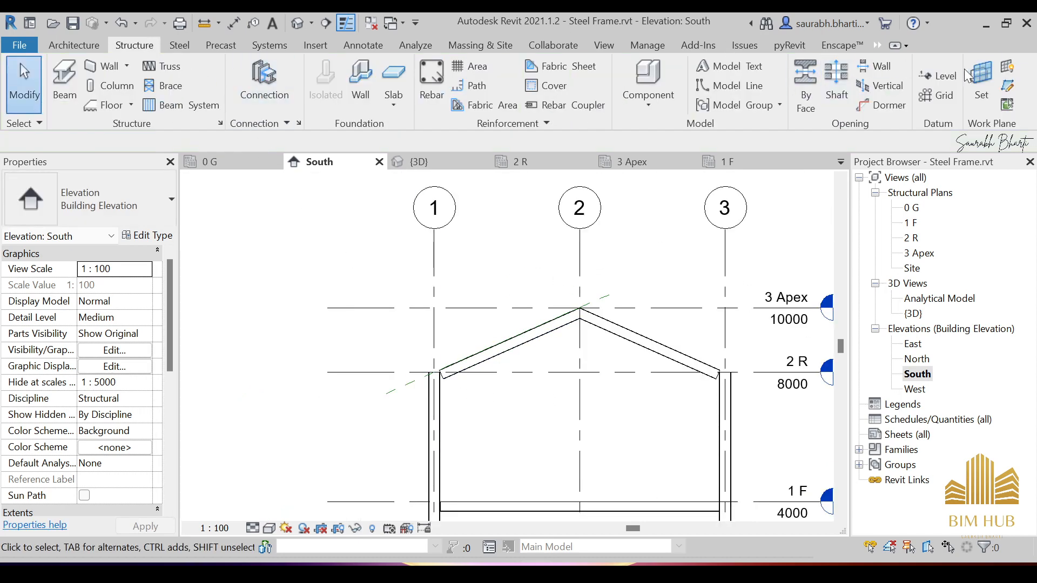
Set the work plane to Reference Plane : Roof Purlin and open the Analytical Model 3D view for it
left_click(975, 80)
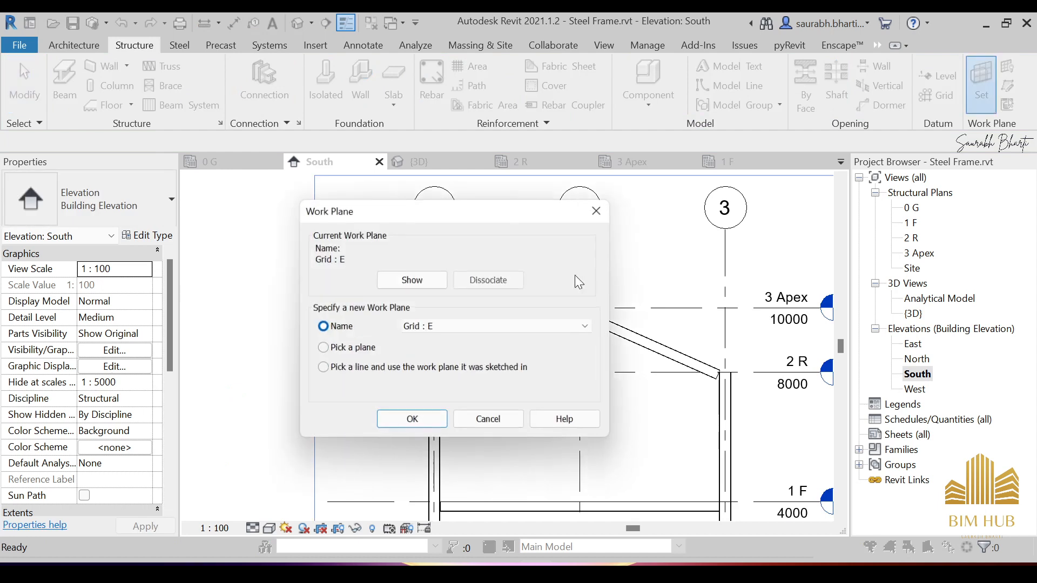
left_click(509, 326)
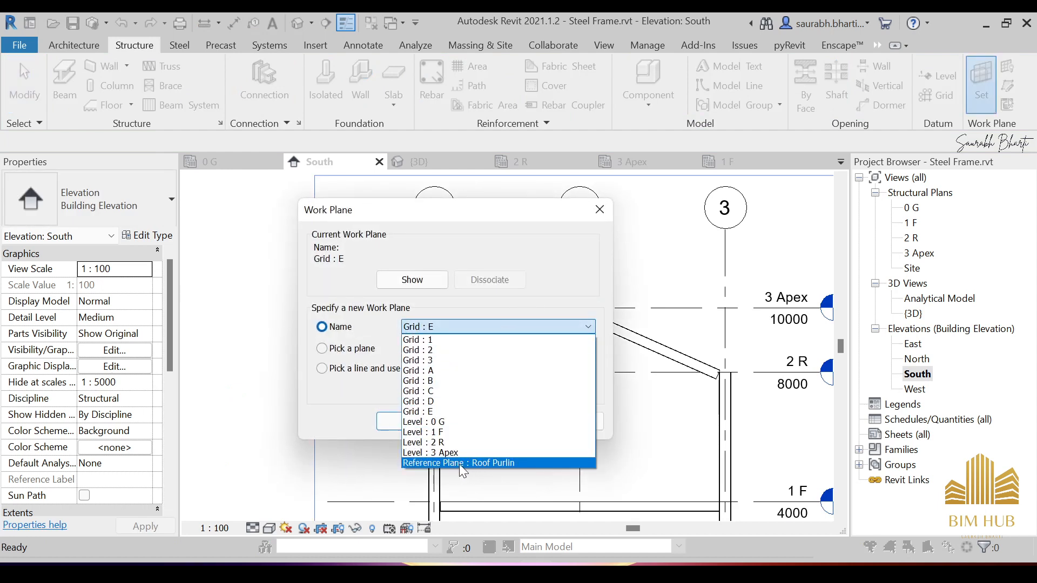
left_click(459, 465)
left_click(415, 422)
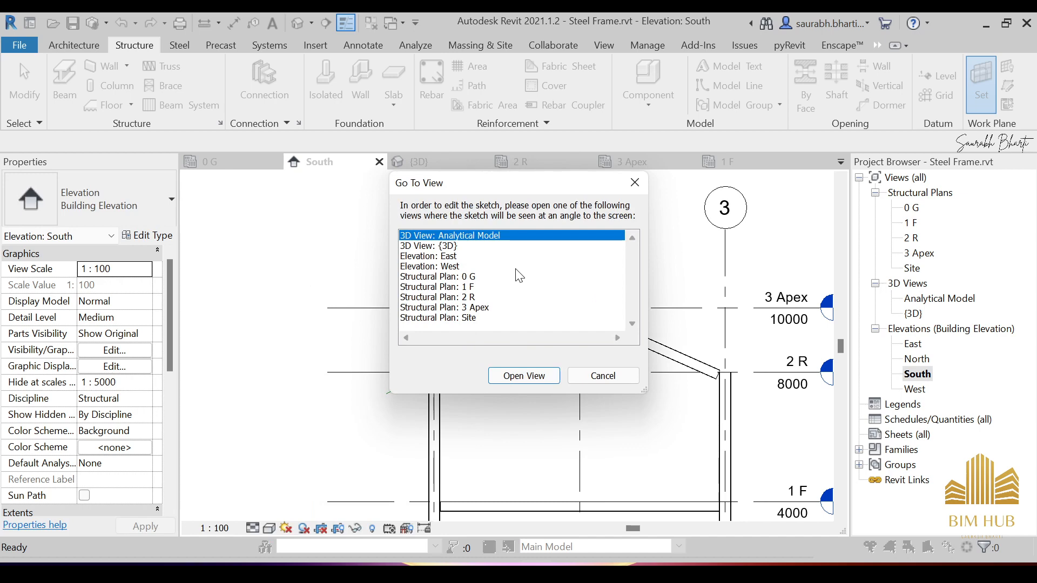
left_click(522, 377)
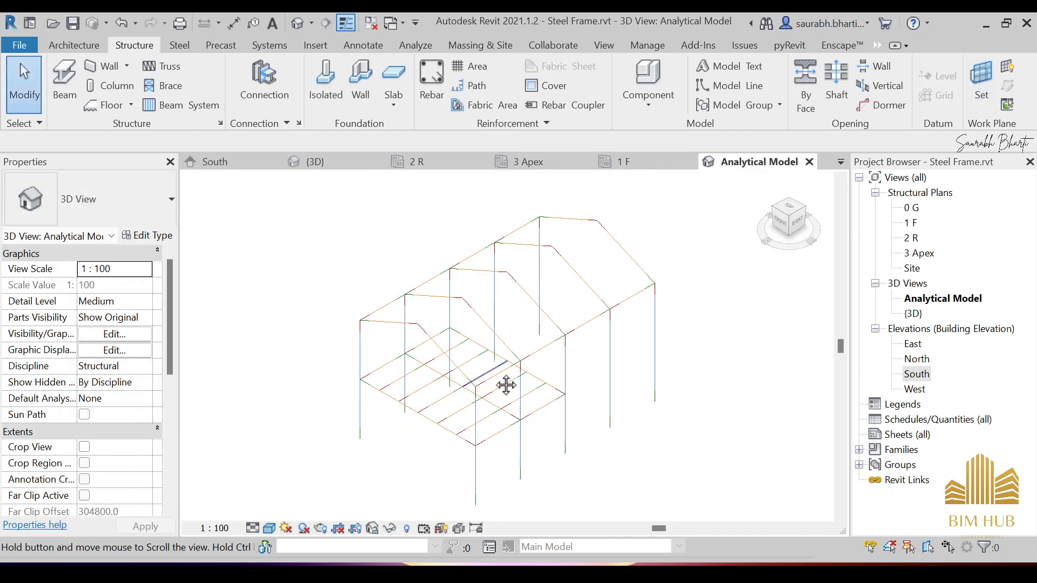
View the analytical frame from the front, and switch back to the {3D} view
middle_click_drag(506, 385, 610, 373)
middle_click_drag(467, 376, 599, 362, "shift")
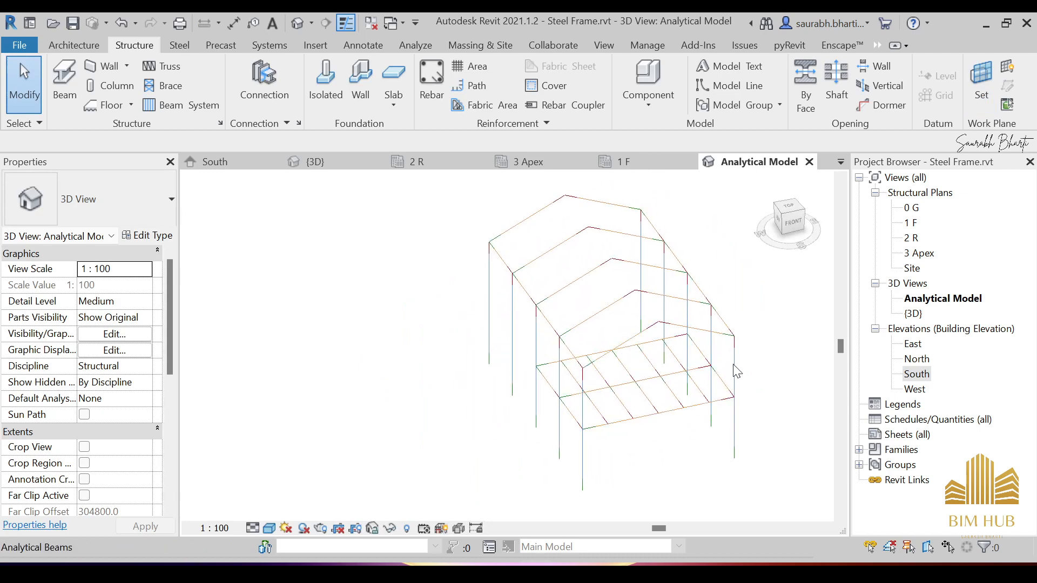
middle_click_drag(727, 335, 639, 350)
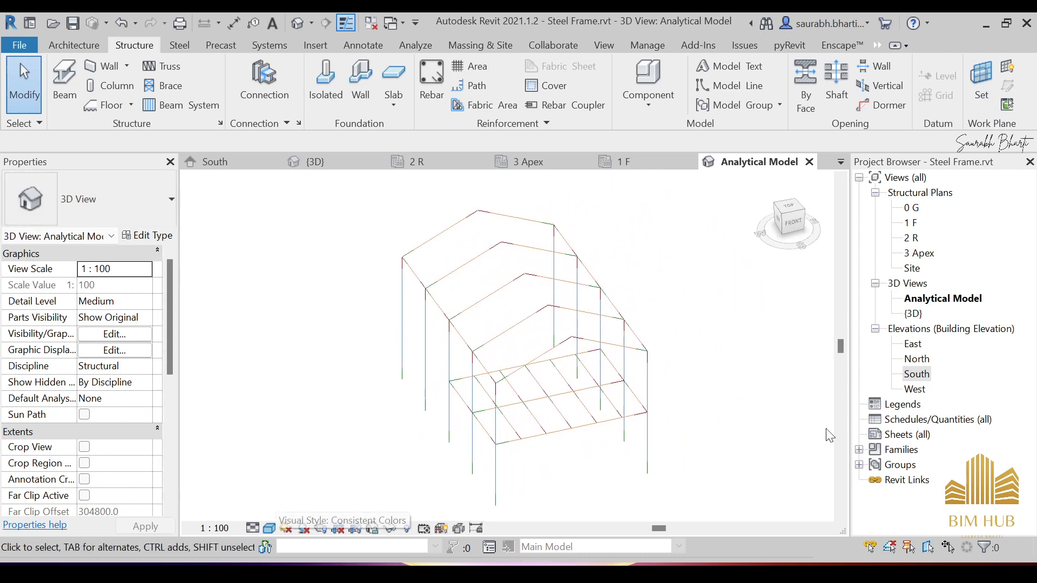
double_click(912, 314)
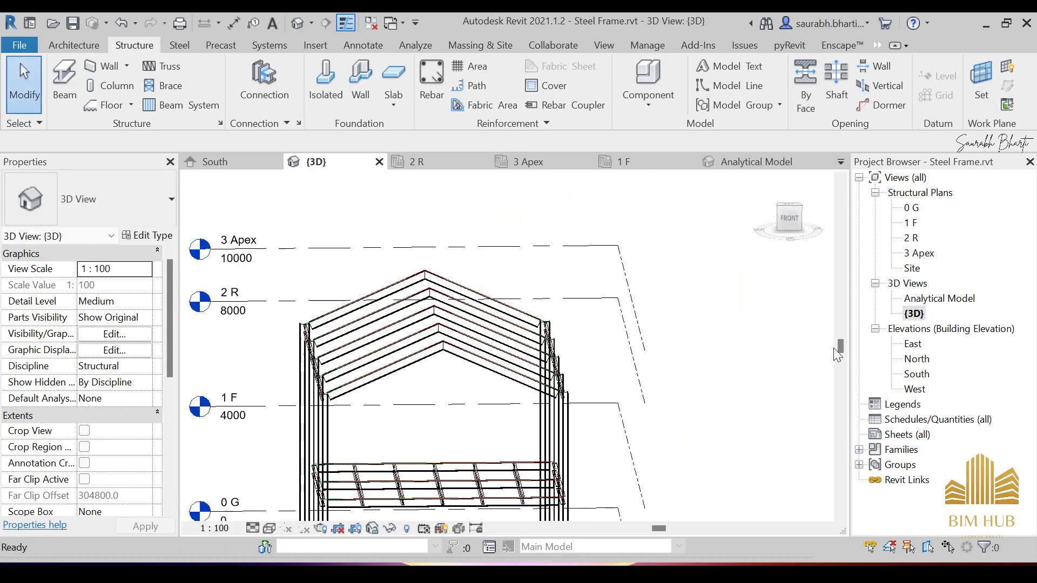
Set the {3D} view to the Realistic visual style, try Coarse and Fine detail levels, and settle on Medium
left_click(269, 528)
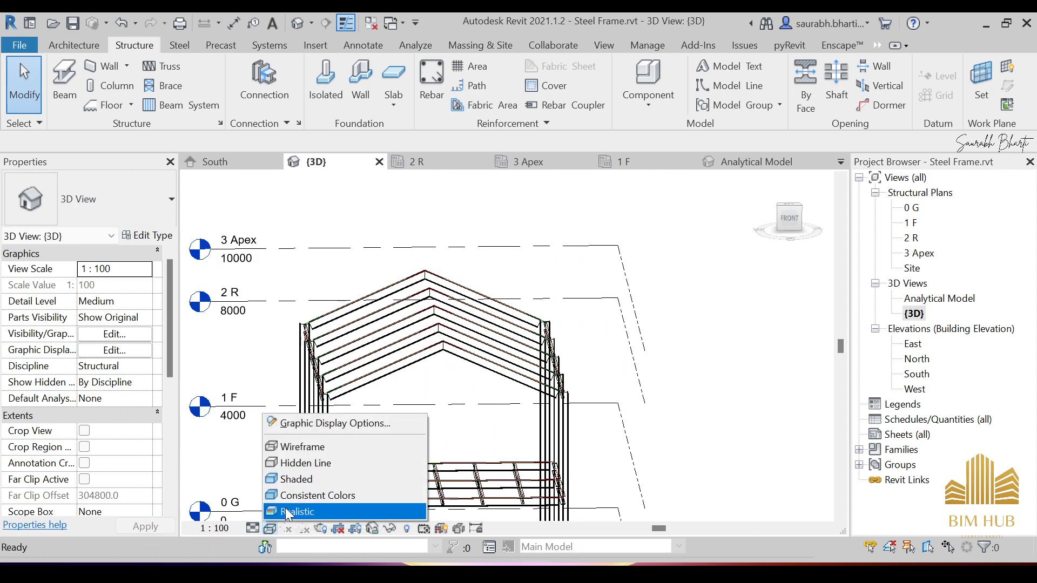
left_click(285, 508)
left_click(250, 528)
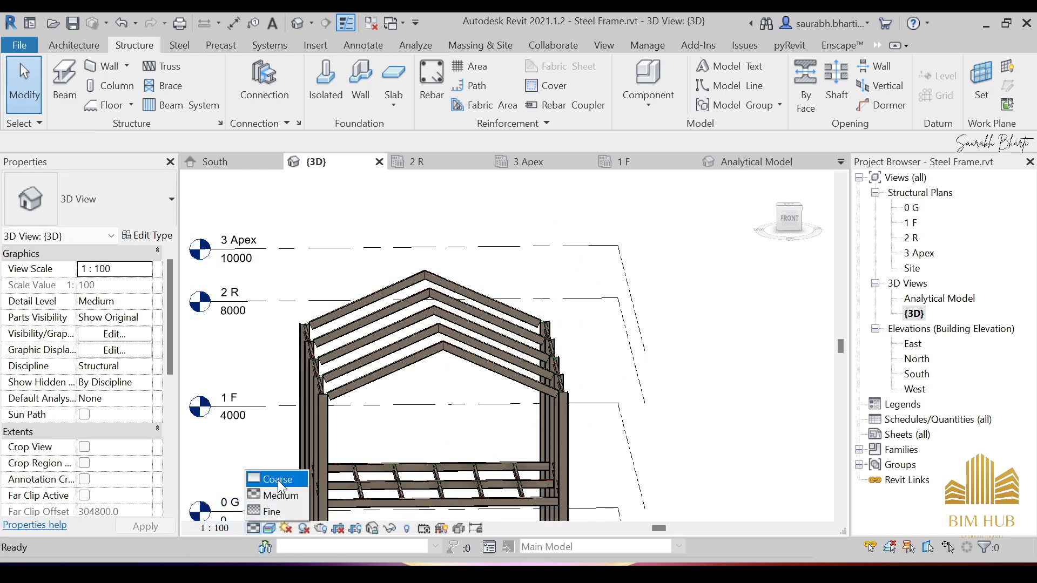
left_click(277, 479)
left_click(254, 529)
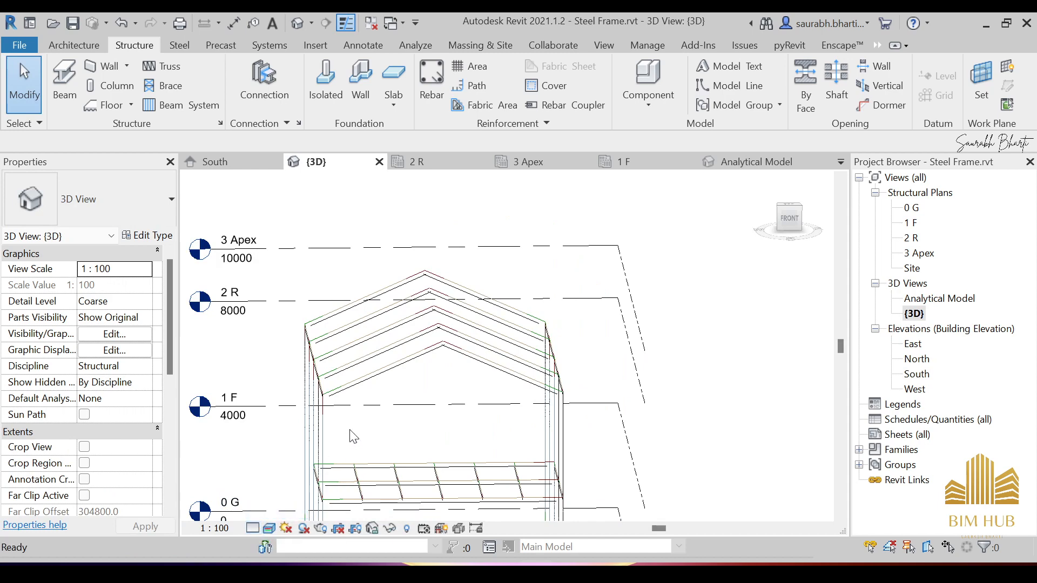
middle_click_drag(354, 437, 400, 402, "shift")
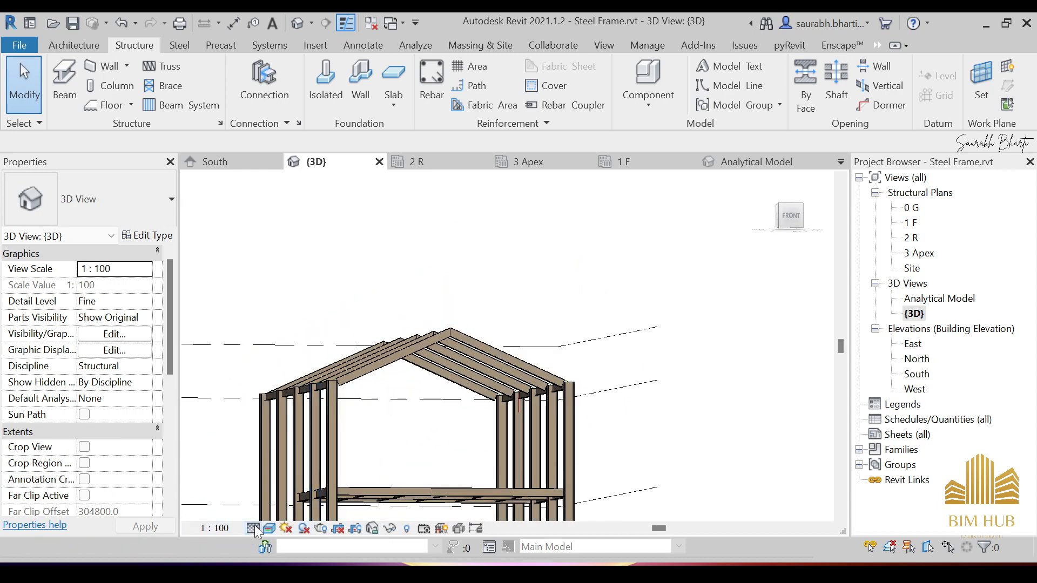
left_click(255, 528)
left_click(259, 495)
Set the {3D} view to Coarse detail level and Wireframe visual style, and look at the frame at an angle
left_click(253, 528)
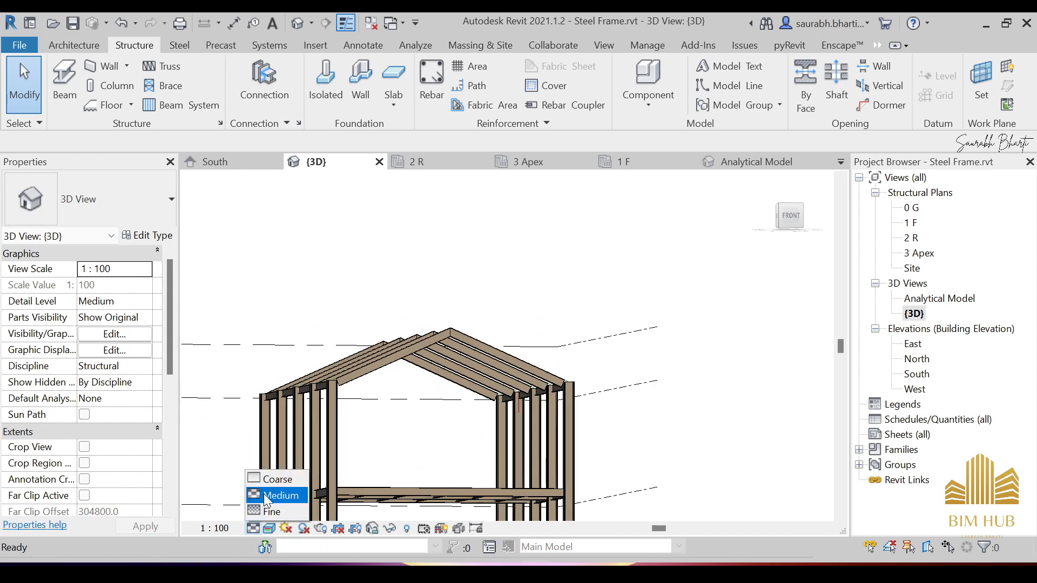
left_click(265, 480)
left_click(269, 528)
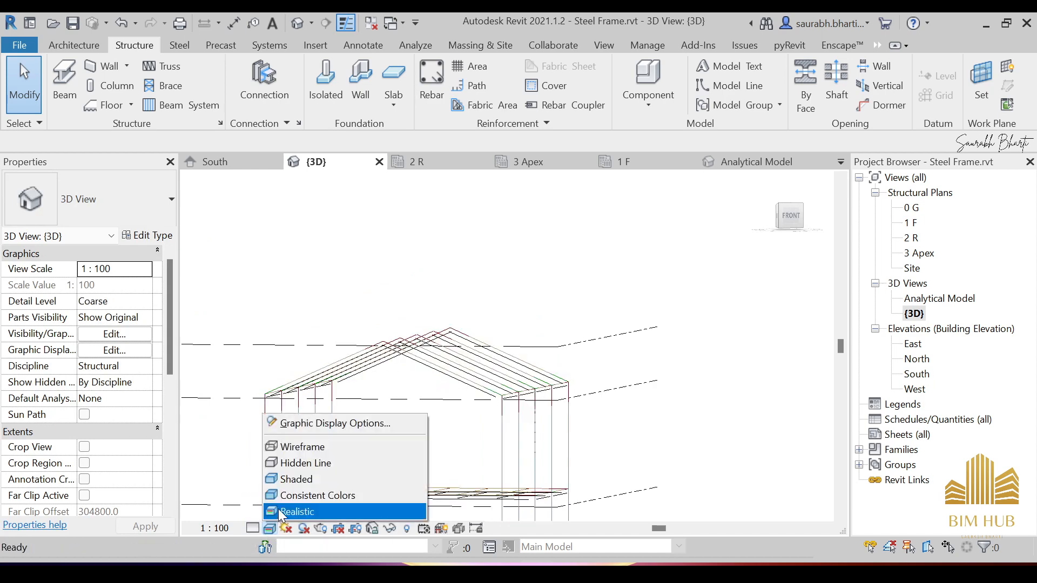
left_click(319, 447)
middle_click_drag(377, 424, 432, 448, "shift")
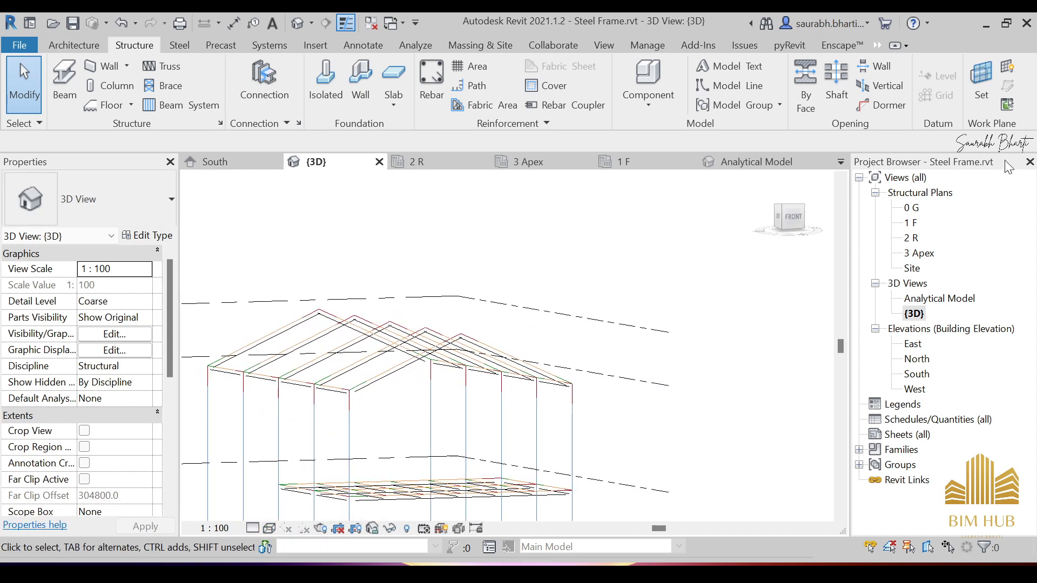
Show the active work plane in the {3D} view and check its grid against the frame from the front
left_click(1007, 66)
left_click(790, 216)
middle_click_drag(633, 297, 614, 359)
middle_click_drag(560, 331, 449, 324)
scroll(582, 287, "down", 2)
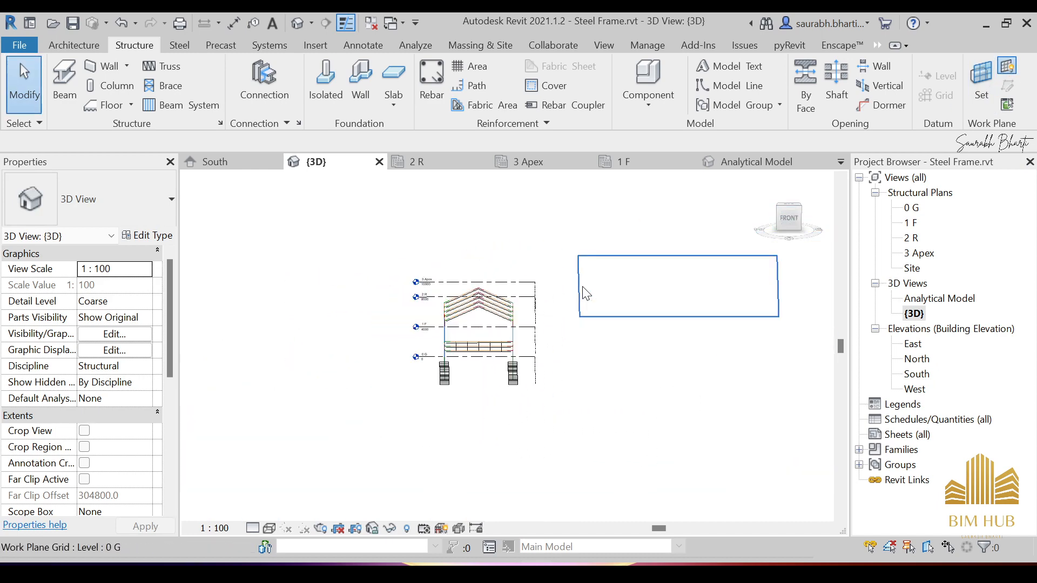
scroll(648, 314, "up", 1)
left_click(627, 319)
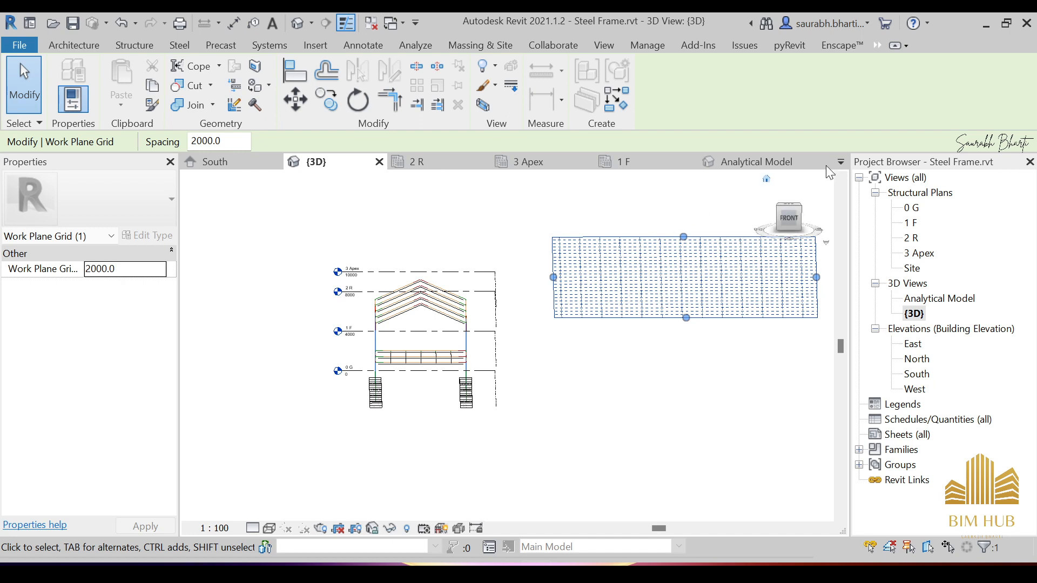
left_click(614, 365)
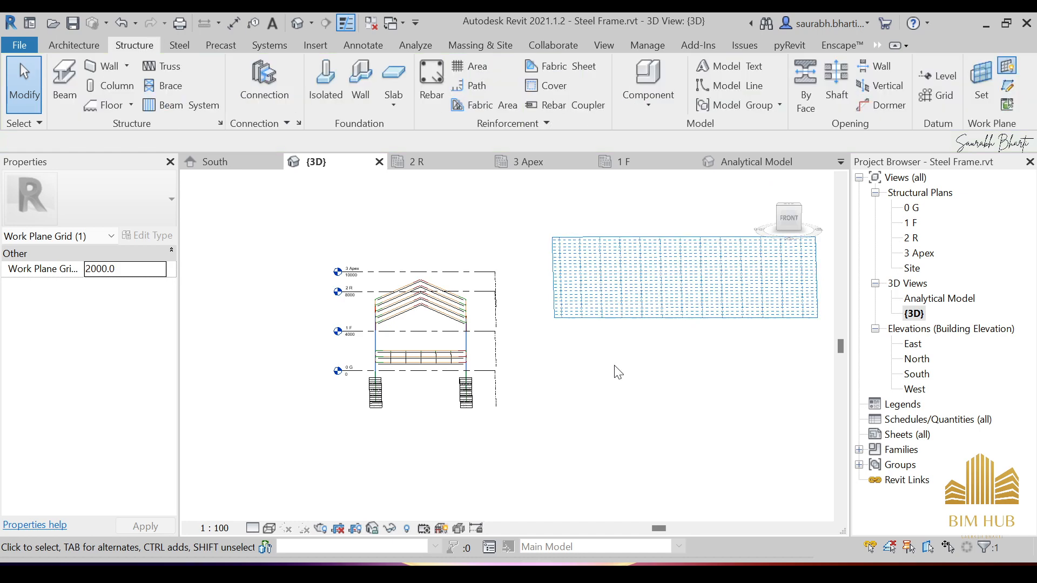
left_click(608, 229)
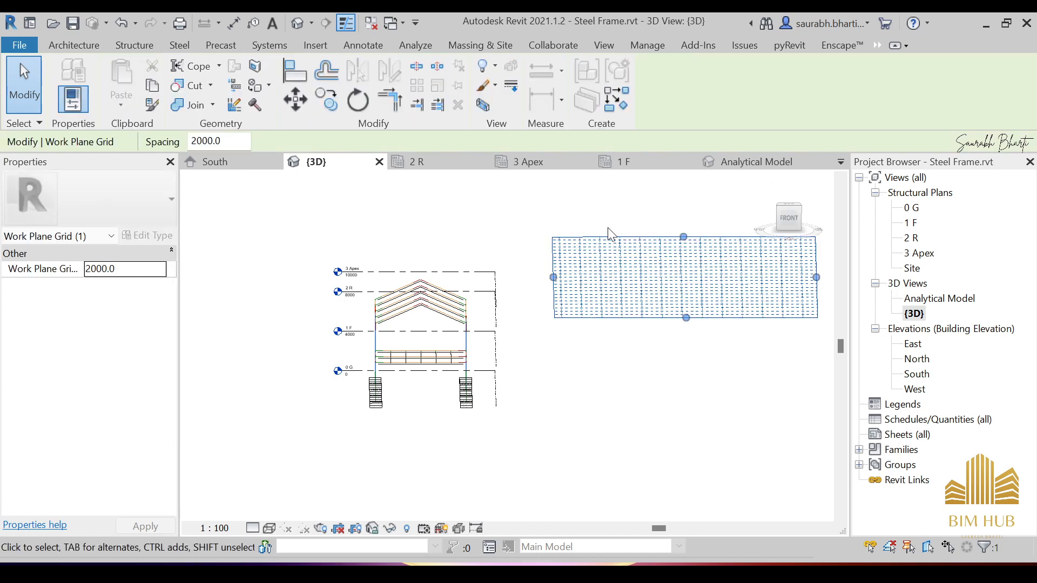
Undo the work plane display and the Coarse and Wireframe changes in the {3D} view, and look over the frame
key("ctrl+z")
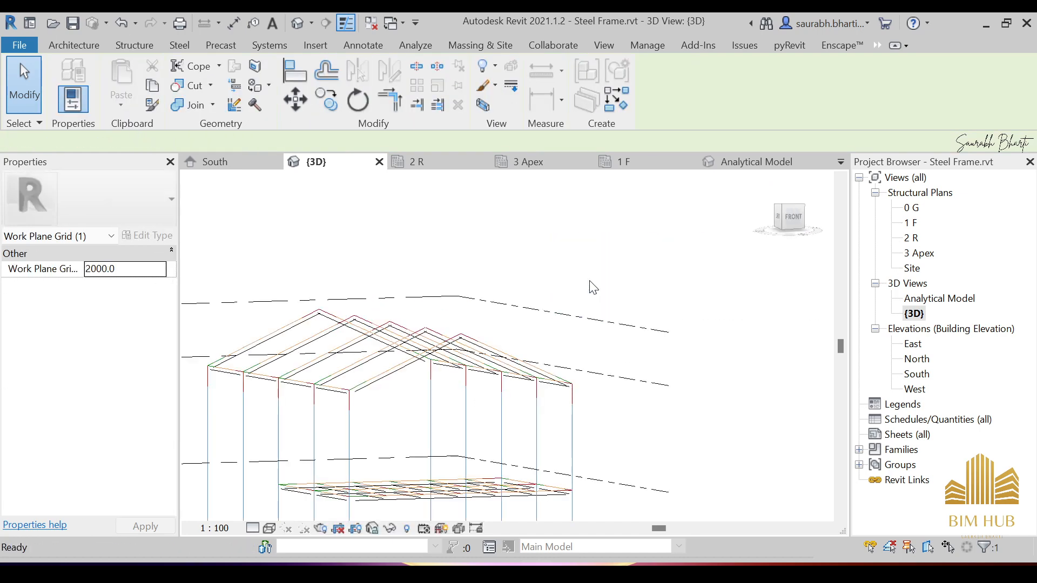
scroll(592, 313, "down", 4)
scroll(594, 319, "down", 2)
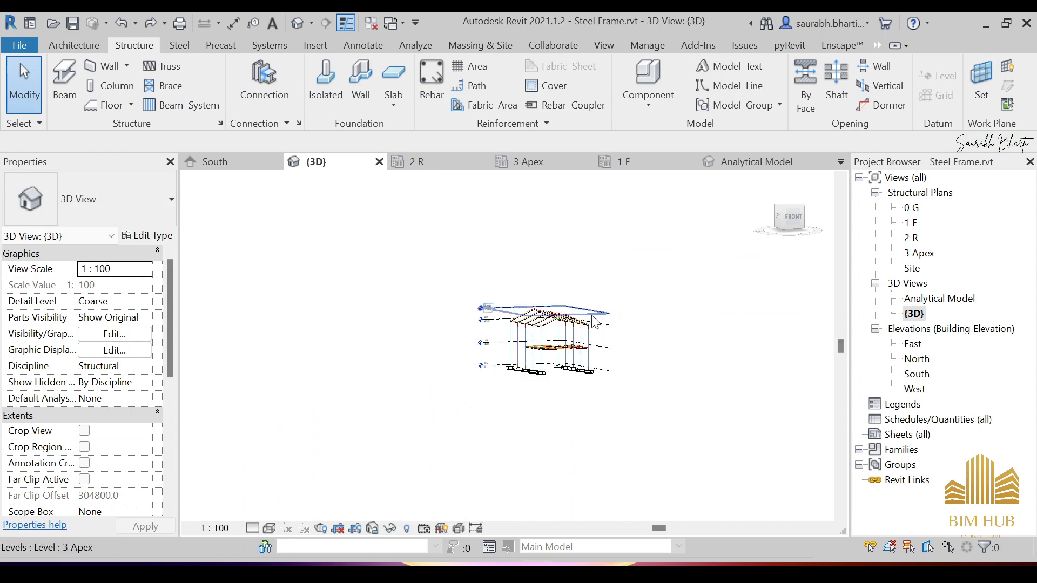
scroll(592, 314, "up", 3)
middle_click_drag(592, 319, 571, 329, "shift")
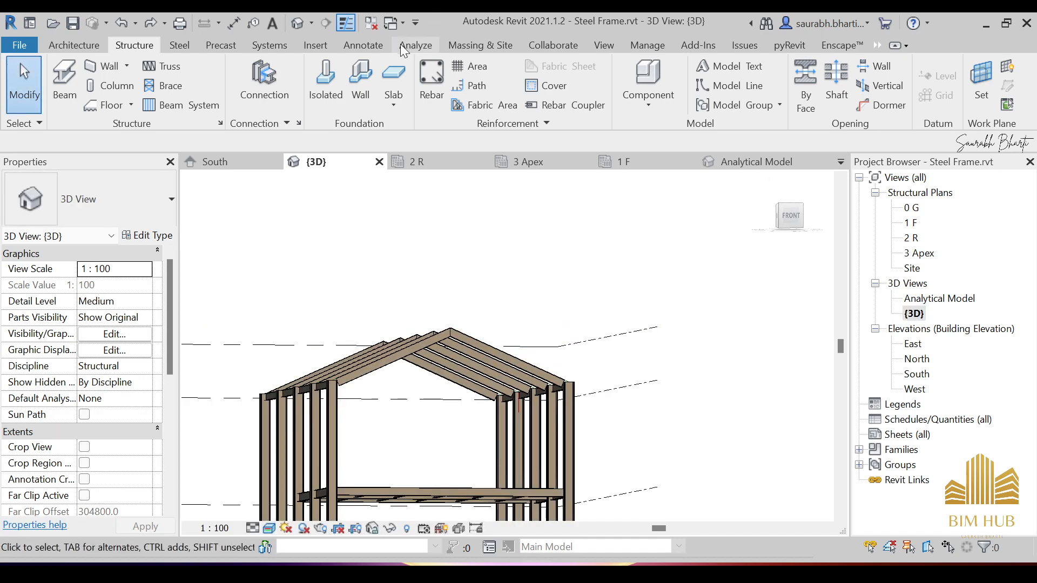
left_click(294, 28)
scroll(474, 278, "down", 4)
middle_click_drag(510, 289, 481, 374, "shift")
Open the South elevation and delete the Roof Purlin reference plane running along the rafter between grids 1 and 2
double_click(918, 373)
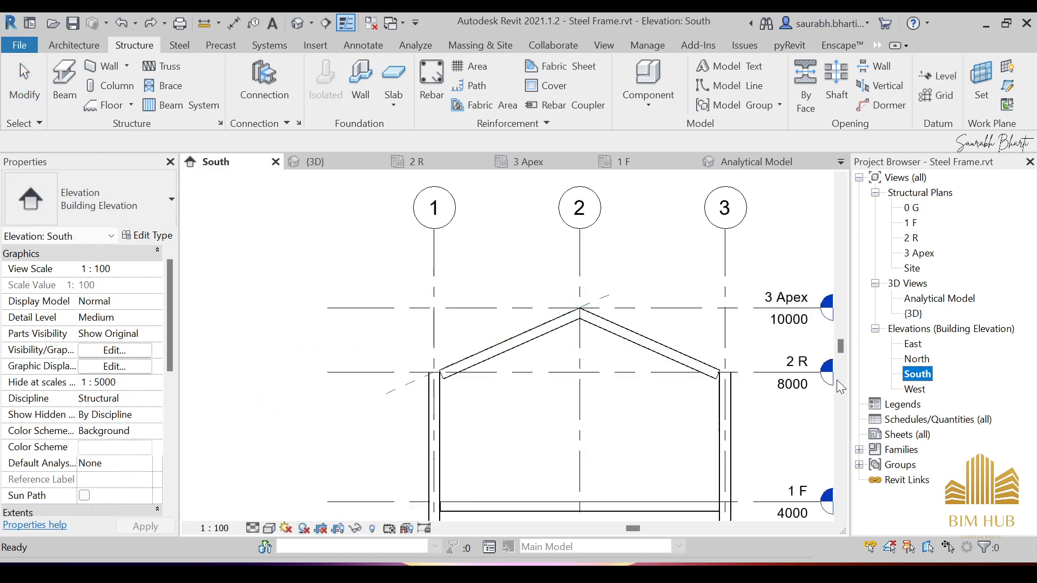
scroll(410, 390, "up", 5)
left_click(415, 385)
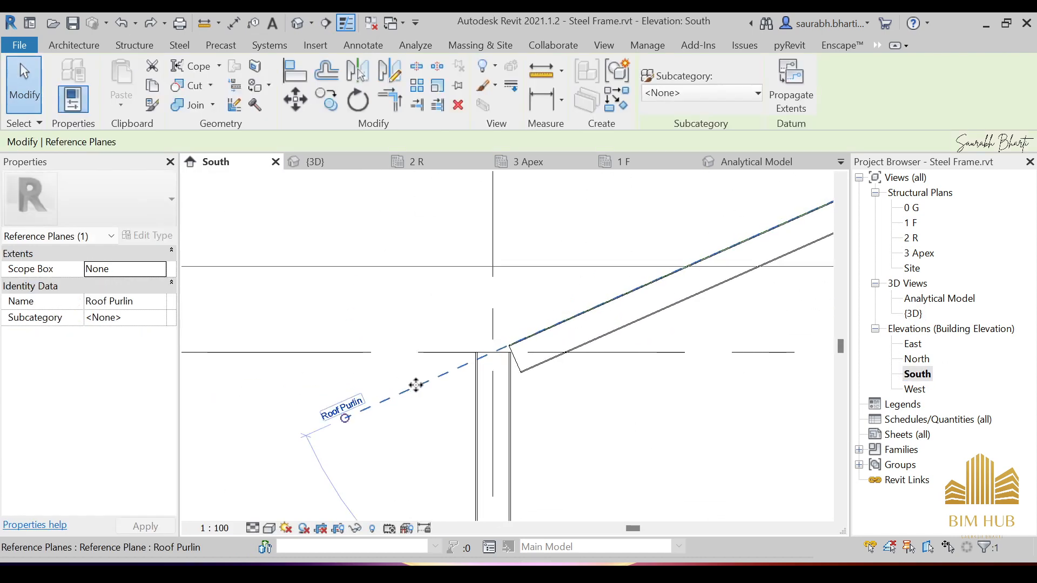
scroll(397, 394, "down", 5)
key("Escape")
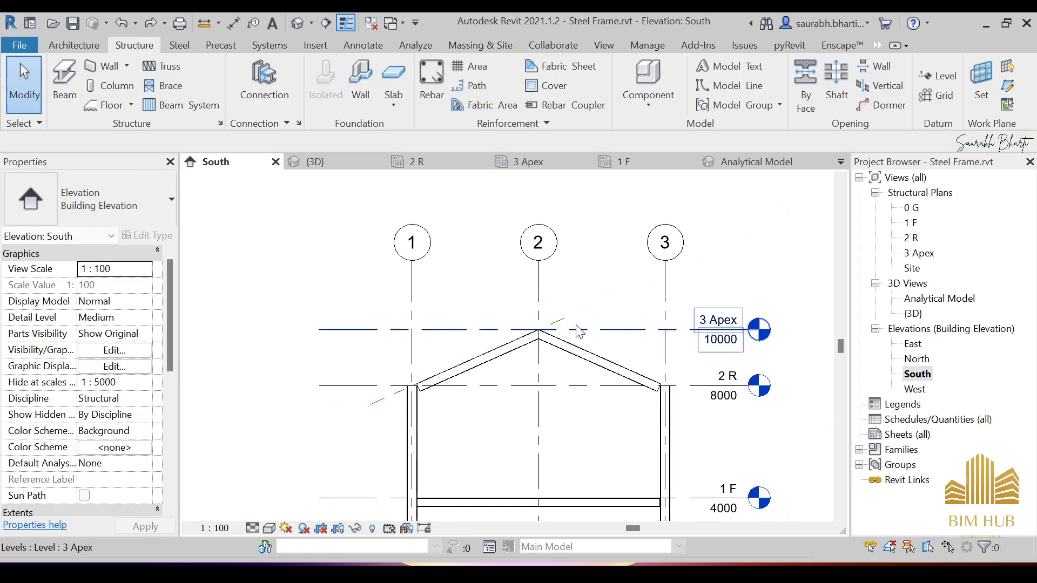
scroll(561, 326, "up", 3)
left_click(560, 325)
key("Escape")
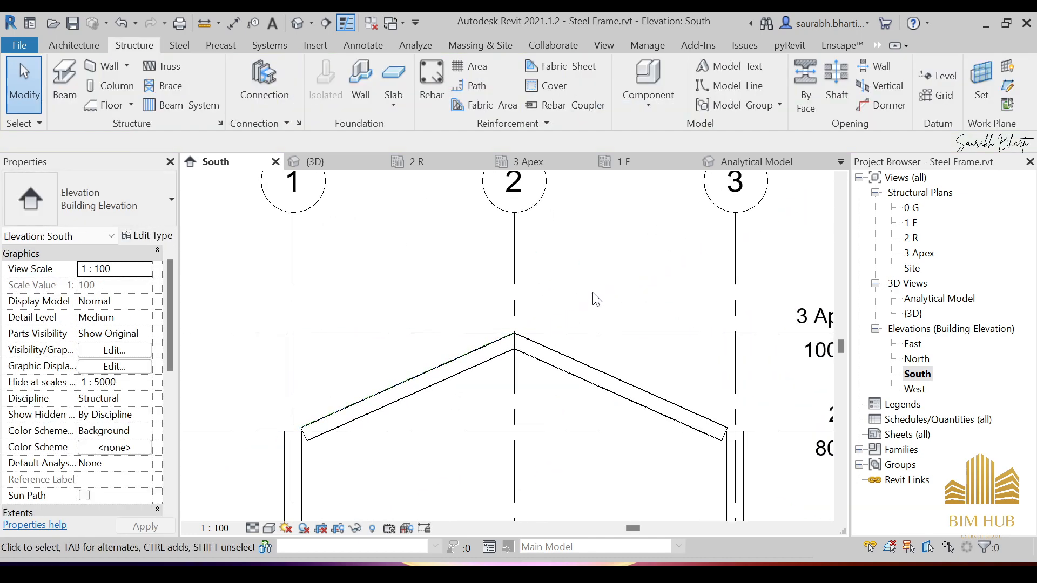
left_click_drag(587, 275, 492, 245)
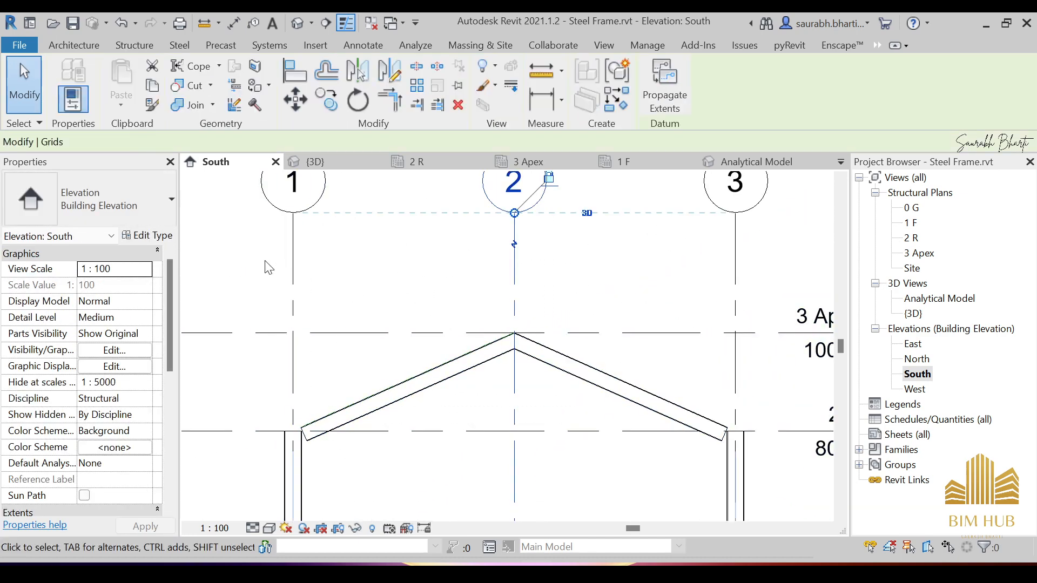
scroll(258, 274, "down", 2)
left_click_drag(238, 263, 484, 427)
scroll(432, 310, "down", 2)
key("Escape")
Select the elements crossing the rafter between grids 1 and 2, filter to Reference Planes only, and delete the leftover unnamed plane
left_click_drag(256, 234, 302, 286)
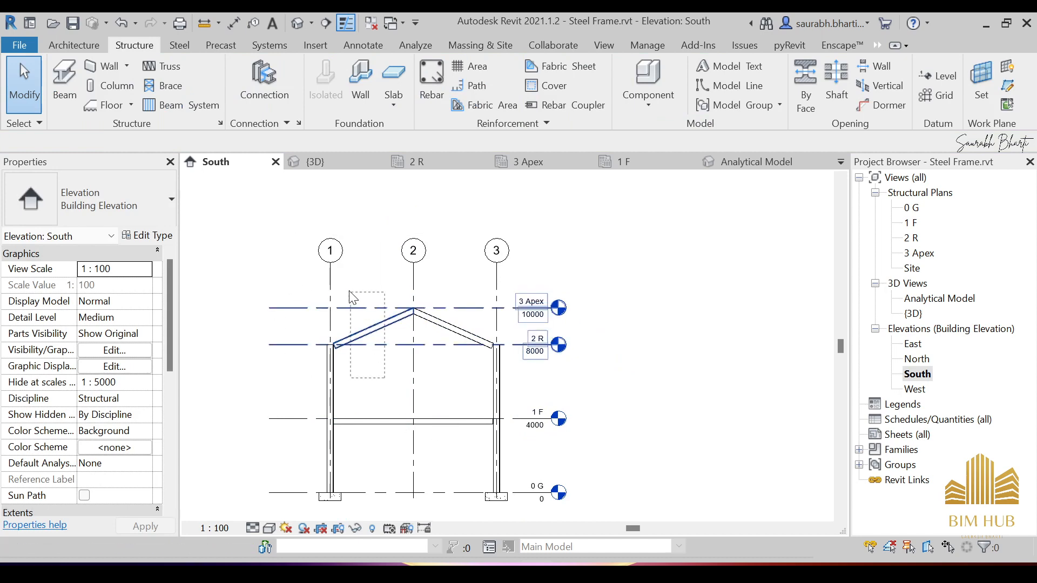
left_click(351, 336)
left_click(672, 88)
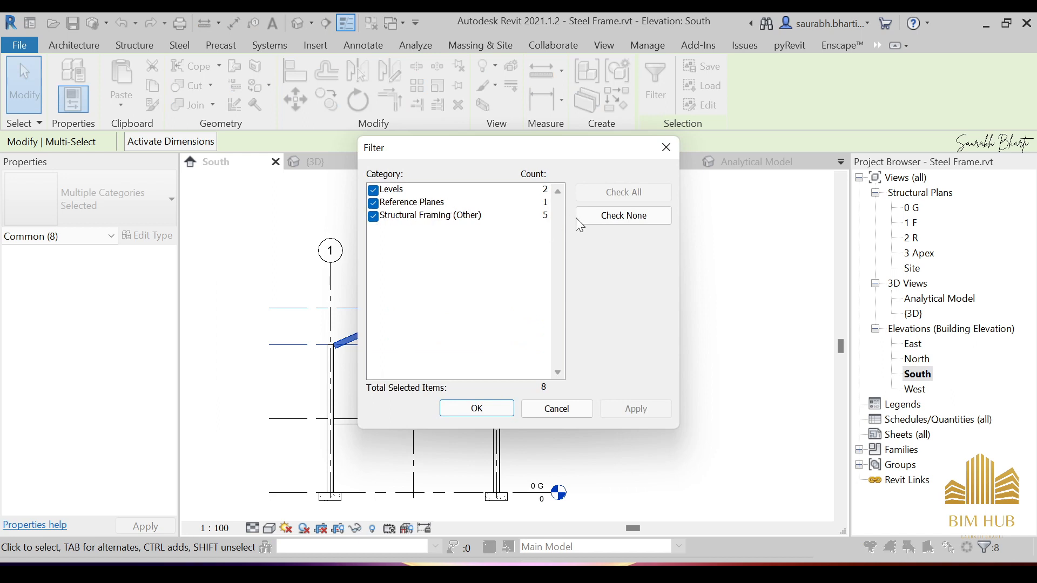
left_click(604, 216)
left_click(380, 204)
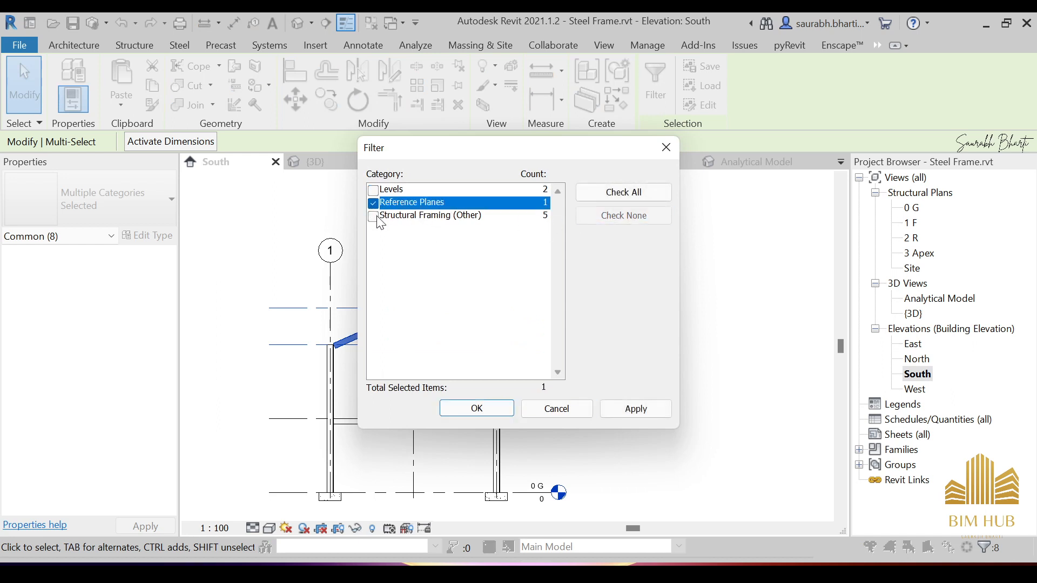
left_click(475, 408)
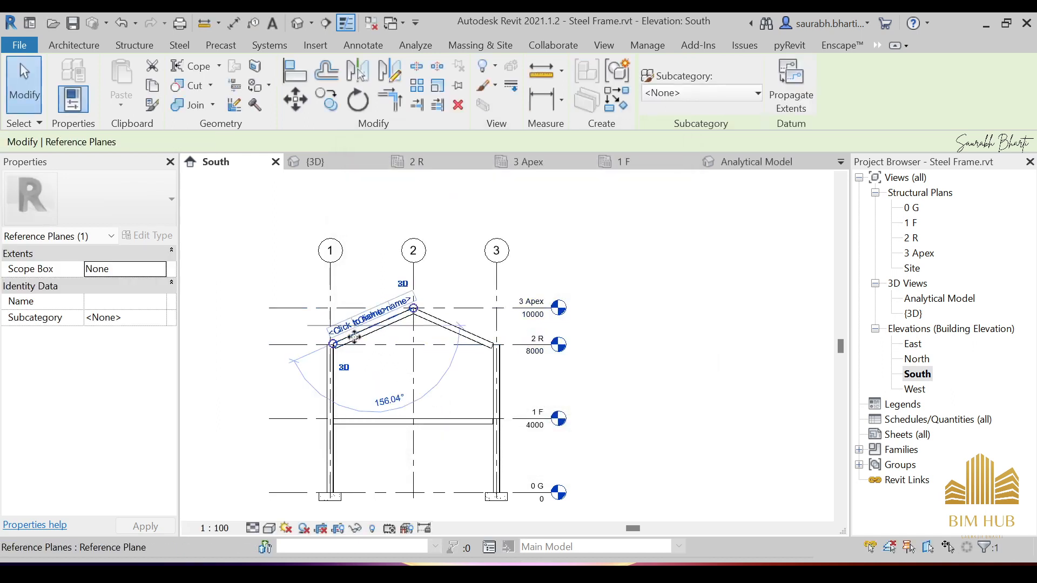
scroll(354, 337, "up", 2)
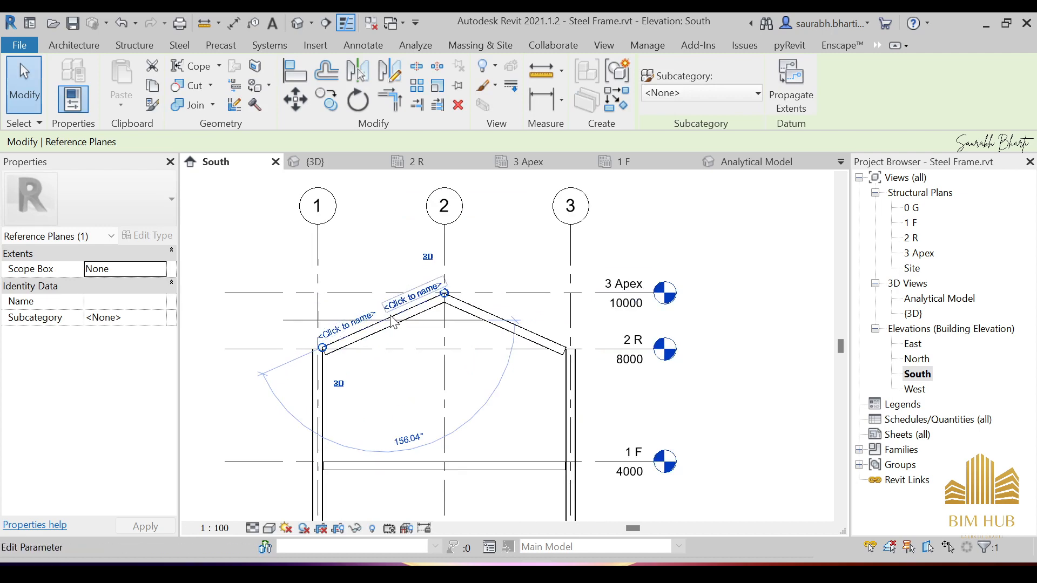
key("Escape")
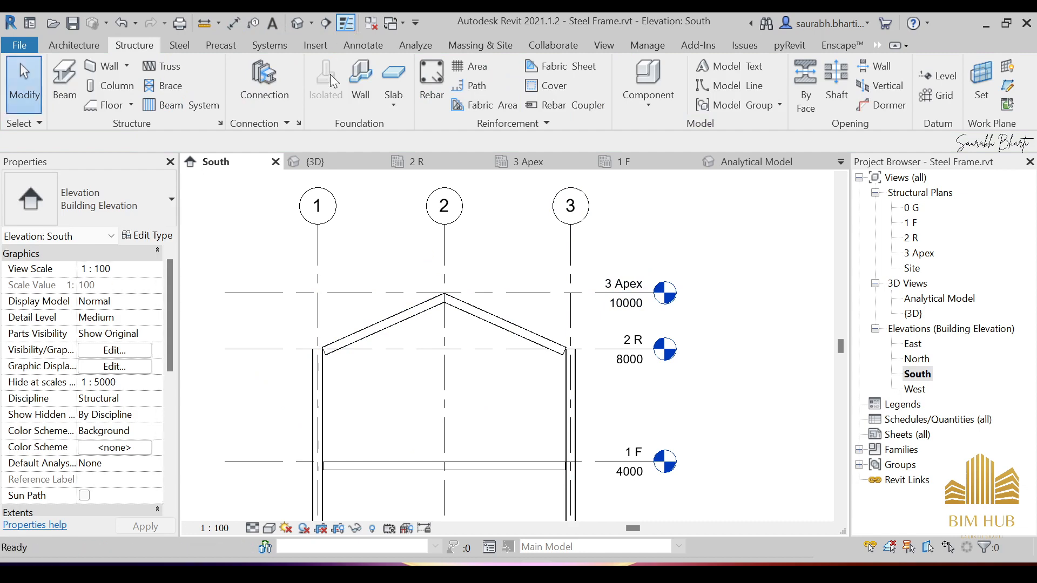
Display thin lines and create a reference plane with 0.0 offset from the upper edge of the rafter between grids 1 and 2
scroll(393, 268, "up", 4)
scroll(379, 363, "up", 3)
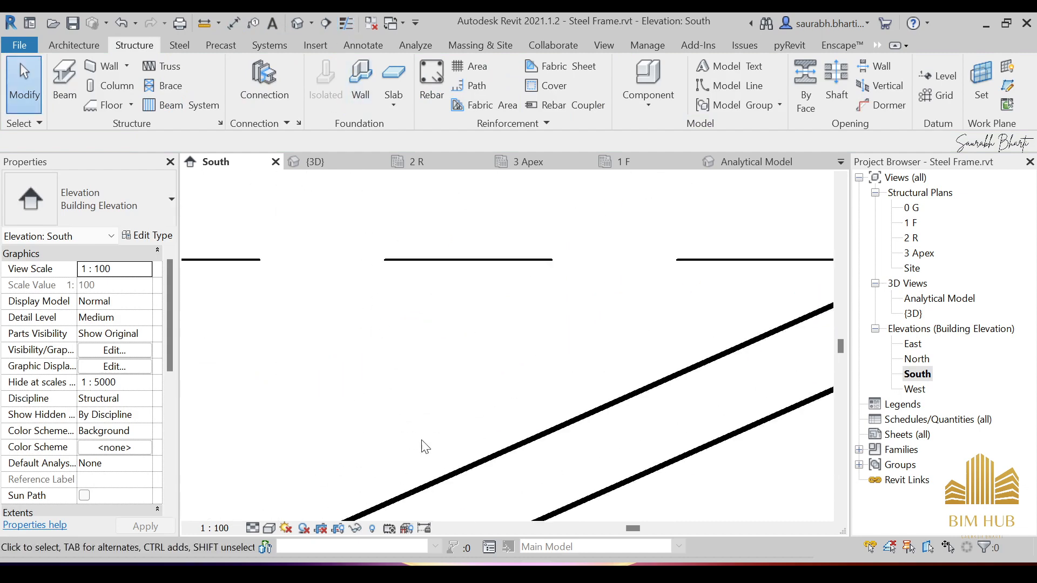
left_click(347, 25)
scroll(440, 302, "down", 2)
scroll(440, 301, "down", 1)
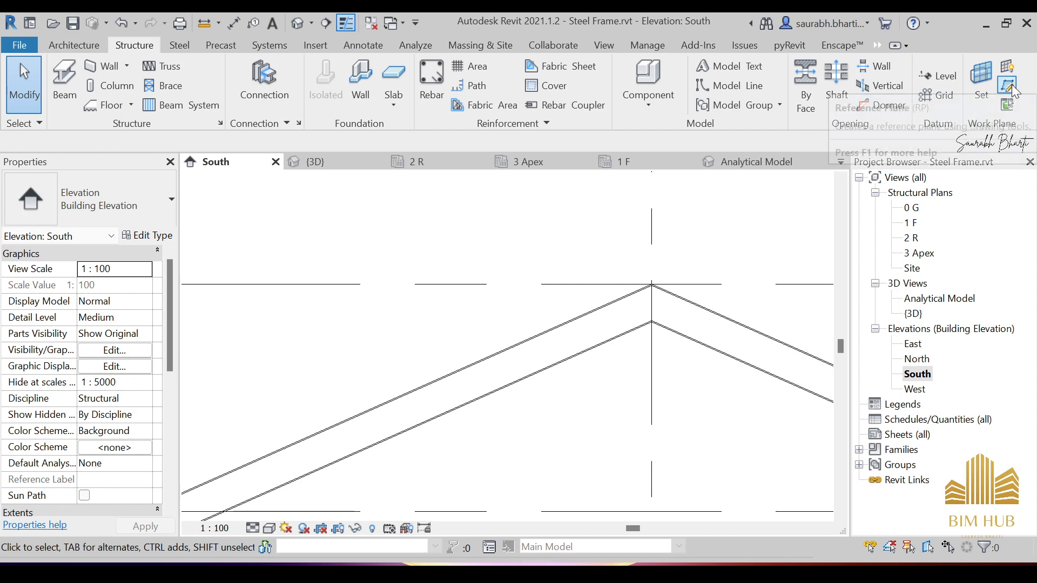
left_click(1011, 88)
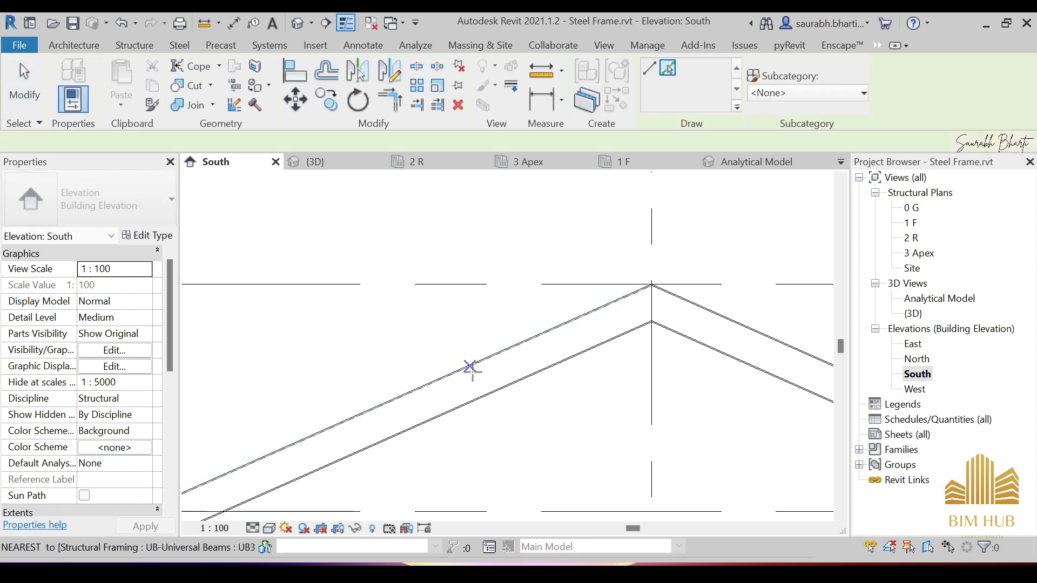
scroll(470, 365, "up", 3)
left_click(668, 68)
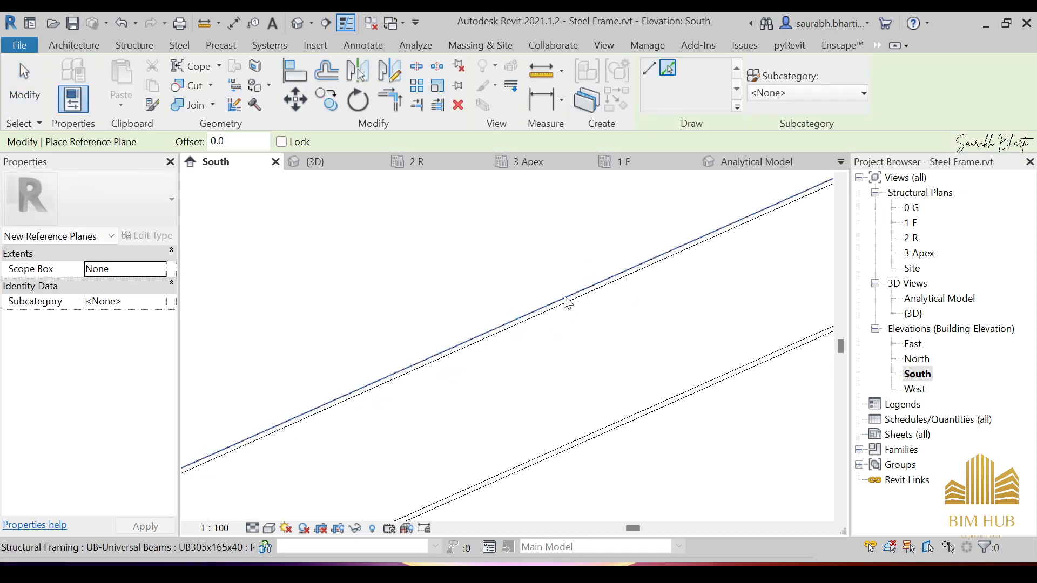
scroll(538, 315, "down", 3)
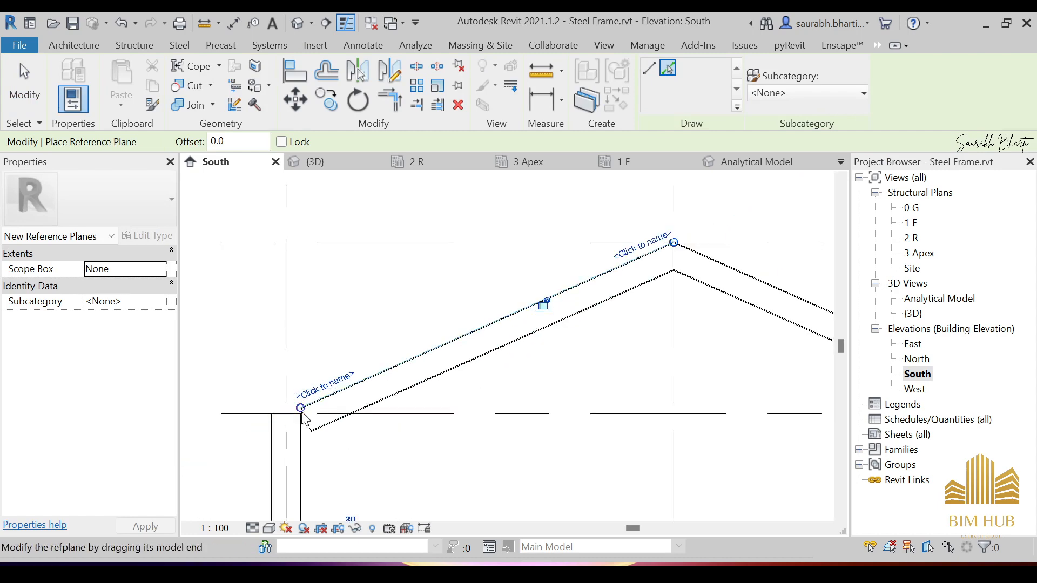
Extend the new reference plane past both the eave and apex ends of the rafter and name it Roof Purlin
left_click_drag(301, 409, 196, 466)
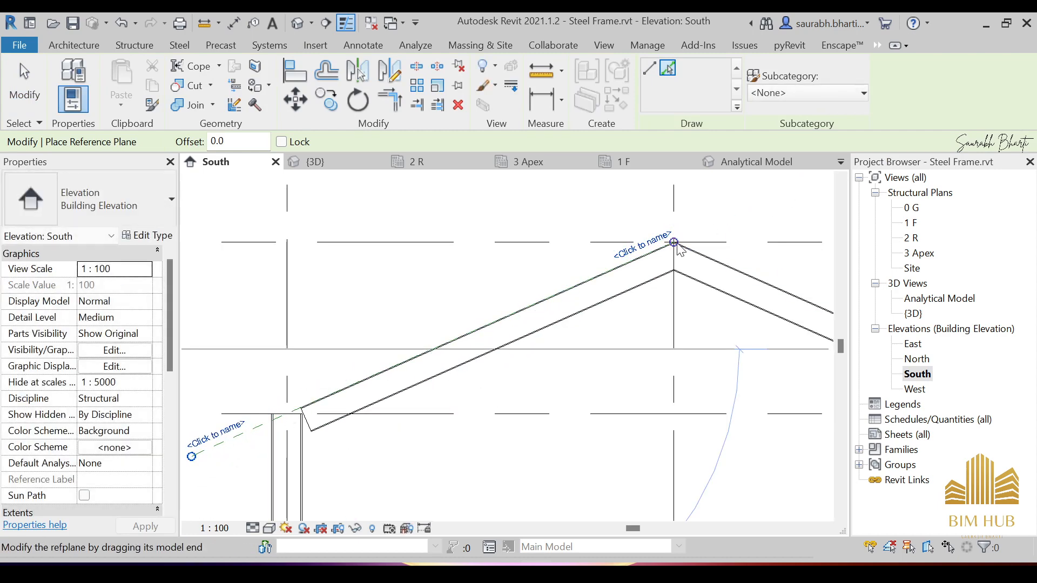
left_click_drag(674, 242, 776, 223)
middle_click_drag(776, 223, 722, 271)
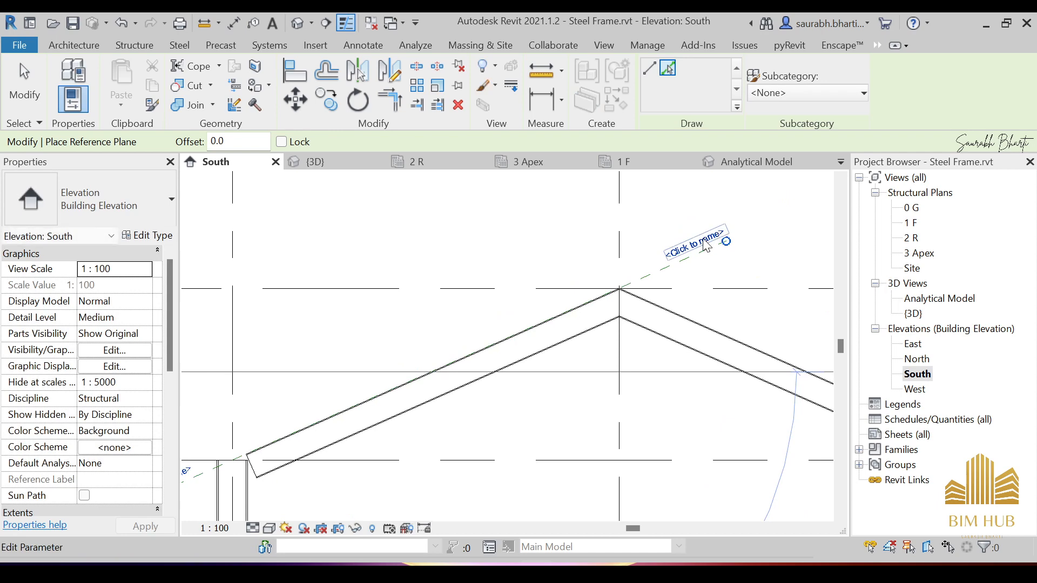
left_click(686, 248)
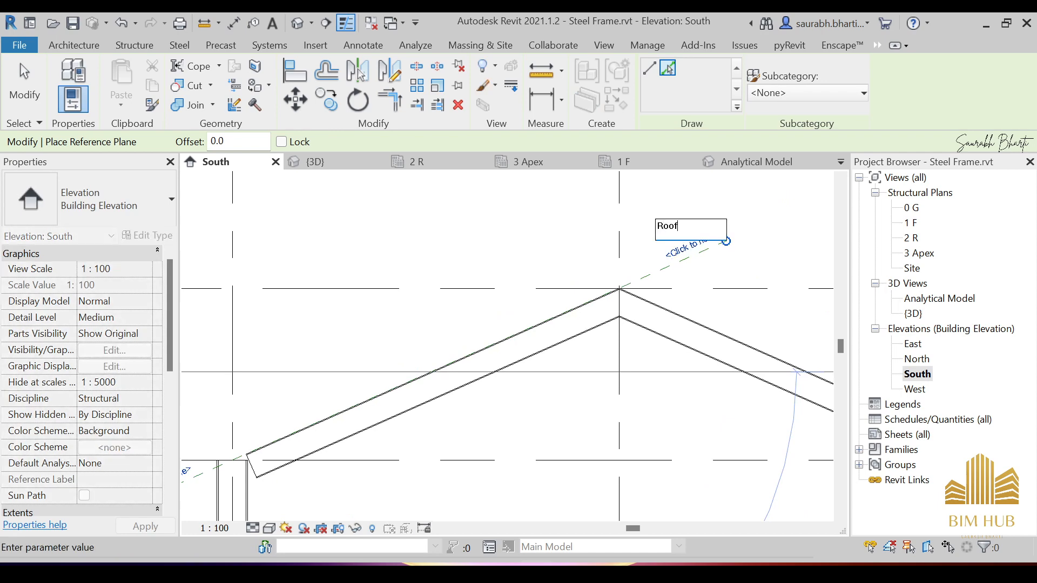
type("Roof Purlin")
key("Return")
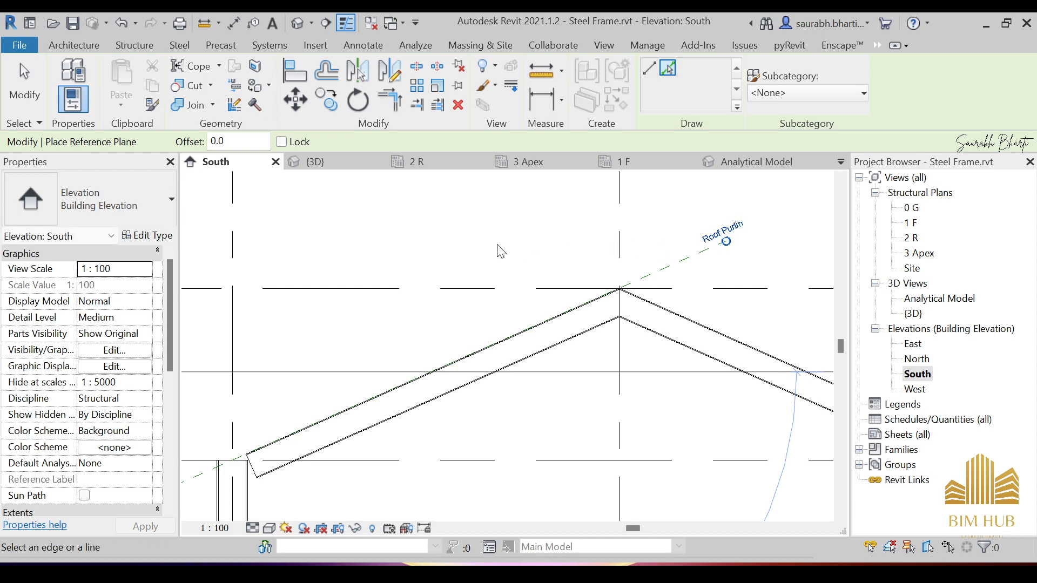
scroll(501, 252, "down", 2)
key("Escape")
key("Escape")
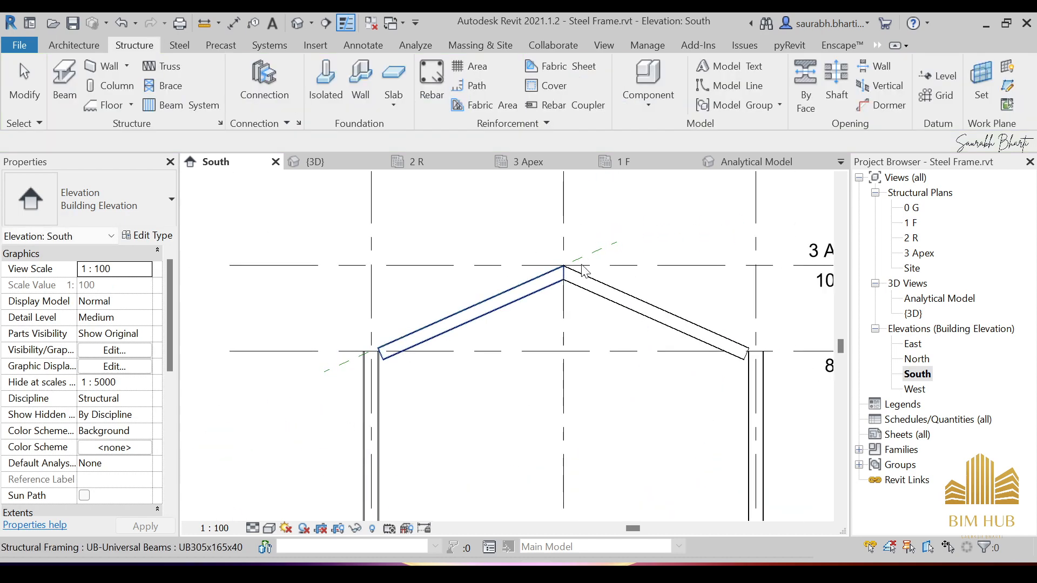
Set the work plane by picking the sloped Roof Purlin reference plane and open the {3D} view for working on it
scroll(578, 251, "up", 1)
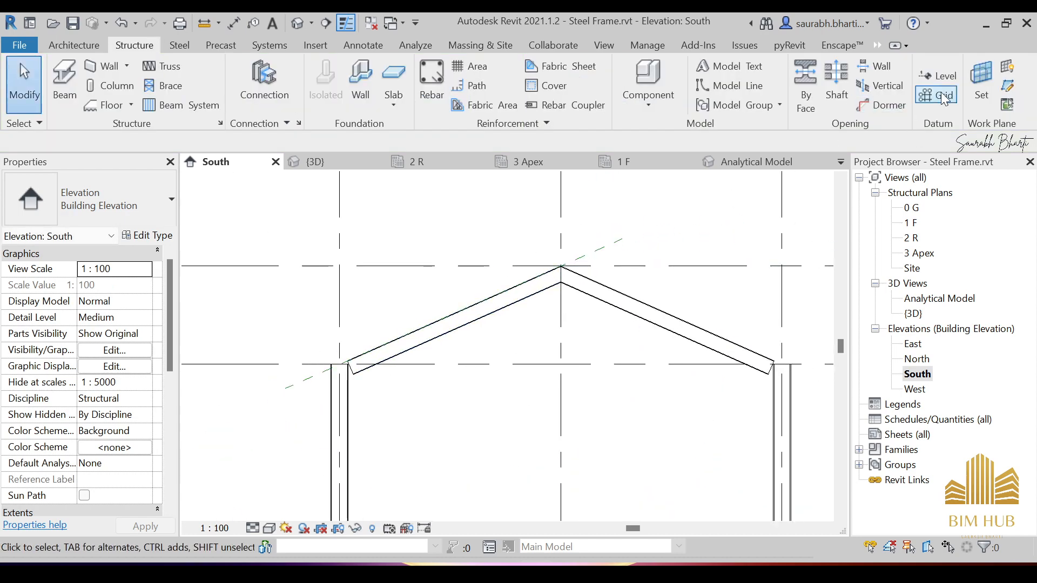
left_click(980, 81)
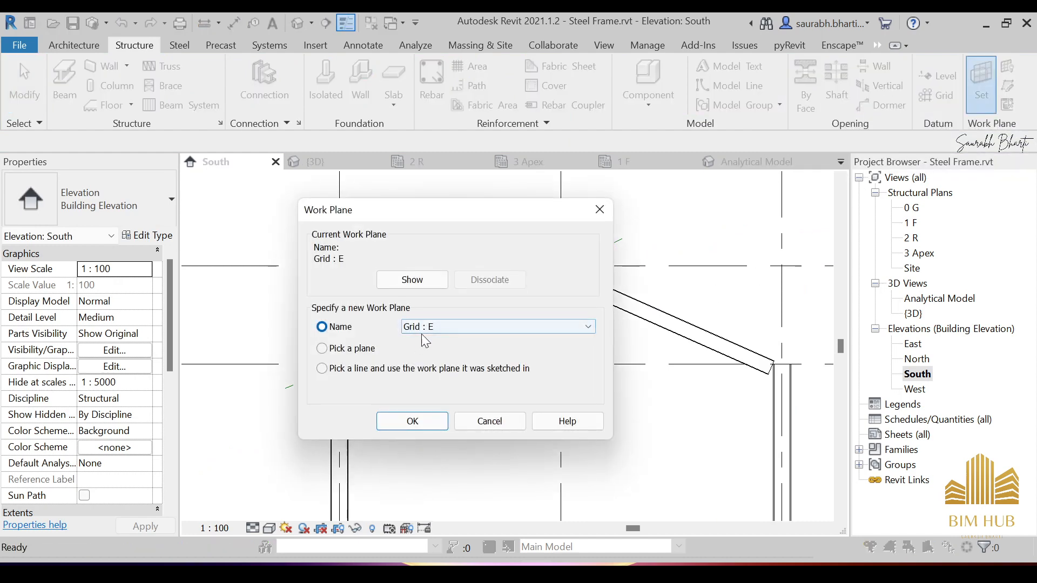
left_click(439, 327)
left_click(372, 357)
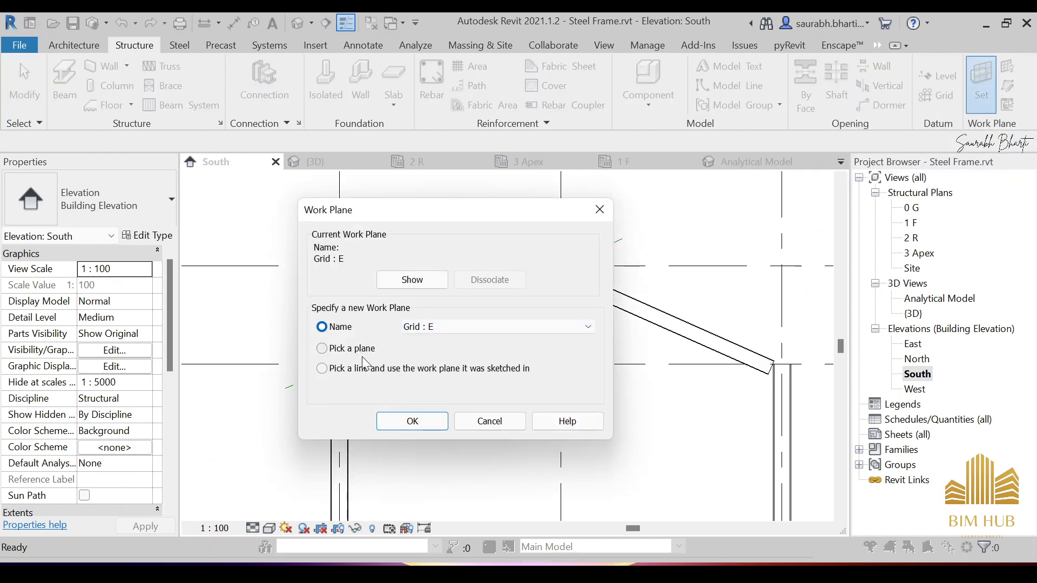
left_click(411, 422)
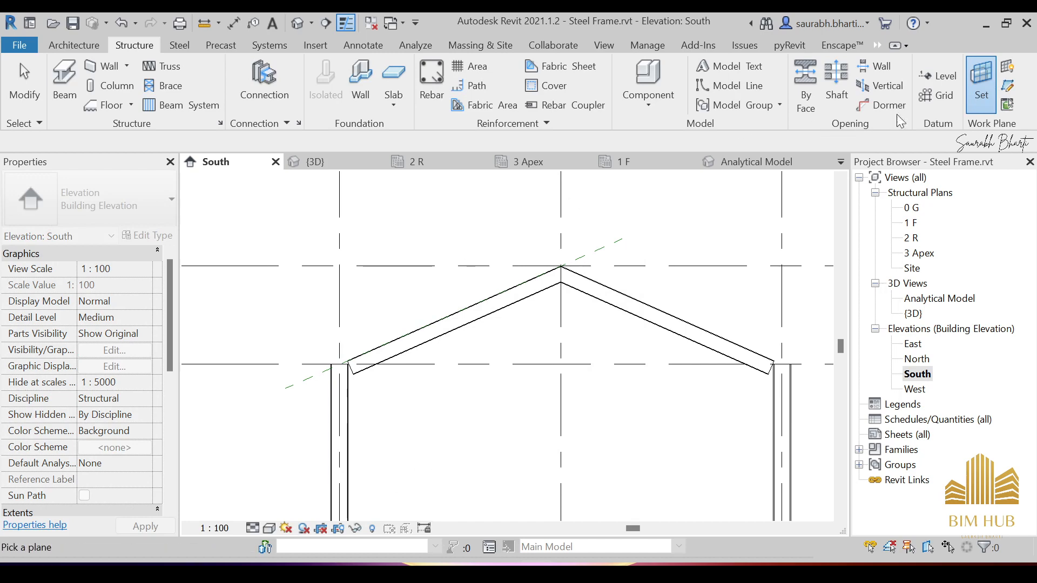
left_click(601, 247)
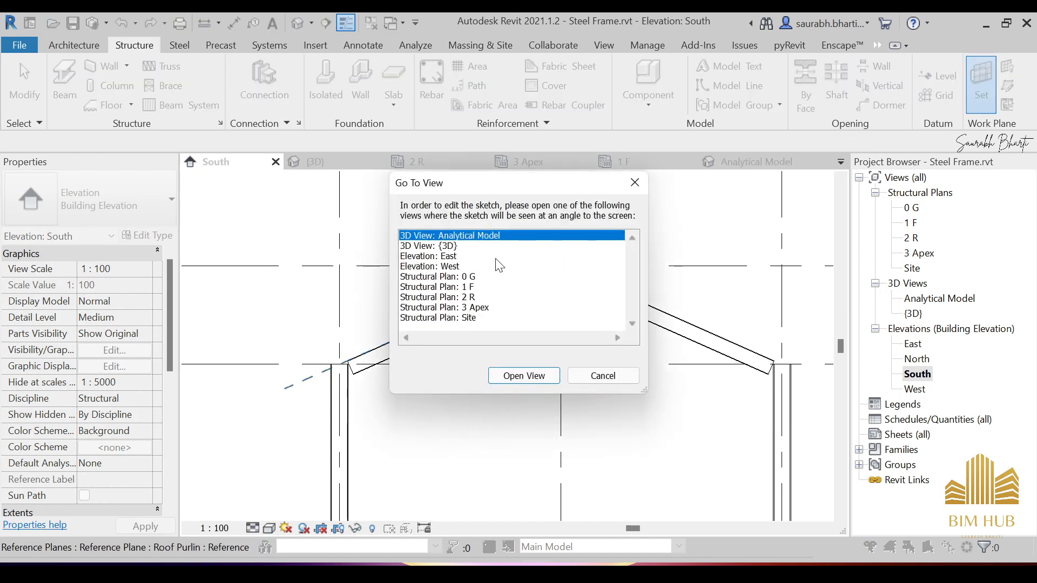
left_click(443, 245)
left_click(523, 376)
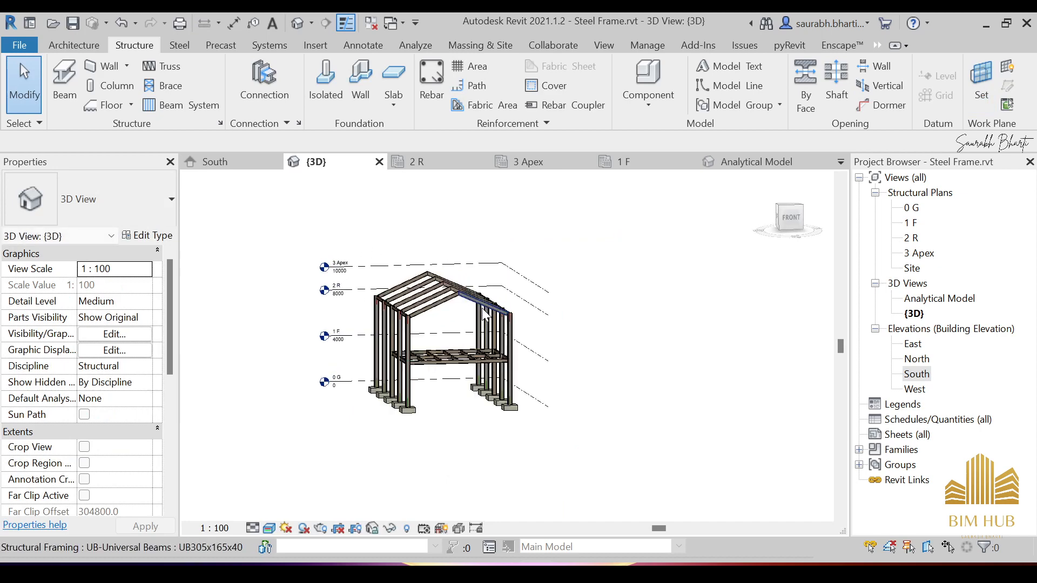
Place an M_Light Gauge-Zeds 142 Z 20 beam along the ridge between the apex endpoints of the two front rafter frames
scroll(438, 305, "up", 4)
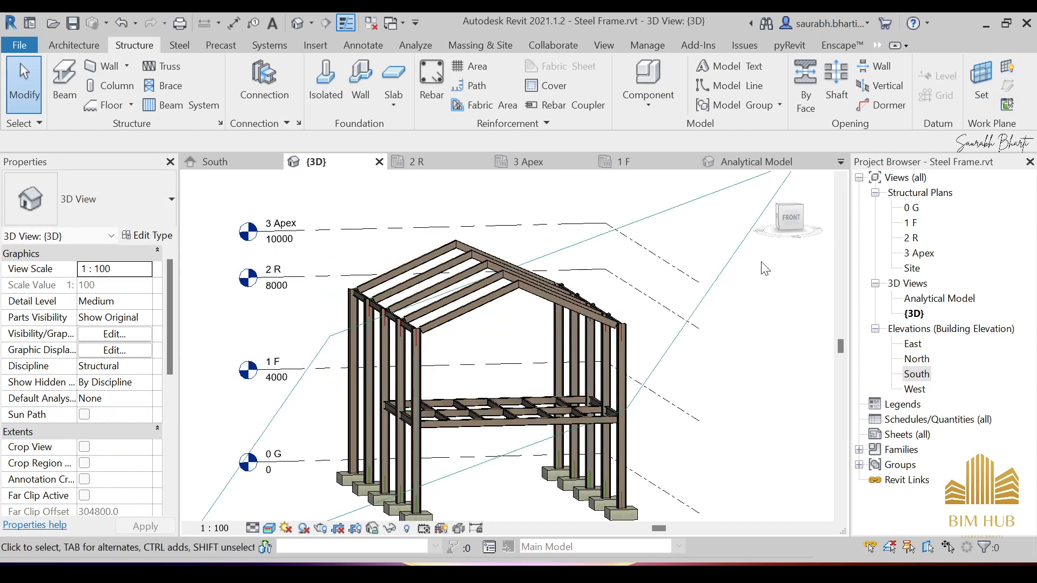
middle_click_drag(669, 280, 750, 213, "shift")
left_click(787, 218)
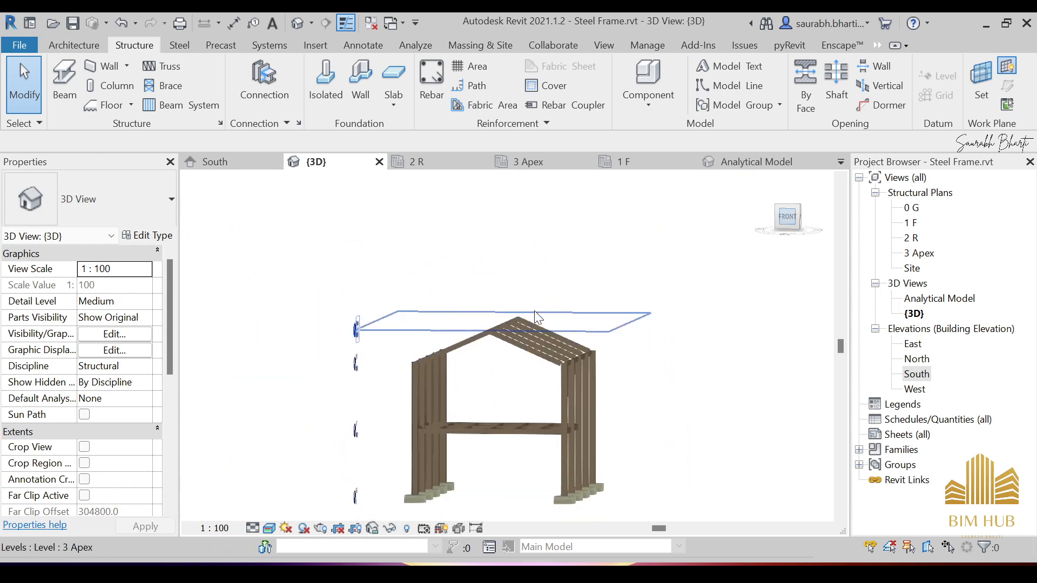
middle_click_drag(529, 335, 539, 371, "shift")
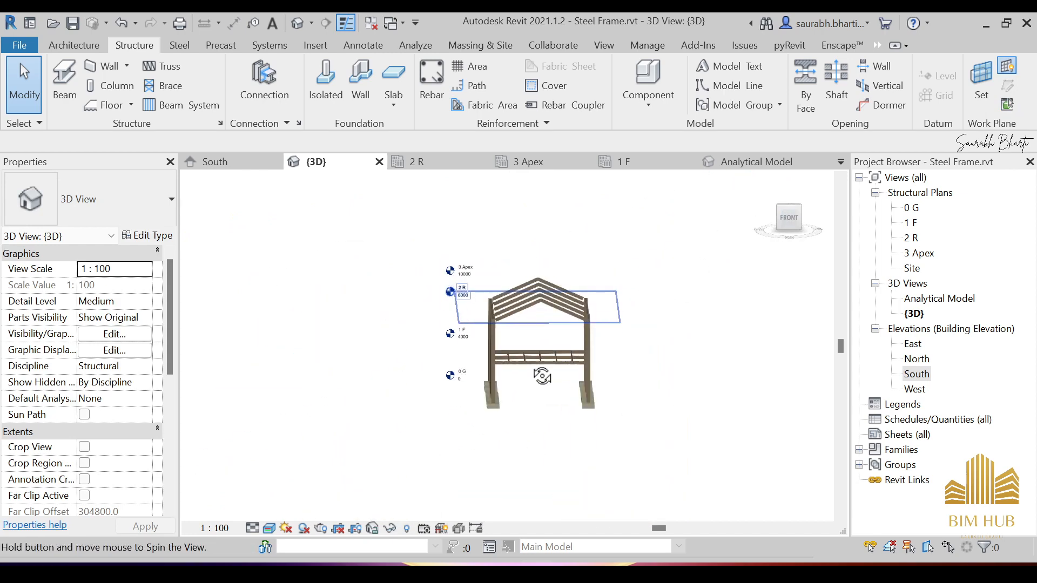
scroll(529, 308, "up", 5)
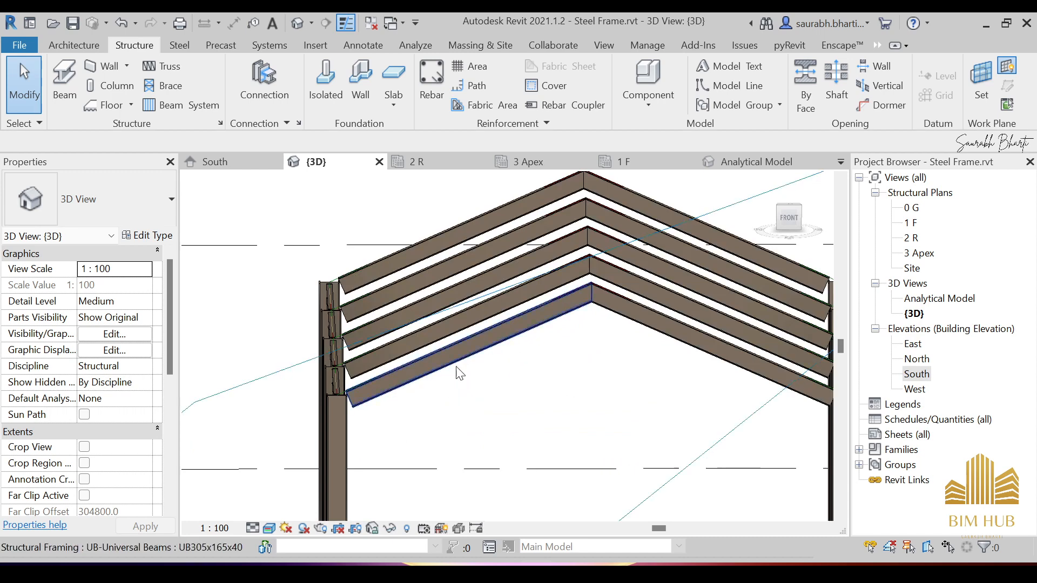
middle_click_drag(526, 314, 497, 329, "shift")
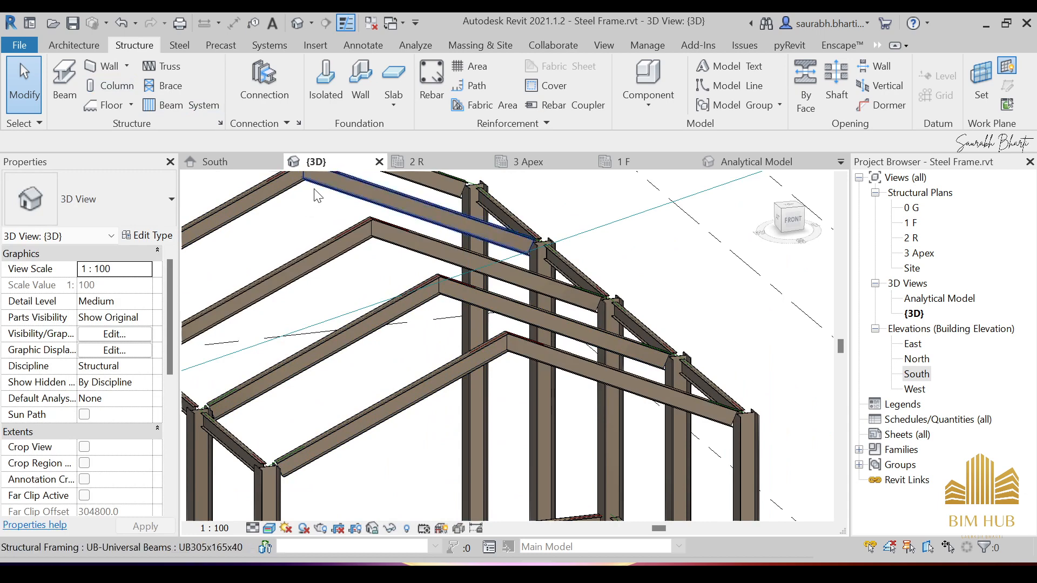
left_click(64, 73)
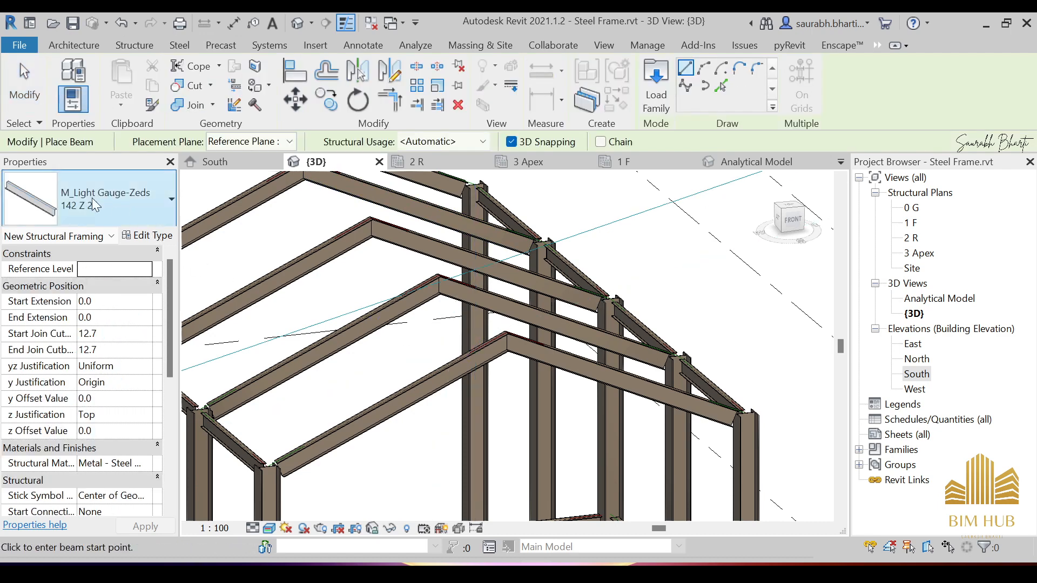
scroll(374, 262, "down", 4)
middle_click_drag(375, 261, 435, 339, "shift")
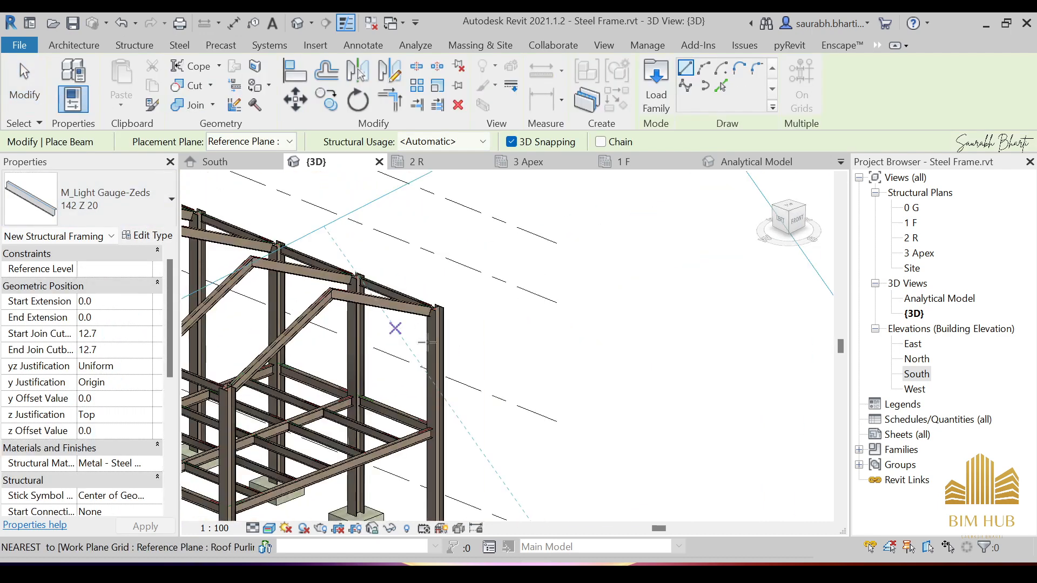
scroll(486, 319, "up", 5)
scroll(500, 319, "up", 3)
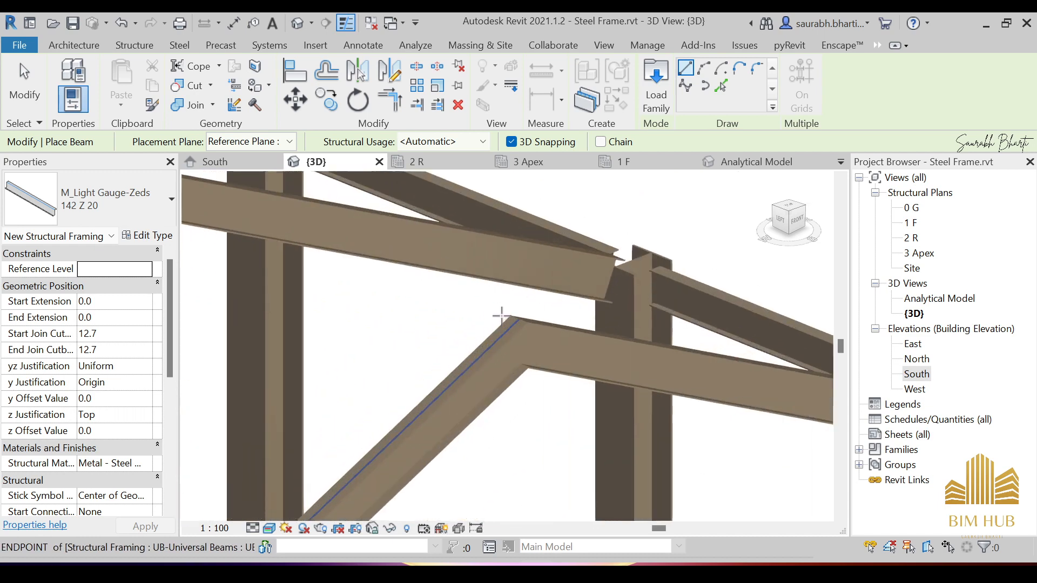
left_click(517, 318)
middle_click_drag(453, 292, 719, 407)
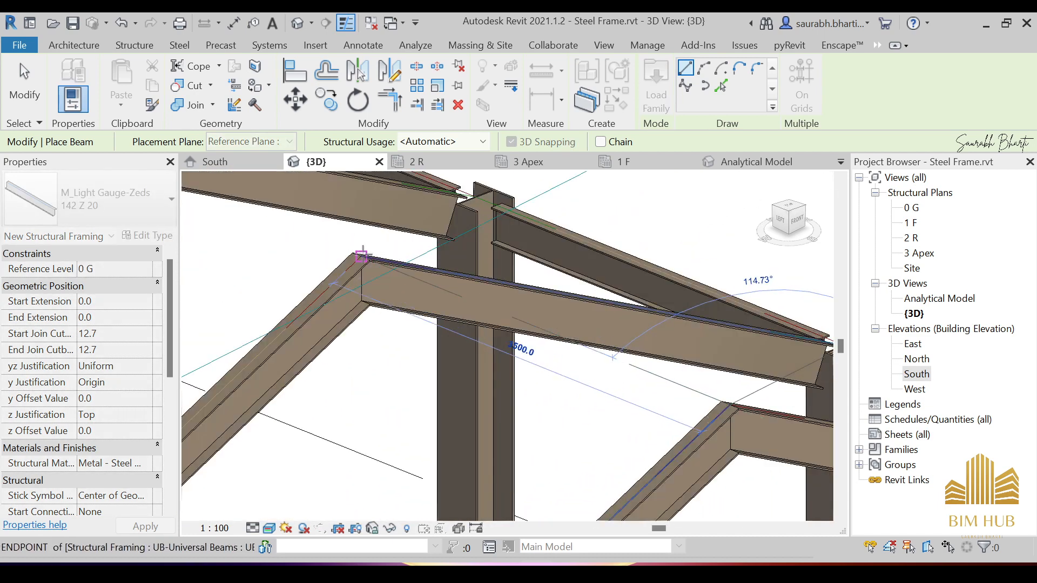
left_click(363, 256)
key("Escape")
Show the 3D model from the front in Wireframe style and frame the zed purlin's profile at the apex
scroll(498, 322, "down", 5)
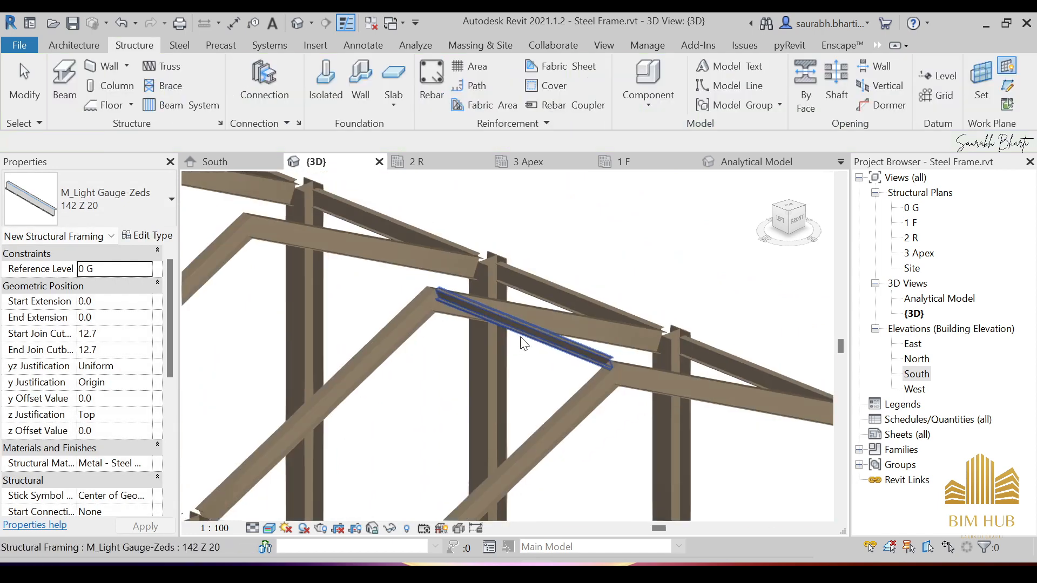
middle_click_drag(588, 366, 551, 375, "shift")
middle_click_drag(551, 376, 467, 339)
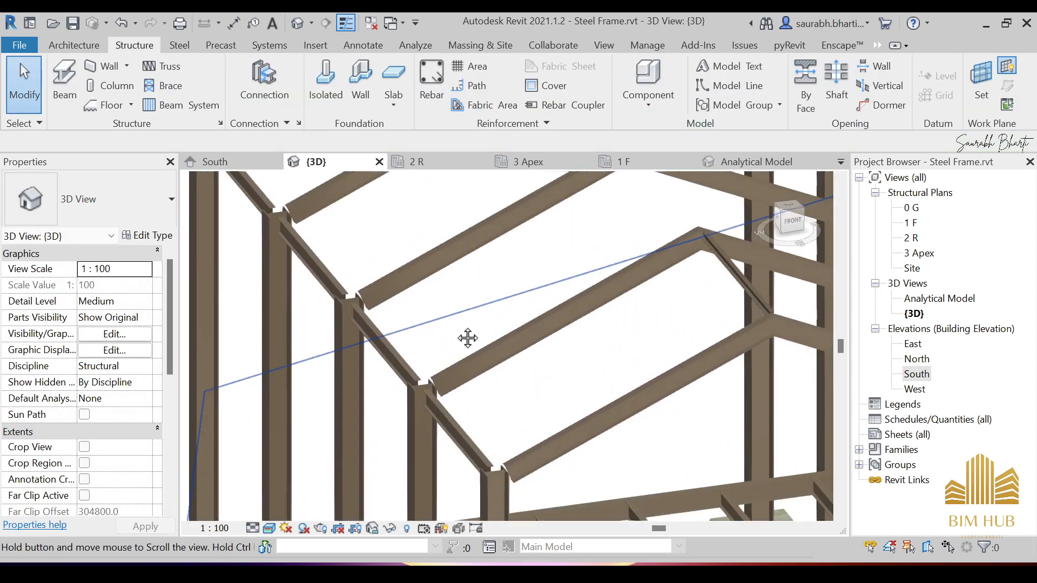
left_click(789, 221)
scroll(514, 319, "up", 6)
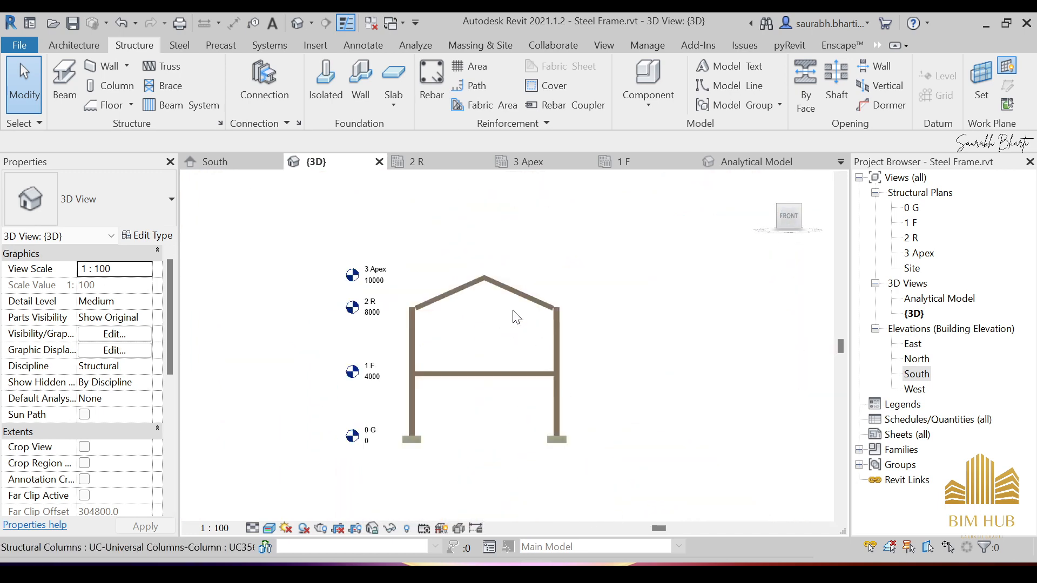
left_click(269, 528)
left_click(313, 446)
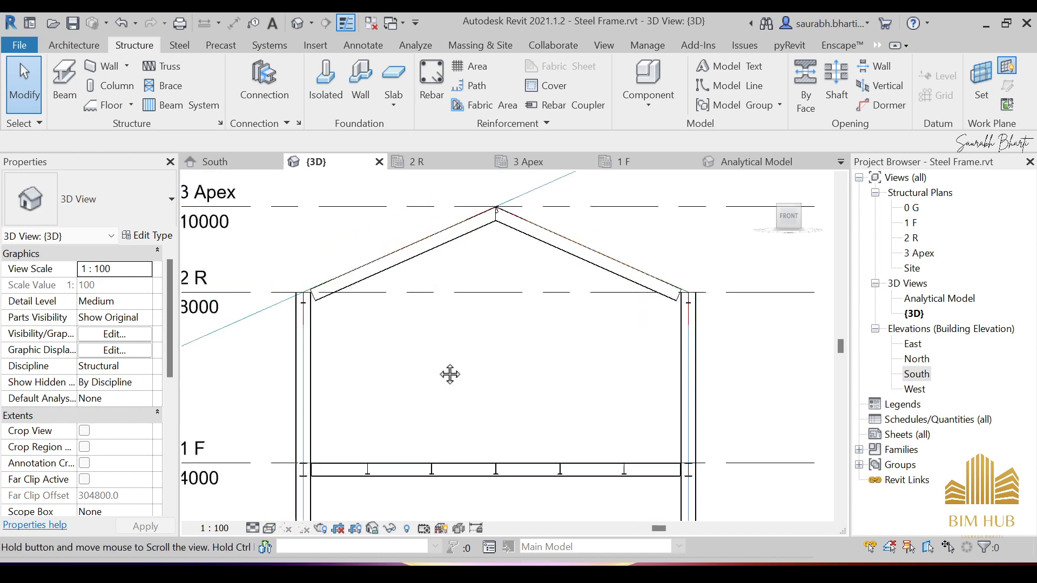
scroll(474, 285, "up", 5)
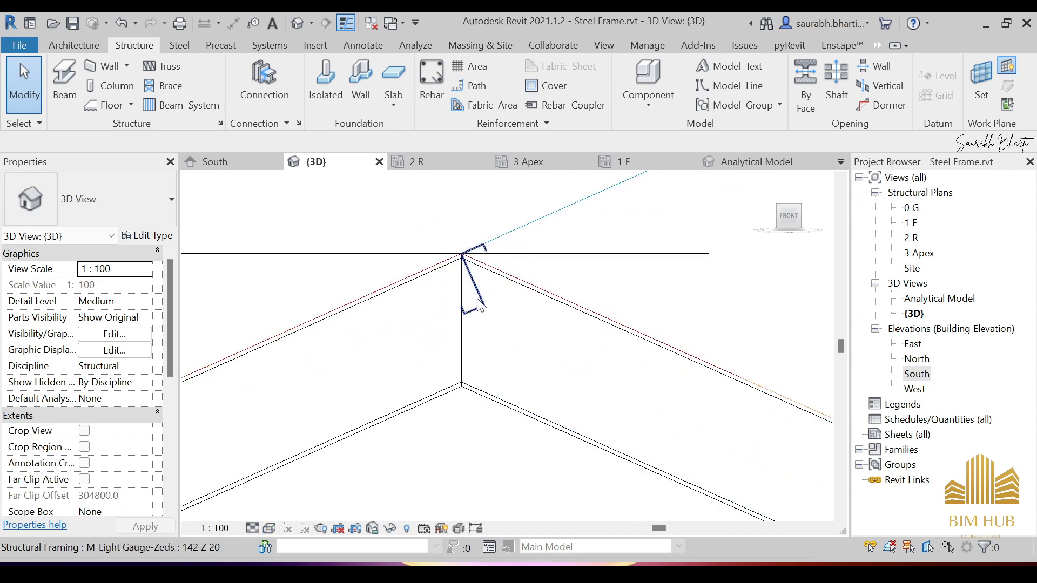
left_click(471, 302)
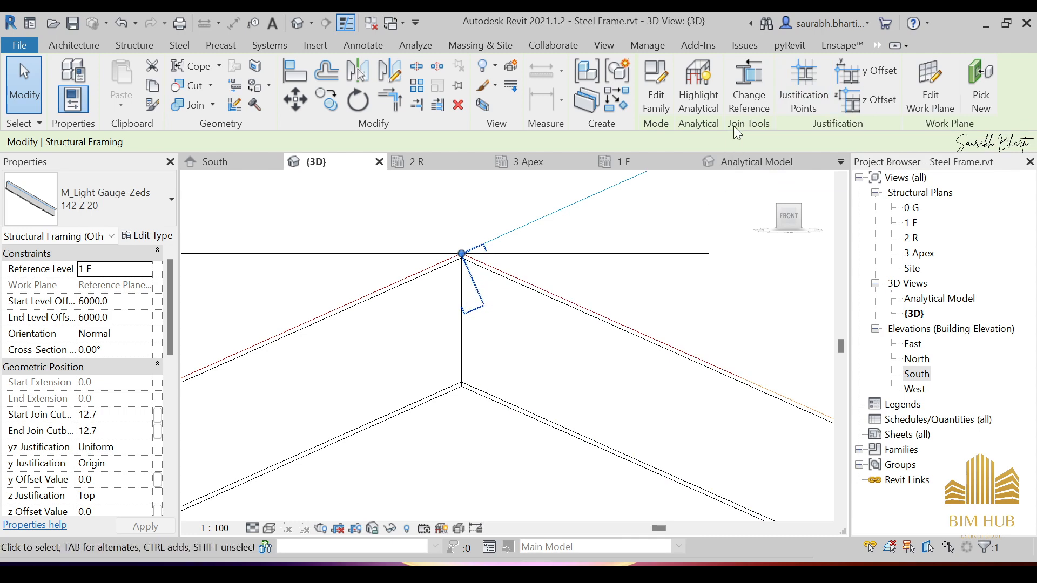
left_click(803, 95)
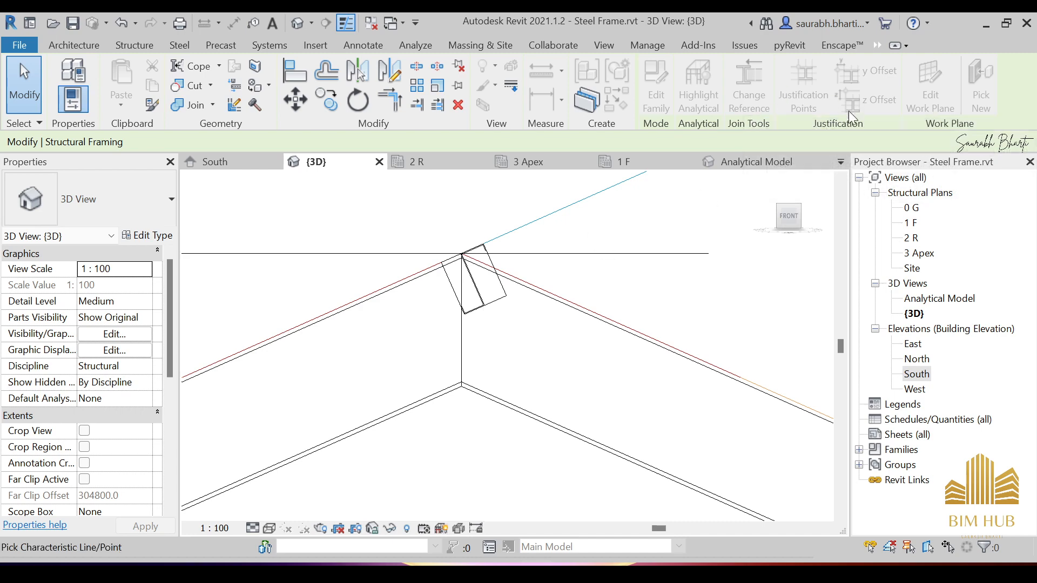
left_click(487, 312)
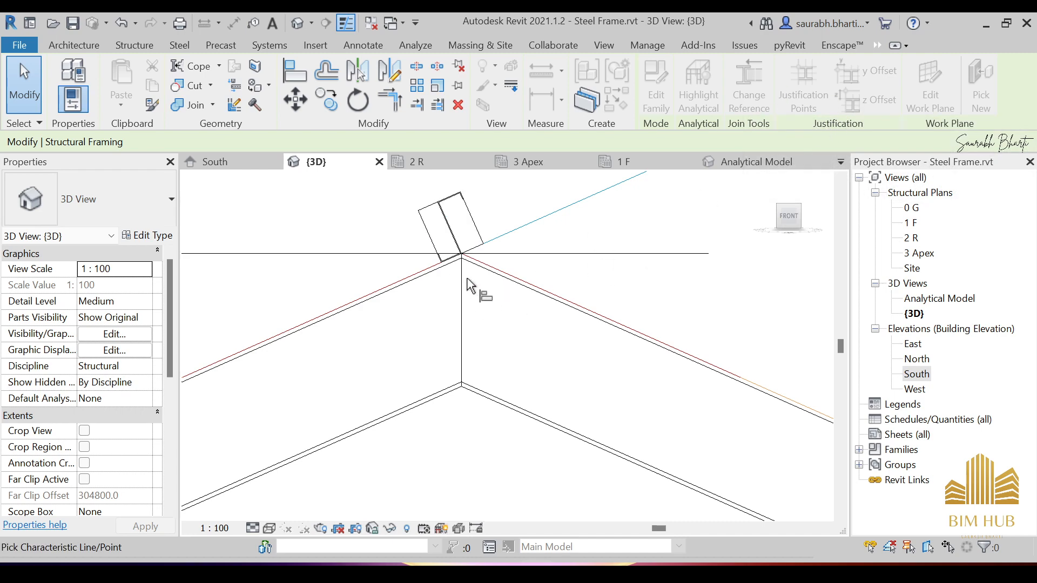
key("Escape")
key("Escape")
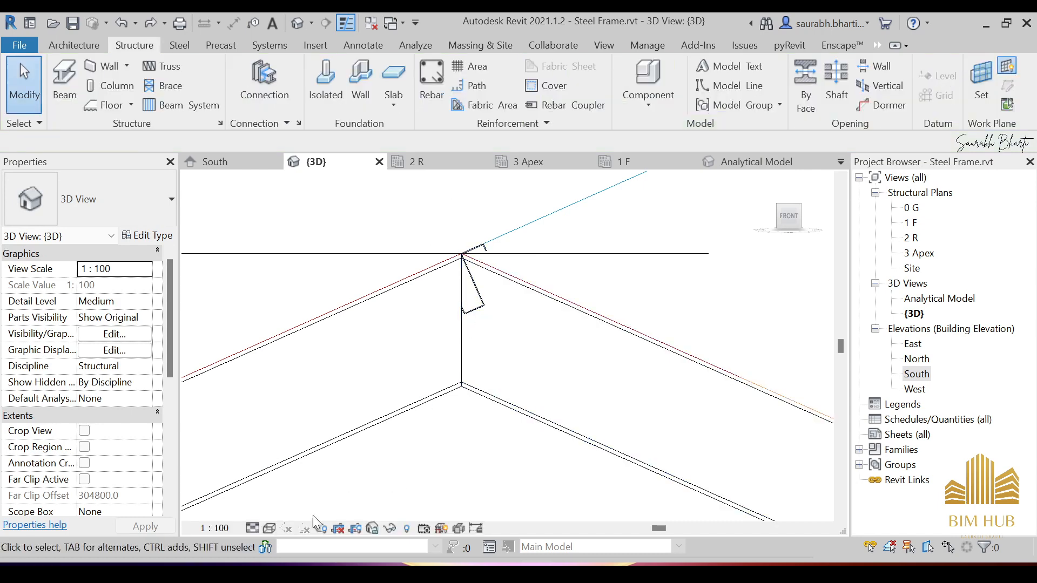
Compare the Realistic visual style with Wireframe and try the Coarse detail level on the apex view
left_click(271, 529)
left_click(284, 511)
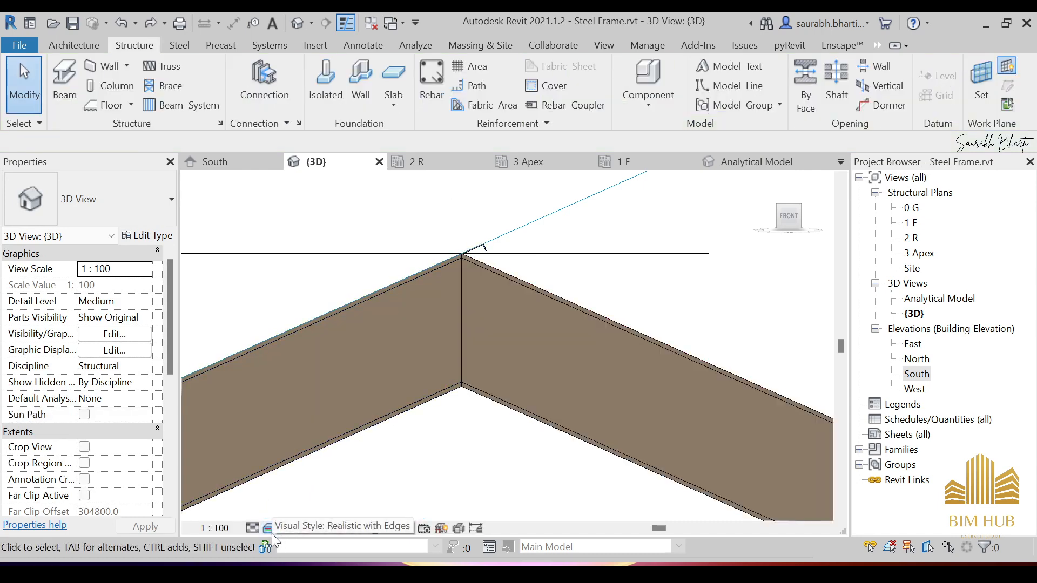
left_click(270, 530)
left_click(295, 463)
left_click(253, 528)
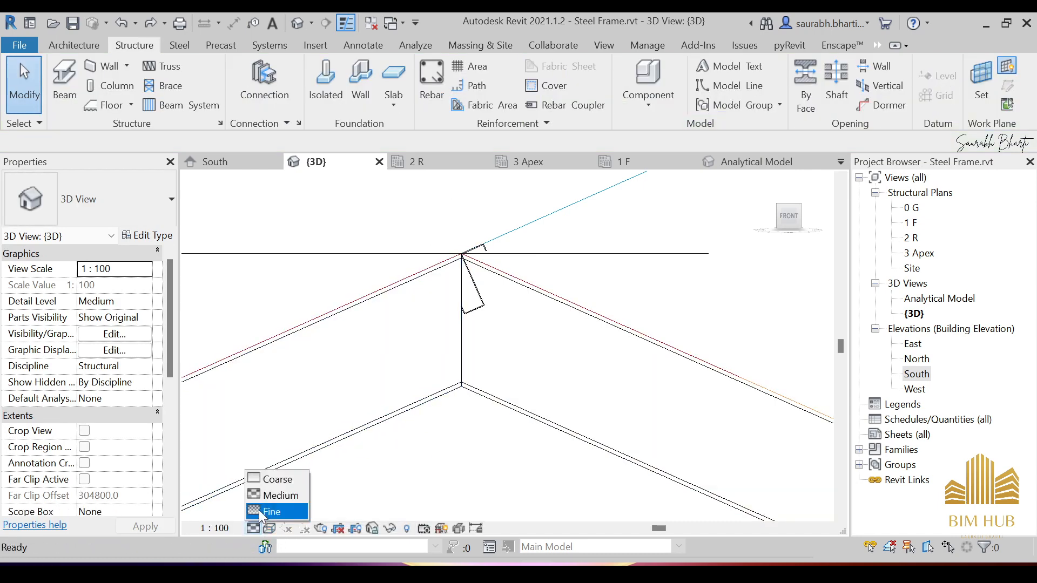
left_click(271, 485)
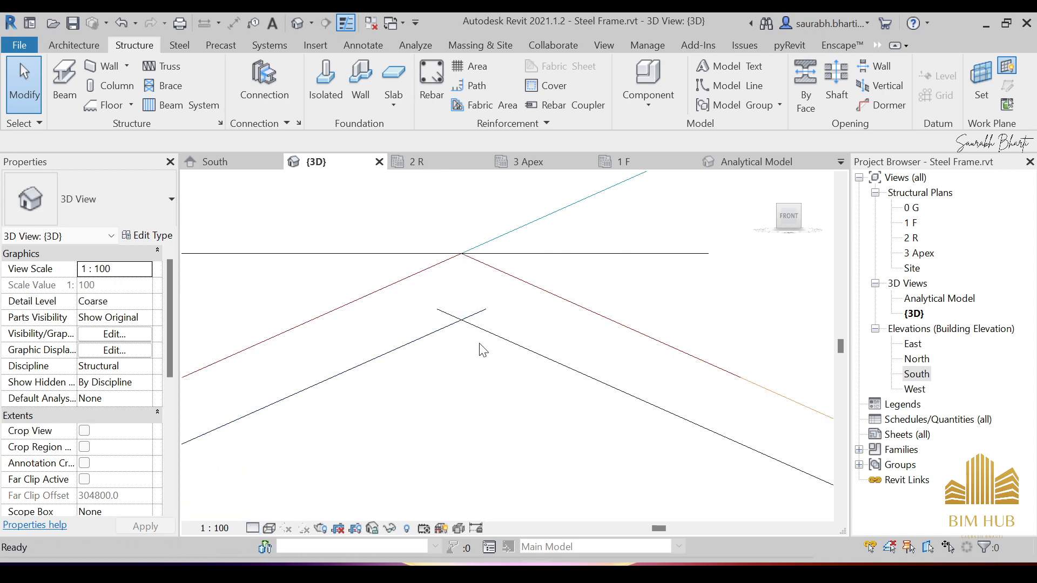
Set the ridge zed purlin's justification point to the bottom so that it sits on top of the rafters
left_click(479, 302)
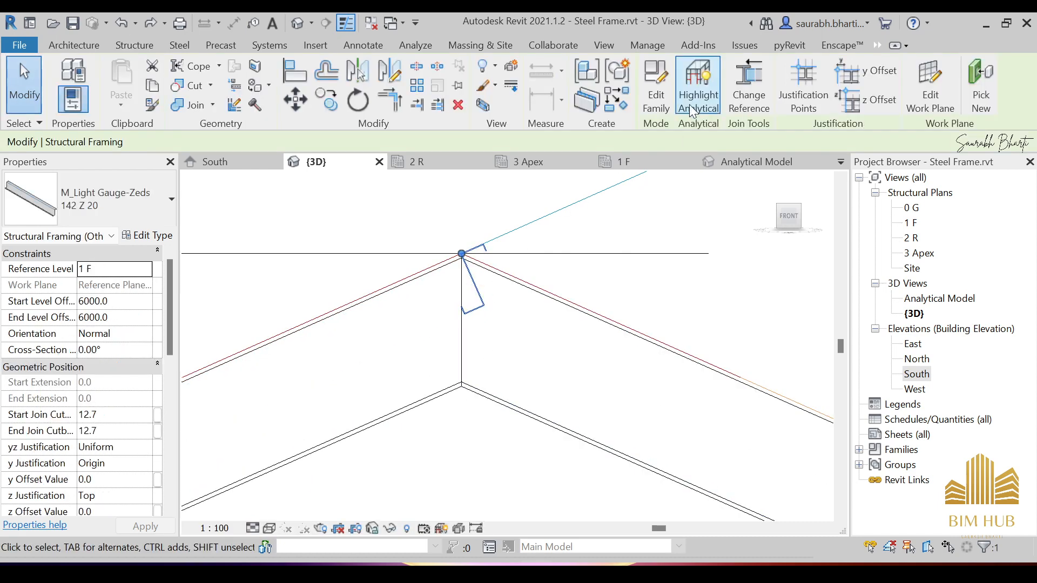
left_click(794, 84)
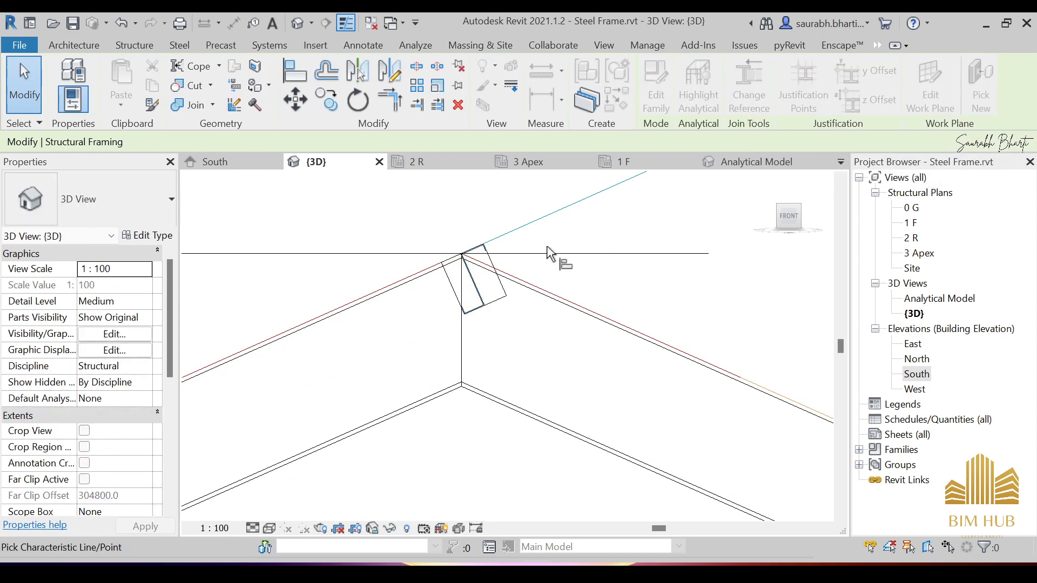
scroll(440, 264, "up", 2)
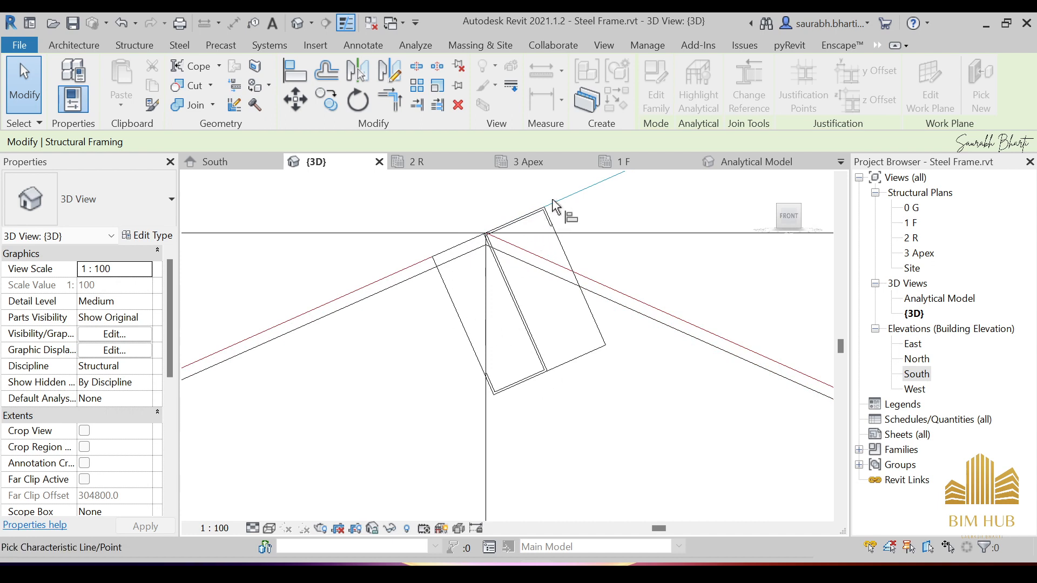
scroll(556, 227, "down", 1)
scroll(567, 222, "down", 1)
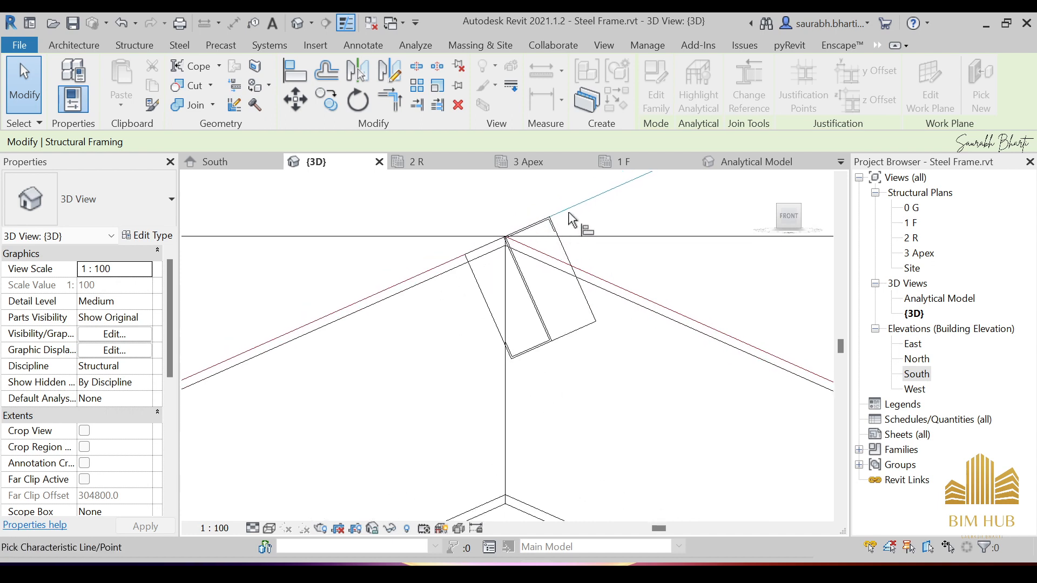
scroll(486, 265, "up", 3)
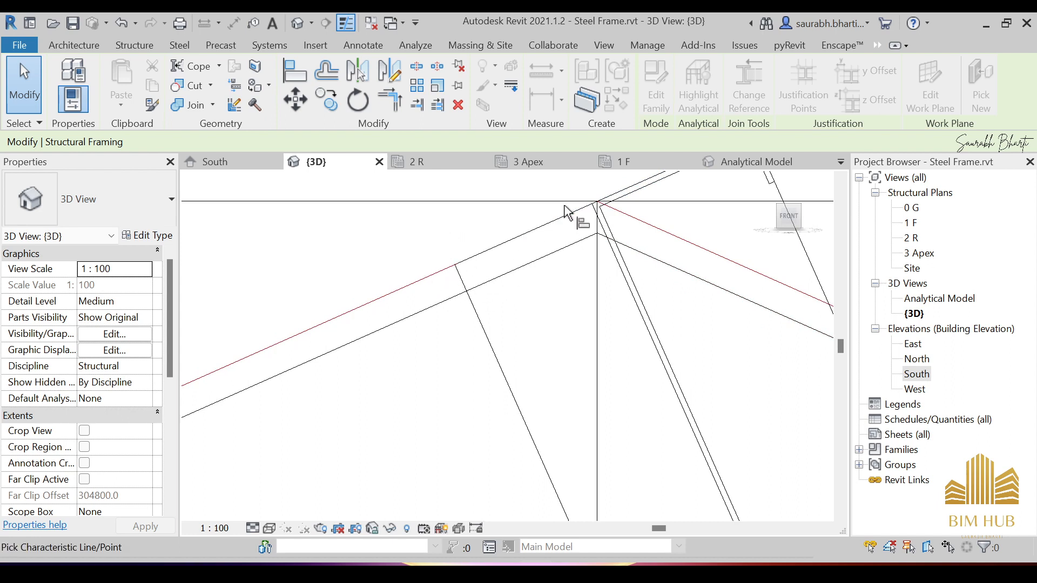
middle_click_drag(567, 214, 504, 292)
scroll(562, 264, "down", 1)
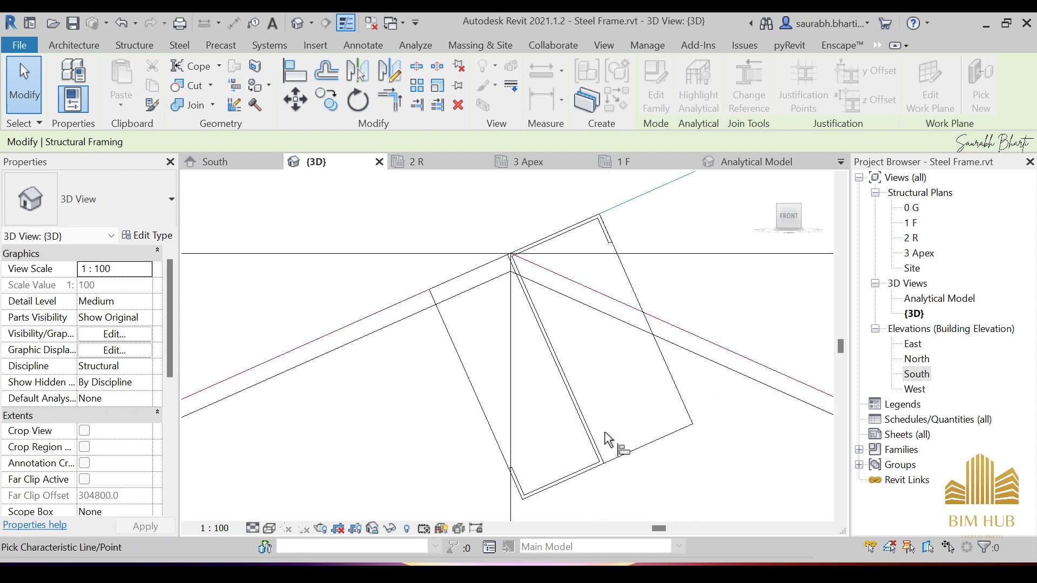
left_click(605, 466)
scroll(561, 413, "down", 2)
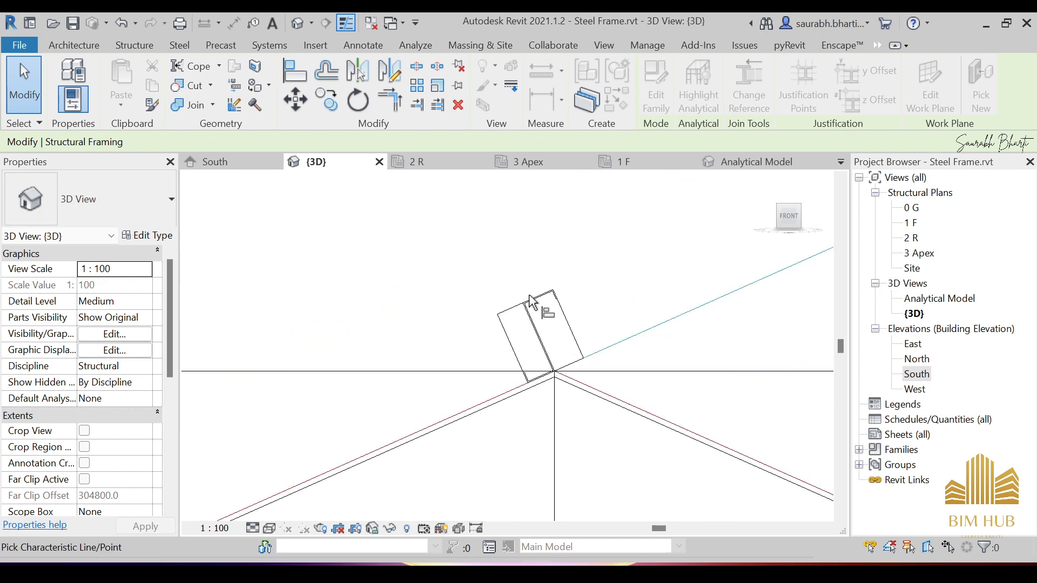
scroll(526, 297, "down", 5)
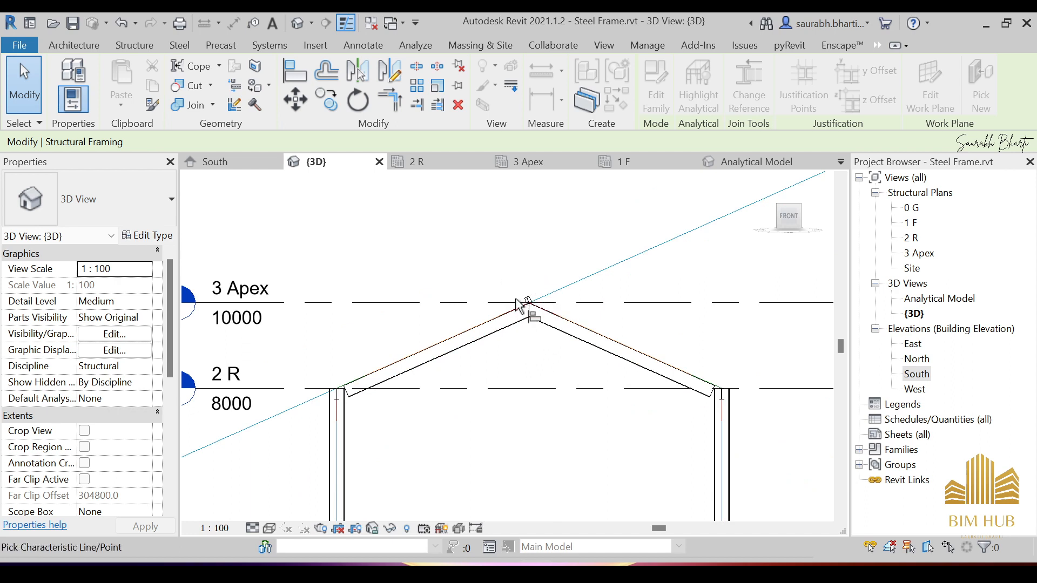
scroll(526, 305, "up", 1)
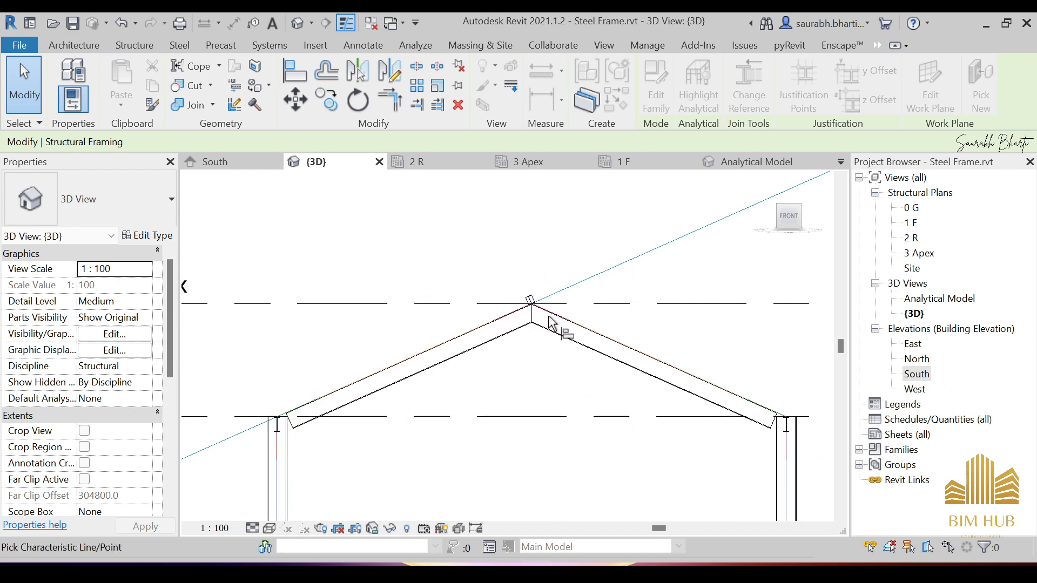
left_click(524, 299)
scroll(519, 319, "up", 4)
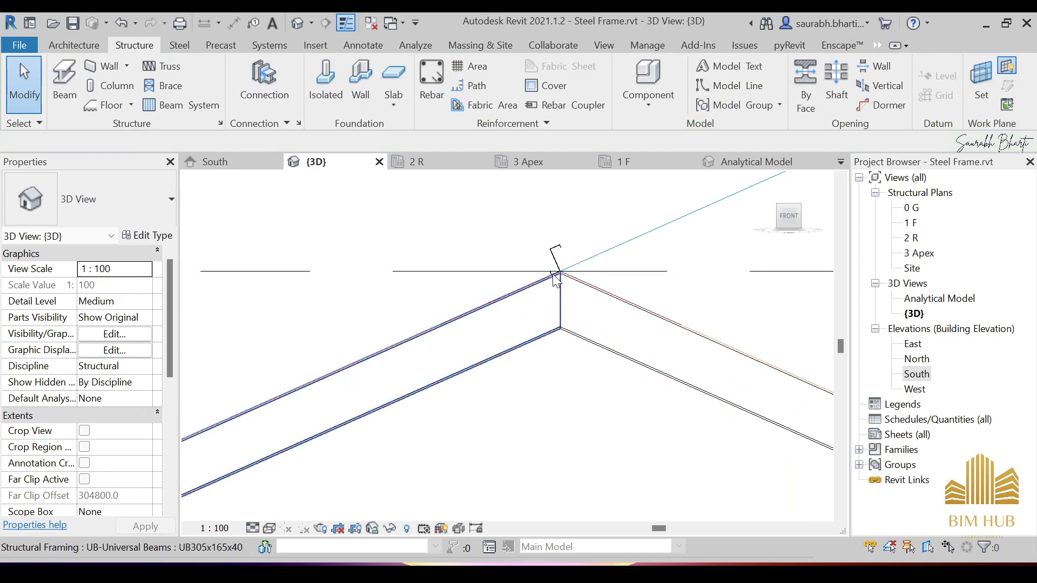
Display the 3D model in Realistic style from an angled view and inspect the zed purlin at the apex
scroll(551, 274, "down", 3)
scroll(533, 308, "down", 8)
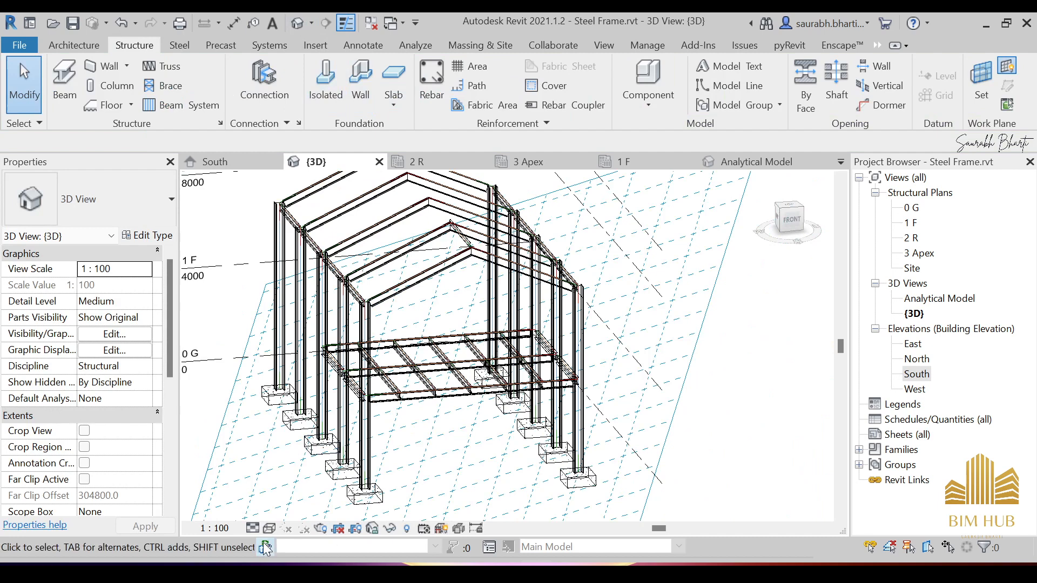
left_click(270, 529)
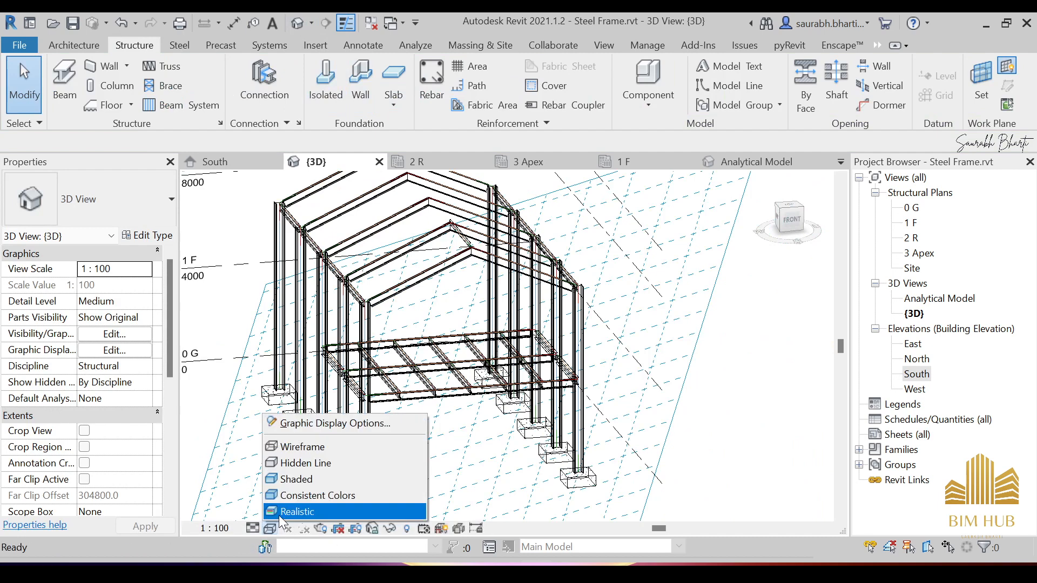
left_click(279, 513)
scroll(550, 359, "up", 2)
scroll(548, 353, "up", 6)
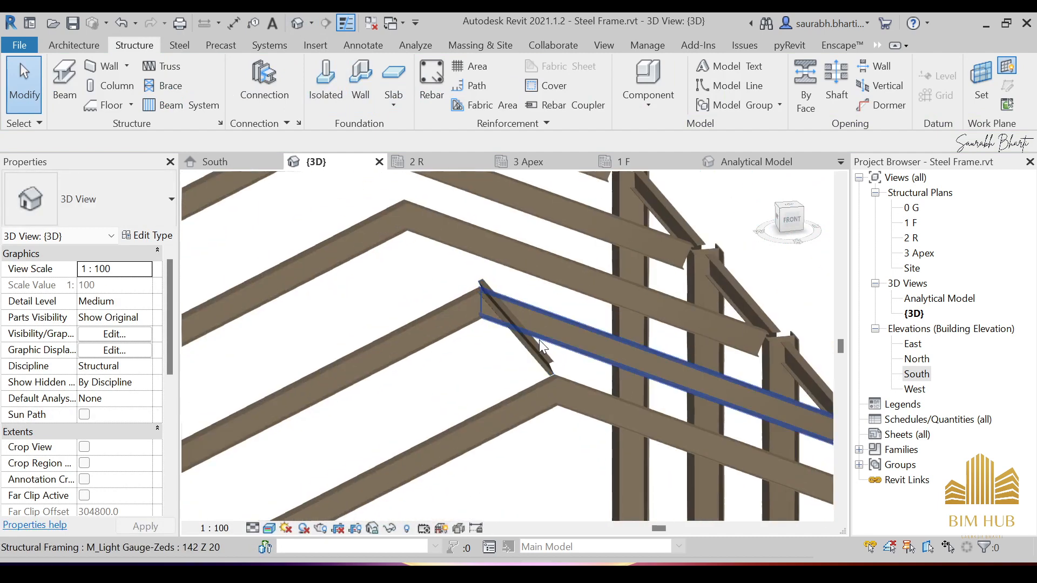
scroll(534, 376, "down", 5)
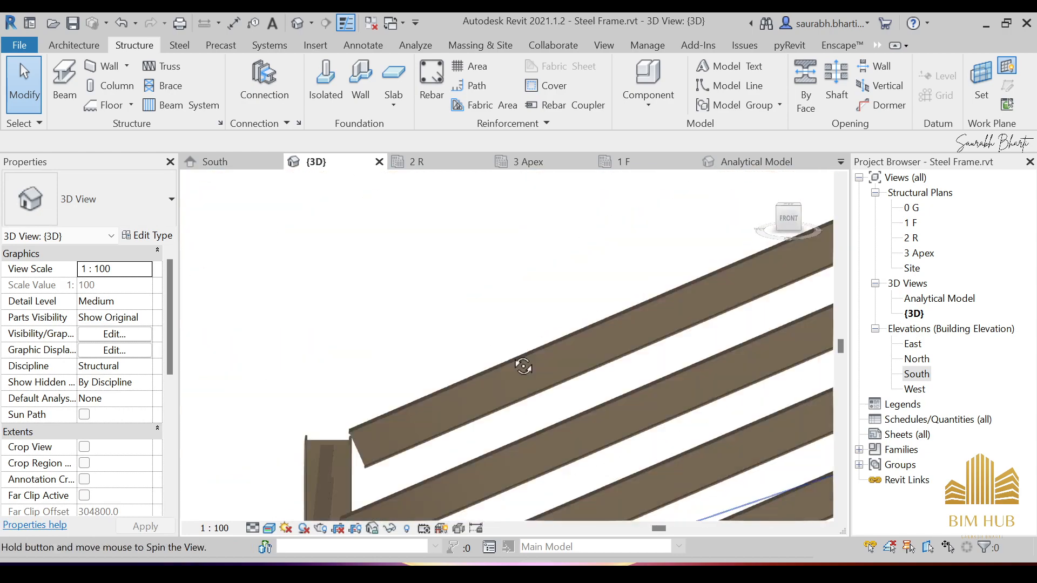
In the South elevation, move the zed purlin 200 mm from the apex down the left roof slope
left_click(575, 386)
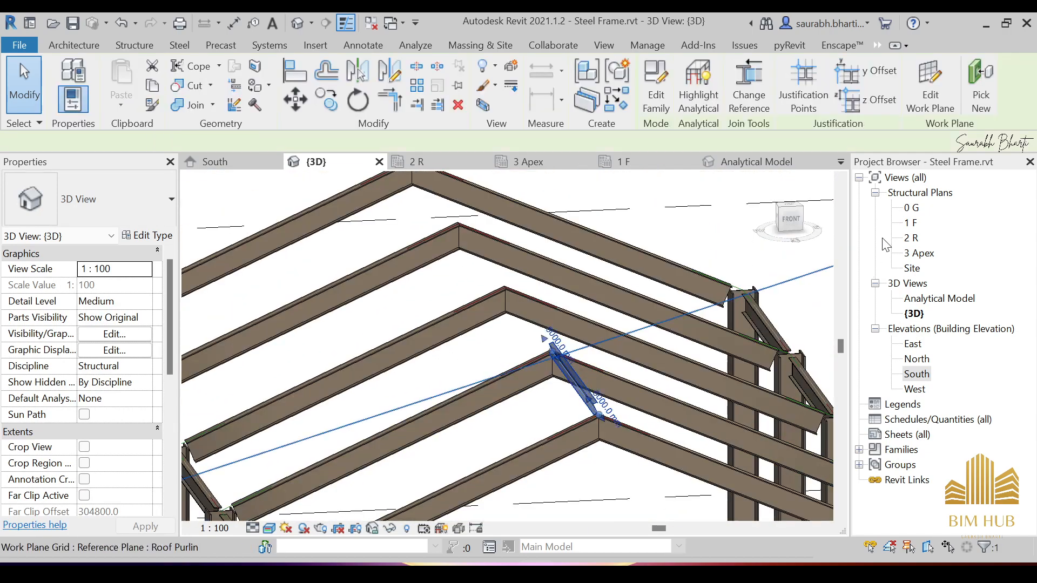
double_click(916, 374)
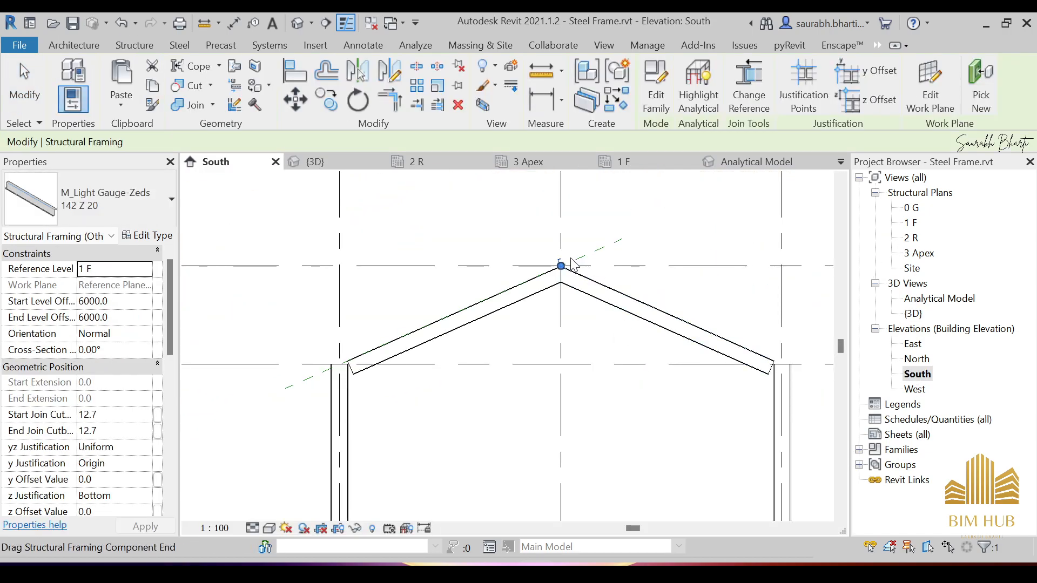
scroll(540, 276, "up", 4)
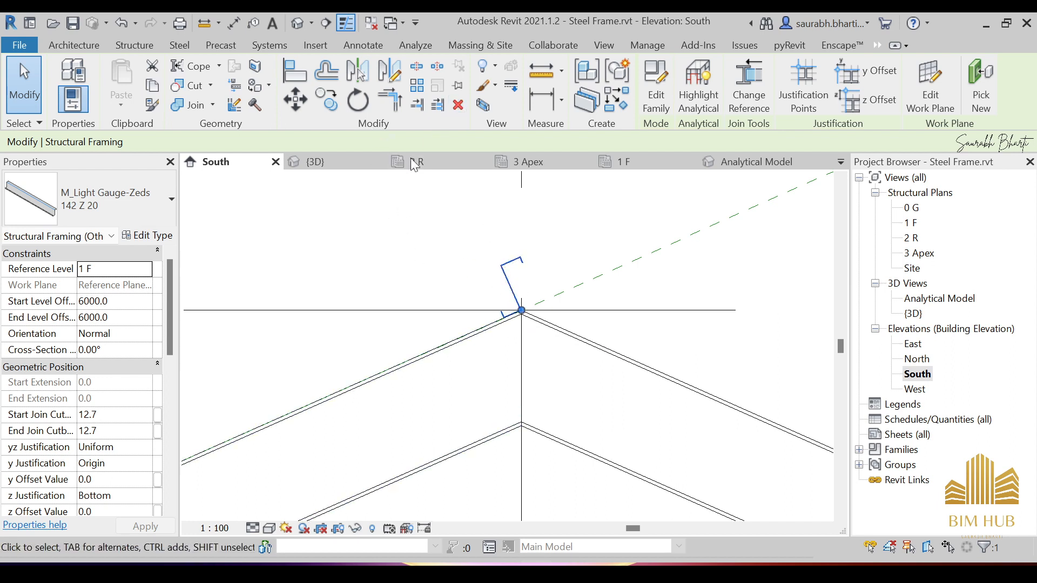
left_click(294, 98)
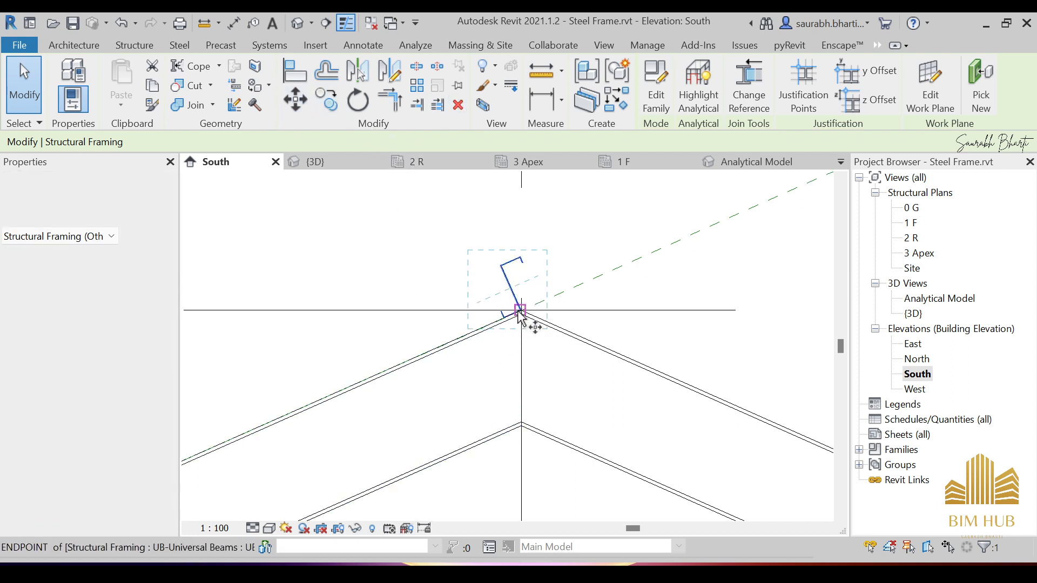
scroll(532, 317, "up", 3)
left_click(534, 318)
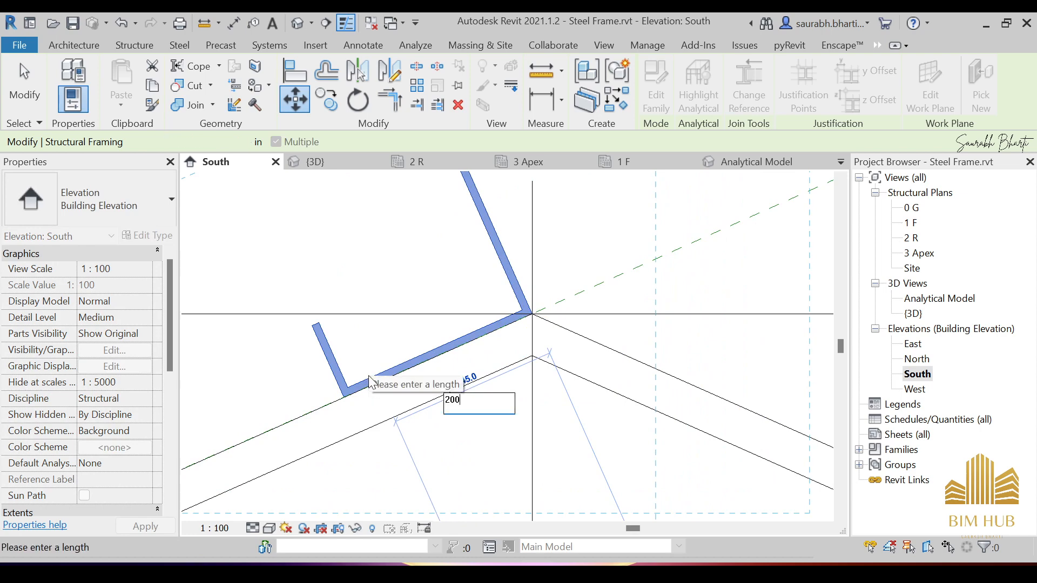
key("Return")
scroll(378, 380, "down", 8)
middle_click_drag(417, 396, 648, 280)
scroll(588, 306, "down", 3)
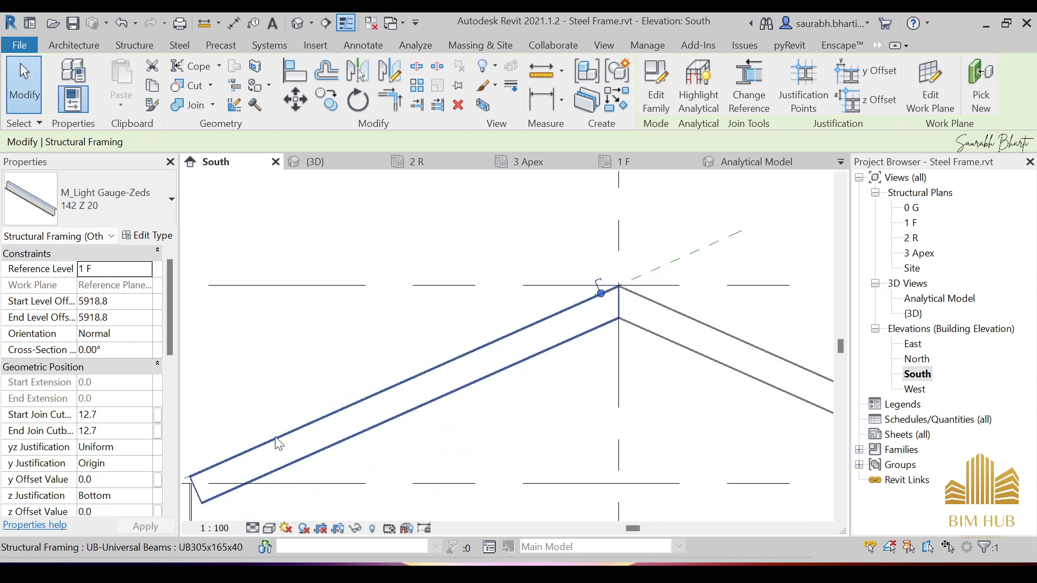
middle_click_drag(362, 405, 451, 329)
scroll(451, 330, "down", 1)
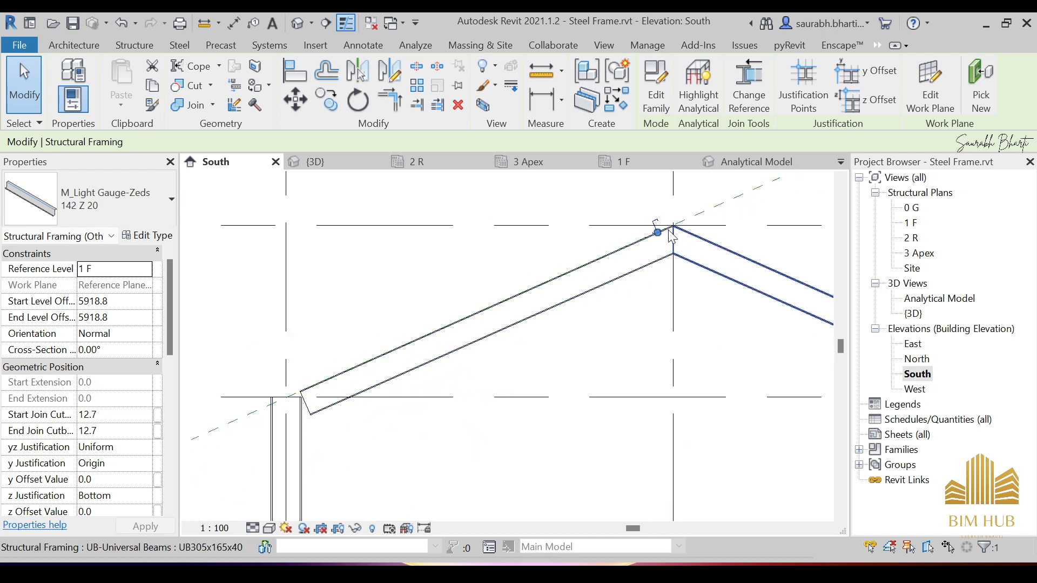
Begin an ungrouped linear array of the zed purlin from the foot of its web, trying 7700 as the item count
key("Escape")
scroll(658, 225, "up", 4)
left_click(652, 232)
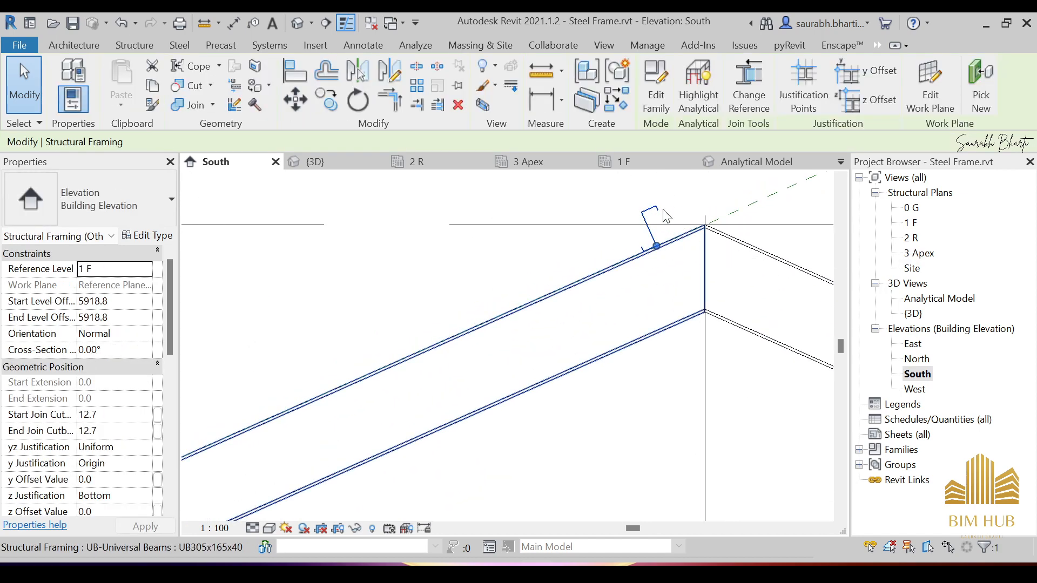
left_click(417, 86)
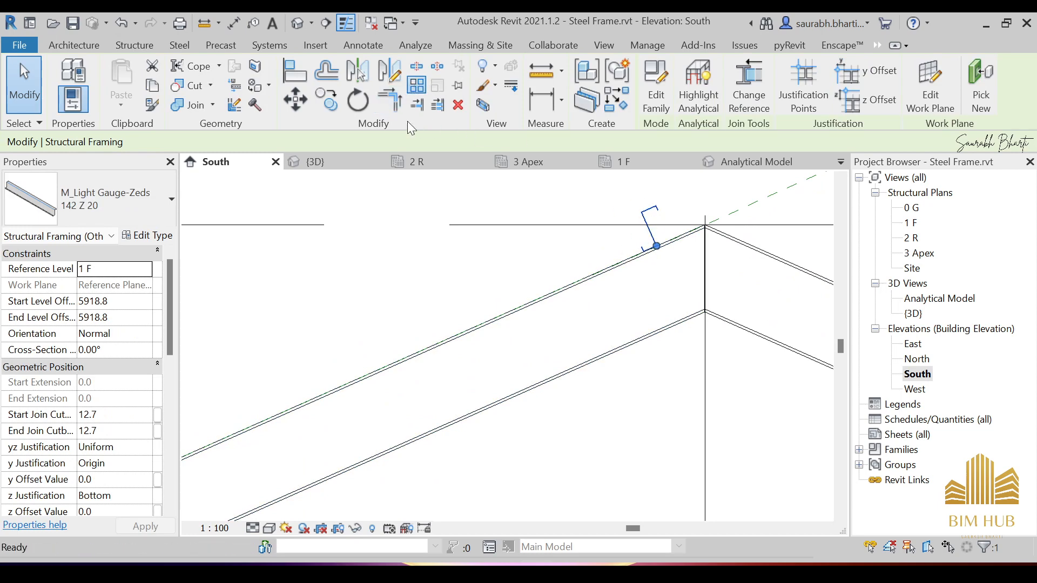
scroll(658, 248, "up", 7)
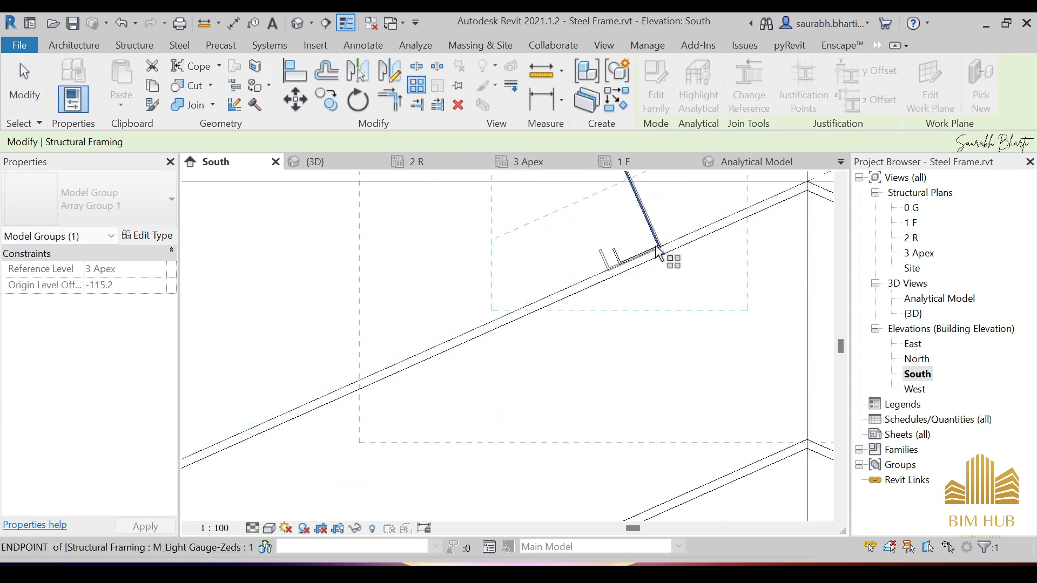
left_click(668, 254)
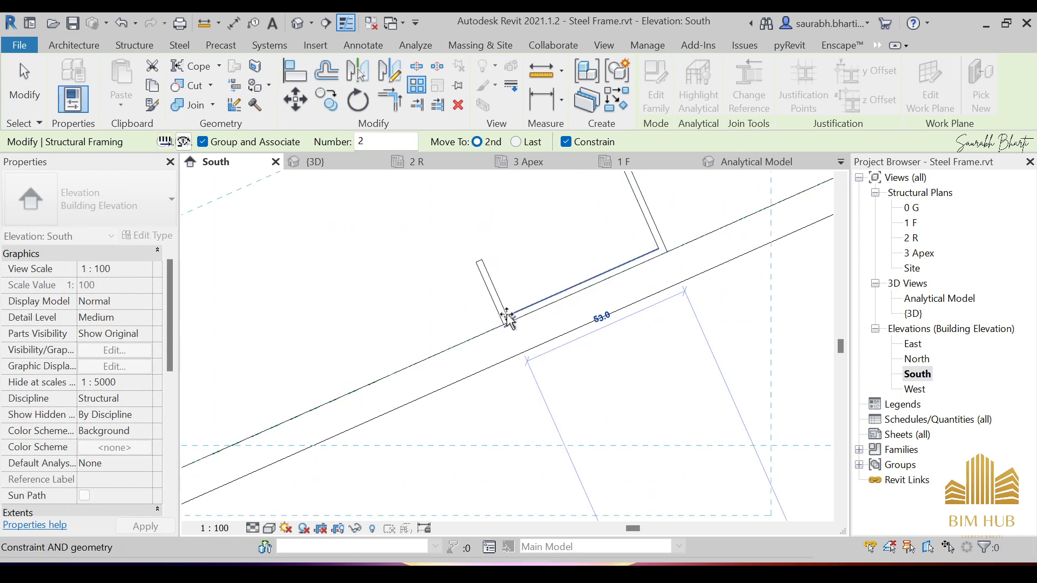
scroll(486, 324, "down", 3)
scroll(416, 356, "down", 2)
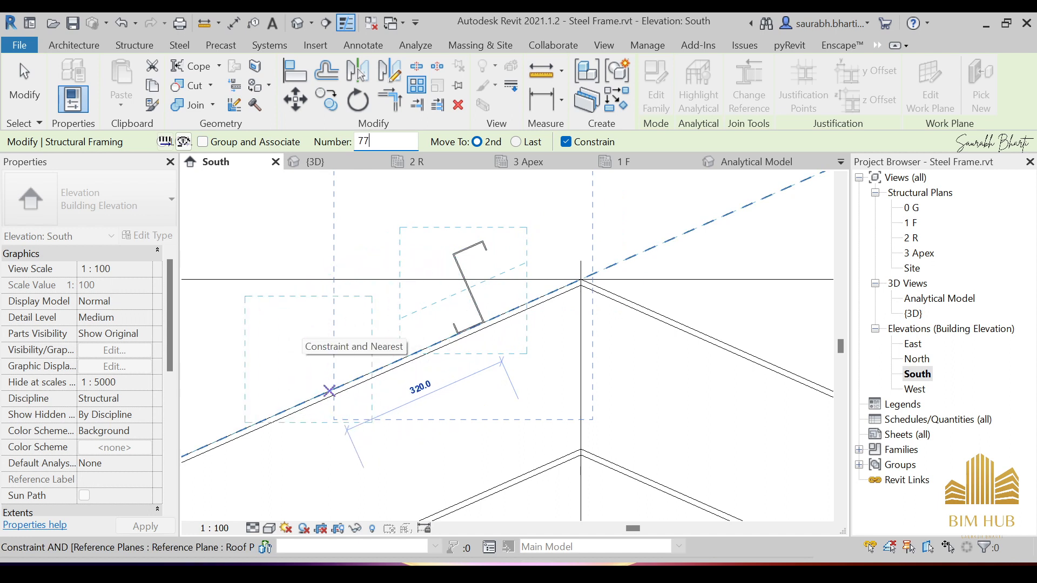
left_click(330, 390)
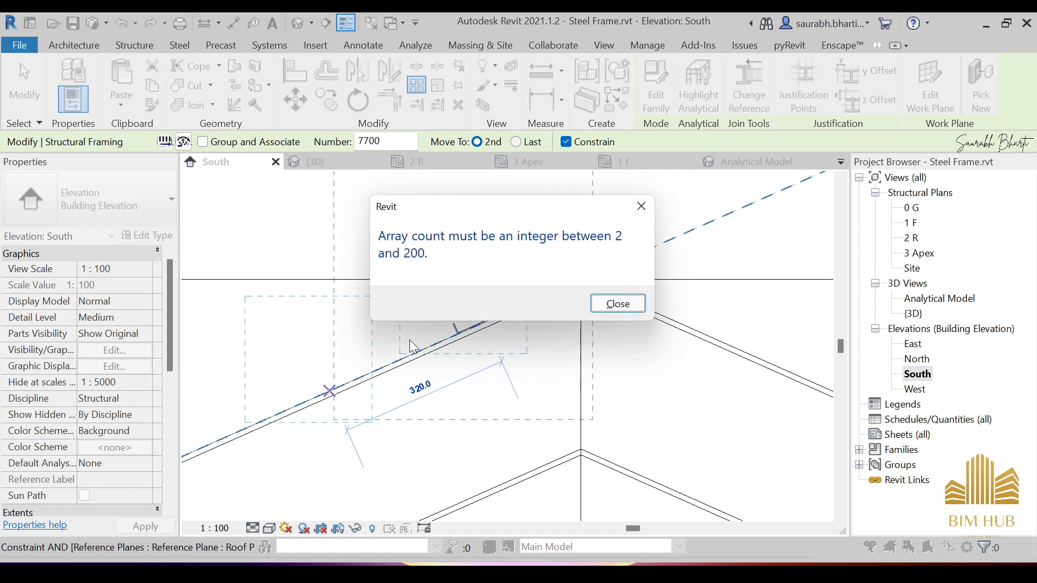
key("Return")
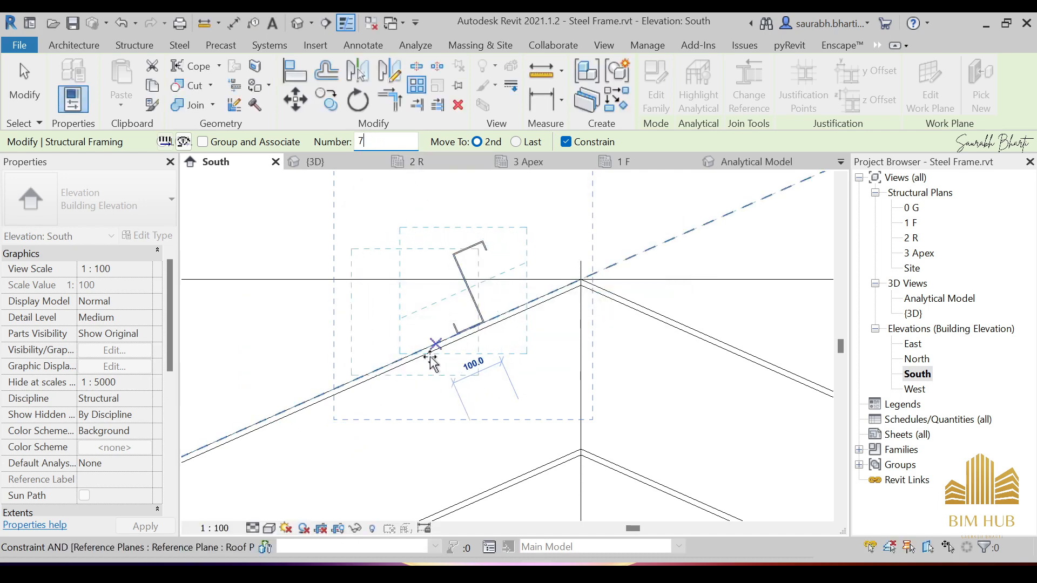
Array the zed purlin down the left rafter with 7 items at 700 mm spacing
middle_click_drag(464, 358, 548, 344)
scroll(548, 344, "down", 5)
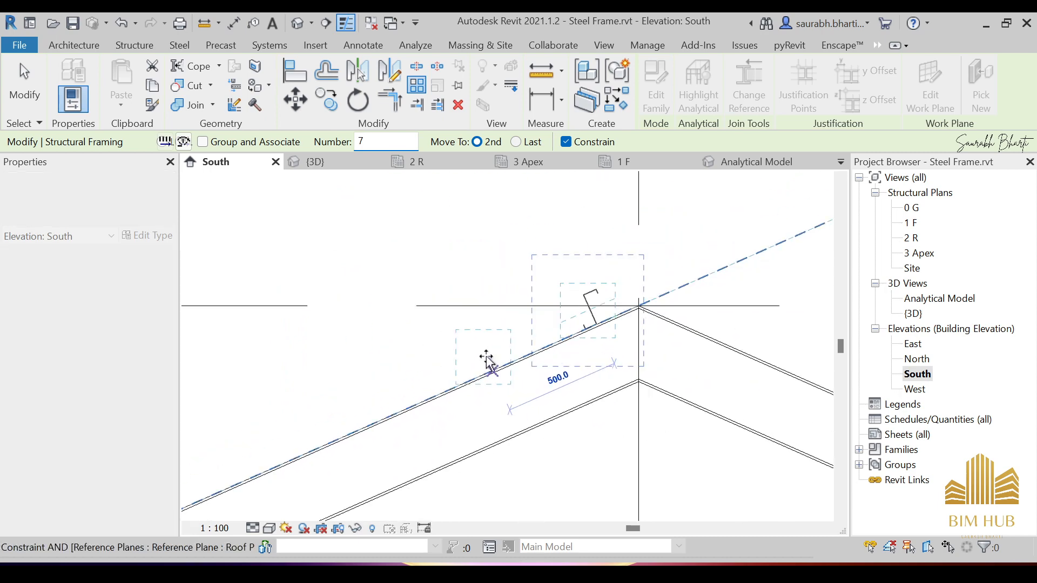
middle_click_drag(429, 371, 589, 345)
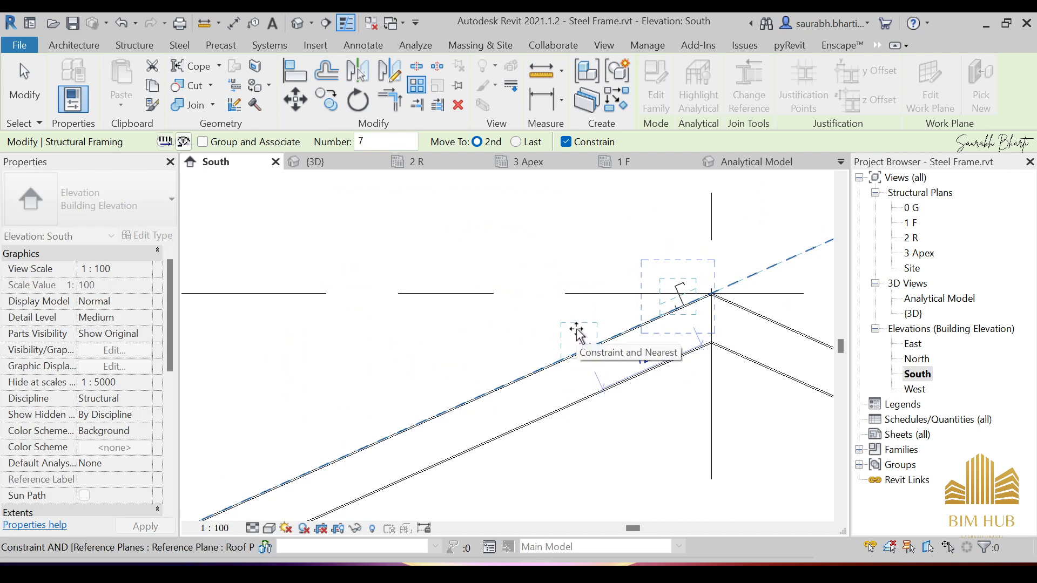
left_click(580, 332)
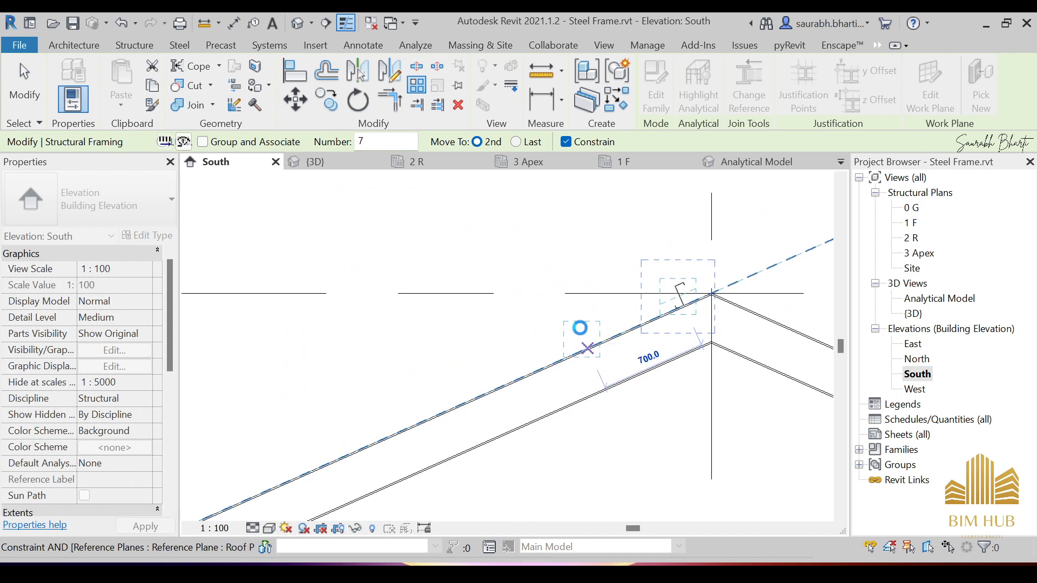
key("Escape")
key("Escape")
scroll(324, 418, "down", 3)
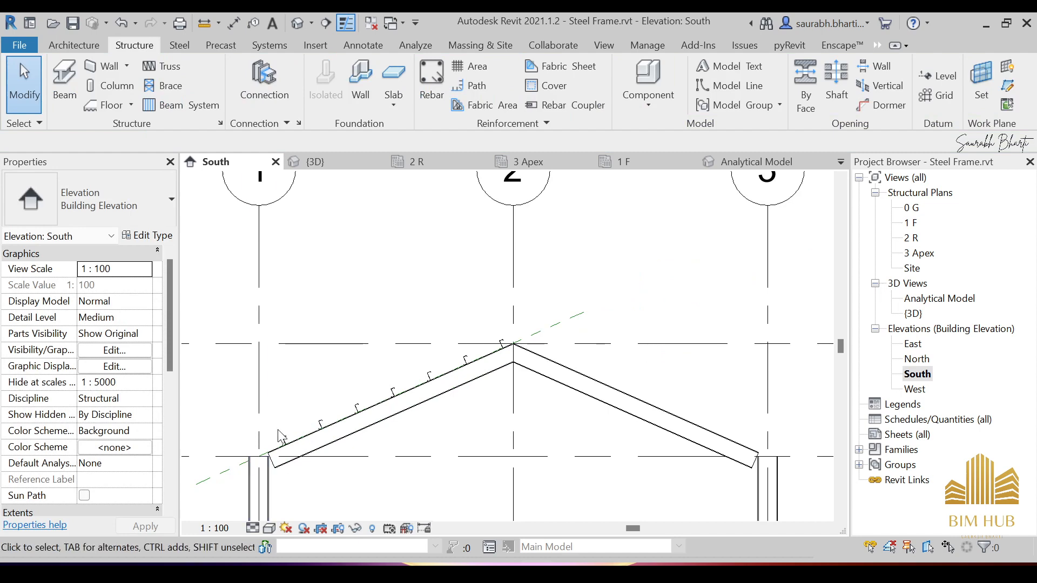
scroll(329, 424, "up", 2)
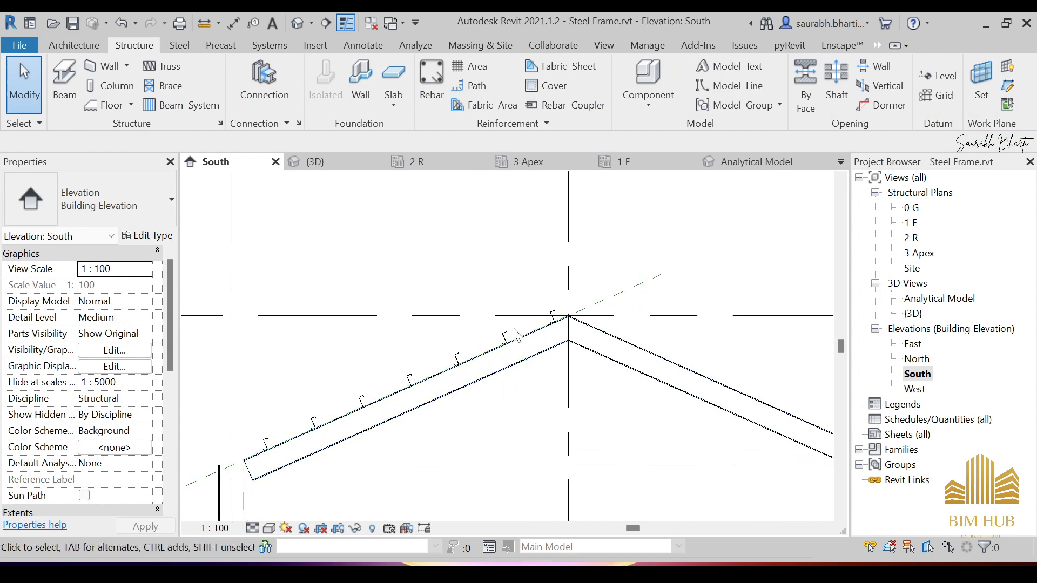
scroll(536, 330, "down", 4)
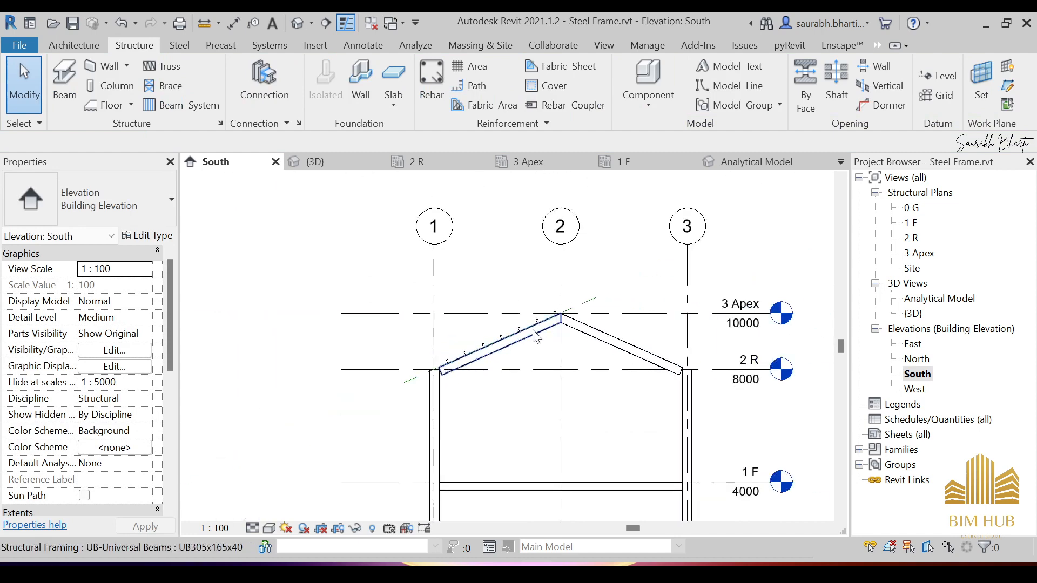
scroll(486, 348, "up", 5)
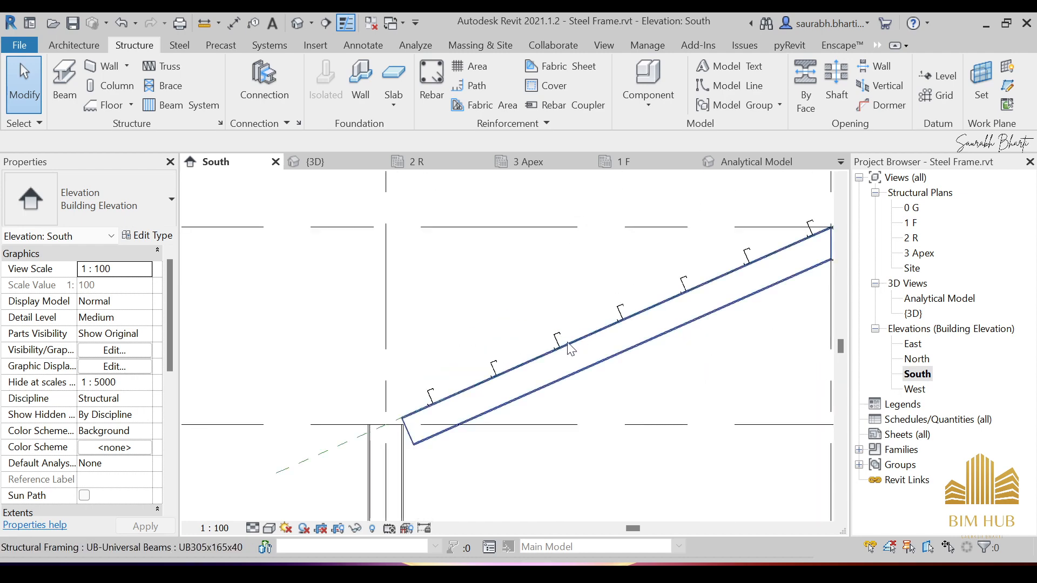
Inspect the arrayed zed purlins between the two front frames in the 3D view from an angled direction
left_click(297, 23)
scroll(481, 320, "down", 1)
scroll(480, 375, "down", 2)
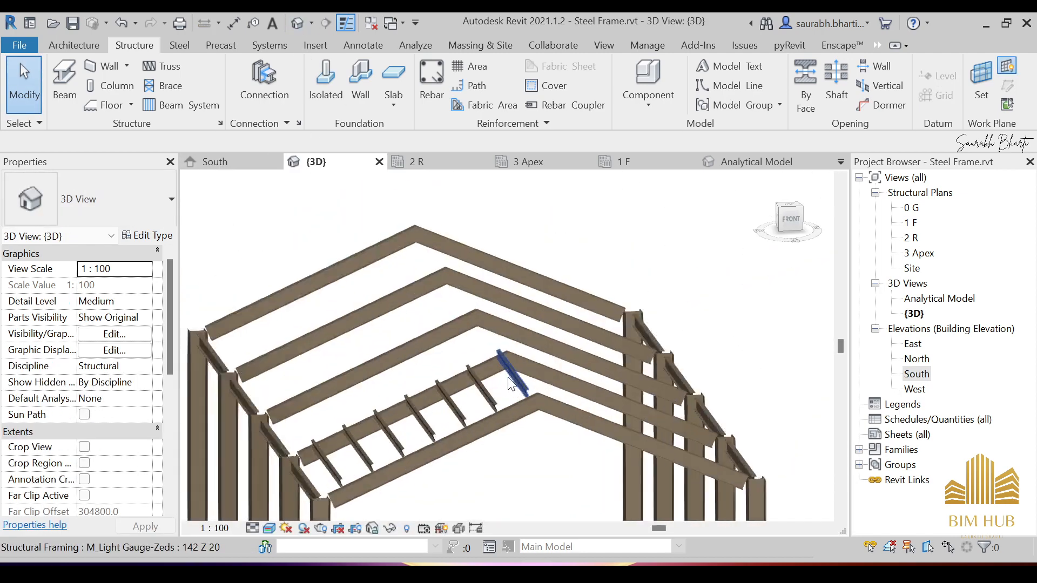
scroll(499, 373, "up", 1)
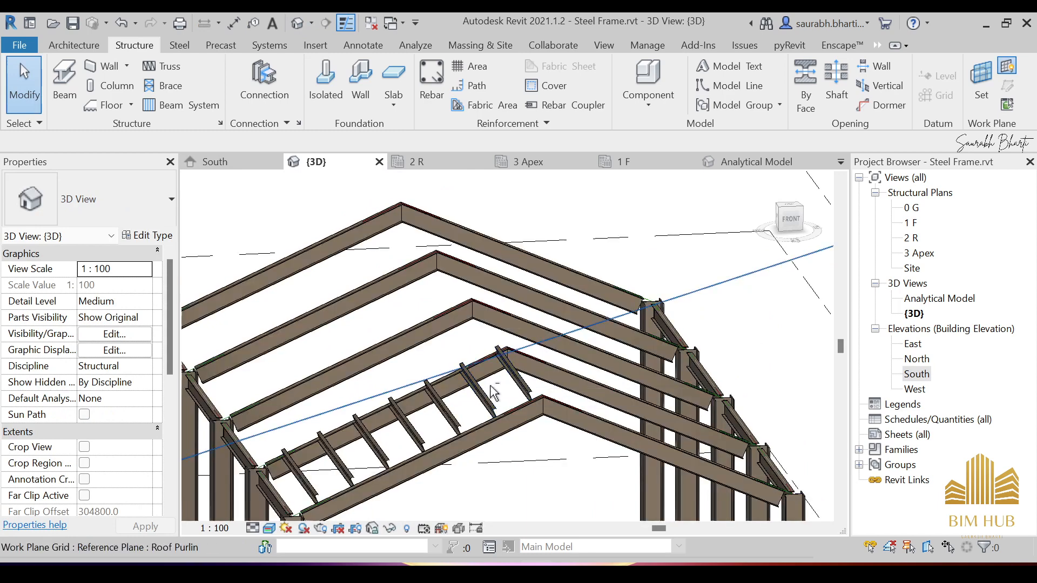
middle_click_drag(513, 379, 448, 342, "shift")
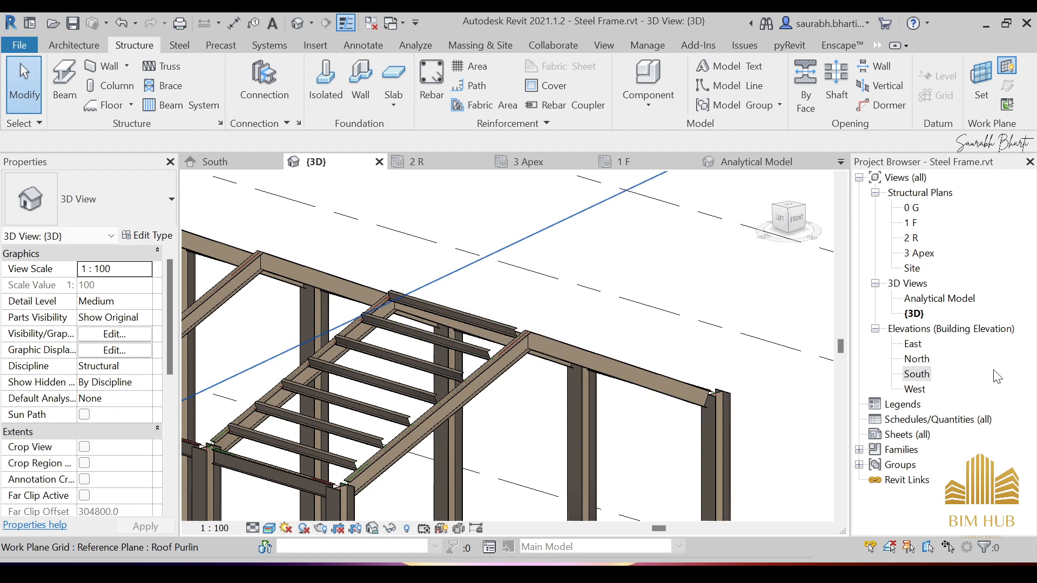
In the 3 Apex structural plan, stretch the far end of the zed purlin nearest the ridge past grid D towards grid C
left_click(917, 374)
double_click(914, 254)
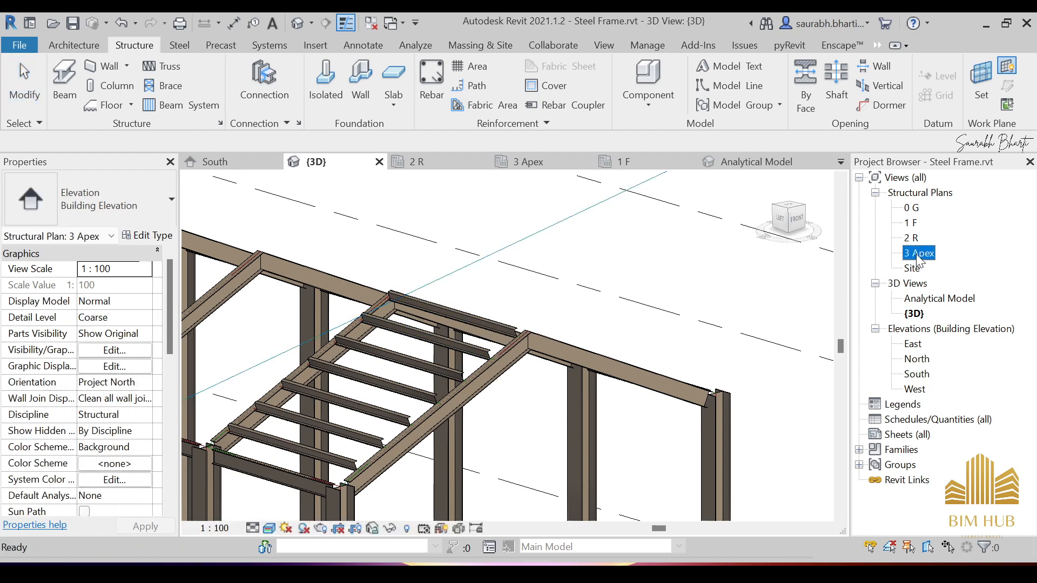
scroll(487, 368, "up", 3)
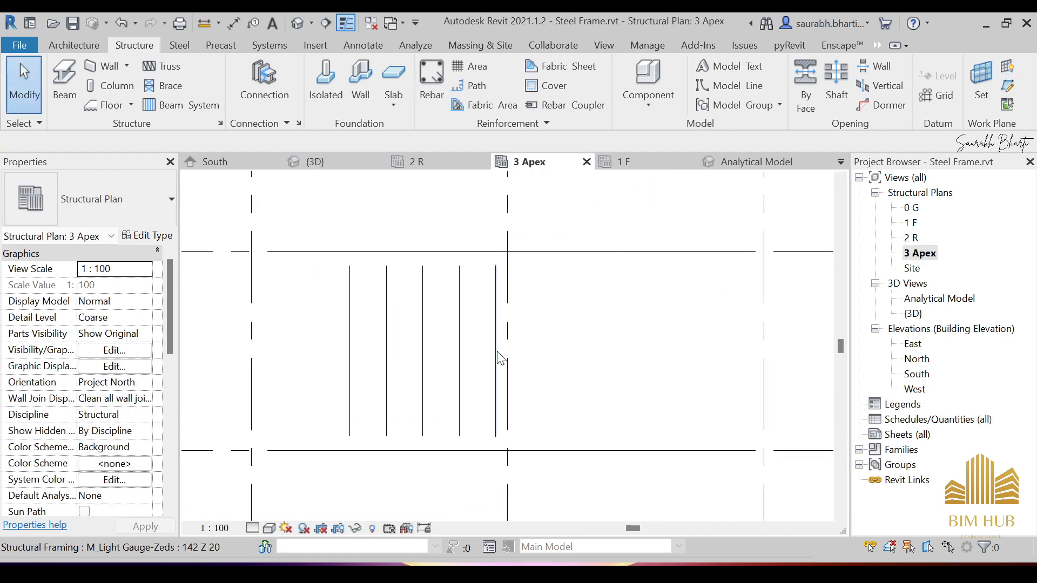
left_click(495, 350)
scroll(550, 309, "up", 1)
middle_click_drag(551, 310, 551, 473)
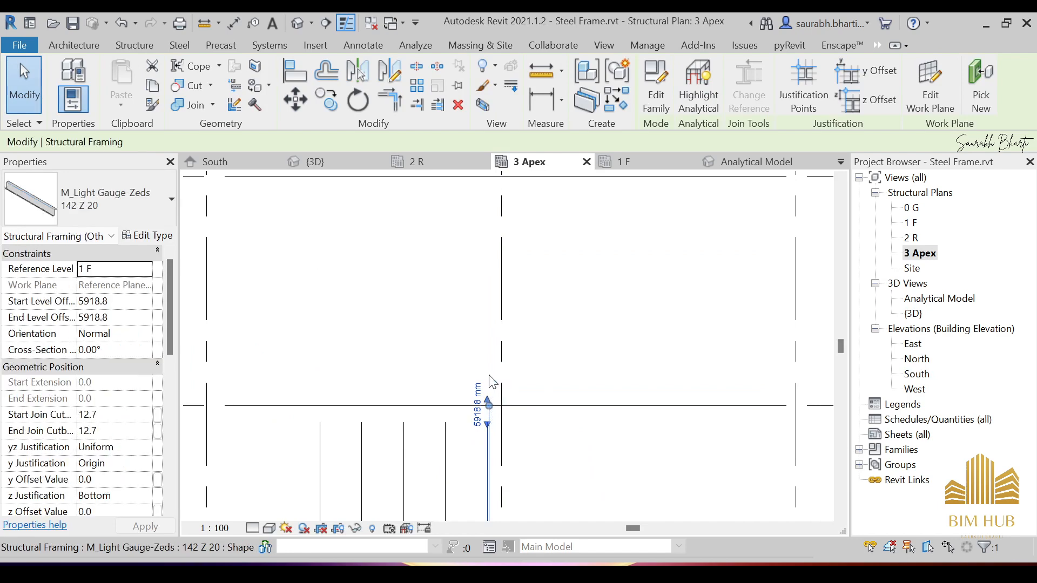
left_click_drag(492, 381, 502, 232)
left_click_drag(500, 190, 501, 191)
middle_click_drag(562, 244, 521, 532)
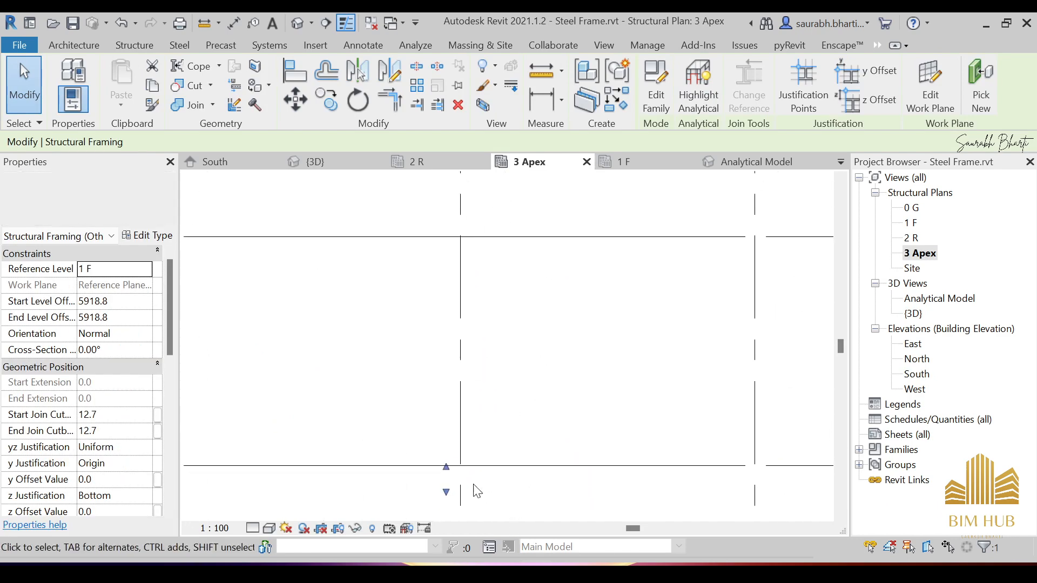
Set the 3 Apex plan's detail level to Fine and clear the purlin selection
left_click(252, 528)
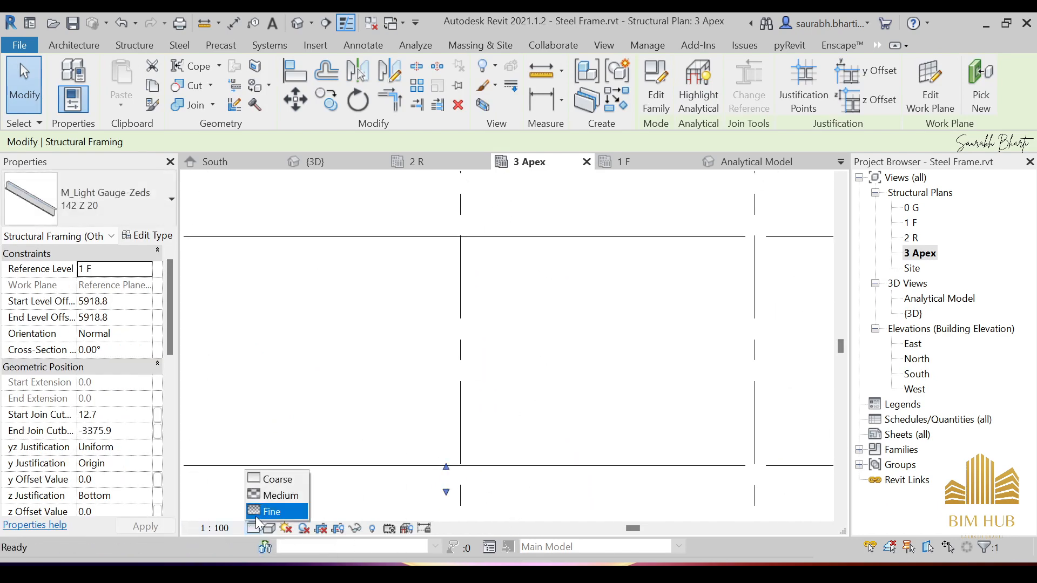
left_click(275, 509)
key("Escape")
scroll(400, 412, "down", 3)
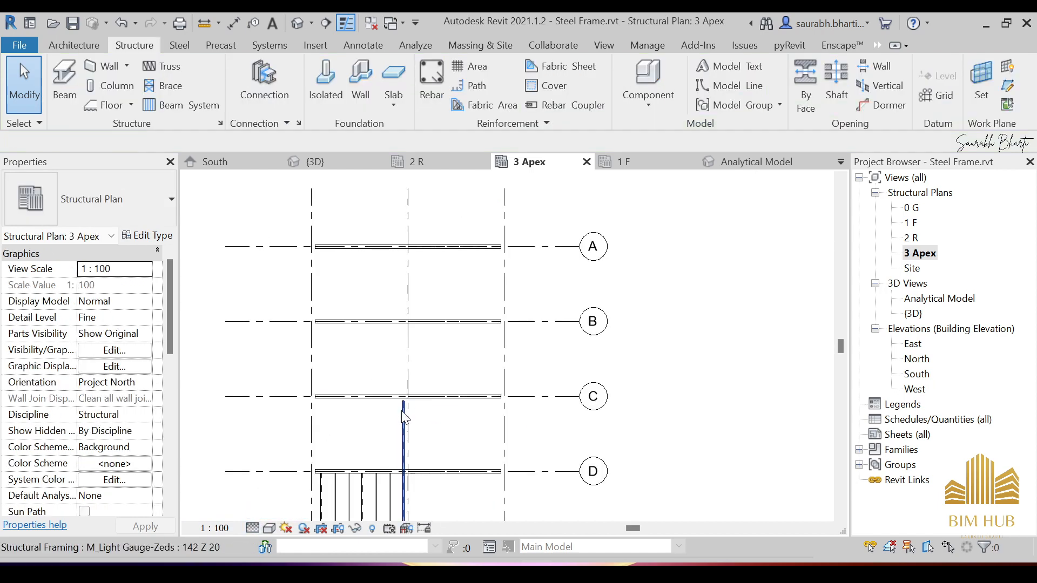
Extend the ridge-side zed purlin's far end to the outer flange edge of the rafter on grid A
left_click(404, 419)
scroll(404, 410, "up", 3)
left_click_drag(404, 400, 400, 181)
middle_click_drag(492, 207, 542, 454)
scroll(455, 418, "up", 3)
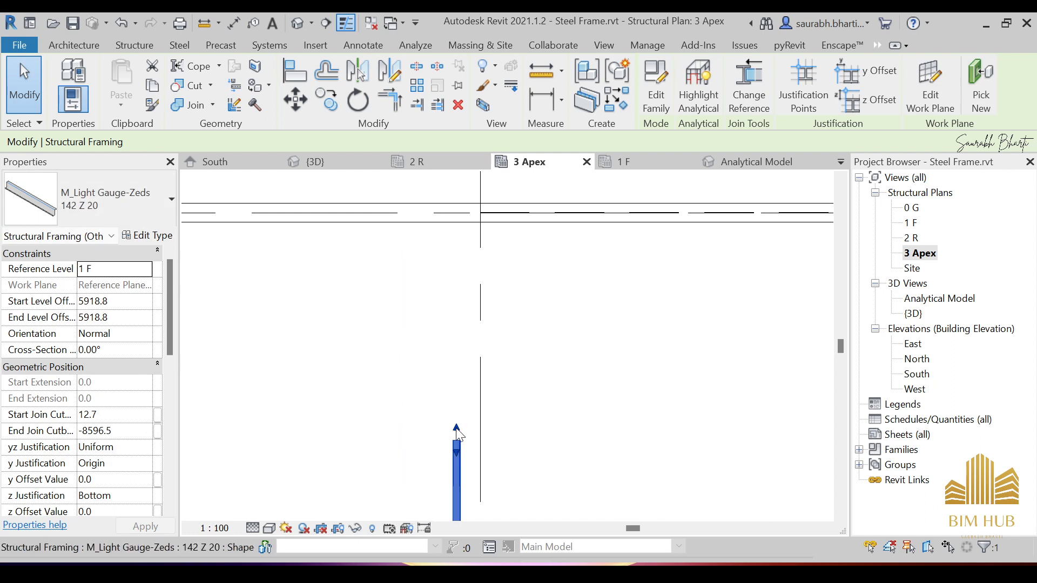
left_click_drag(457, 430, 461, 295)
left_click_drag(460, 216, 459, 203)
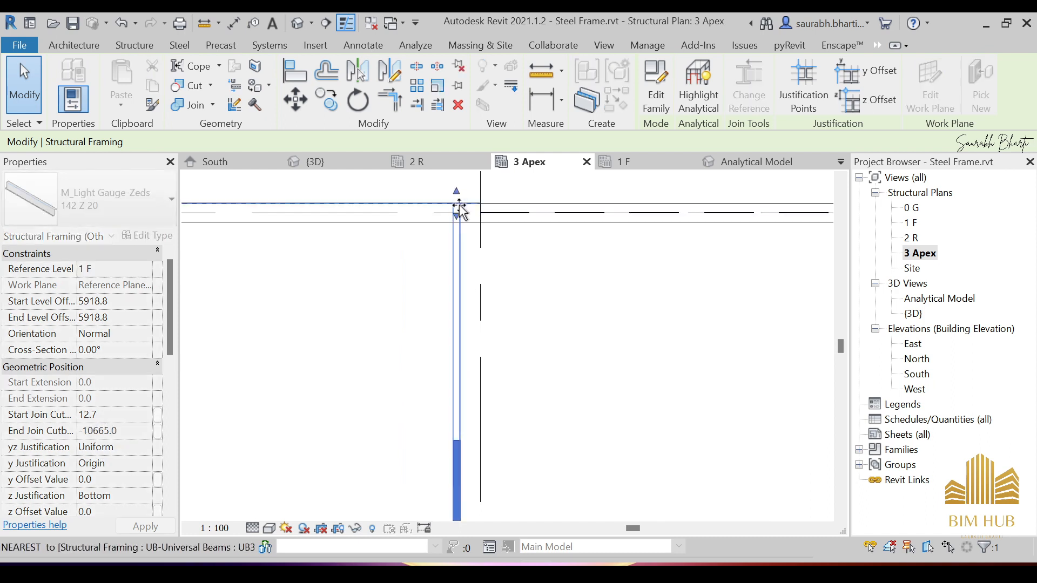
Extend the ridge-side zed purlin's other end to the outer flange edge of the rafter on grid E
scroll(481, 238, "down", 2)
scroll(481, 238, "down", 3)
middle_click_drag(521, 387, 620, 211)
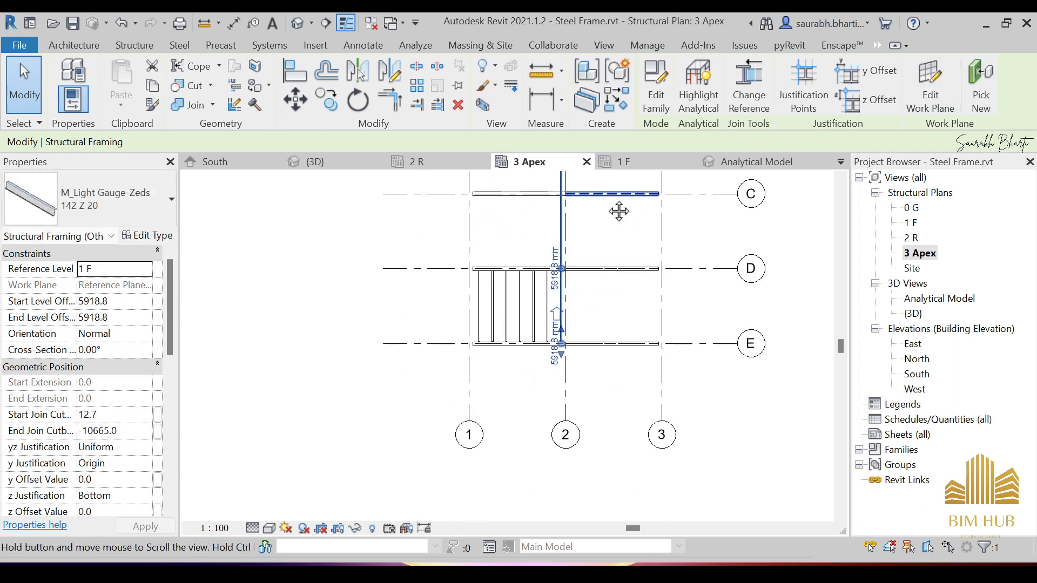
scroll(556, 351, "up", 4)
scroll(555, 356, "up", 4)
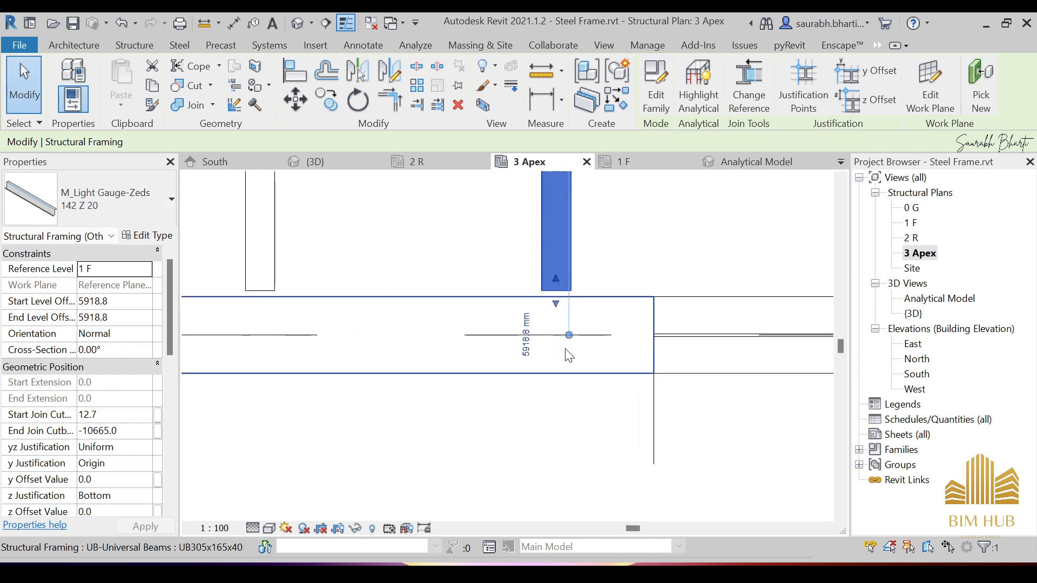
left_click_drag(568, 335, 553, 381)
scroll(507, 297, "down", 2)
left_click(493, 349)
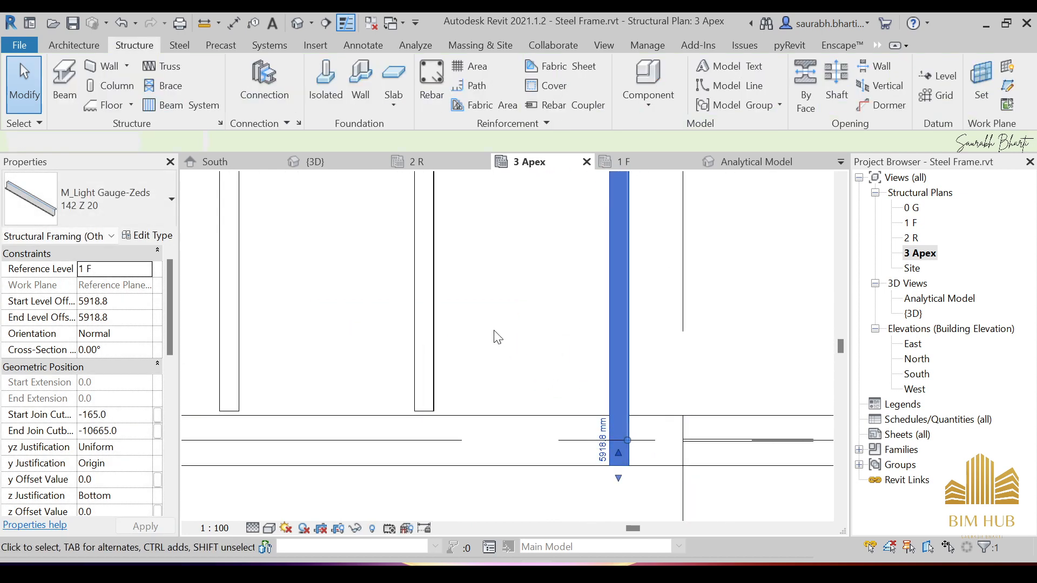
Delete the six short zed purlins between grids D and E, keeping only the full-length one beside the ridge
scroll(599, 386, "down", 3)
left_click(615, 361)
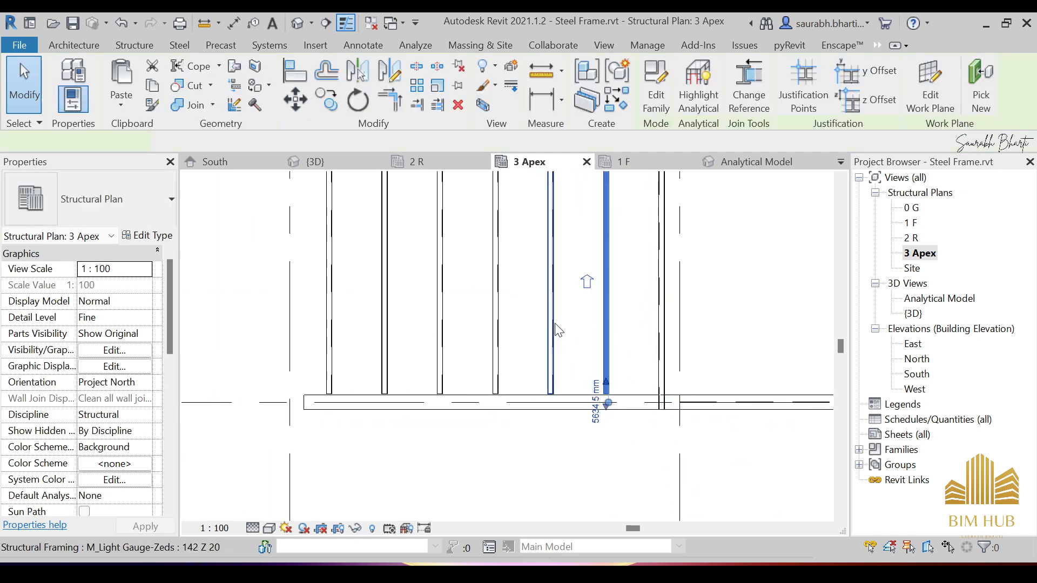
scroll(558, 331, "down", 3)
left_click(529, 320, "ctrl")
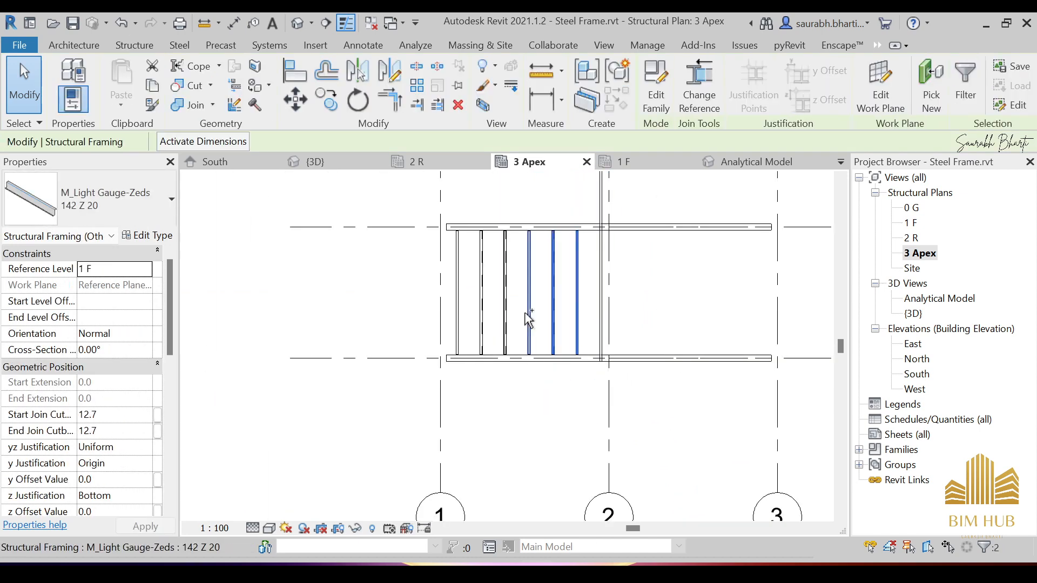
left_click(482, 317, "ctrl")
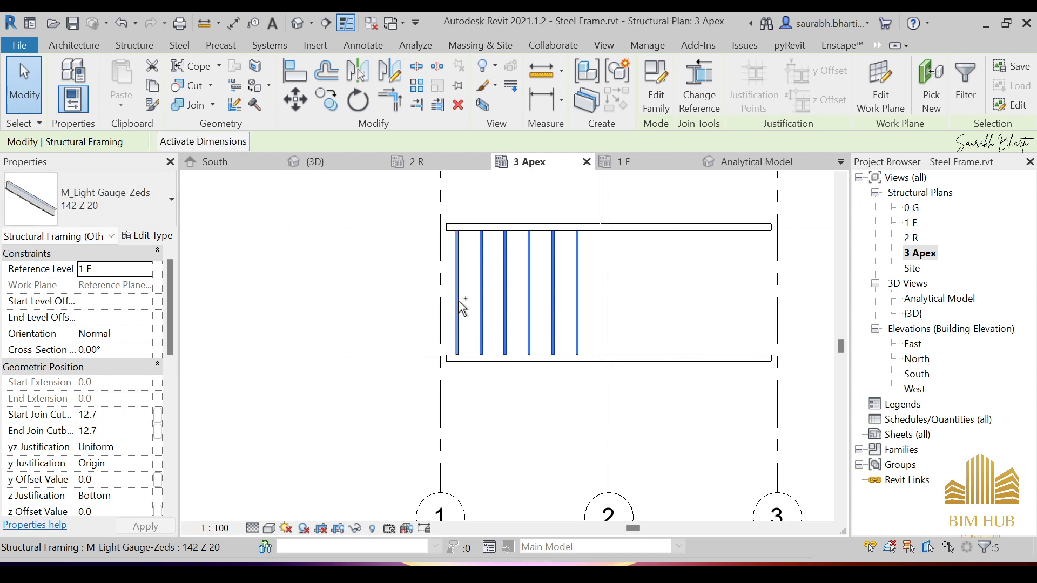
left_click(458, 301, "ctrl")
key("Delete")
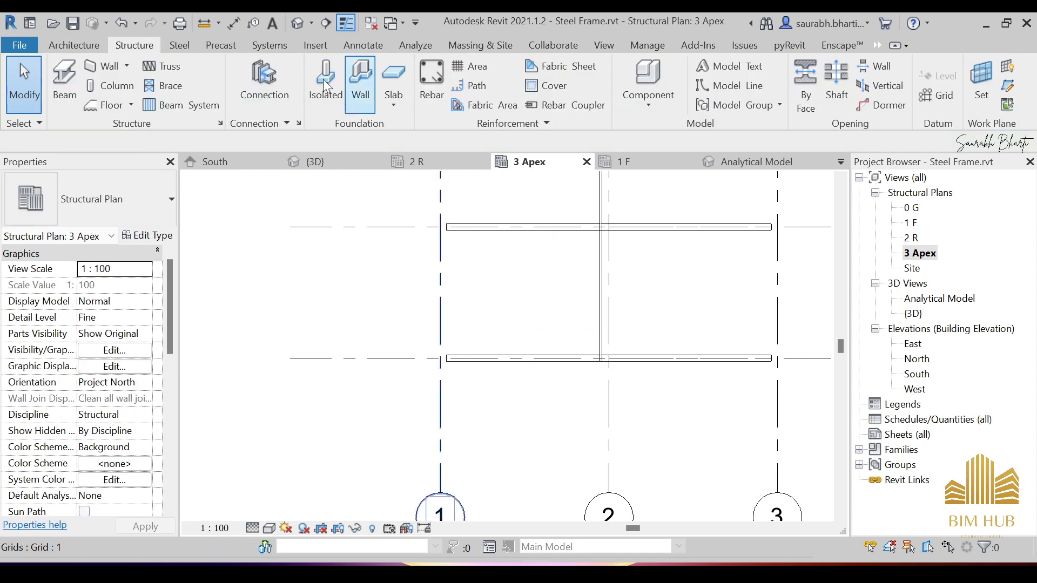
Inspect the full-length zed purlin along the ridge in the 3D view
left_click(298, 23)
scroll(513, 361, "down", 4)
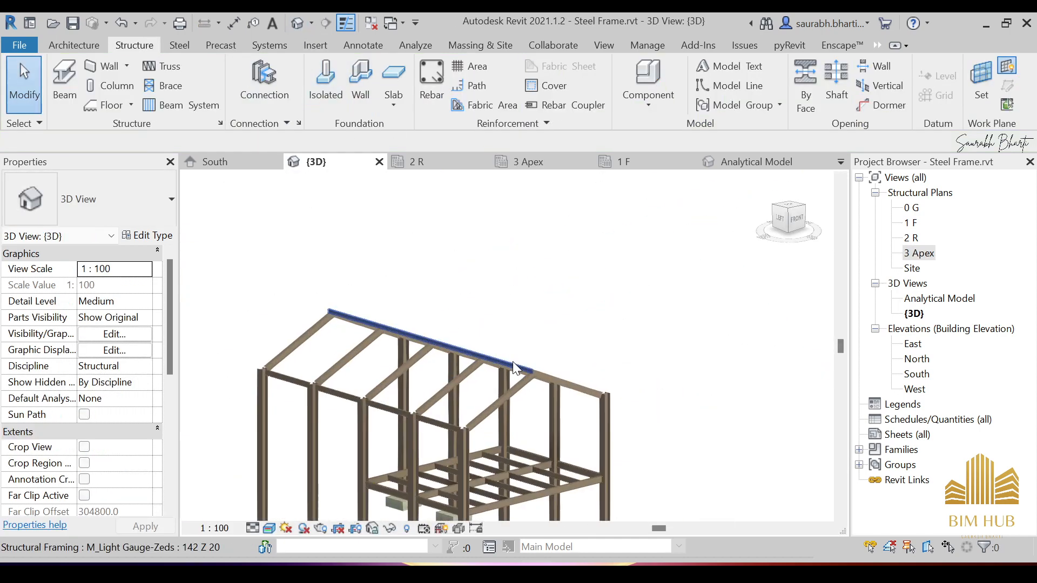
scroll(523, 385, "up", 6)
scroll(584, 373, "down", 1)
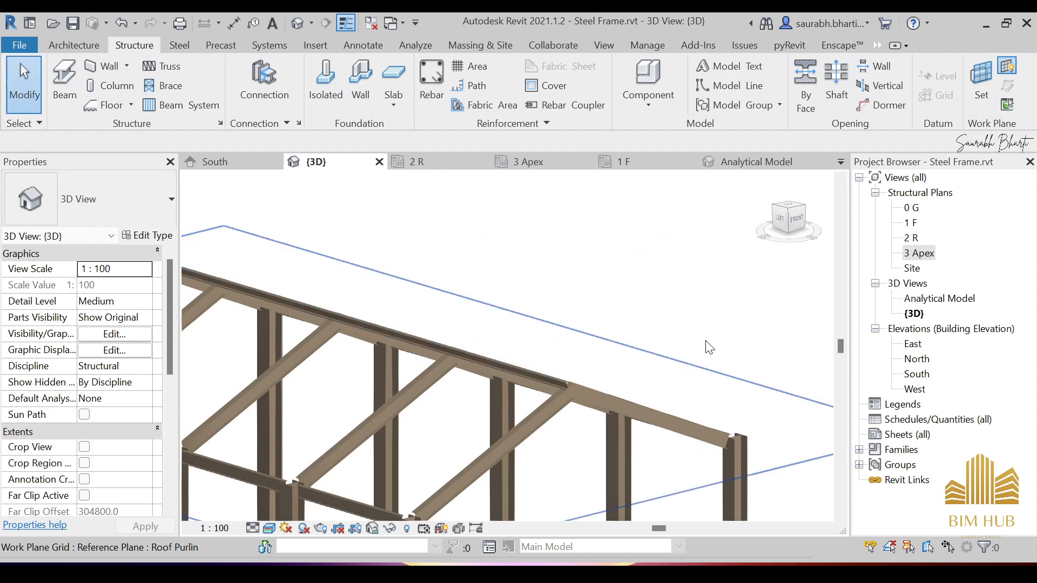
In the South elevation, array the full-length zed purlin down the left rafter as 7 ungrouped items at 700 mm spacing
double_click(924, 376)
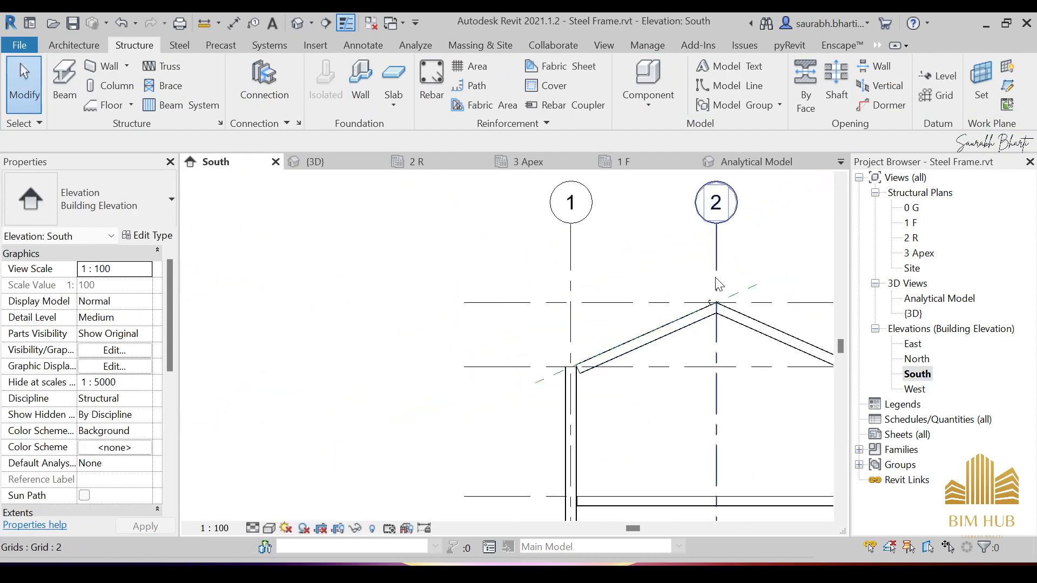
scroll(718, 286, "up", 3)
left_click(743, 376)
scroll(743, 375, "down", 2)
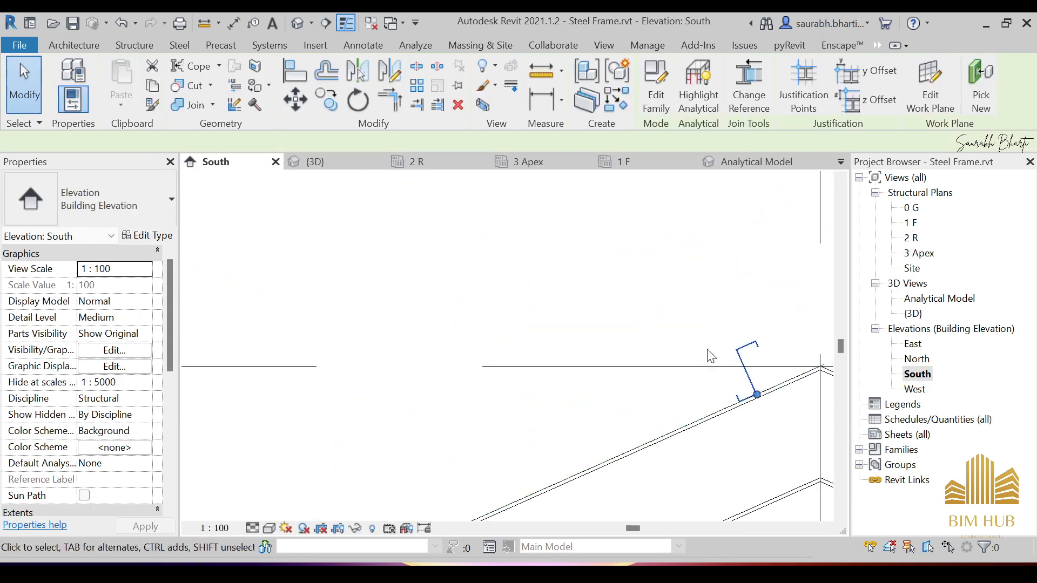
middle_click_drag(743, 375, 700, 248)
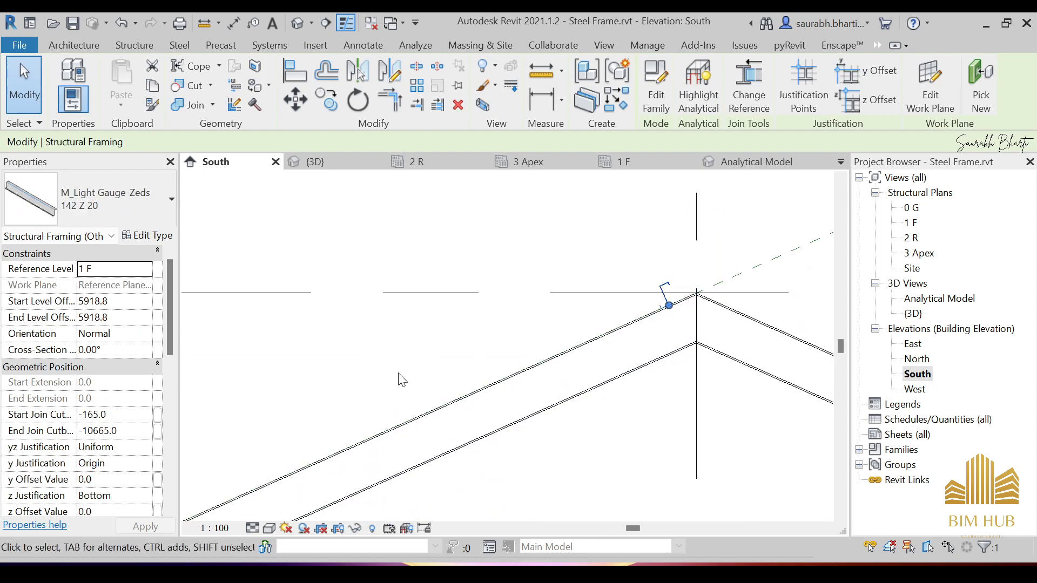
scroll(398, 376, "down", 2)
middle_click_drag(248, 436, 368, 379)
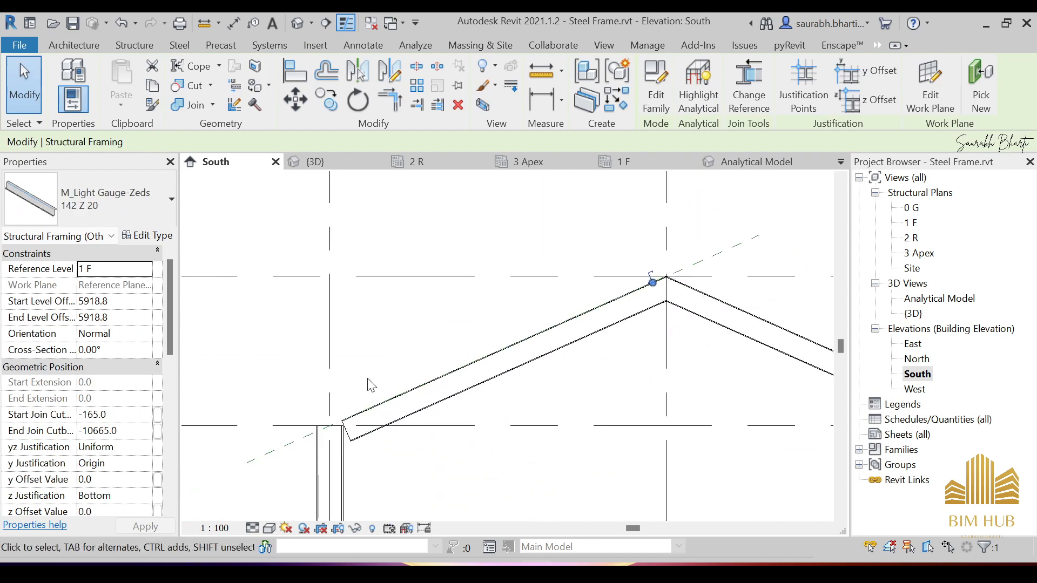
left_click(416, 86)
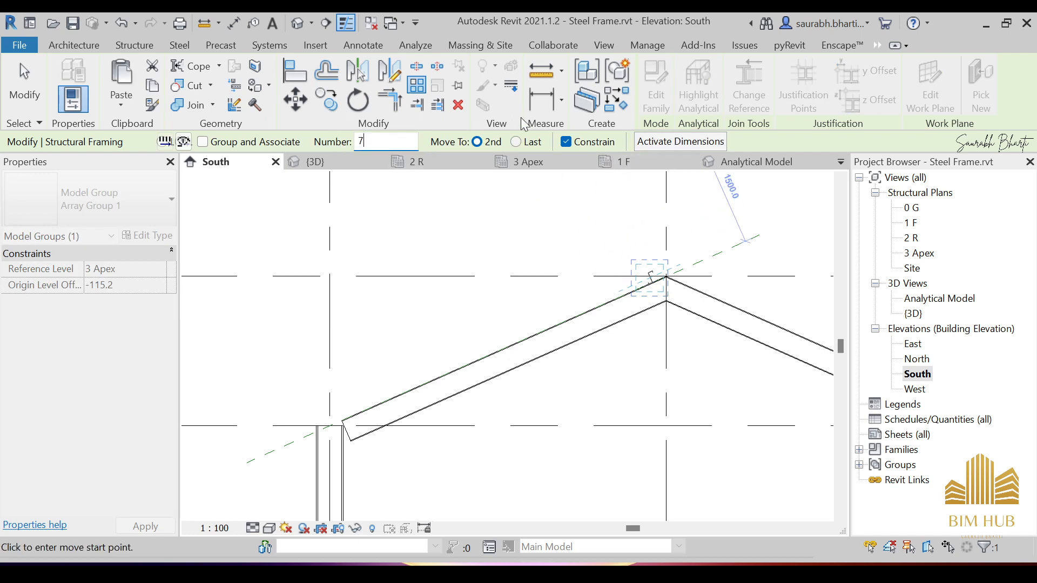
scroll(616, 294, "up", 3)
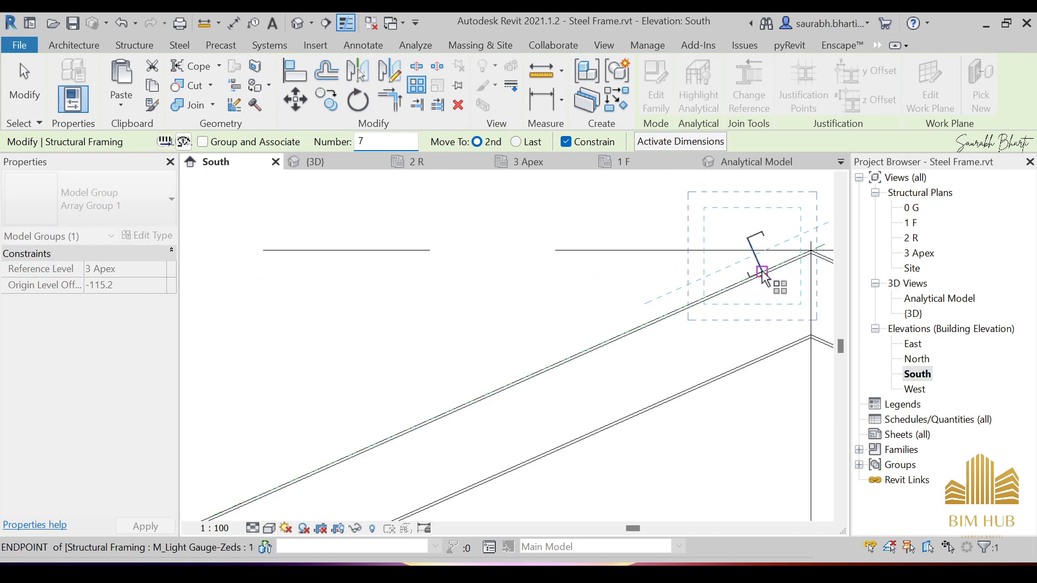
scroll(766, 277, "up", 3)
left_click(758, 274)
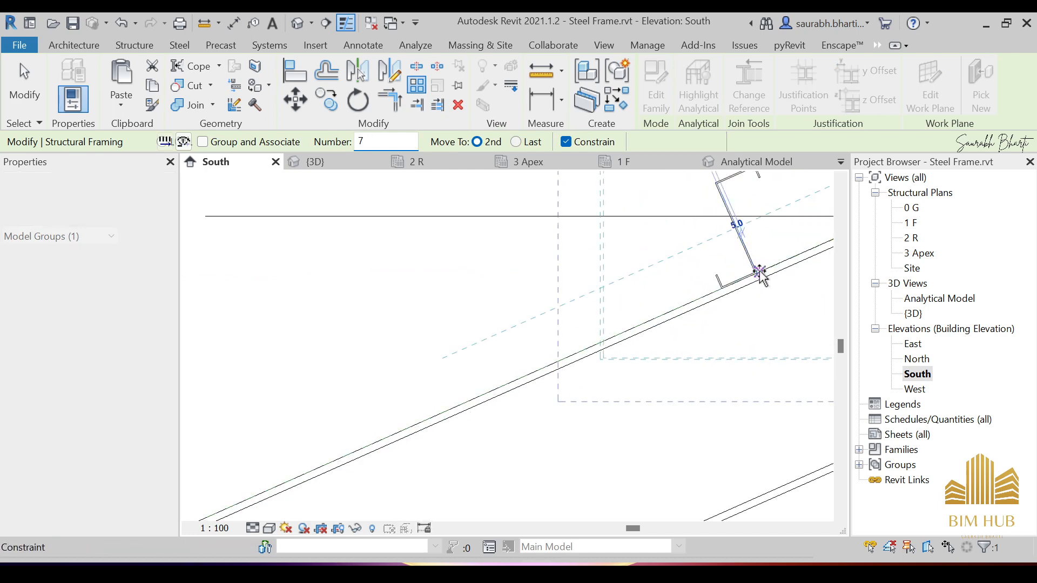
scroll(555, 348, "down", 2)
type("700")
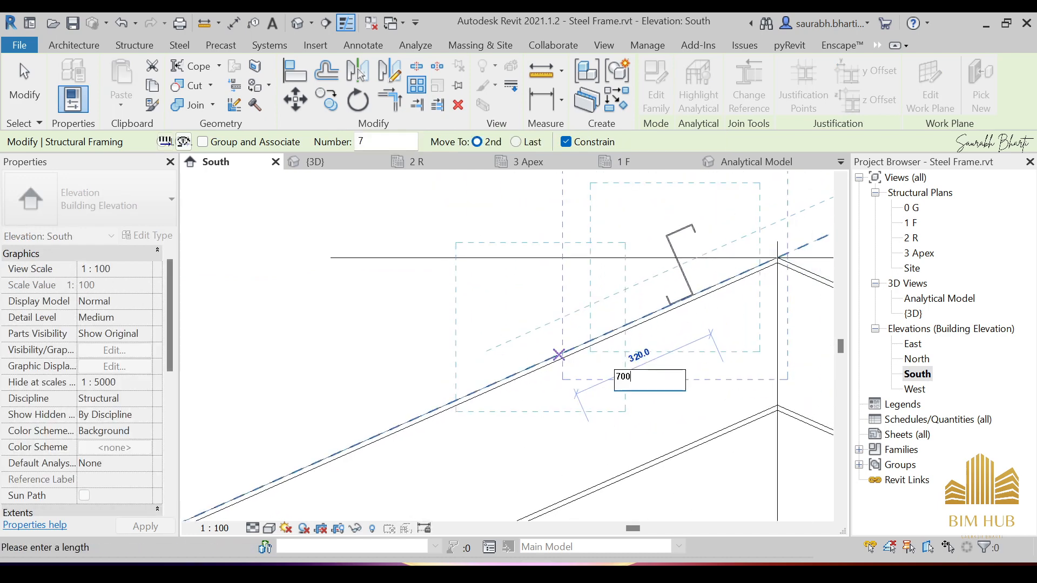
key("Return")
scroll(558, 351, "down", 6)
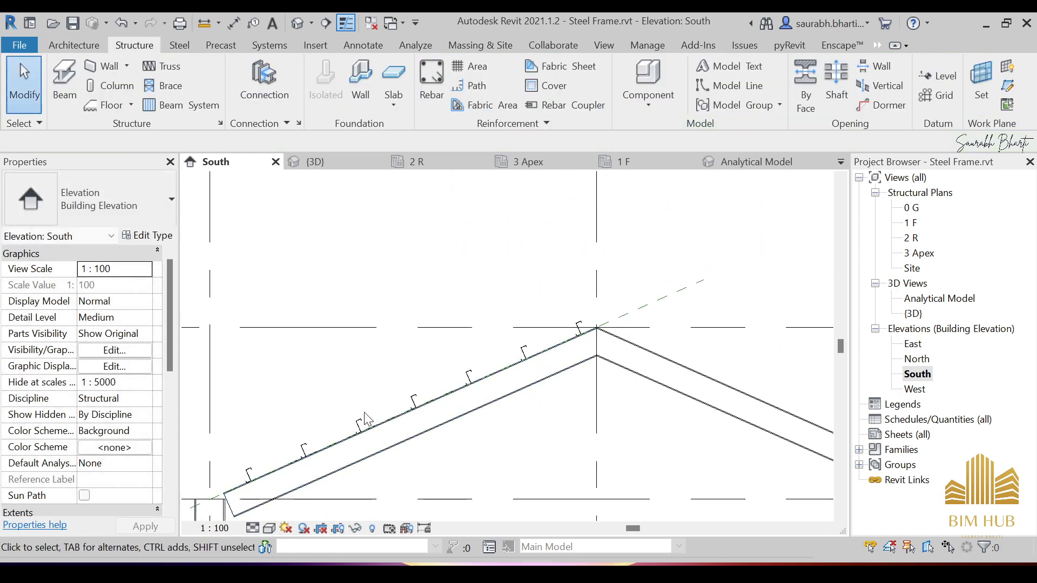
Check the full-length purlin array on the left roof slope in the South elevation and the 3D view
middle_click_drag(448, 359, 521, 315)
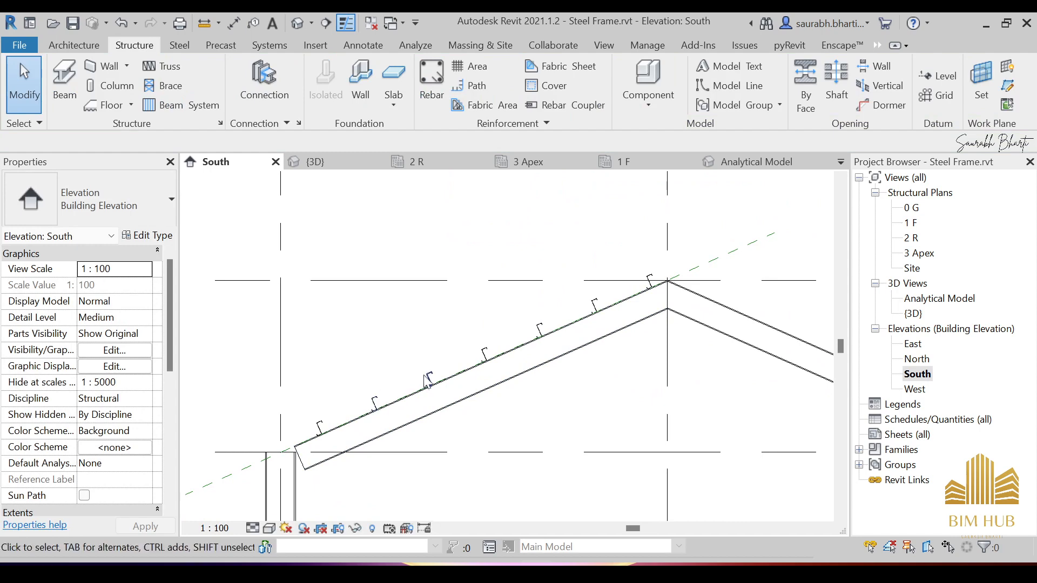
scroll(465, 308, "down", 2)
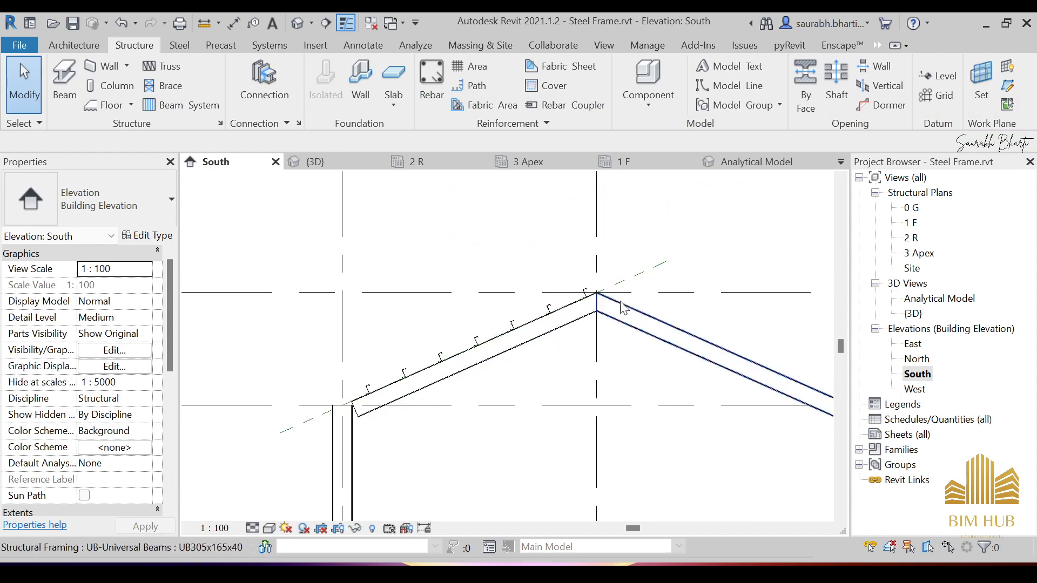
scroll(546, 282, "down", 2)
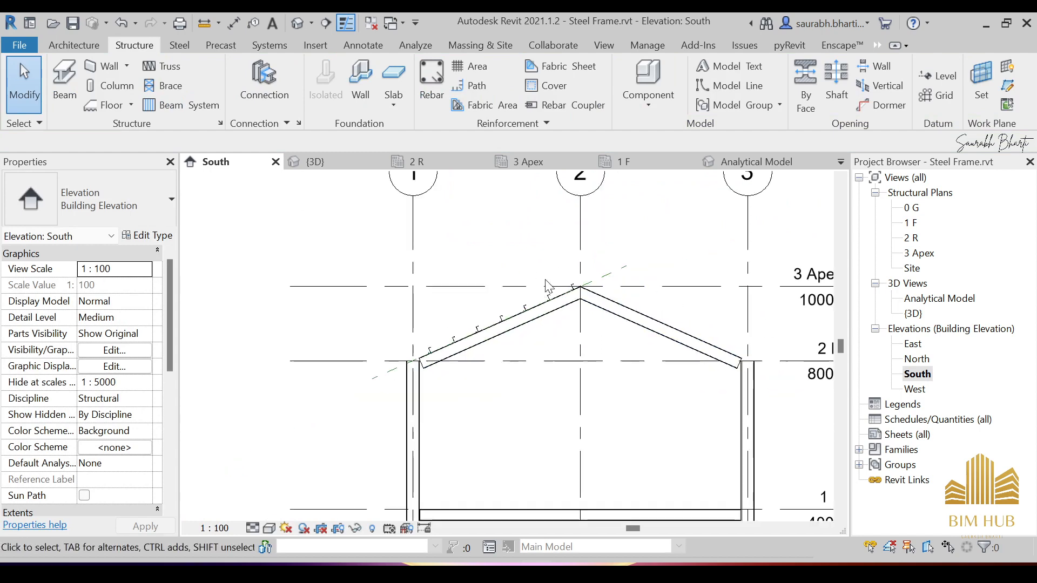
left_click(298, 23)
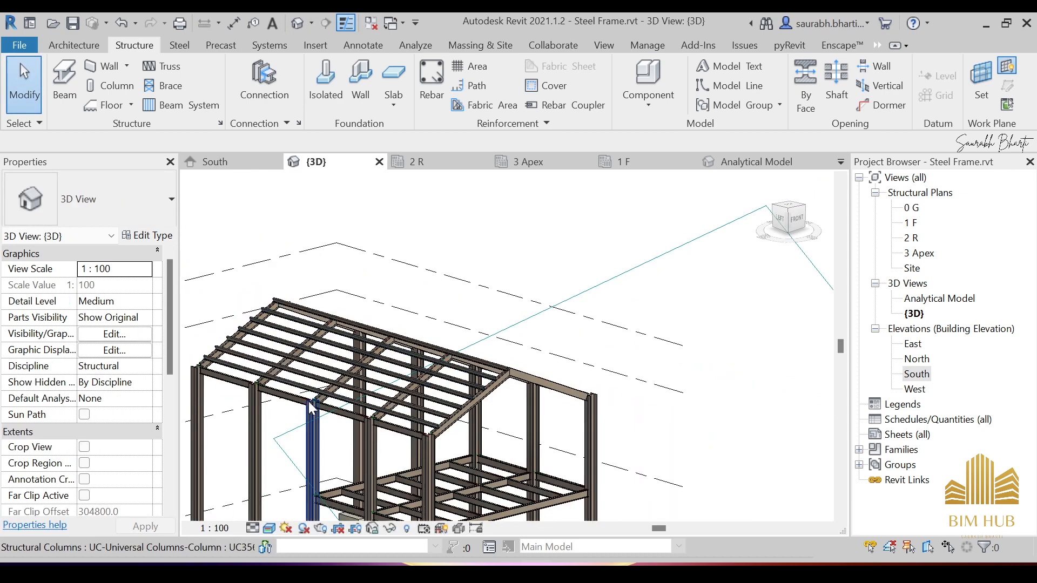
In the South elevation, select all the zed purlins on the left rafter and mirror a copy about grid 2 onto the right rafter
double_click(918, 375)
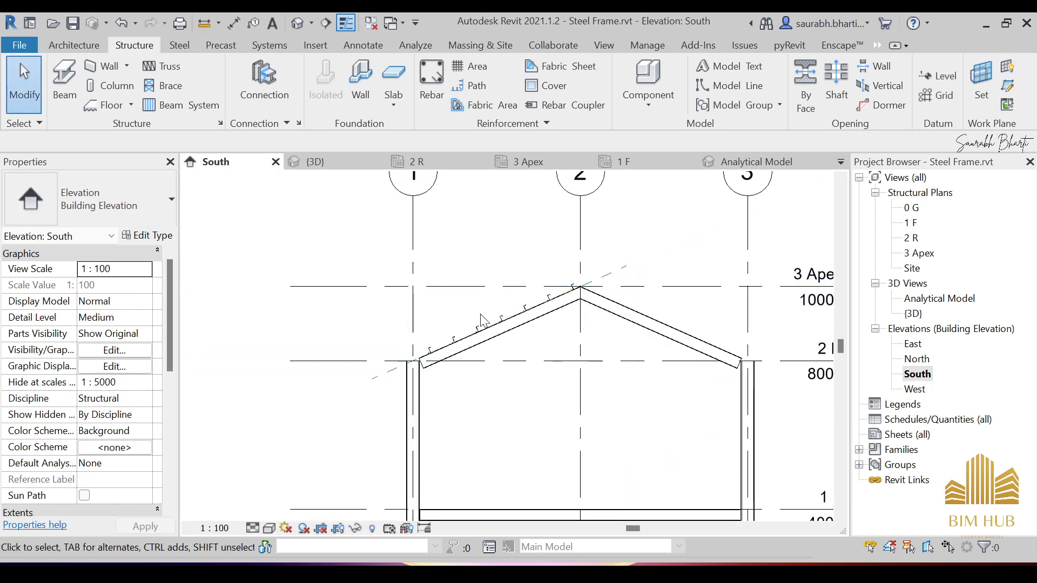
scroll(482, 323, "up", 4)
left_click(491, 337)
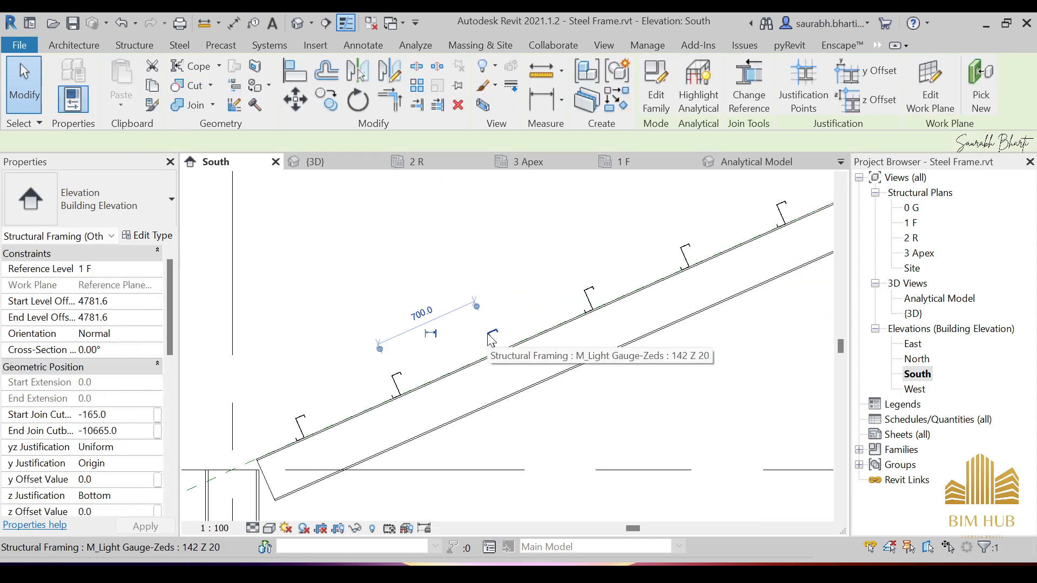
key("s")
key("a")
scroll(481, 341, "down", 4)
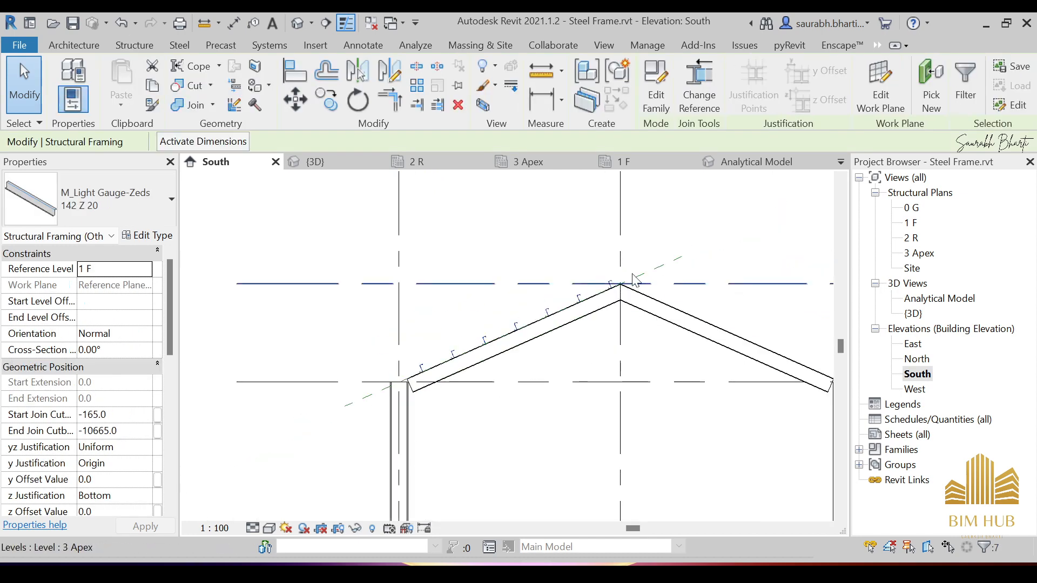
left_click(392, 73)
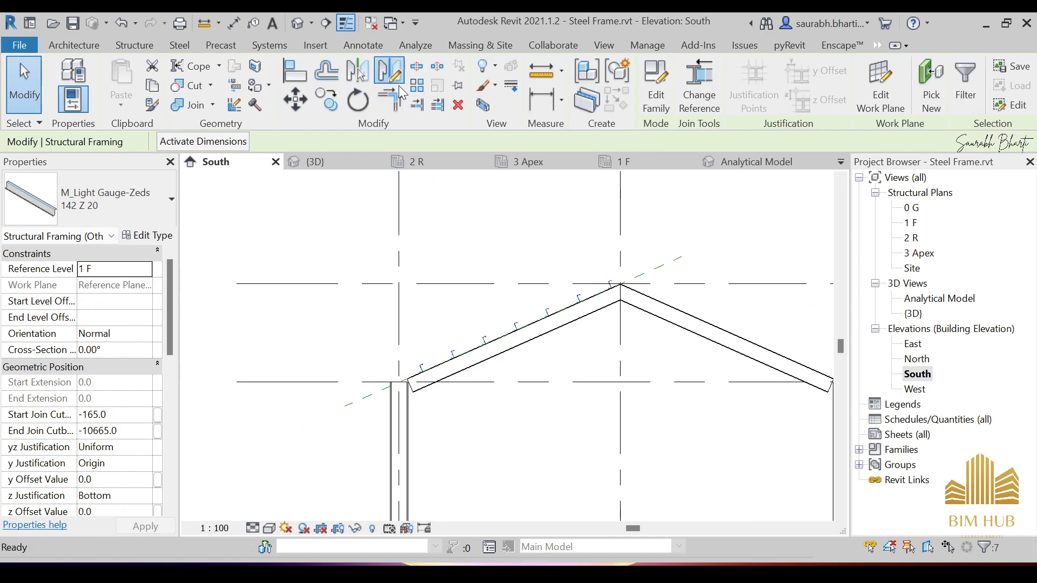
left_click(620, 248)
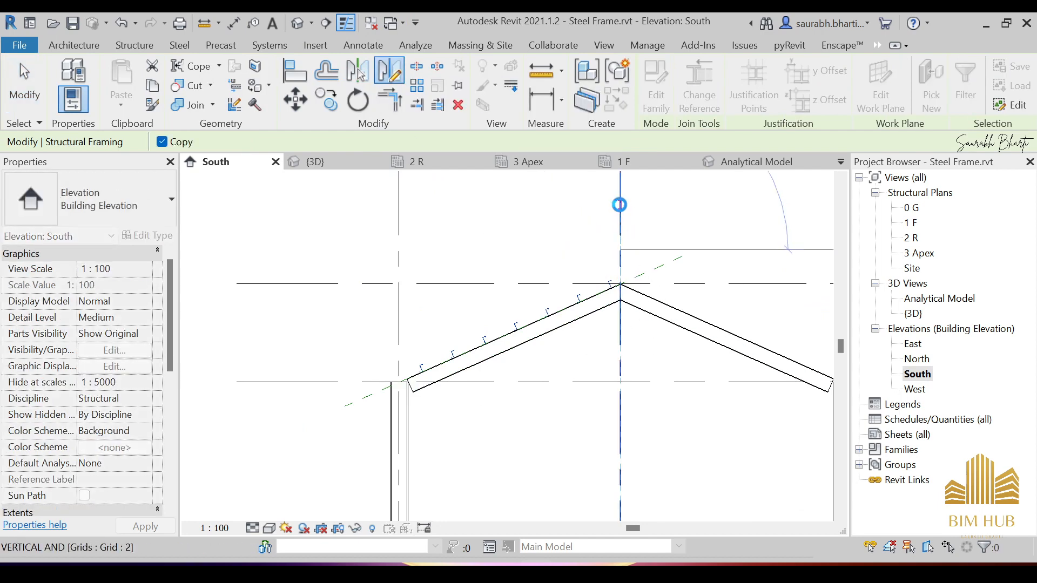
left_click(619, 205)
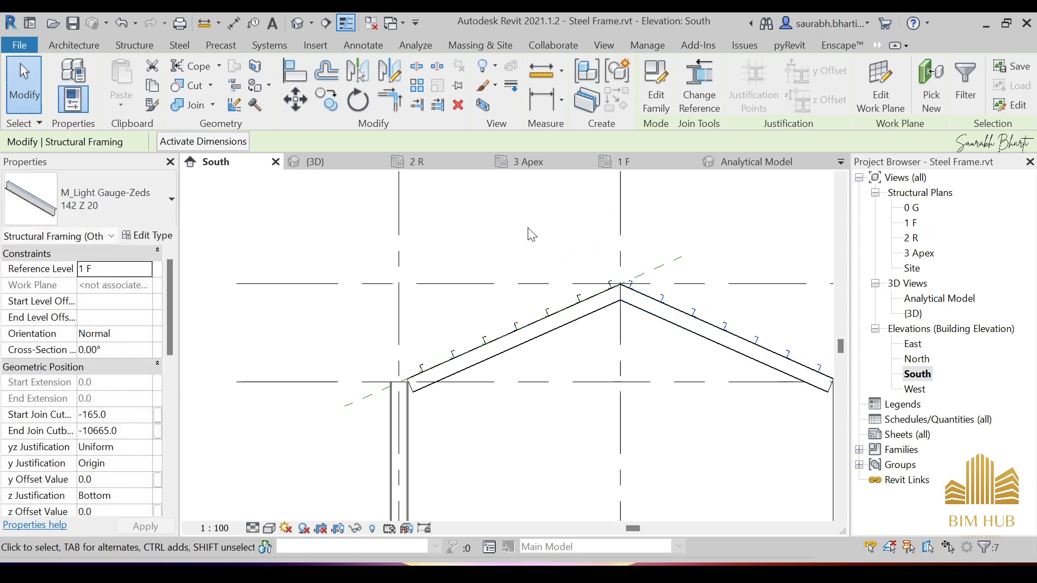
middle_click_drag(702, 378, 549, 373)
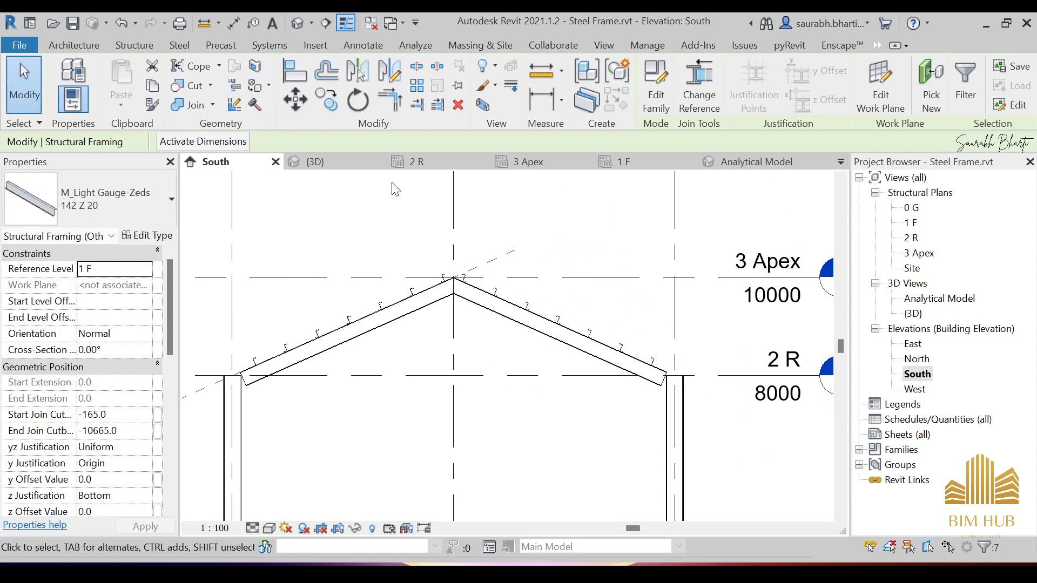
key("Escape")
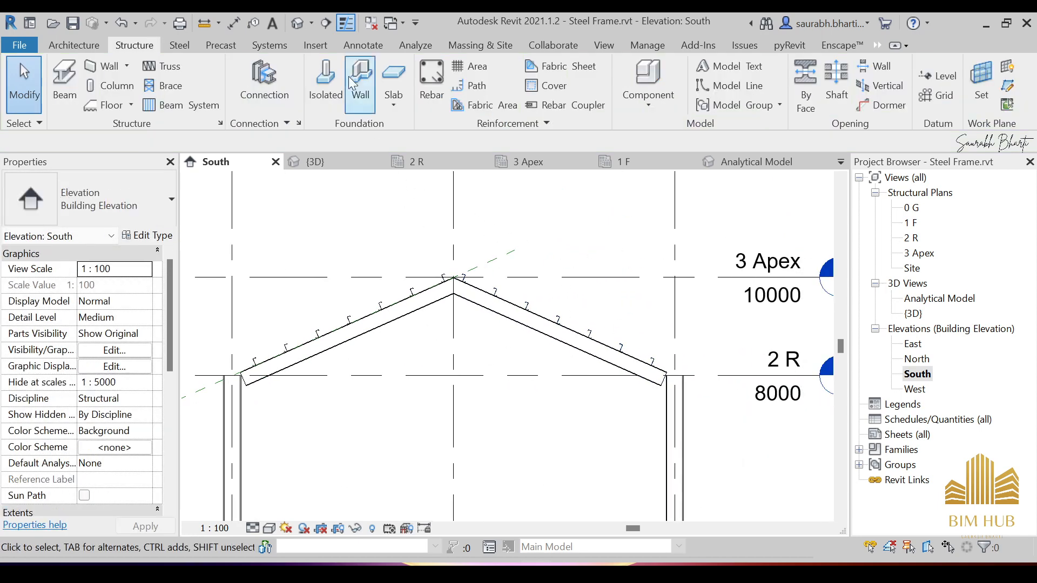
Inspect the zed purlins on both roof slopes in the 3D view from several sides
left_click(298, 24)
middle_click_drag(490, 399, 403, 440, "shift")
middle_click_drag(709, 382, 538, 220, "shift")
scroll(594, 355, "up", 5)
scroll(594, 354, "down", 5)
middle_click_drag(553, 306, 556, 355, "shift")
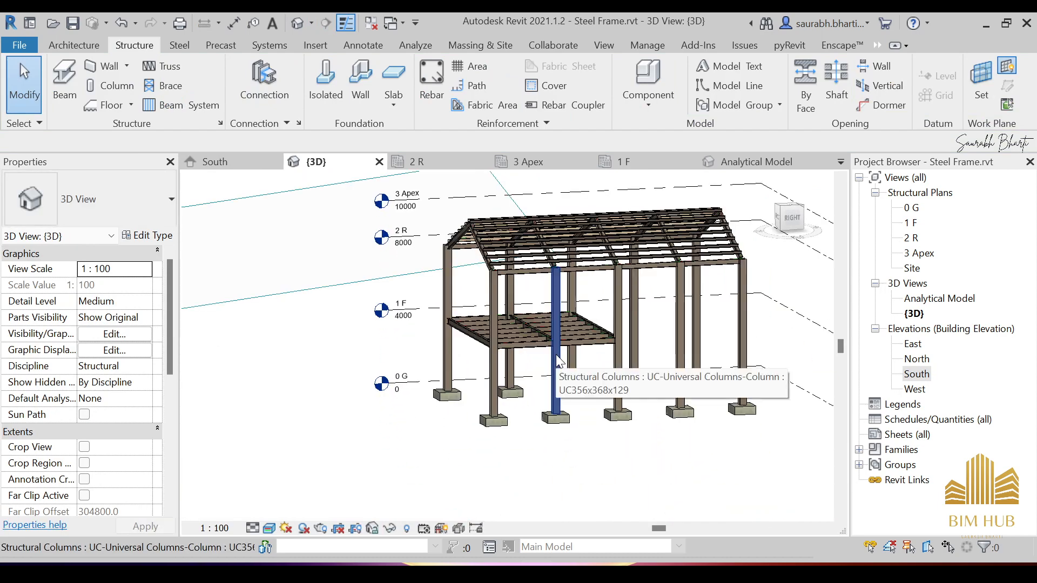
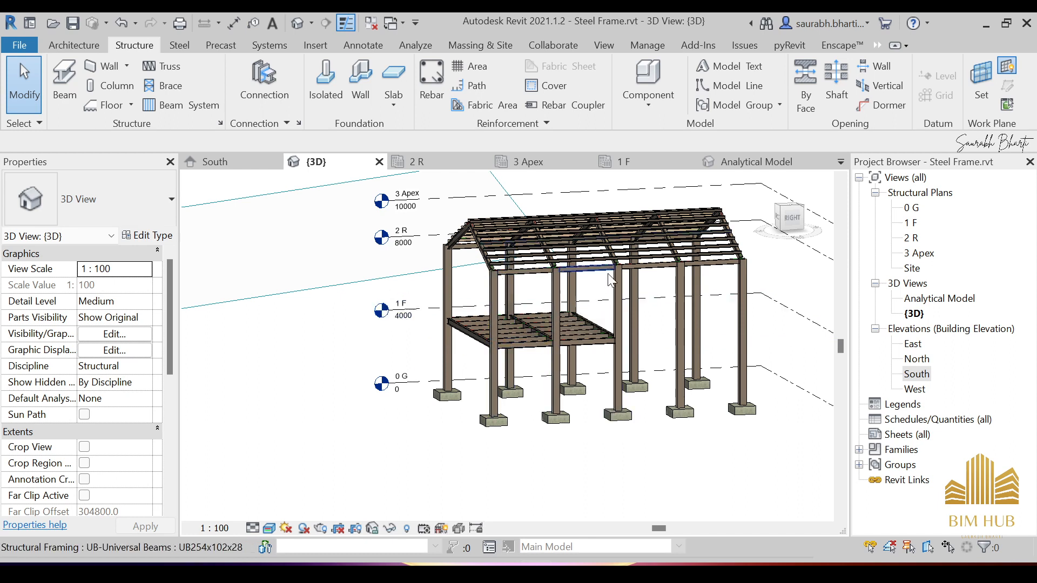
middle_click_drag(487, 391, 559, 323, "shift")
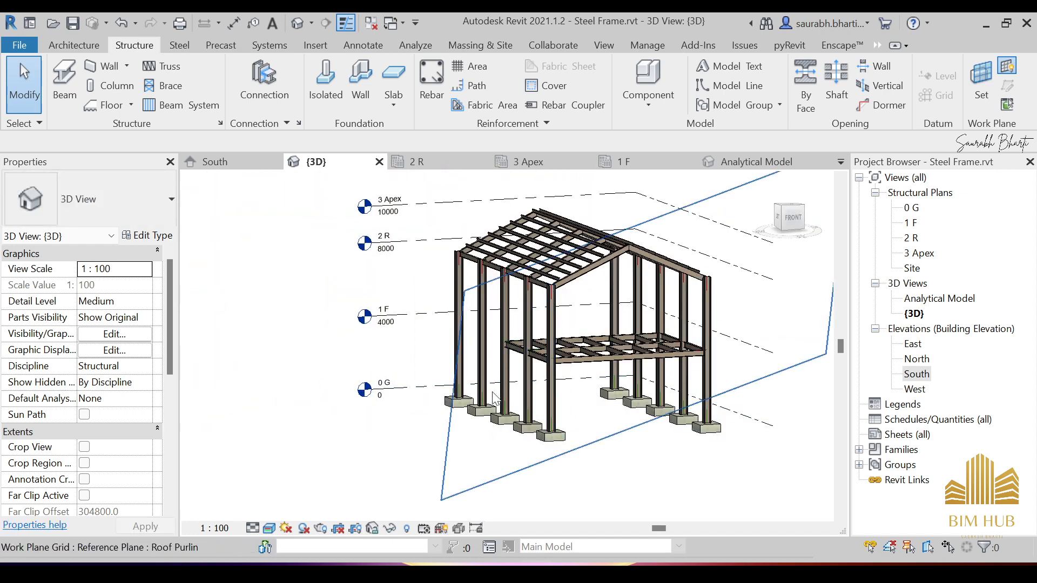
scroll(643, 367, "down", 3)
middle_click_drag(680, 402, 653, 409, "shift")
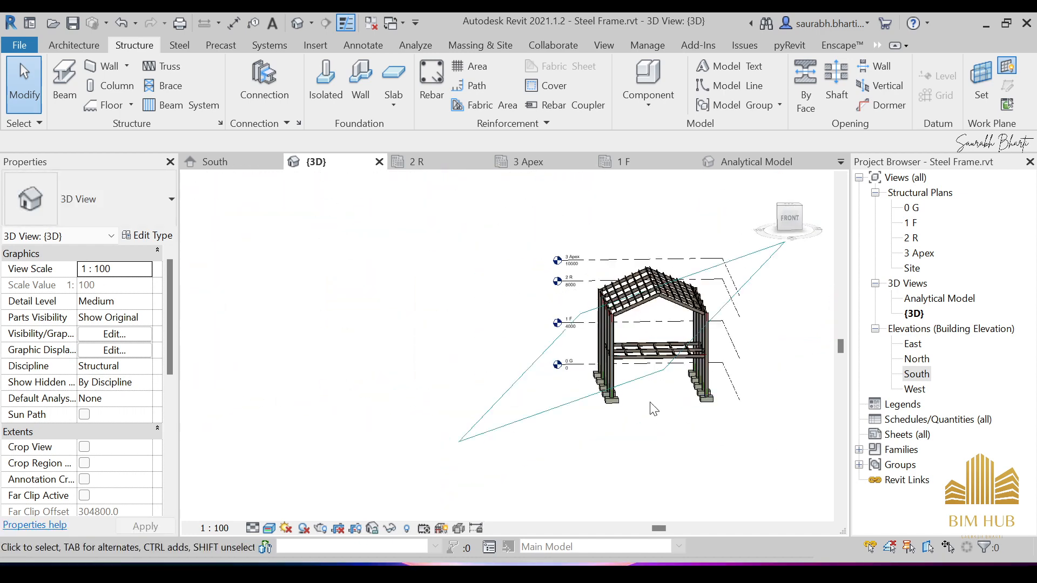
In the 0 G structural plan, place a grid-attached framing elevation on grid 3 between grids D and E
double_click(912, 208)
scroll(648, 346, "up", 4)
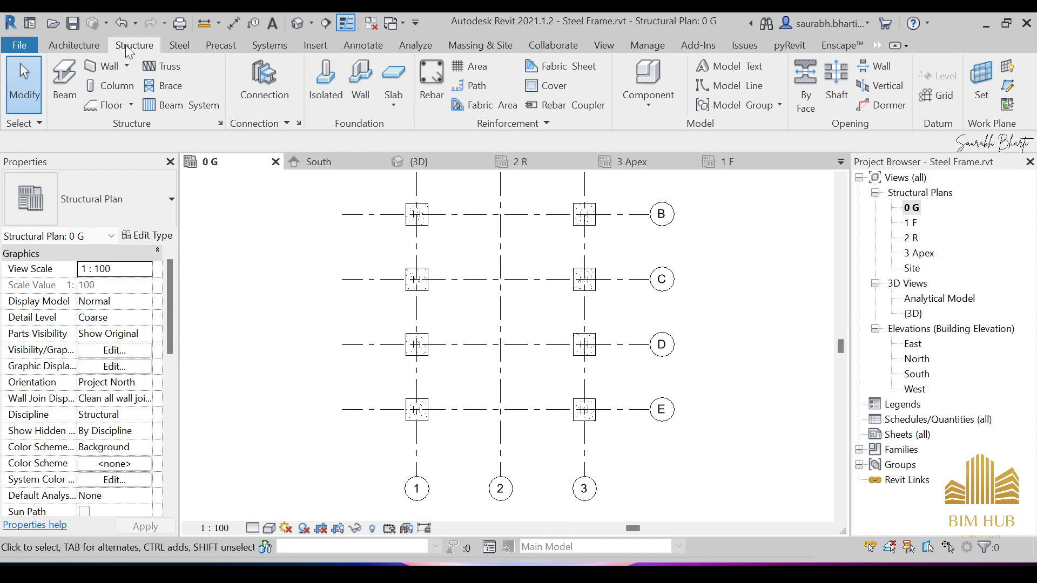
left_click(602, 46)
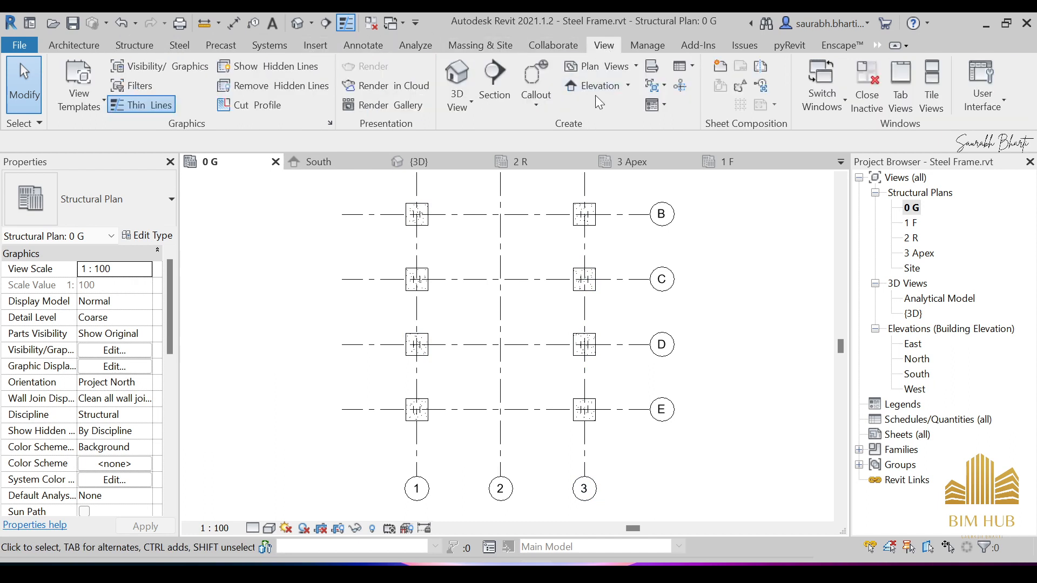
left_click(629, 86)
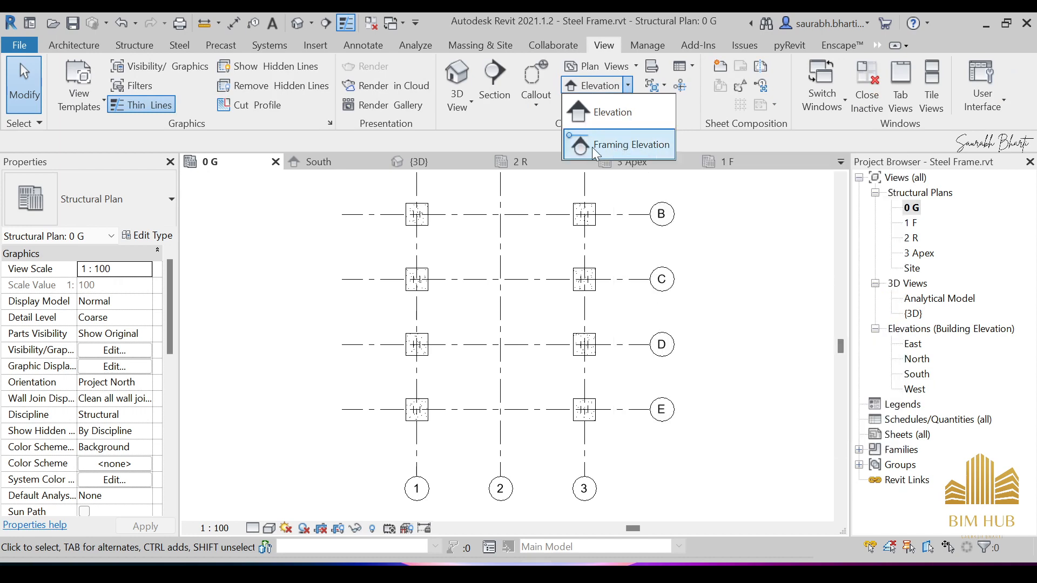
left_click(592, 146)
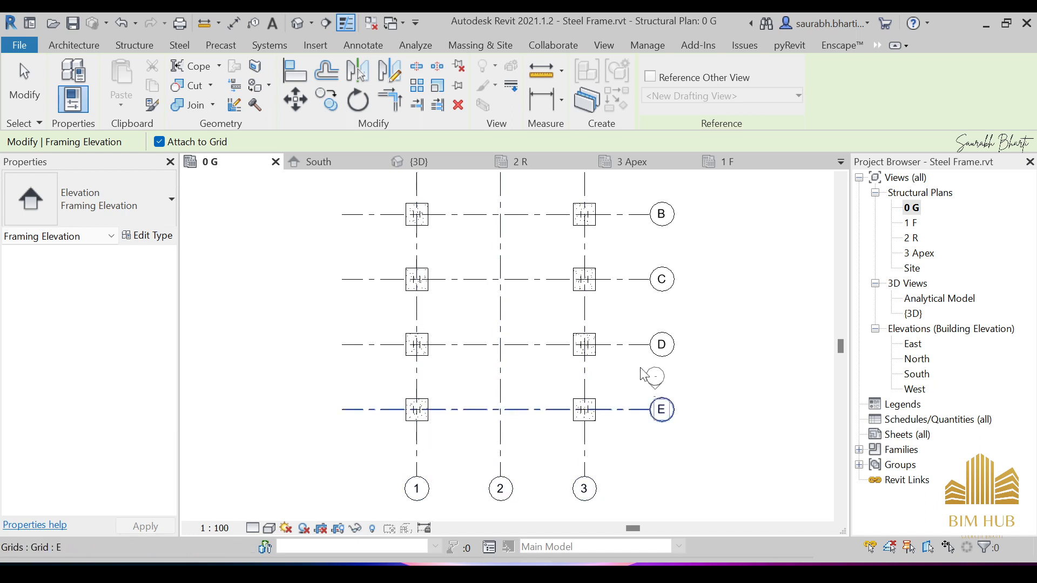
left_click(595, 377)
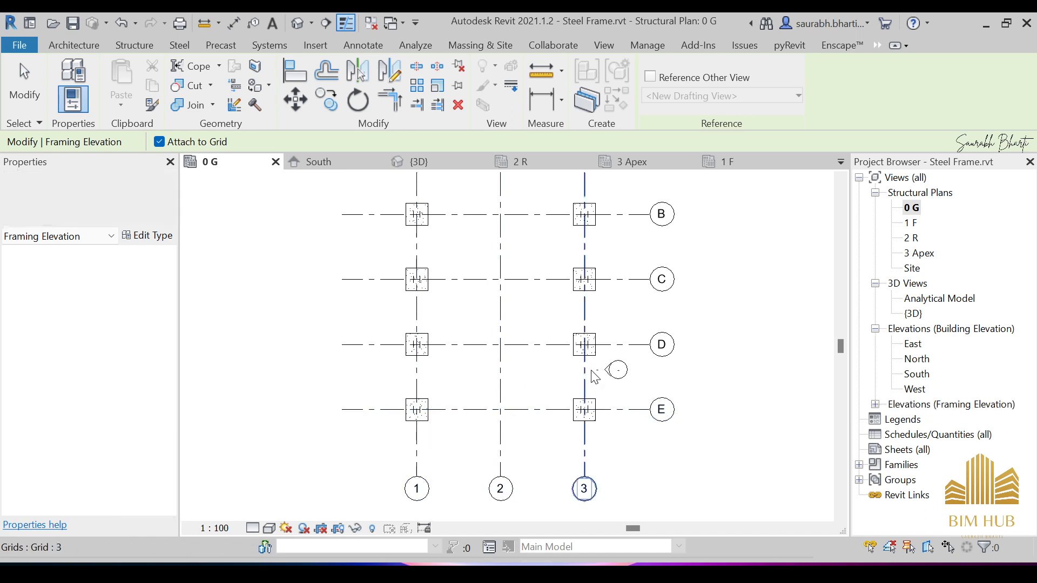
scroll(621, 372, "up", 4)
key("Escape")
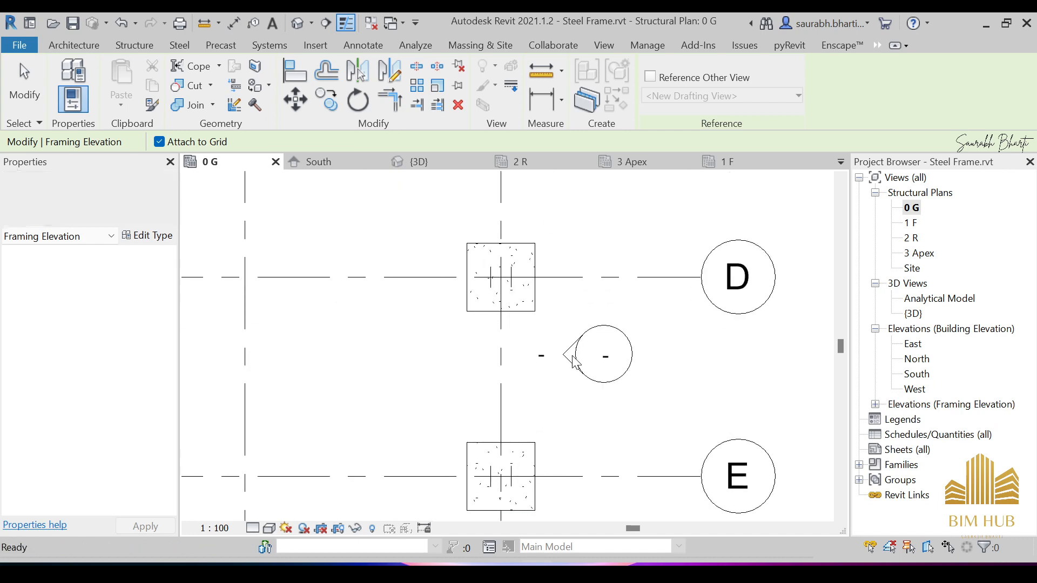
Extend the framing elevation's line along grid 3 from grid D to grid C and open its view
left_click(574, 363)
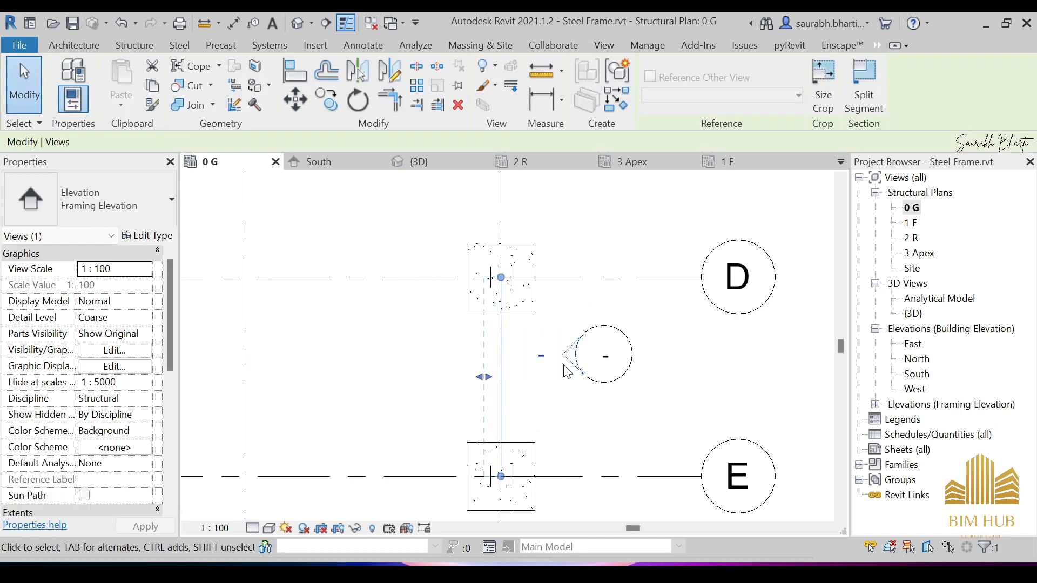
scroll(512, 284, "down", 4)
middle_click_drag(556, 362, 573, 436)
scroll(526, 365, "up", 2)
left_click_drag(524, 347, 531, 312)
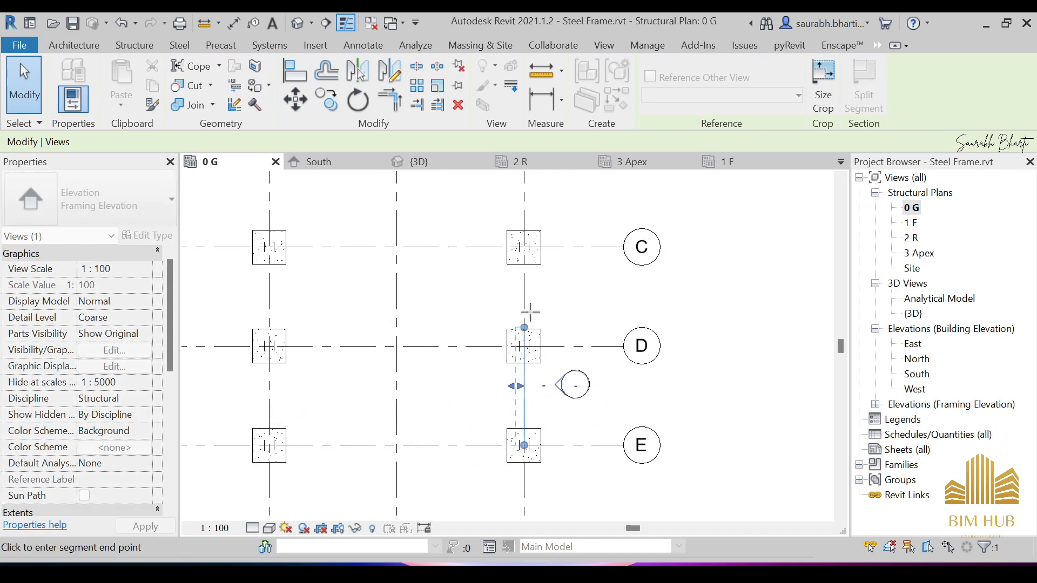
left_click(523, 247)
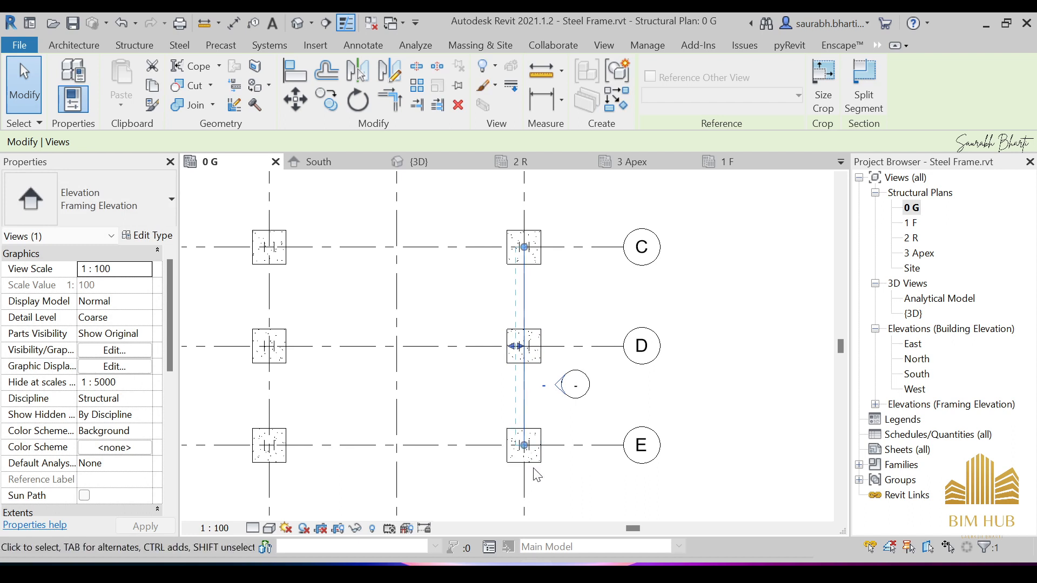
scroll(582, 452, "down", 5)
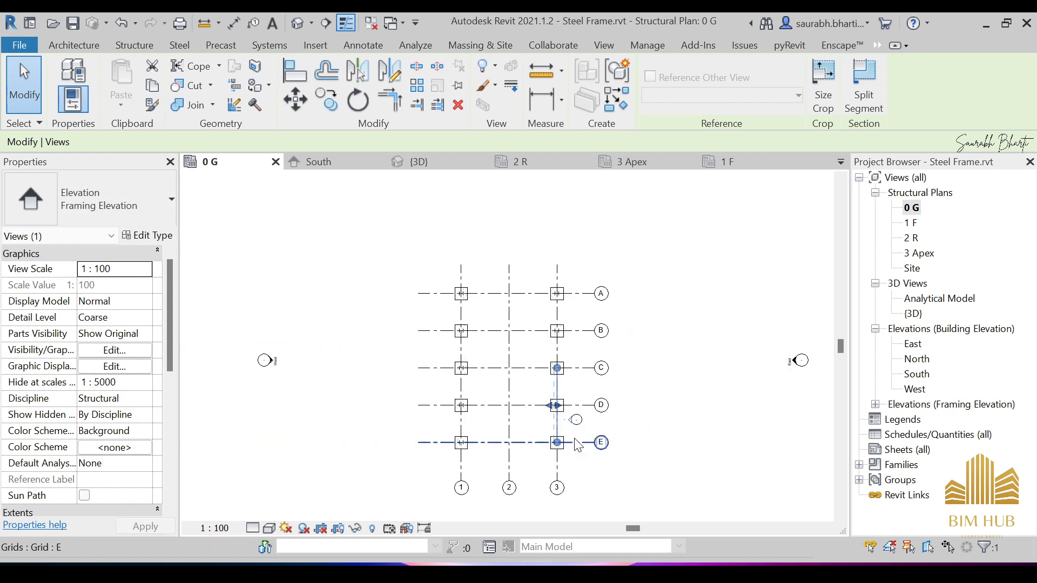
scroll(575, 432, "up", 5)
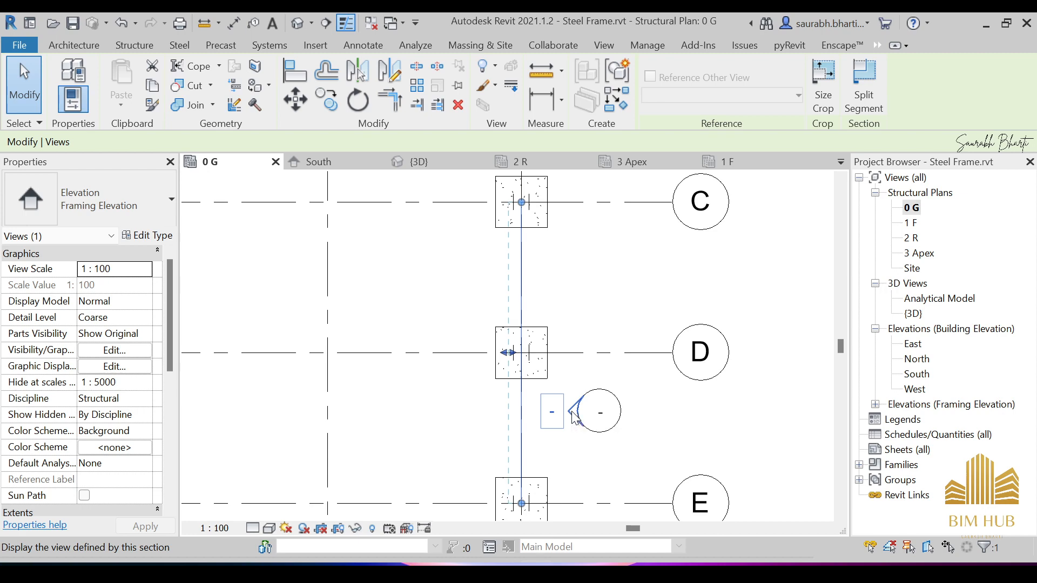
double_click(575, 416)
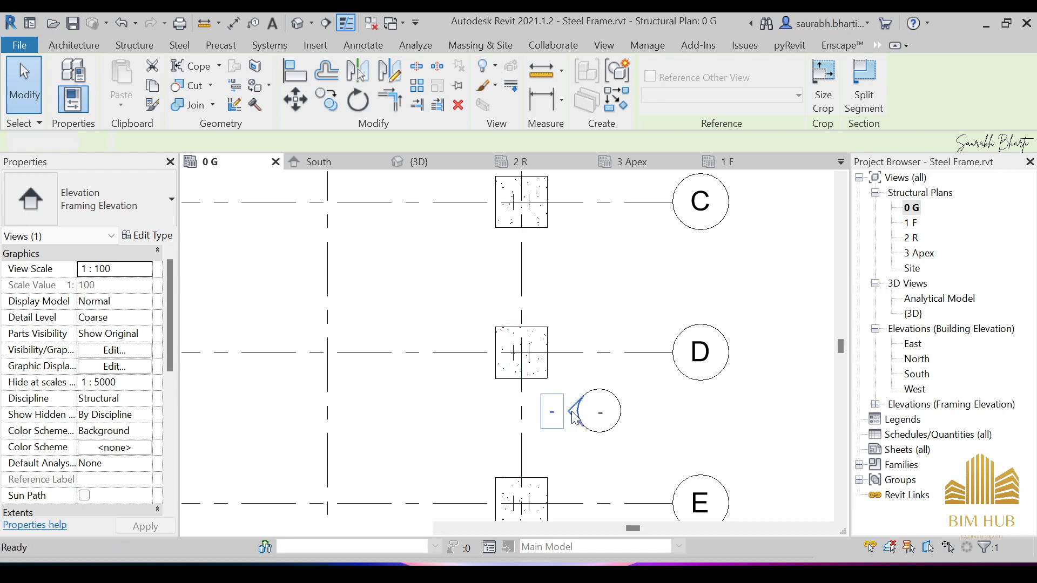
left_click(874, 404)
left_click(937, 420)
right_click(937, 420)
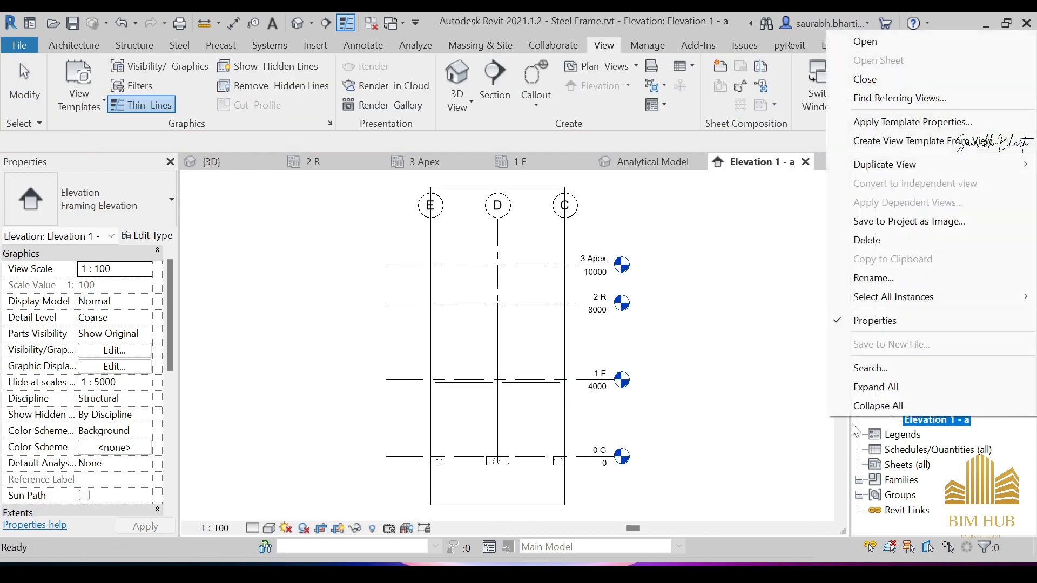
left_click(679, 369)
left_click(303, 25)
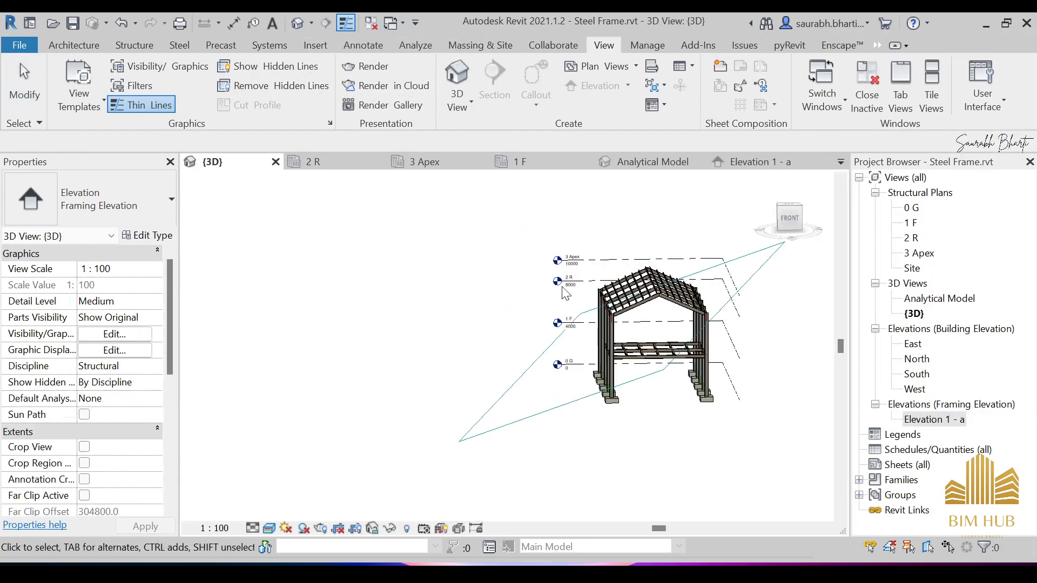
Check the East elevation marker in the 0 G plan and rename the framing elevation Elevation 1 - a as East Bracing
left_click(911, 207)
double_click(919, 213)
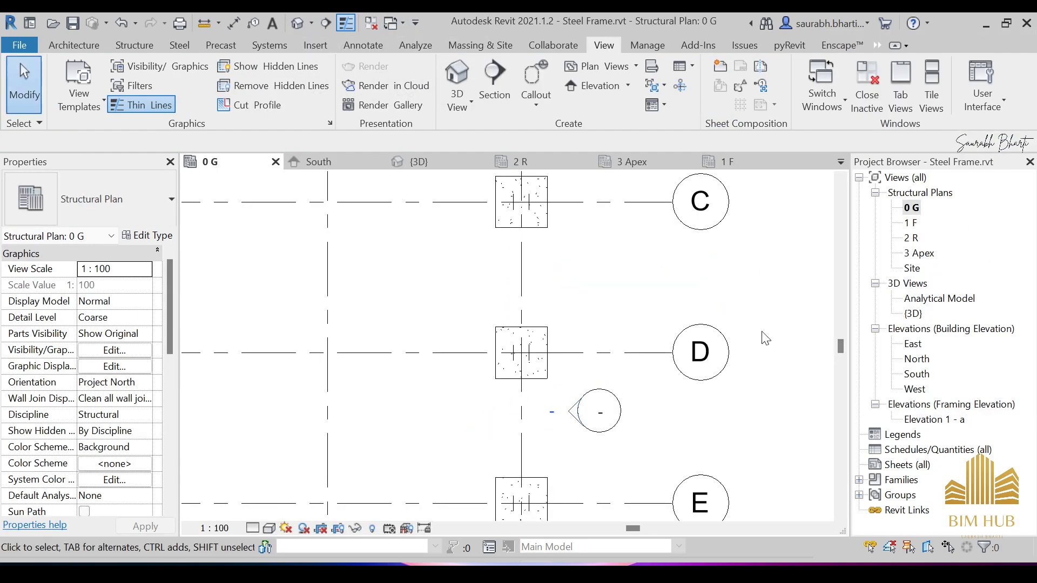
scroll(724, 362, "down", 5)
scroll(619, 337, "up", 8)
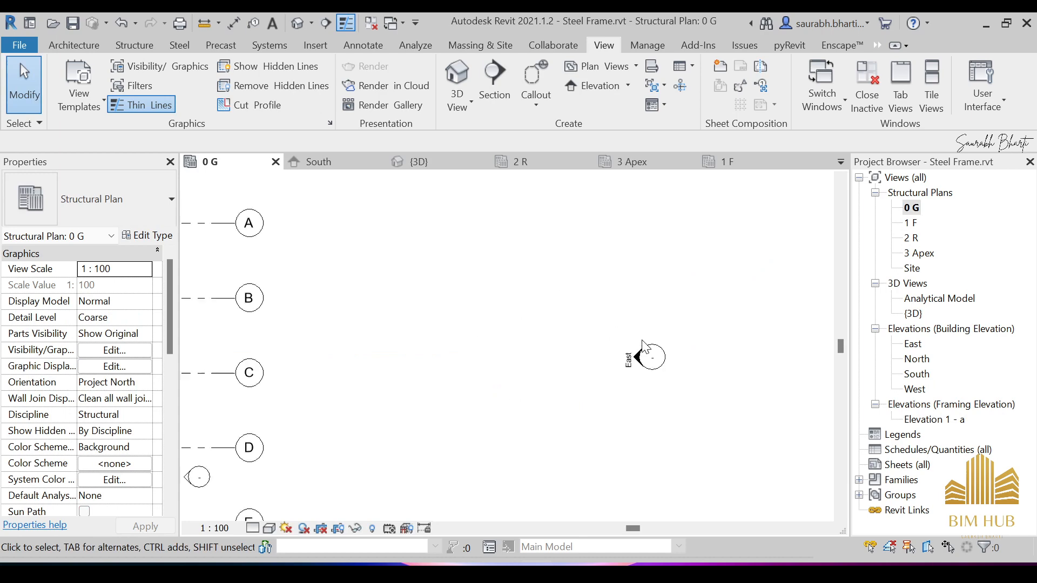
left_click(952, 420)
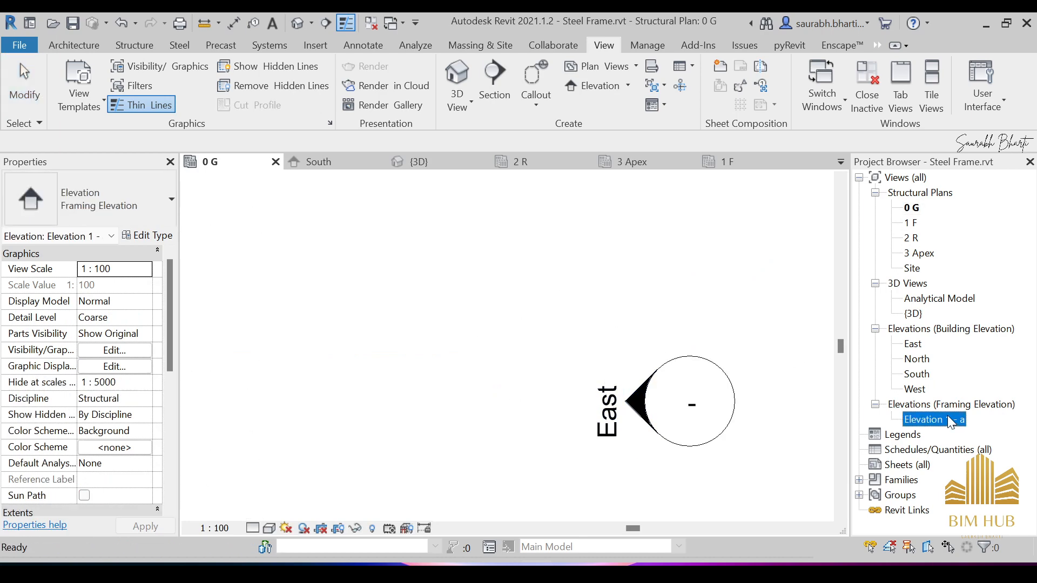
right_click(950, 420)
left_click(874, 277)
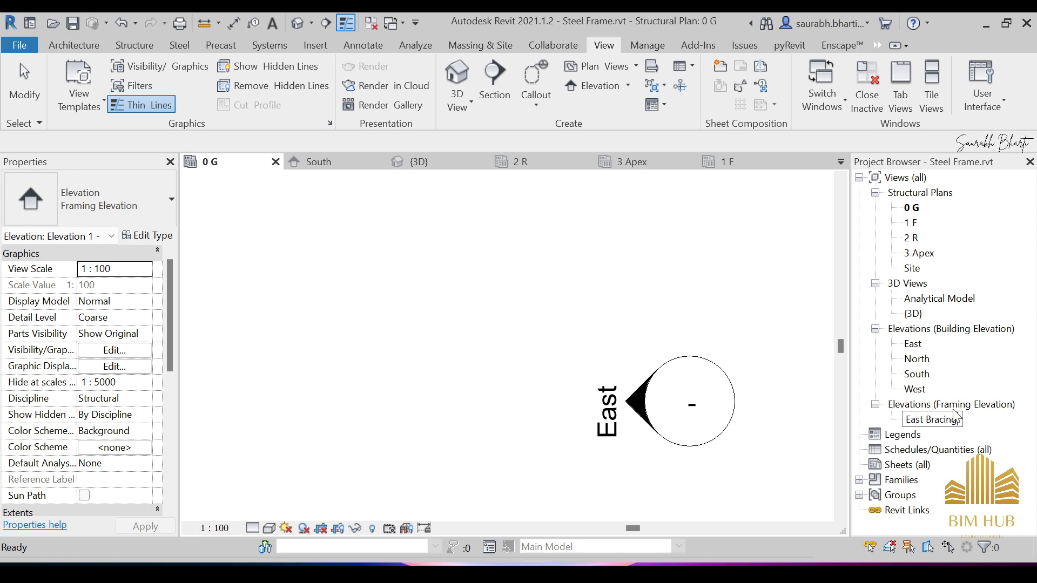
left_click(712, 292)
Open the East Bracing view from its marker beside grid 3 in the 0 G plan
scroll(694, 304, "down", 8)
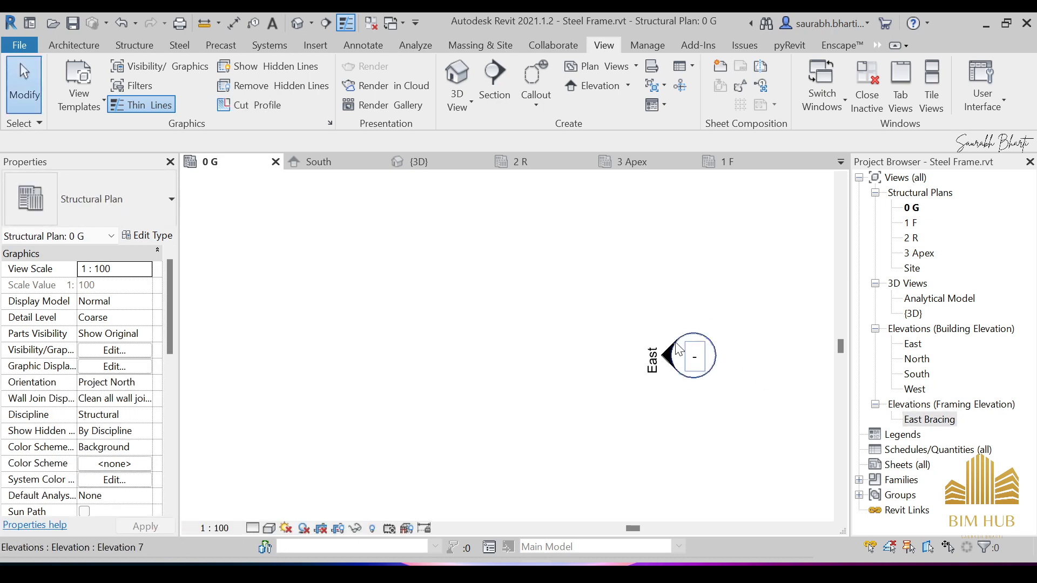
middle_click_drag(335, 425, 503, 424)
scroll(503, 423, "up", 1)
scroll(451, 440, "up", 3)
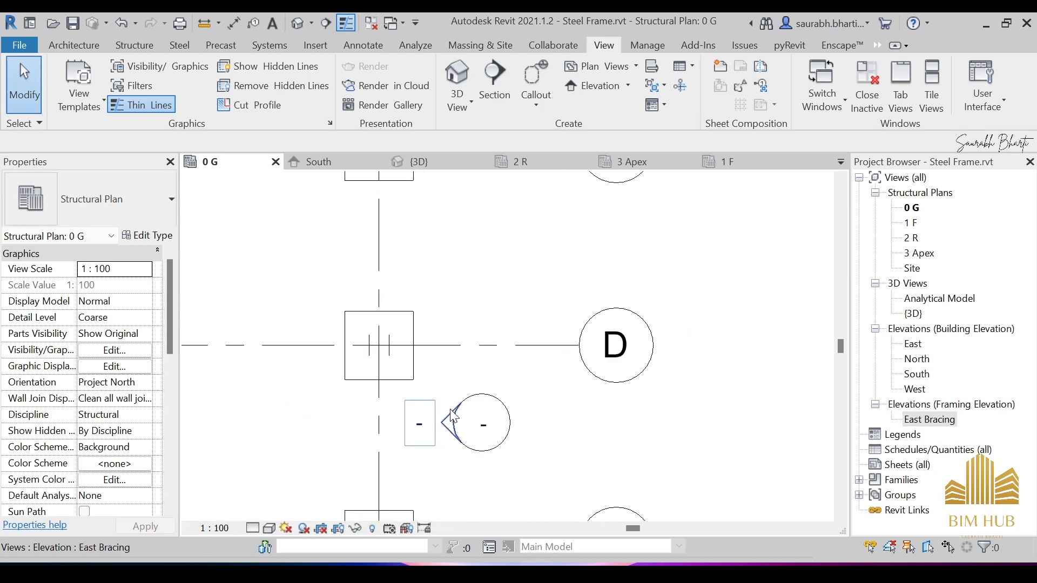
double_click(449, 424)
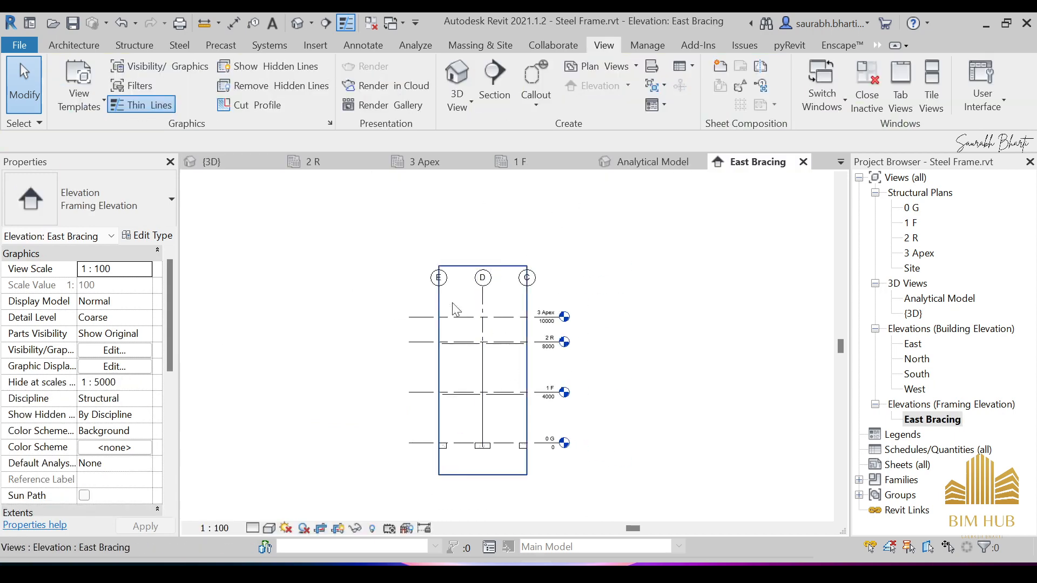
left_click(529, 373)
scroll(530, 373, "up", 2)
left_click(530, 373)
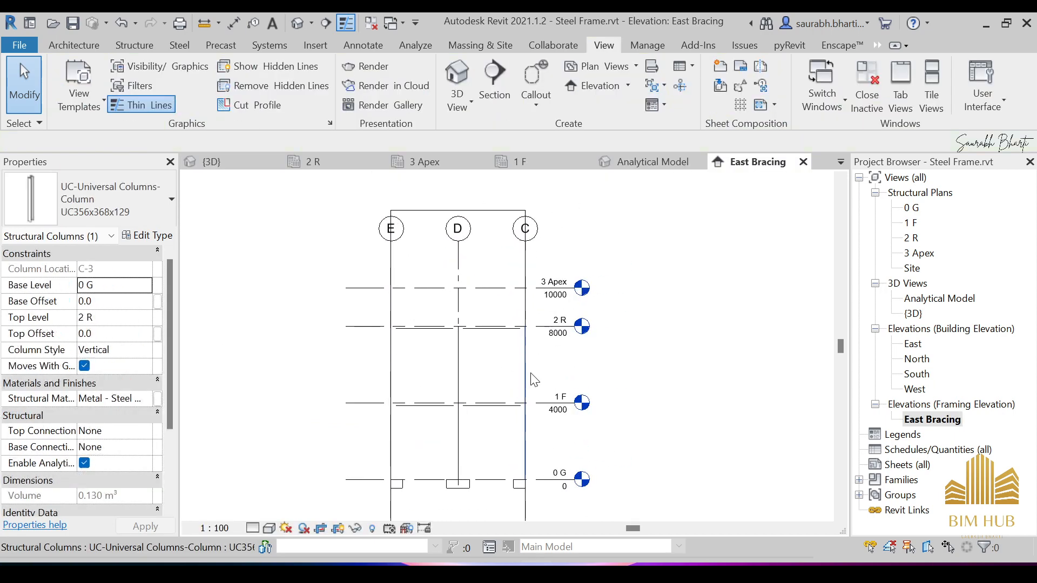
left_click(526, 371)
scroll(526, 372, "up", 3)
left_click_drag(525, 371, 552, 370)
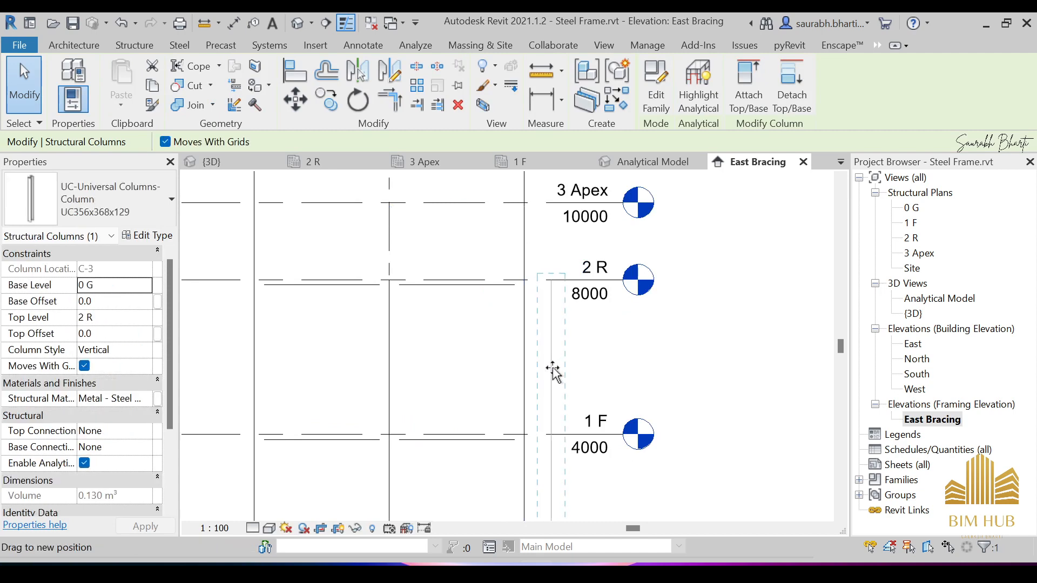
Widen the East Bracing view's crop region on both sides so it extends beyond the columns on grids C and E
left_click(524, 349)
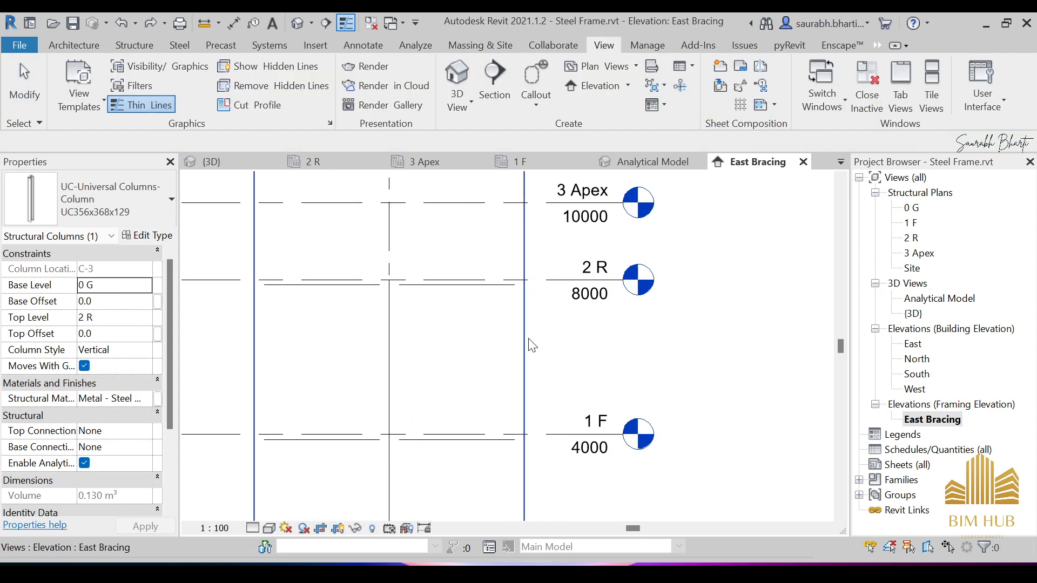
left_click_drag(525, 368, 570, 365)
middle_click_drag(333, 414, 576, 384)
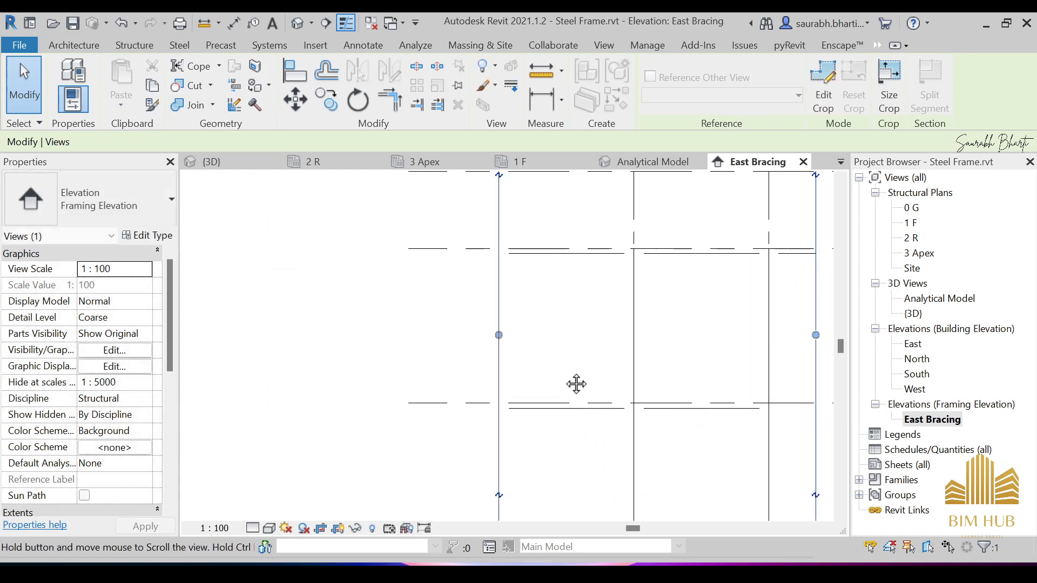
left_click_drag(501, 335, 499, 336)
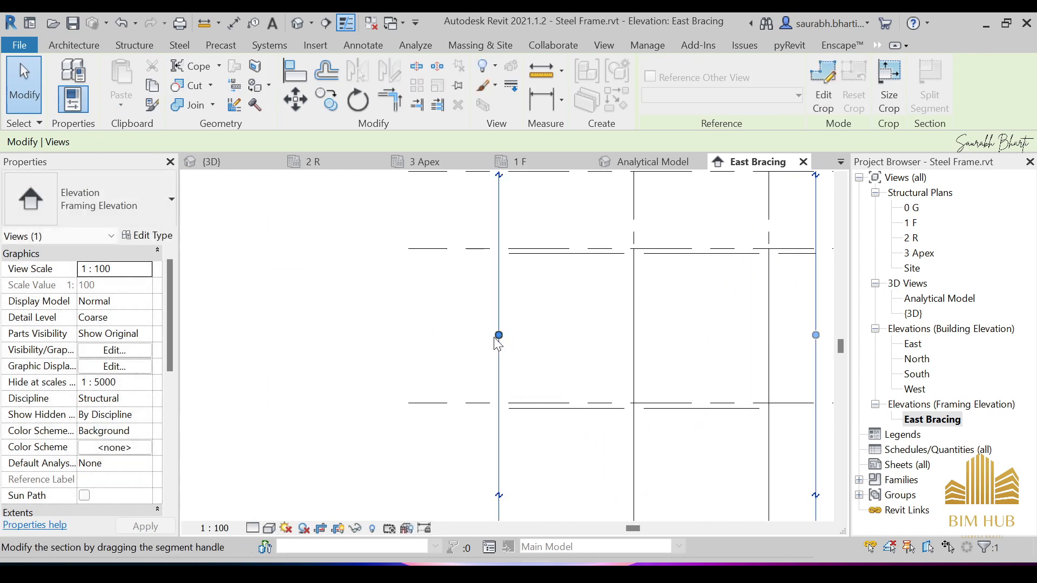
left_click(499, 336)
left_click(450, 337)
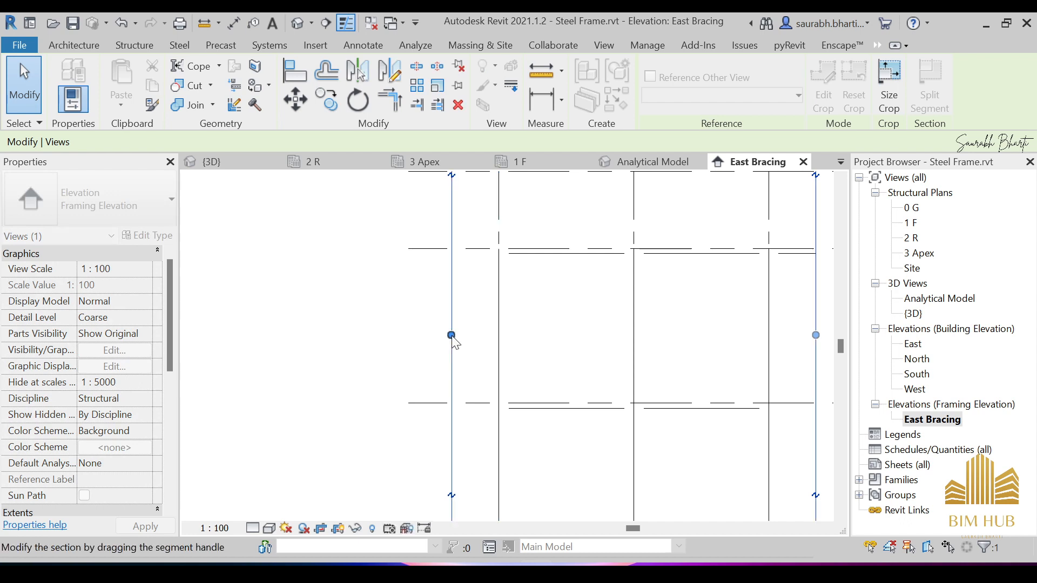
scroll(456, 340, "down", 5)
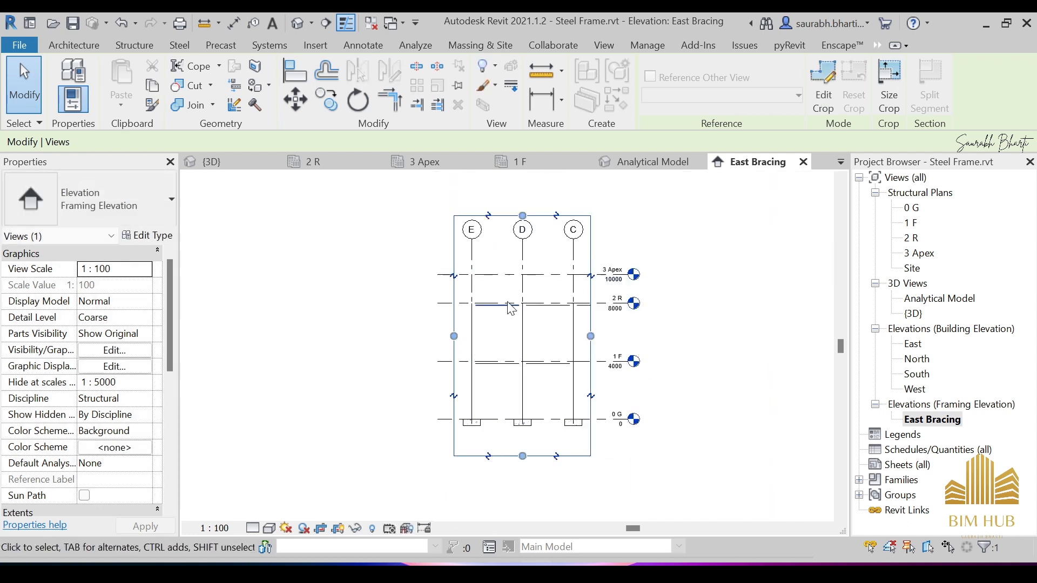
Set the East Bracing view's detail level to Fine
scroll(509, 308, "up", 2)
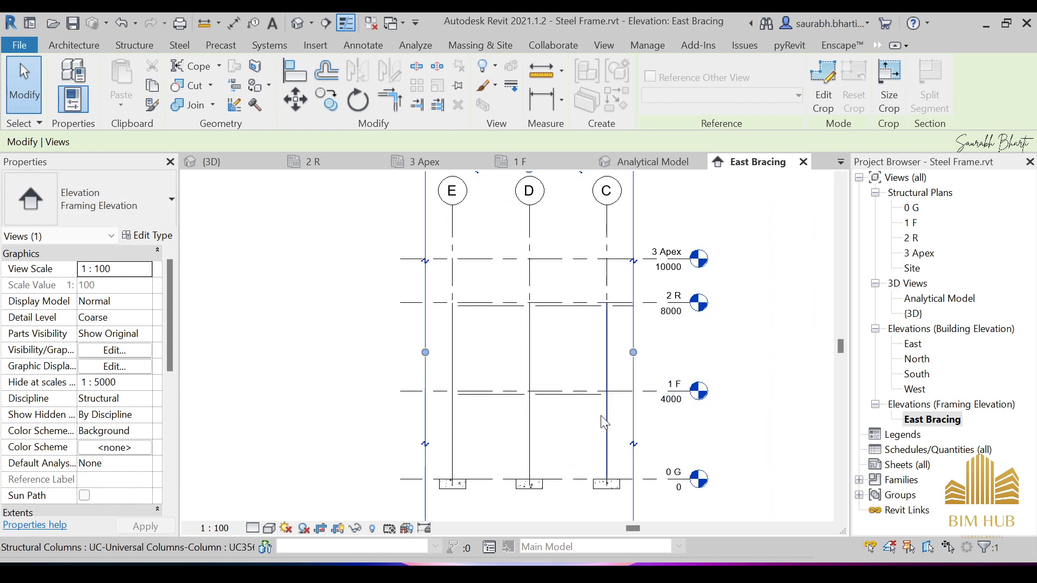
left_click(253, 528)
left_click(261, 516)
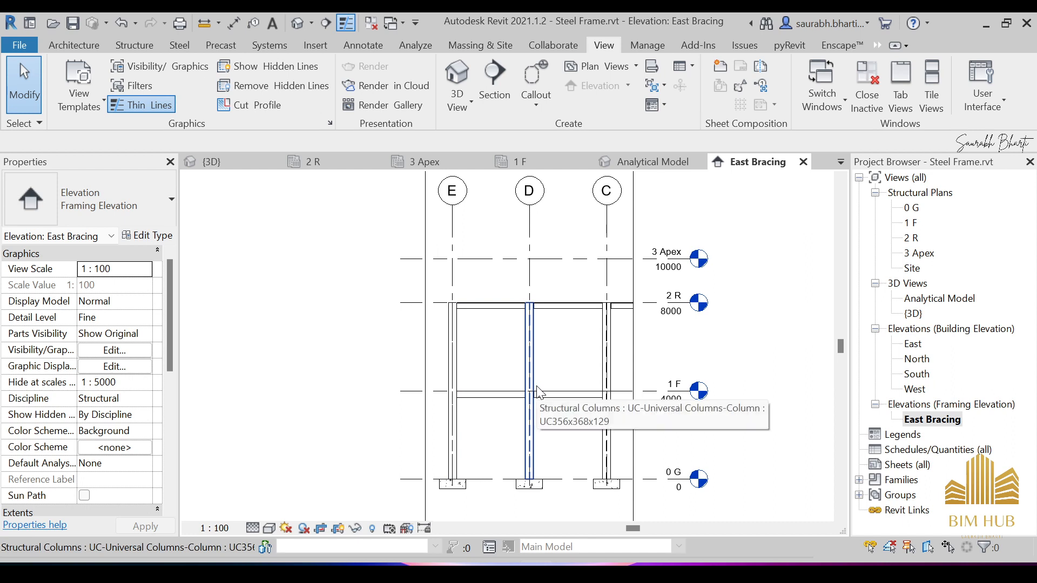
scroll(558, 363, "up", 1)
middle_click_drag(558, 363, 553, 361)
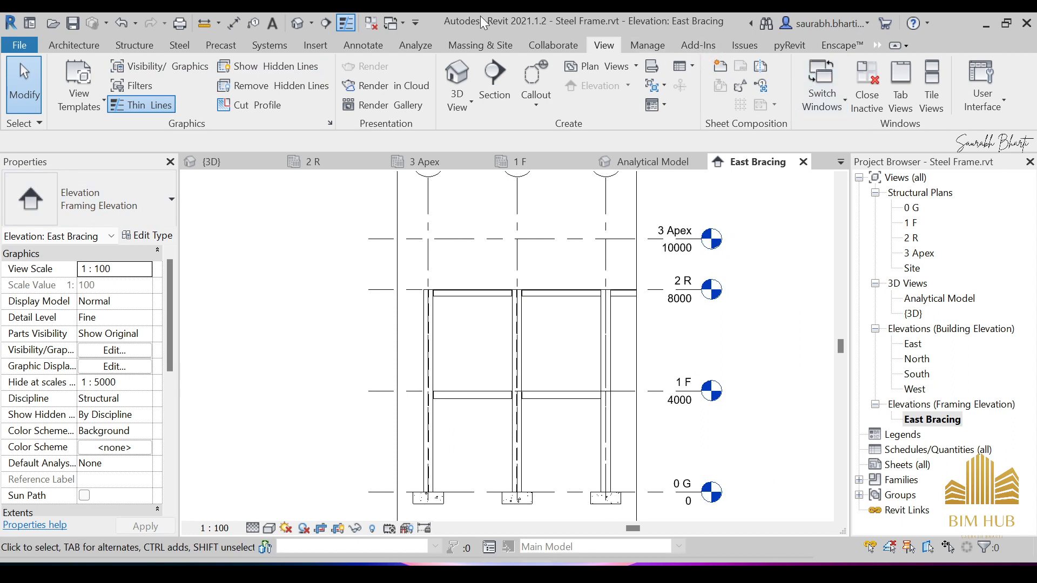
Start the Brace tool and choose the family M_HSS-Round Structural Tubing.rfa from the Structural Framing Steel folder for loading
left_click(135, 45)
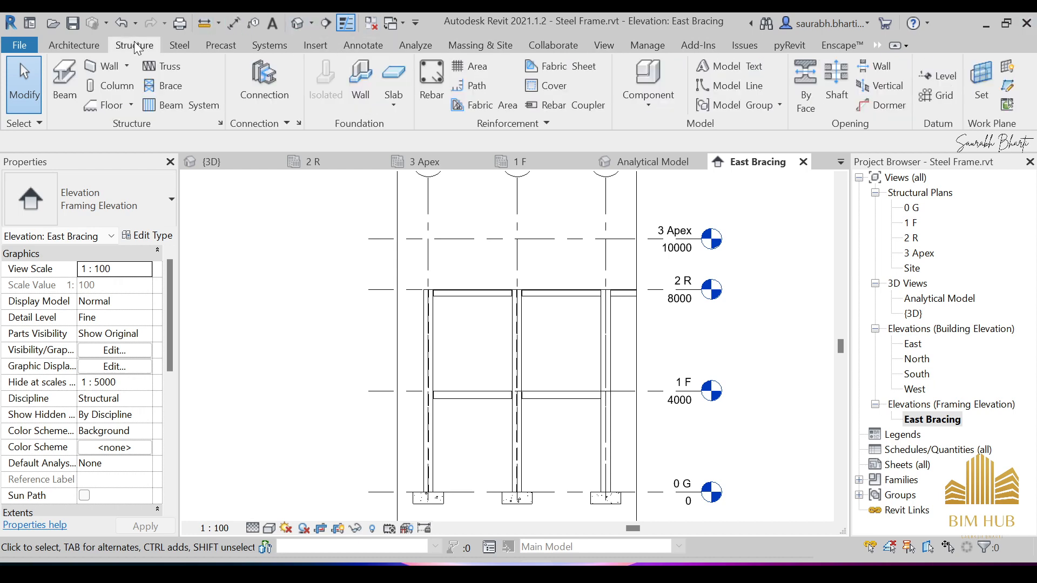
left_click(168, 88)
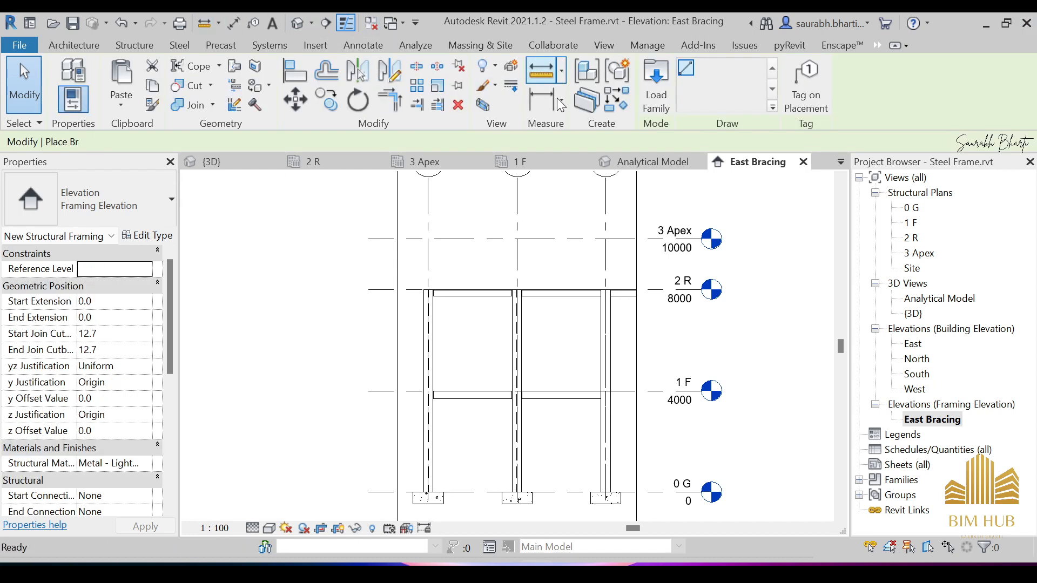
left_click(655, 83)
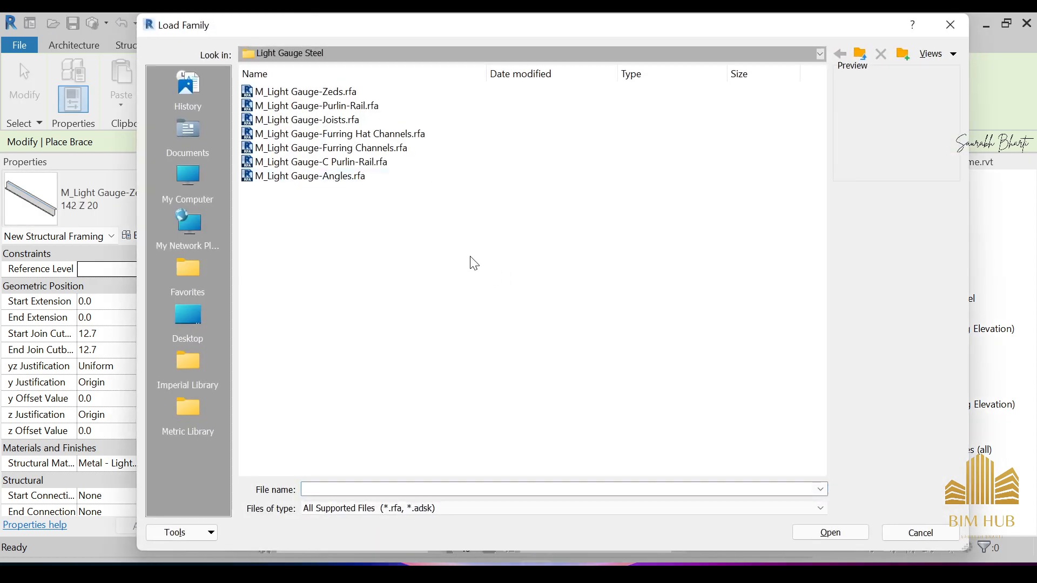
key("BackSpace")
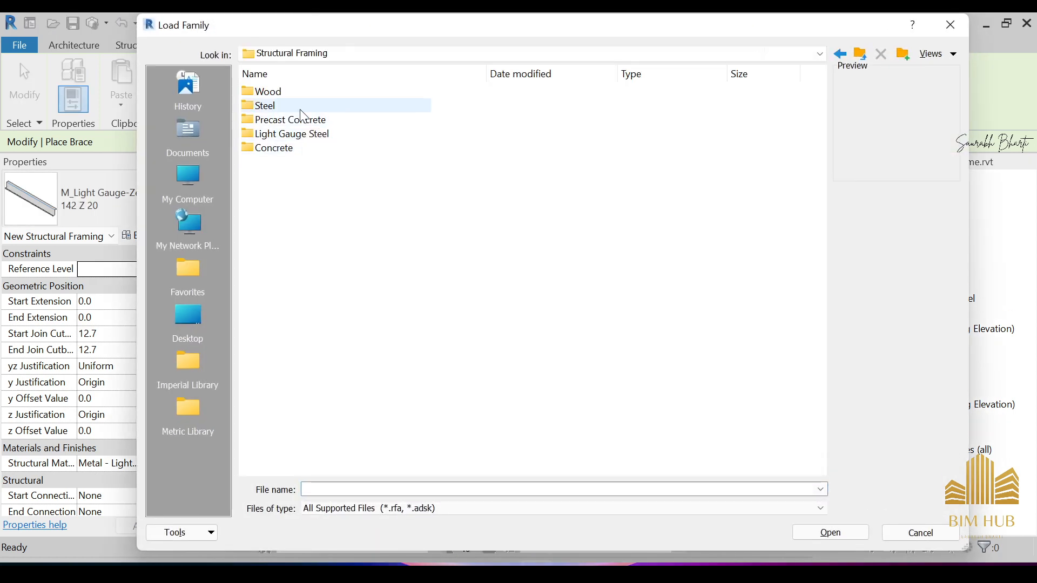
double_click(301, 108)
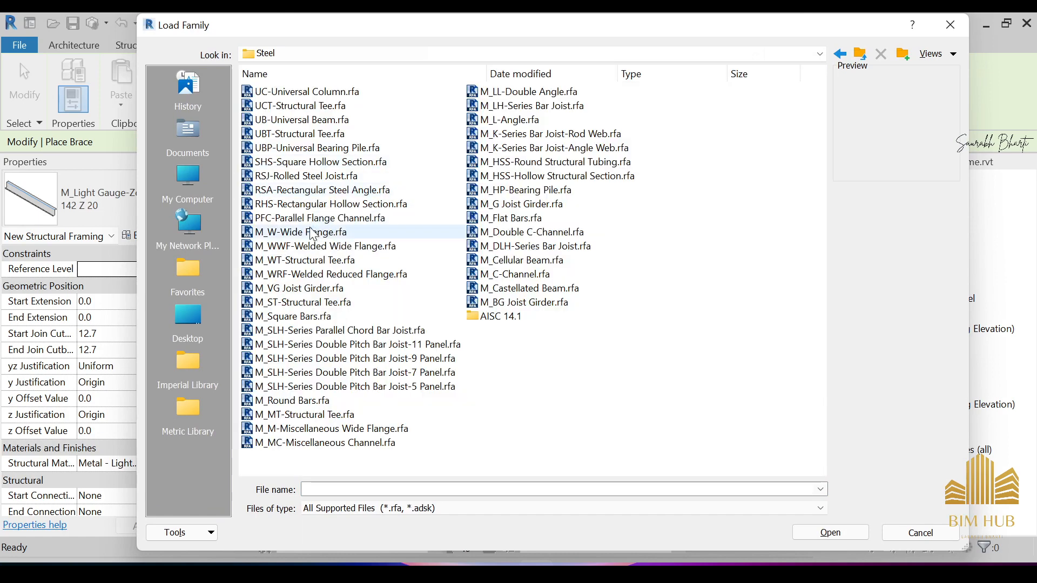
left_click(535, 163)
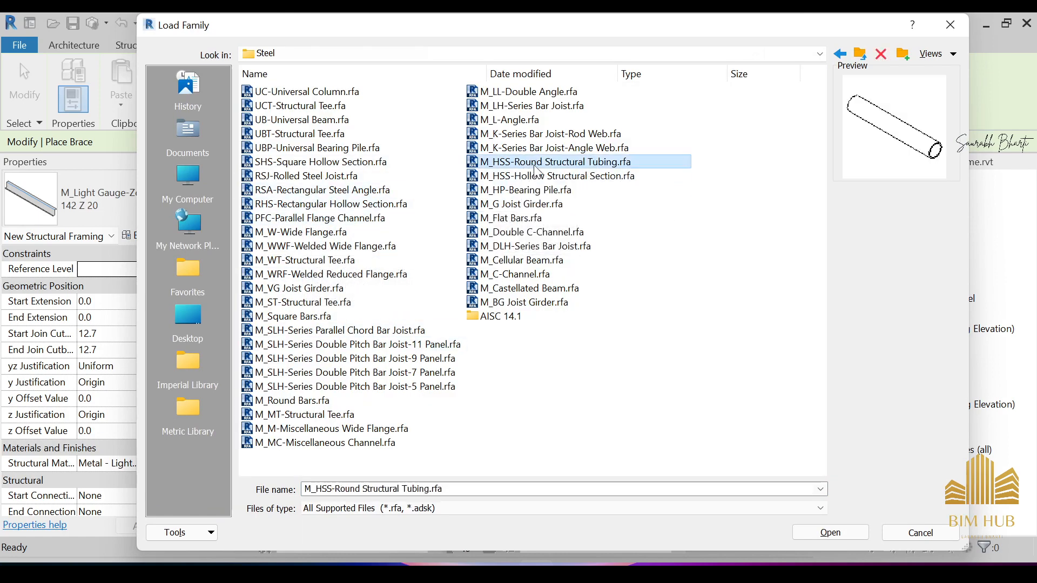
double_click(605, 163)
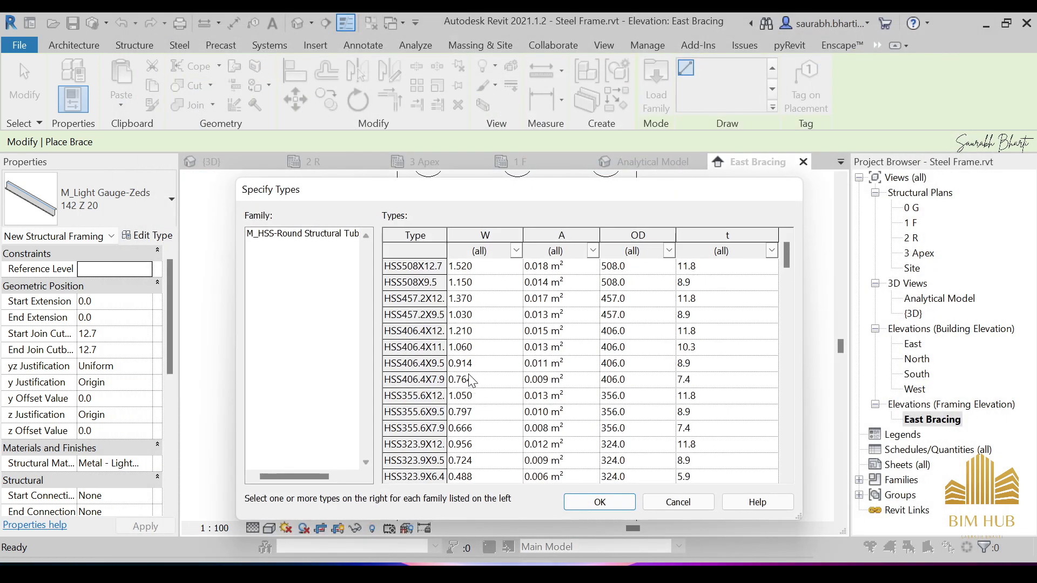
Load the round tubing type HSS190.5X9.5 into the project and leave the Brace tool
scroll(454, 403, "down", 20)
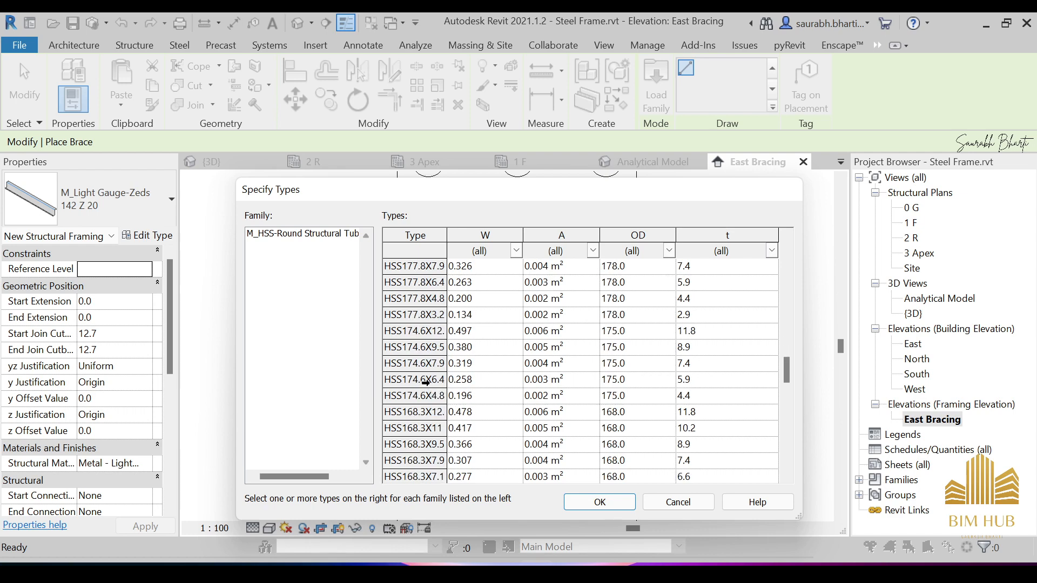
scroll(425, 380, "up", 10)
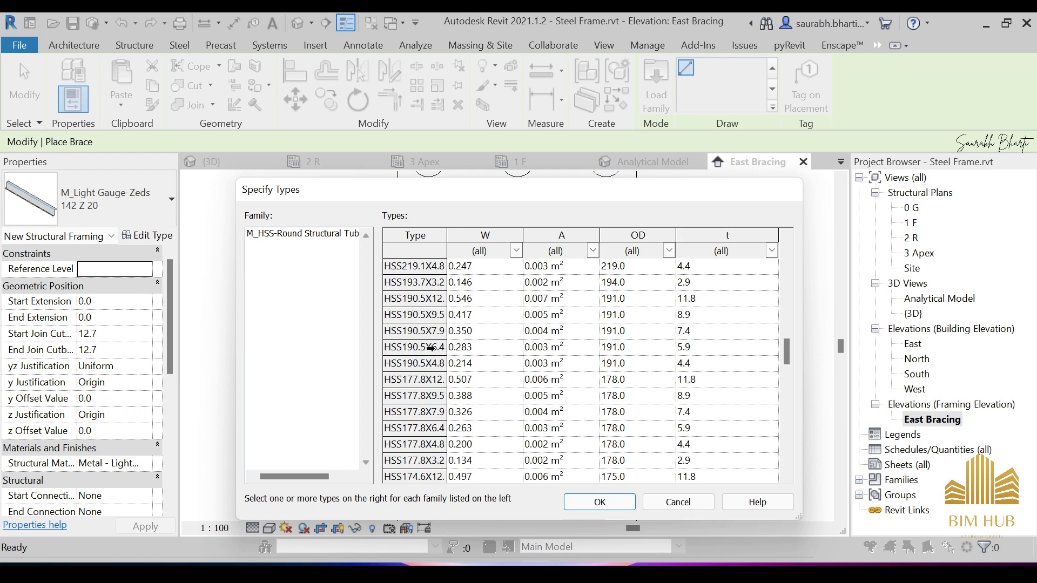
left_click(430, 313)
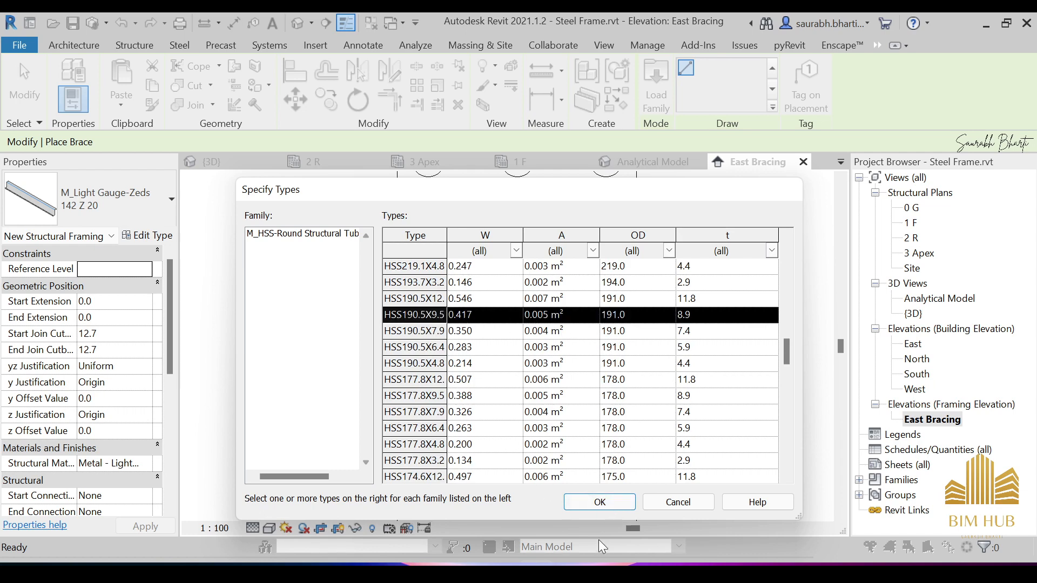
left_click(585, 505)
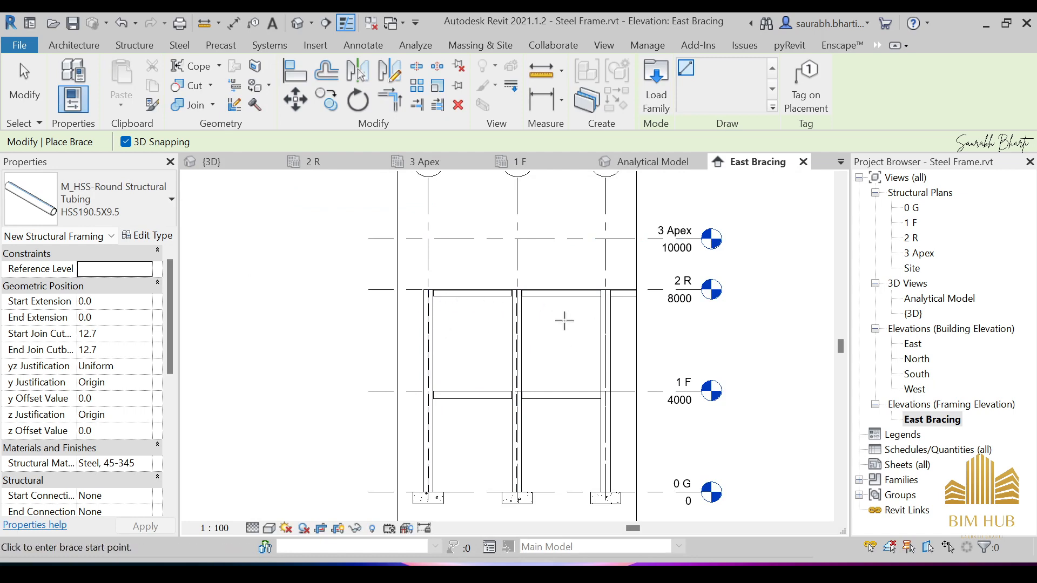
key("Escape")
key("Escape")
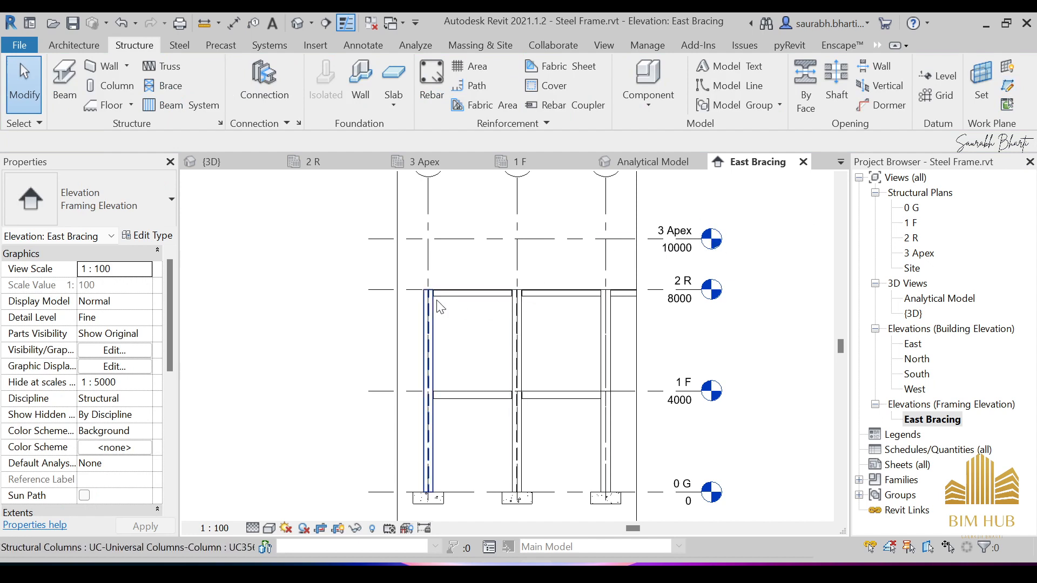
Create a reference plane offset 151 mm below level 2 R by picking the level line in the East Bracing view
scroll(441, 296, "up", 4)
scroll(671, 297, "up", 1)
middle_click_drag(670, 296, 492, 266)
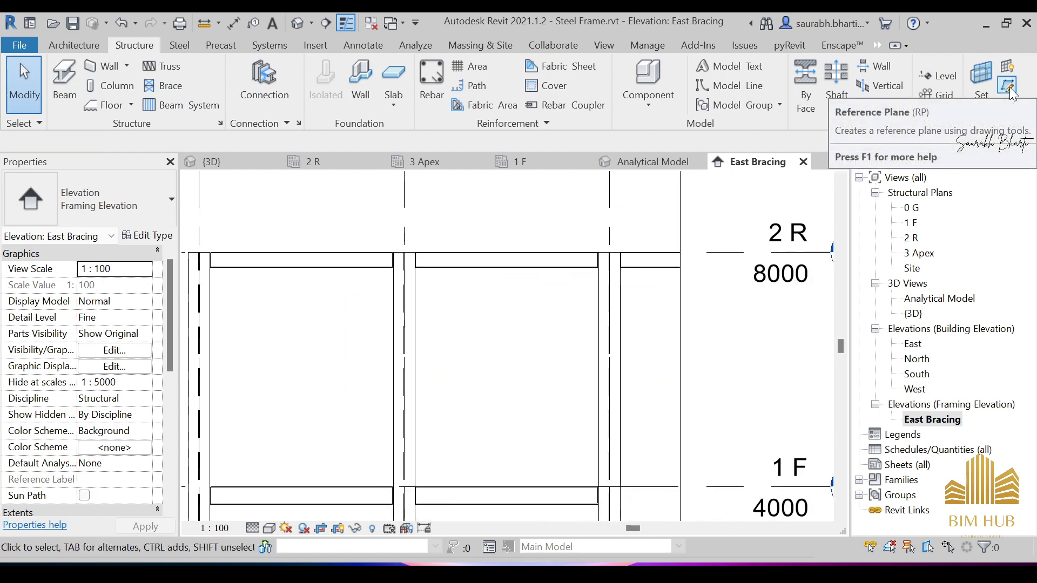
left_click(1008, 86)
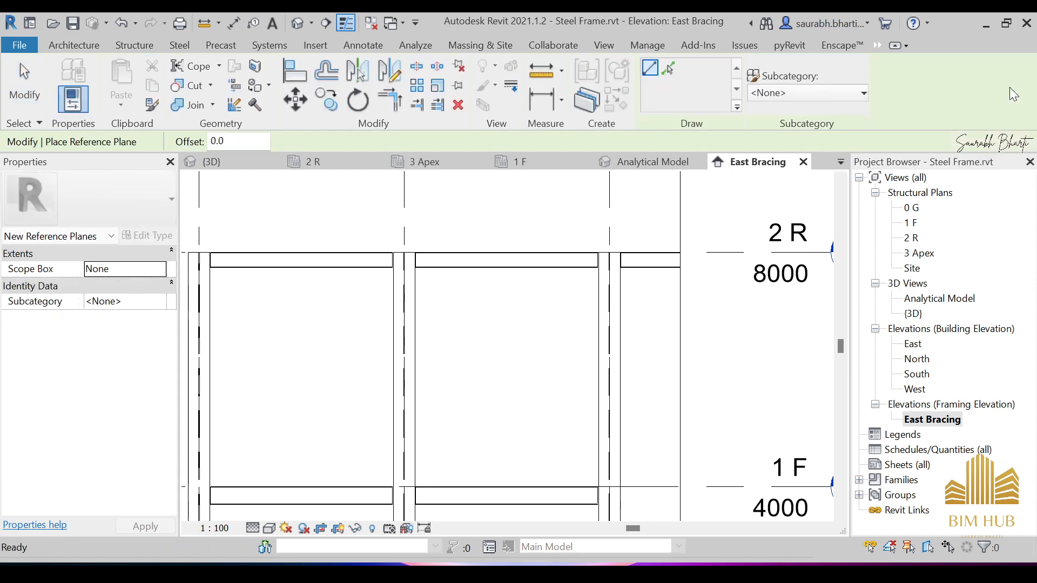
middle_click_drag(638, 291, 730, 288)
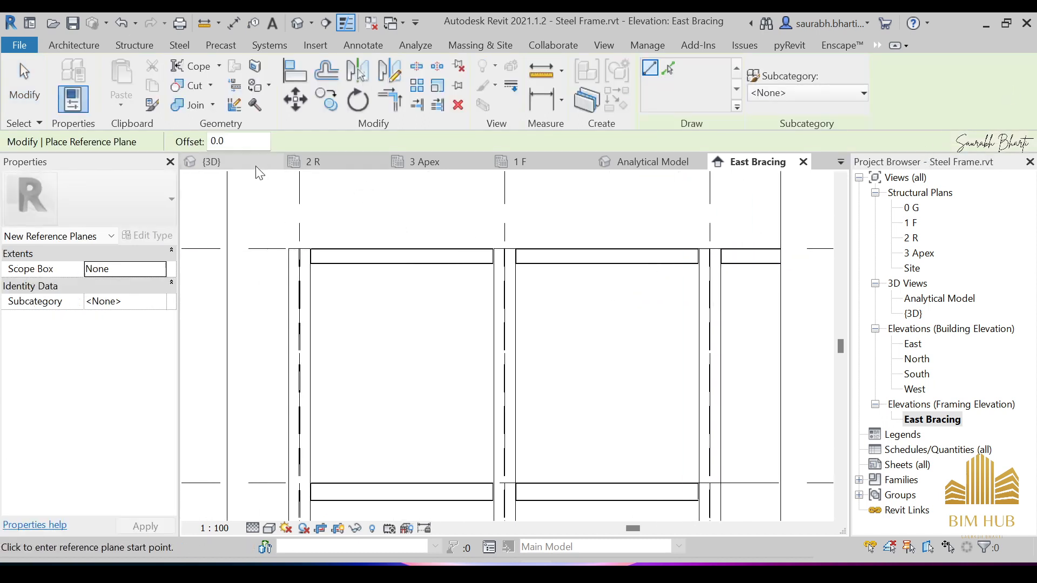
type("151")
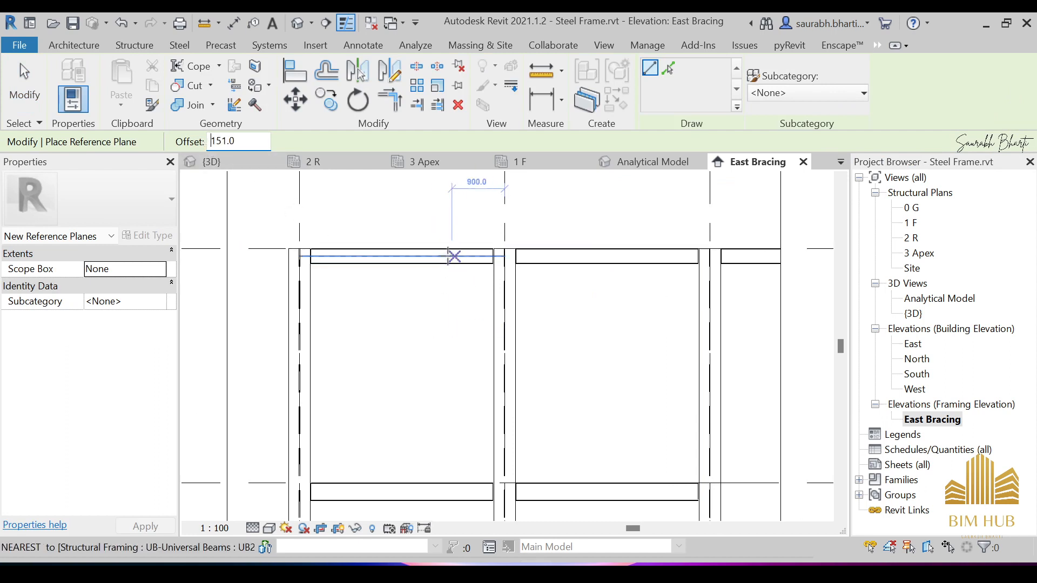
scroll(549, 259, "down", 2)
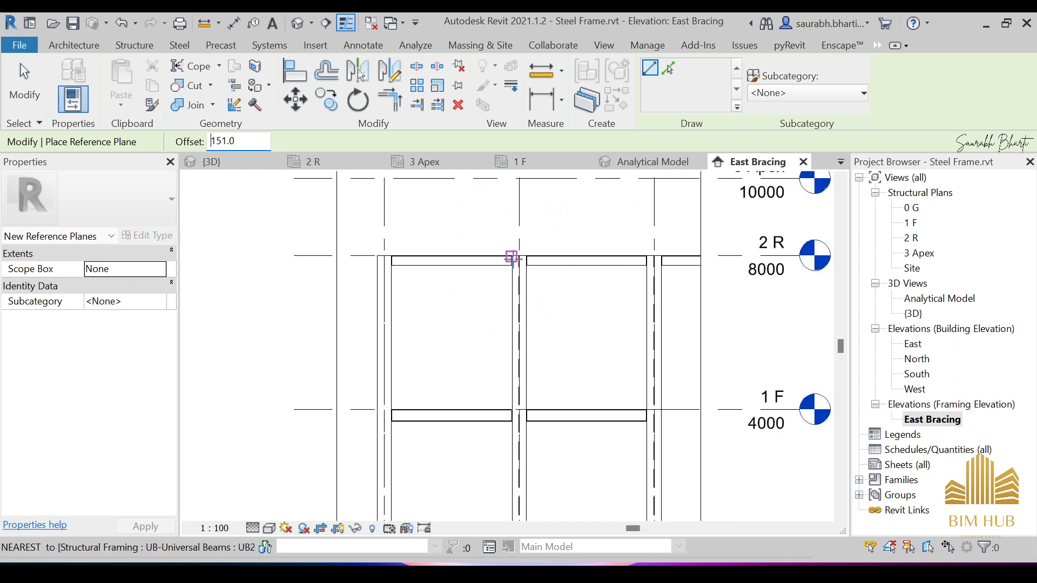
scroll(359, 259, "up", 1)
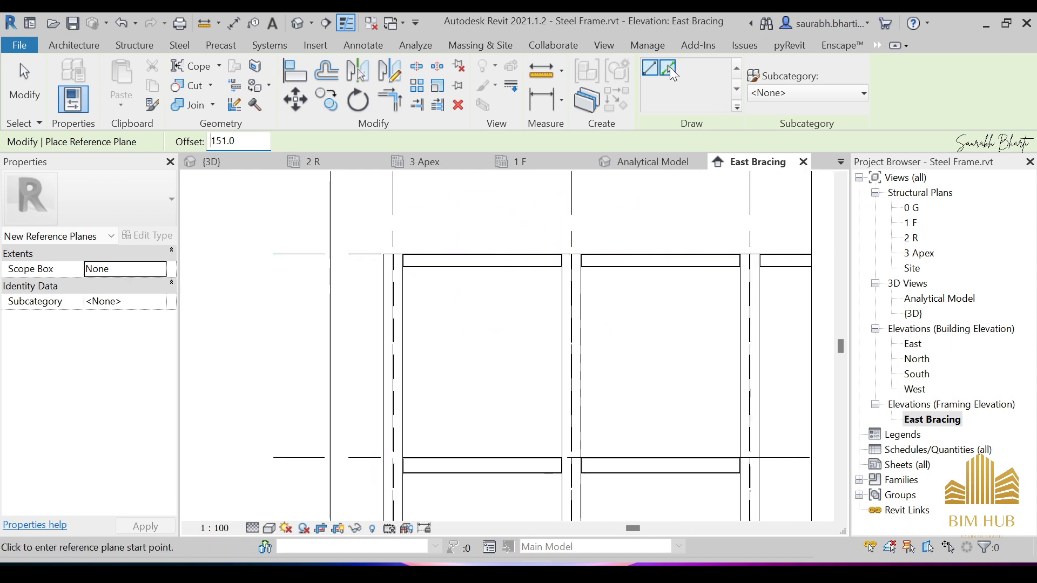
left_click(670, 69)
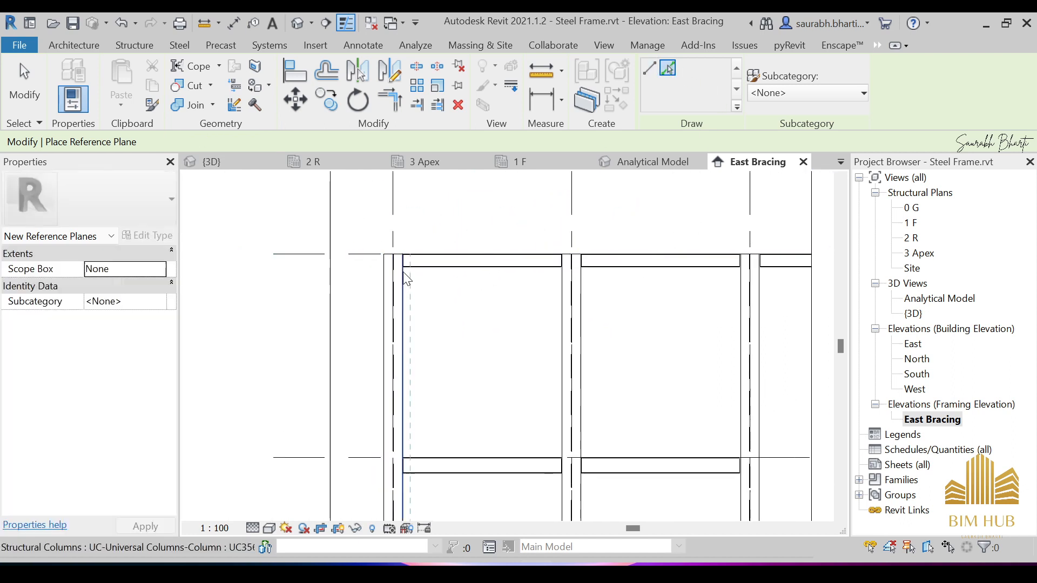
left_click(354, 262)
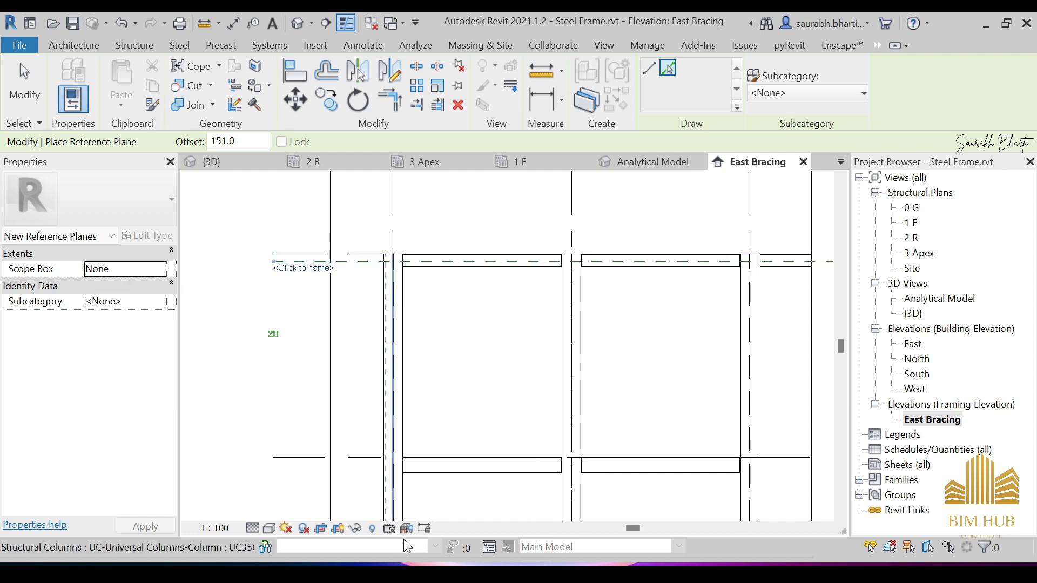
Add a reference plane offset 151 mm below level 1 F by picking that level line
left_click(355, 460)
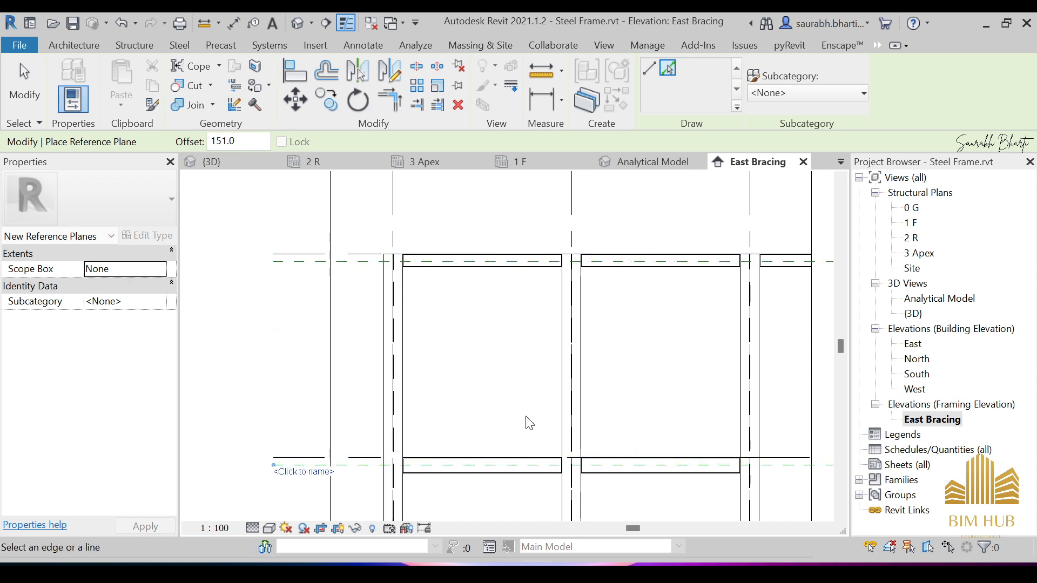
scroll(529, 418, "down", 2)
middle_click_drag(639, 456, 590, 415)
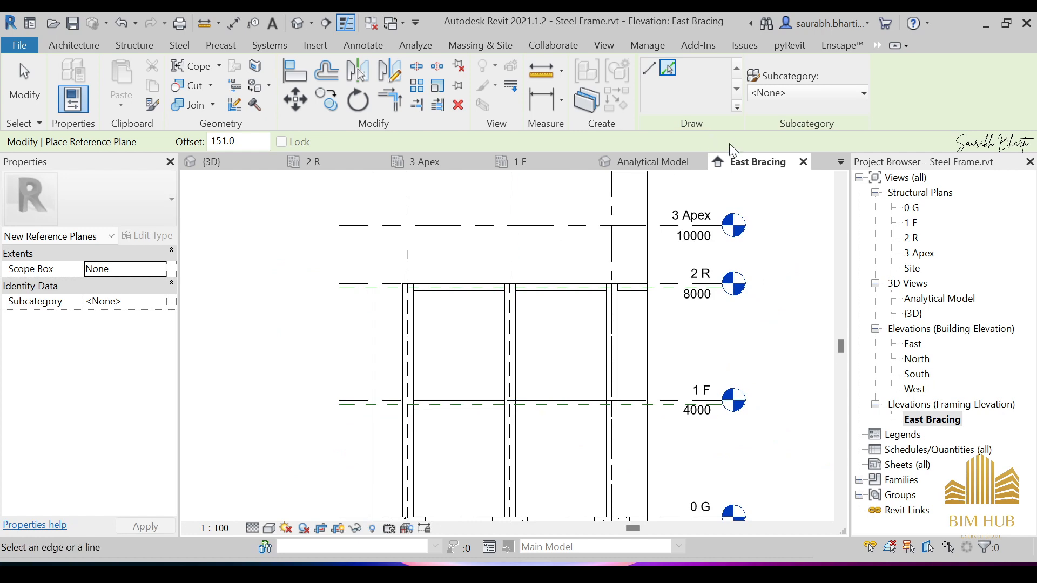
Place an HSS190.5X9.5 brace from the grid E column at the 2 R reference plane to the grid D column at the 1 F reference plane
left_click(121, 44)
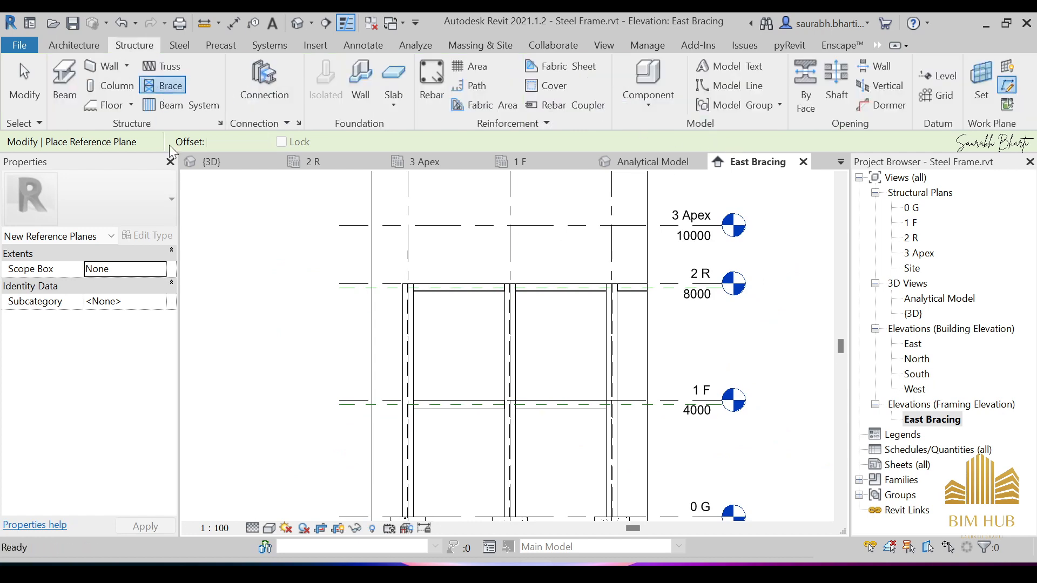
left_click(163, 83)
scroll(408, 290, "up", 5)
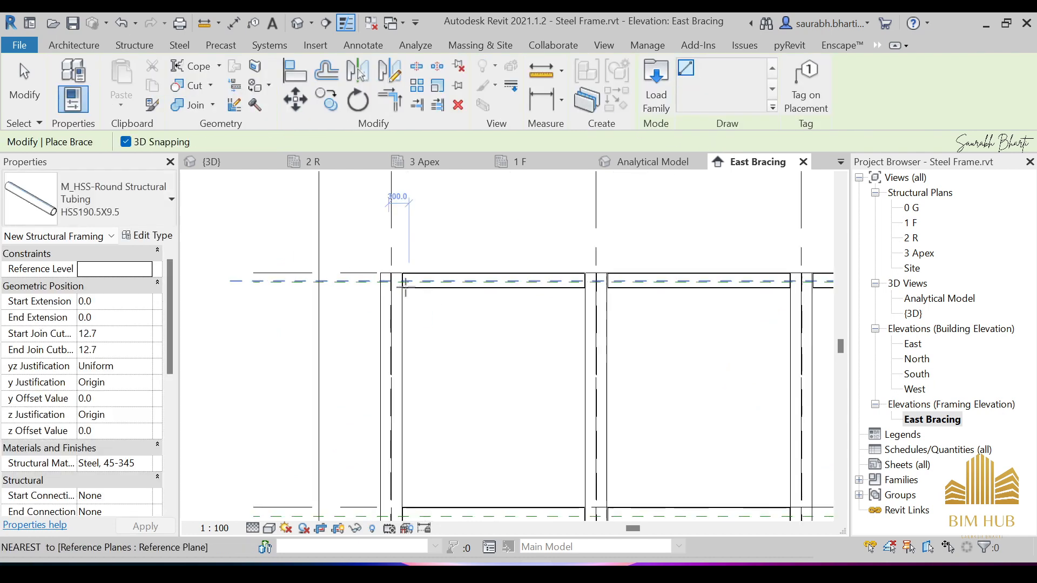
left_click(380, 278)
middle_click_drag(528, 420, 404, 256)
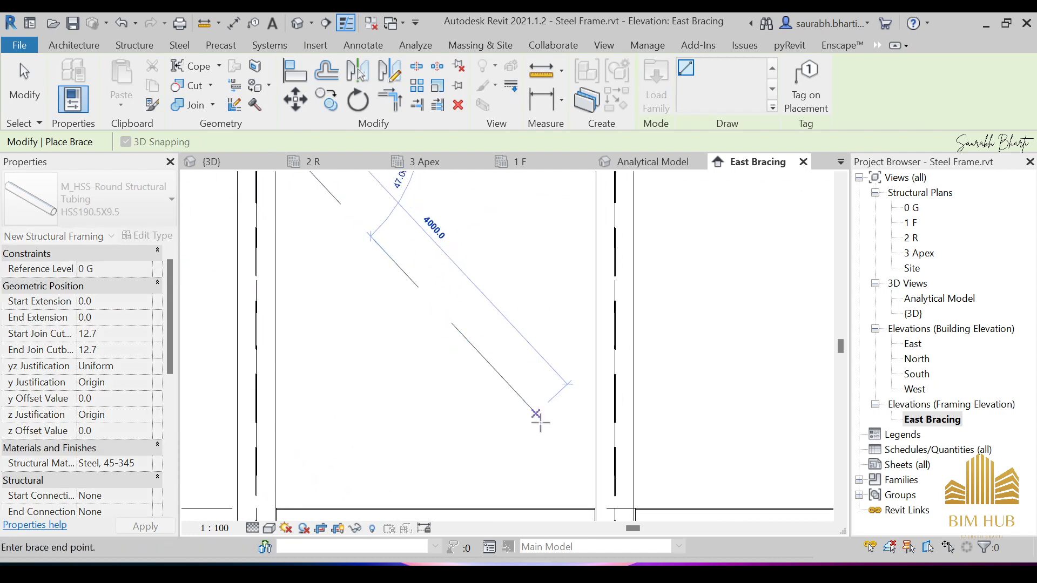
middle_click_drag(574, 448, 507, 312)
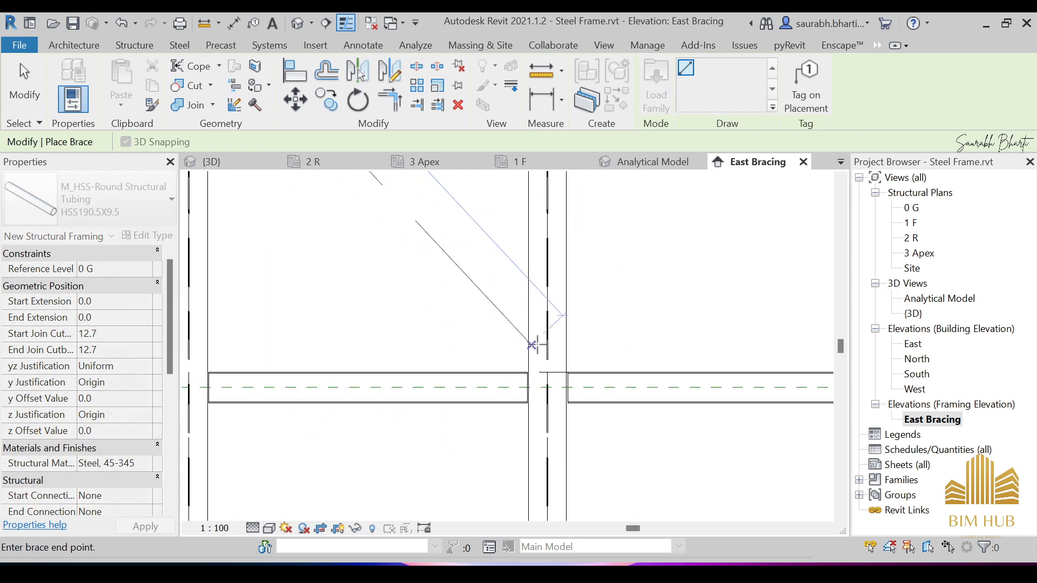
left_click(547, 387)
Place a second upper brace from the grid D column at the 1 F reference plane to the grid C column at the 2 R reference plane
middle_click_drag(562, 379, 493, 439)
left_click(479, 447)
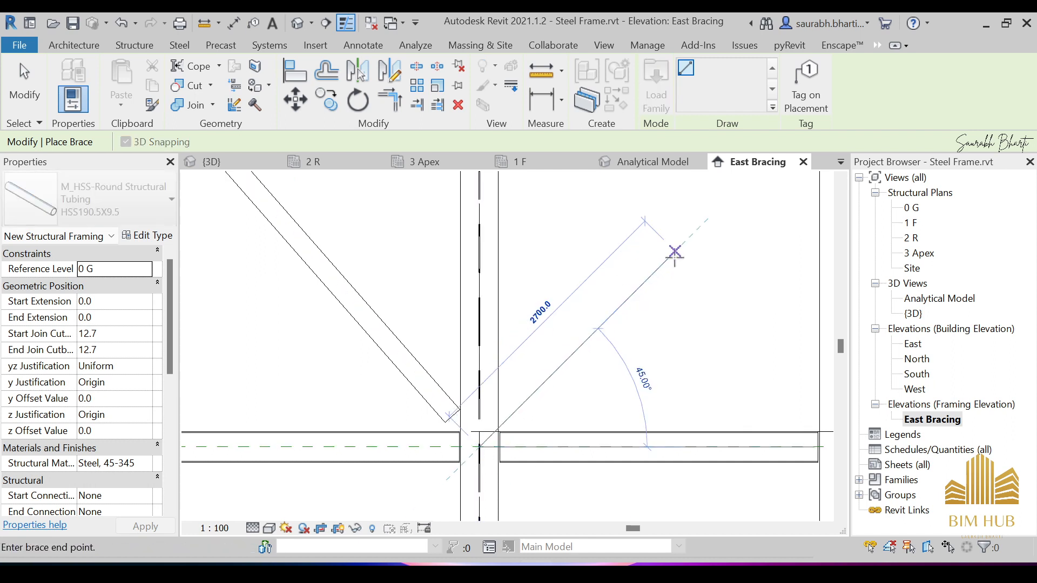
middle_click_drag(726, 181, 533, 371)
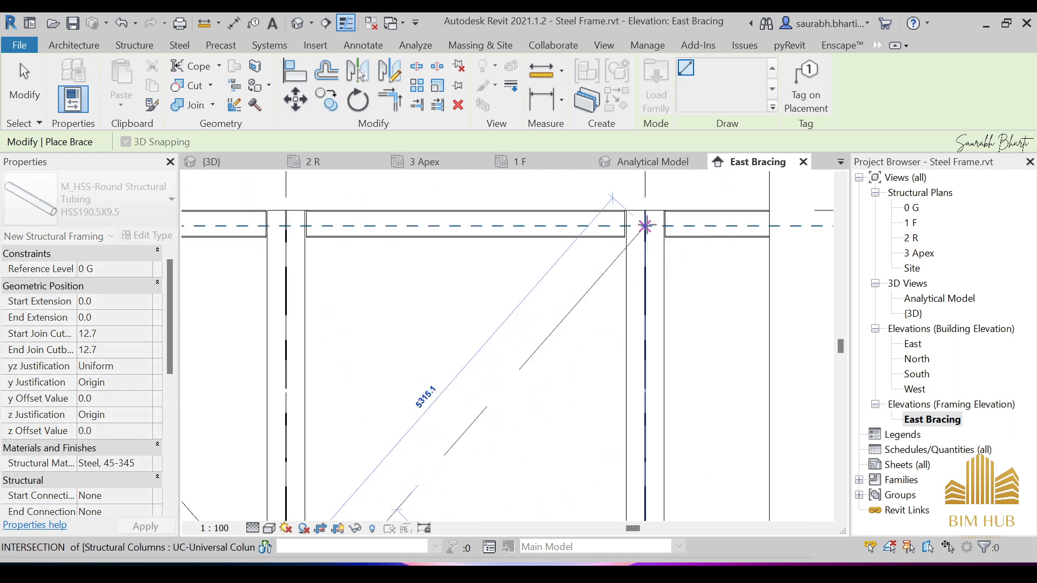
left_click(645, 225)
scroll(645, 225, "down", 3)
scroll(594, 354, "up", 1)
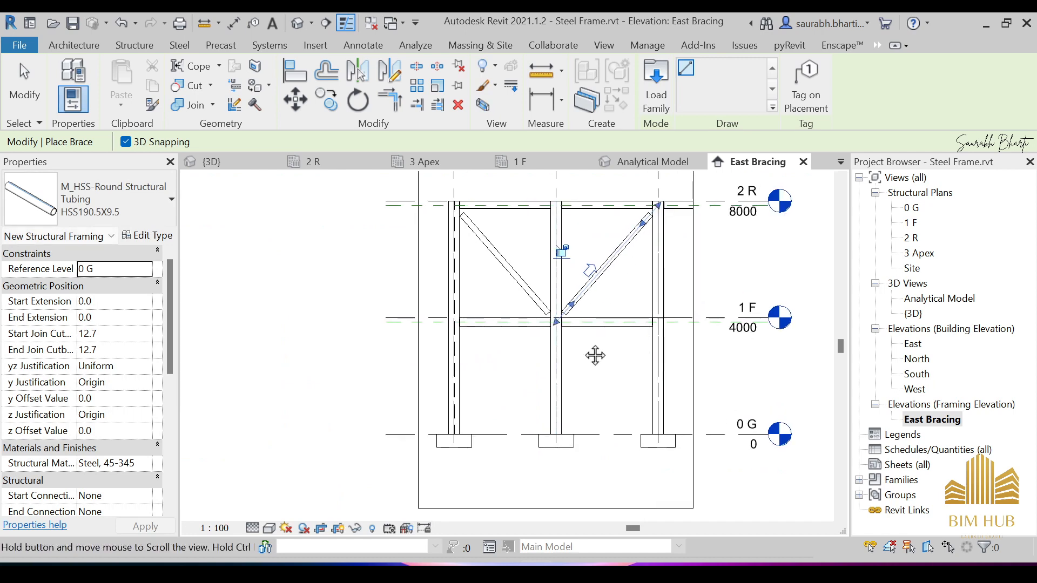
Place a lower brace from the base of the grid E column at level 0 G to the grid D column at the 1 F reference plane
scroll(495, 385, "up", 5)
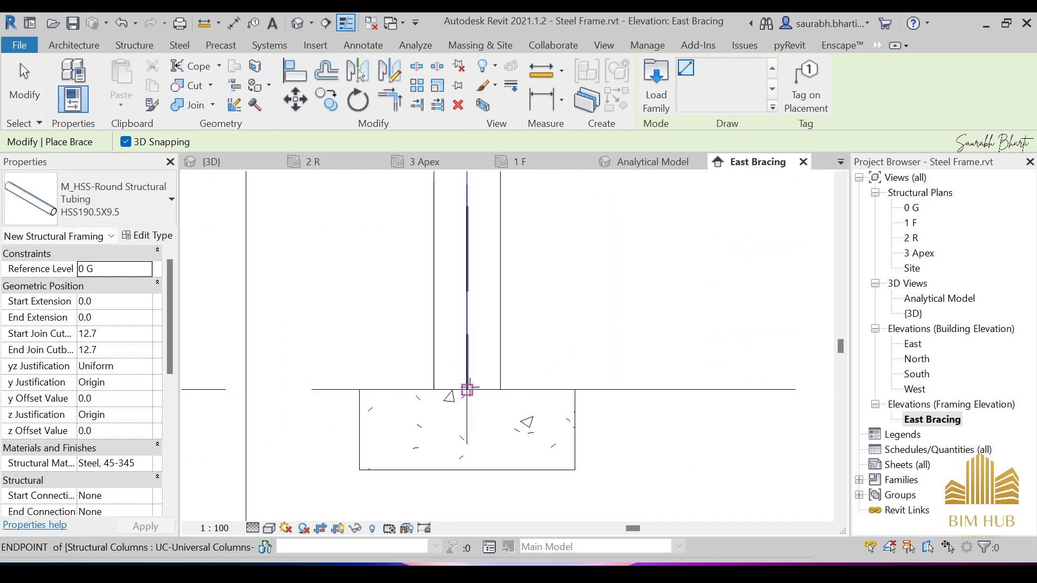
left_click(469, 388)
middle_click_drag(650, 245, 415, 473)
scroll(593, 283, "down", 1)
middle_click_drag(602, 312, 465, 454)
middle_click_drag(546, 288, 488, 488)
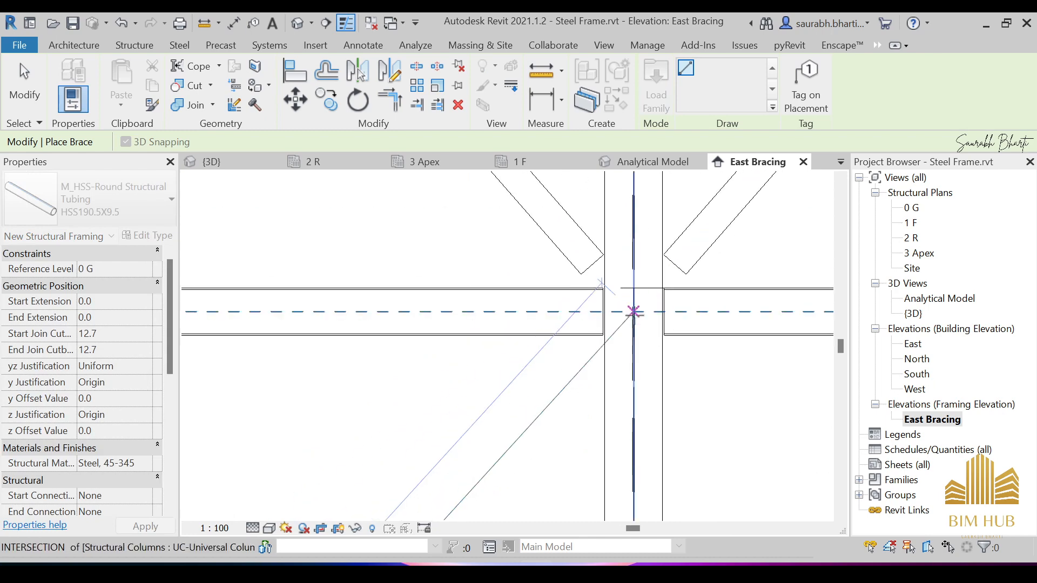
left_click(634, 312)
Place the last lower brace from the grid D column at the 1 F reference plane to the grid C column base and end the Brace tool
mouse_move(675, 358)
middle_mouse_down()
mouse_move(563, 292)
mouse_move(520, 238)
middle_mouse_up()
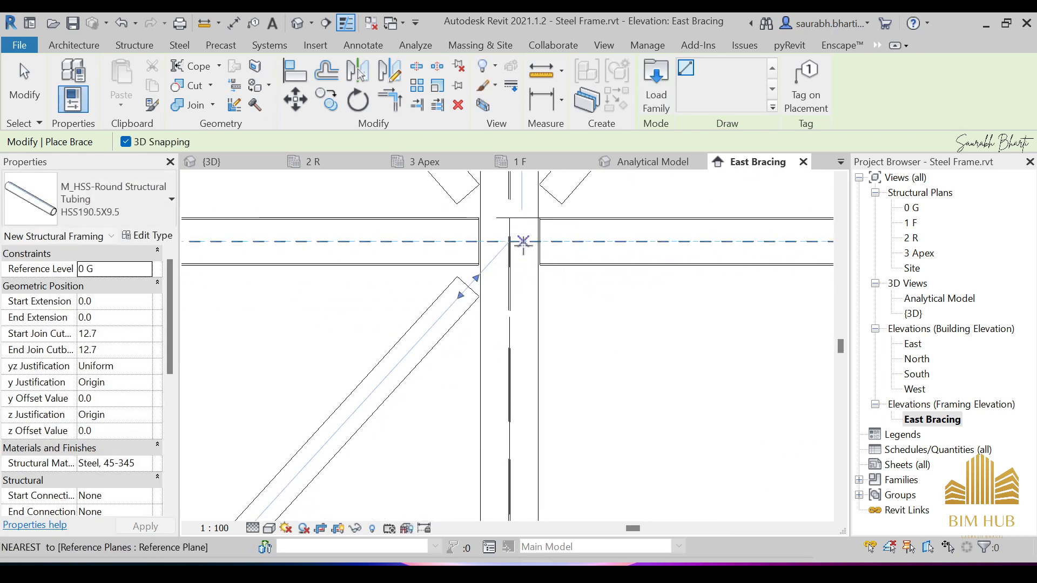
left_click(510, 242)
scroll(643, 375, "down", 3)
middle_click_drag(689, 421, 565, 286)
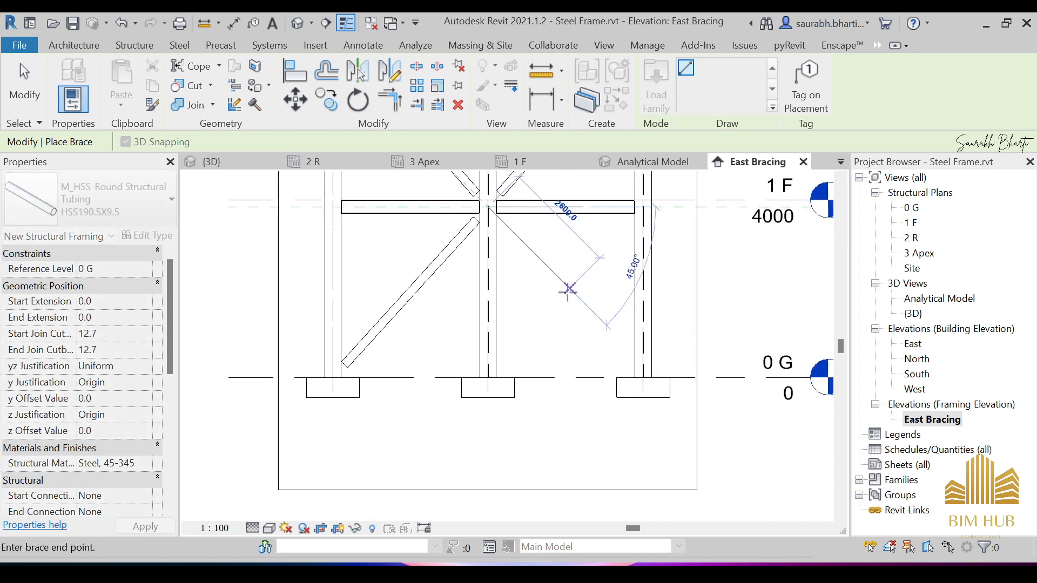
scroll(638, 377, "up", 5)
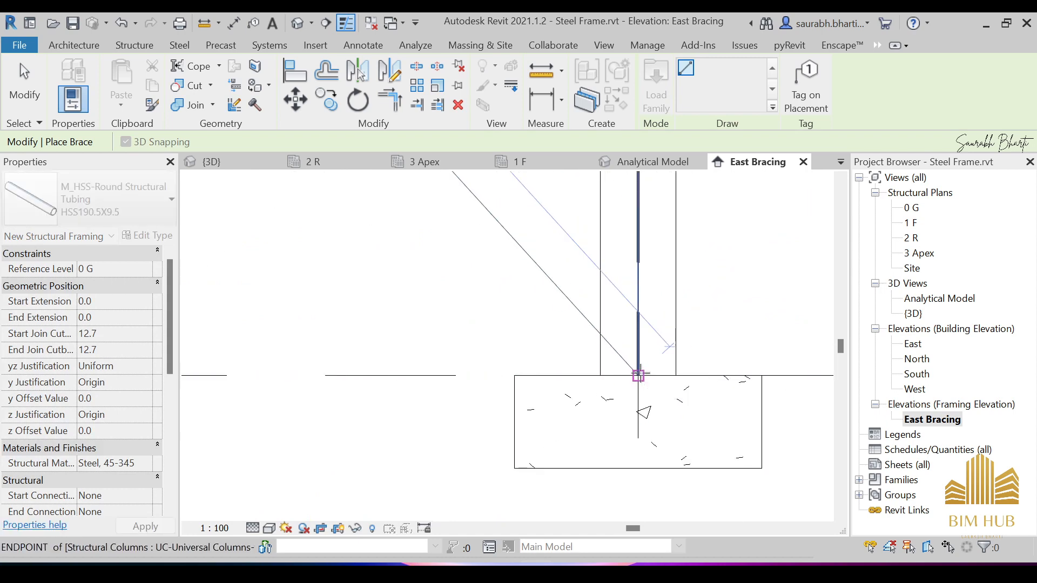
left_click(638, 374)
scroll(615, 332, "down", 4)
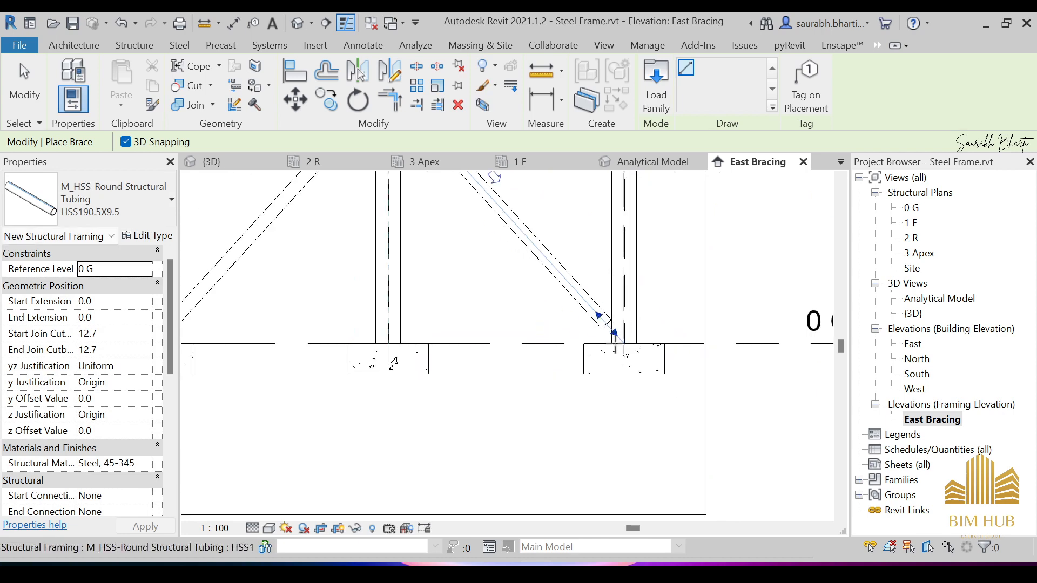
key("Escape")
key("Escape")
Select all four braces and mirror a copy of them across grid 2 in the 2 R structural plan
scroll(574, 359, "down", 5)
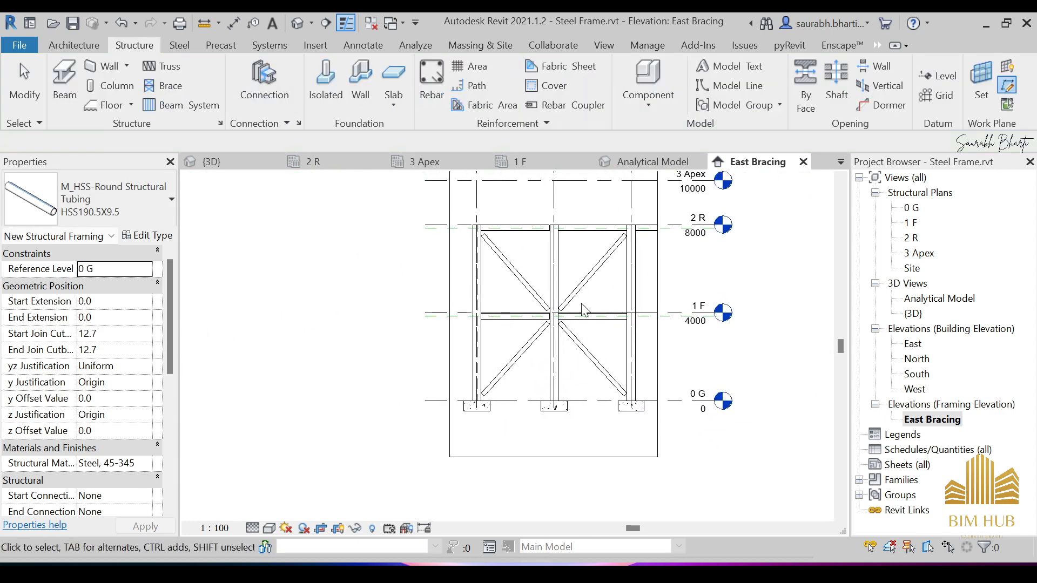
left_click(585, 294)
left_click(515, 273, "ctrl")
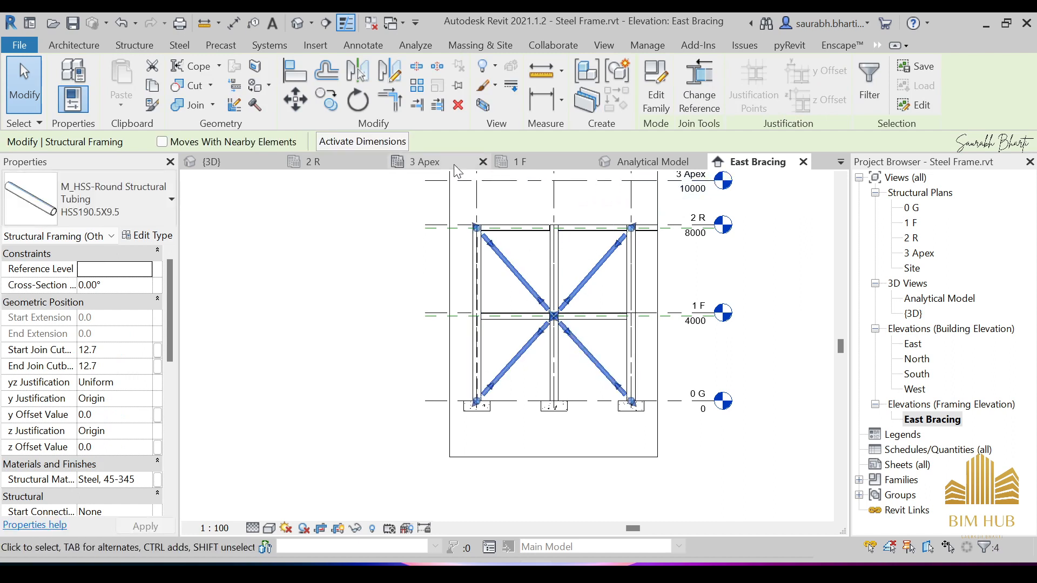
left_click(360, 164)
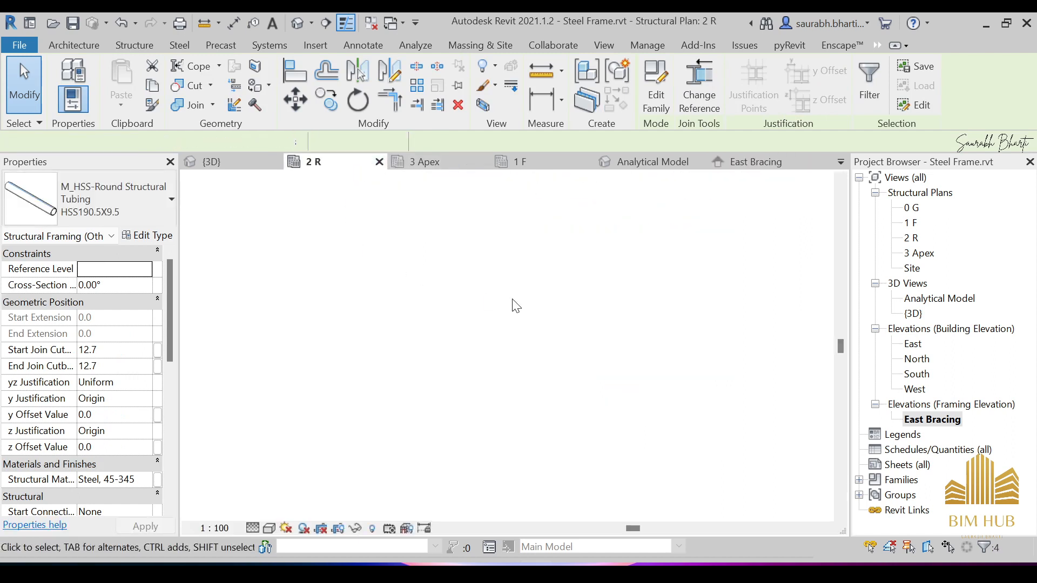
scroll(632, 405, "up", 5)
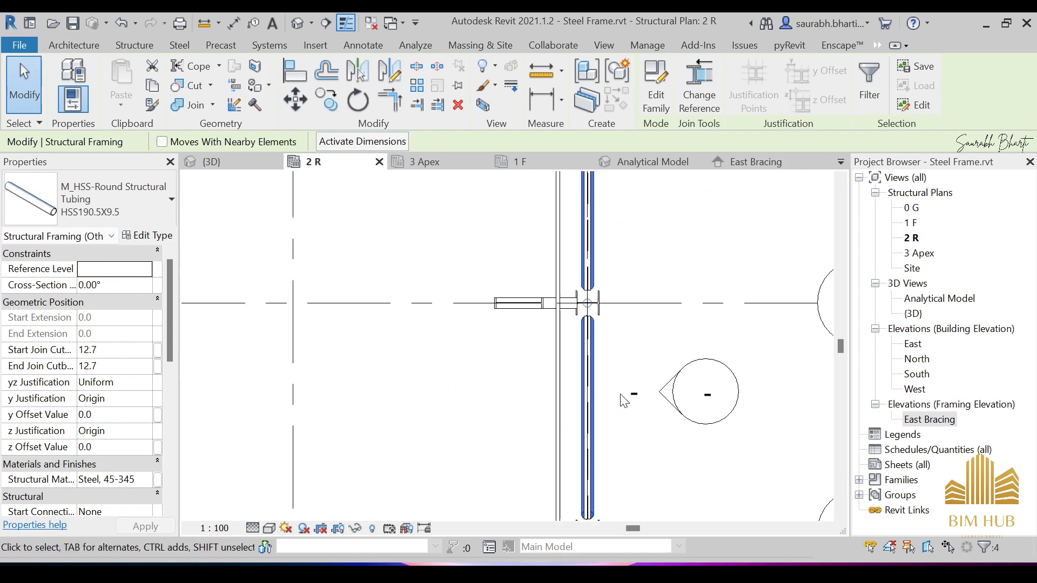
scroll(581, 292, "down", 2)
middle_click_drag(586, 290, 666, 344)
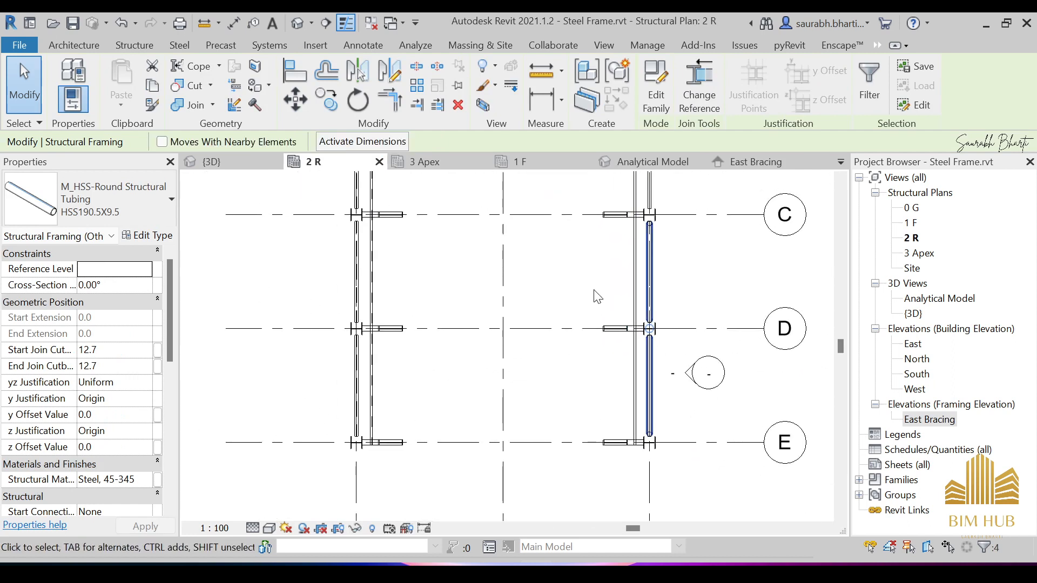
left_click(392, 74)
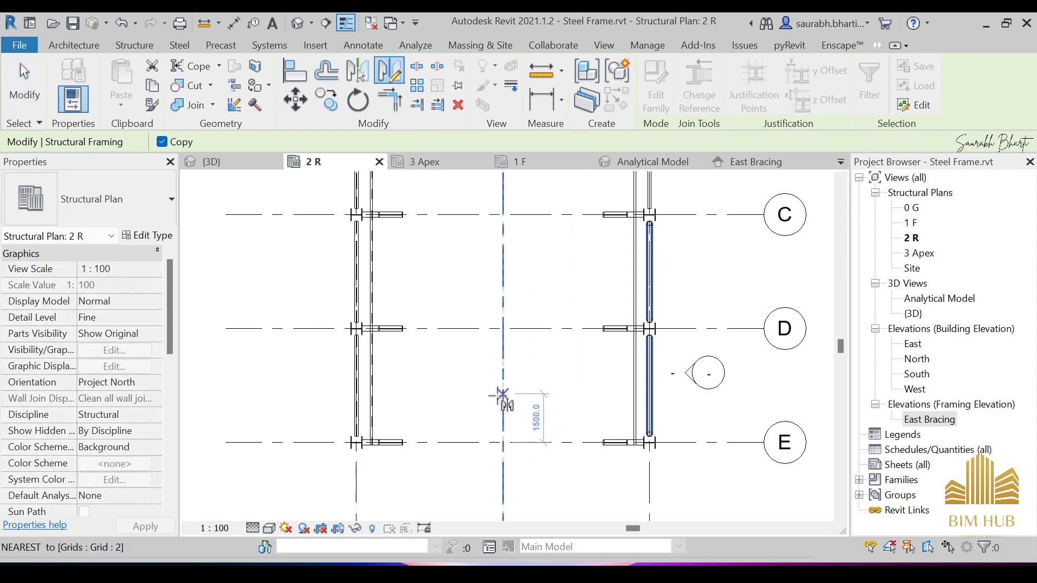
left_click(502, 387)
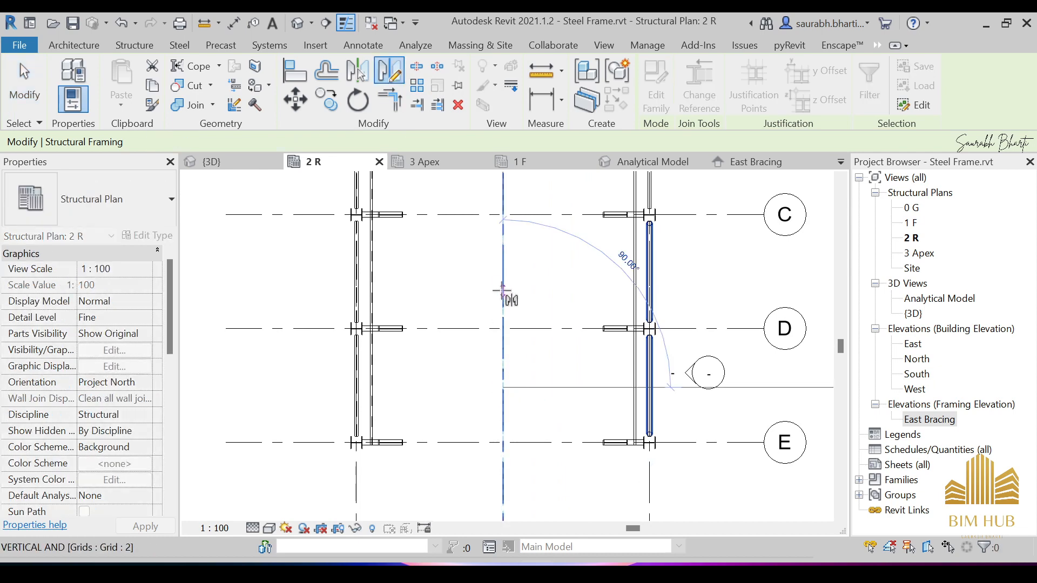
left_click(504, 289)
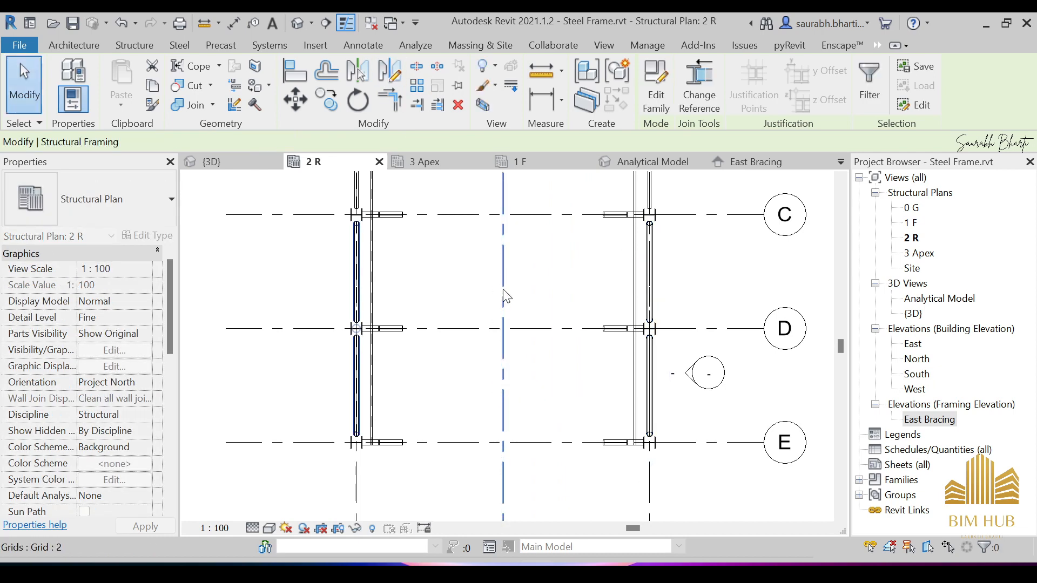
Examine the bracing on both long sides of the steel frame in the default 3D view
left_click(294, 25)
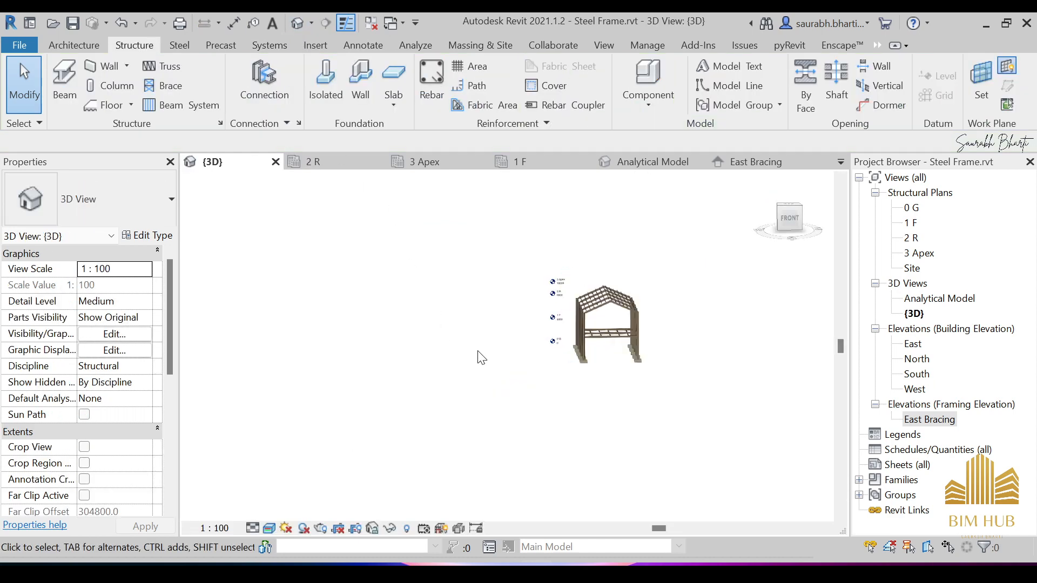
scroll(643, 366, "up", 5)
middle_click_drag(527, 348, 731, 468, "shift")
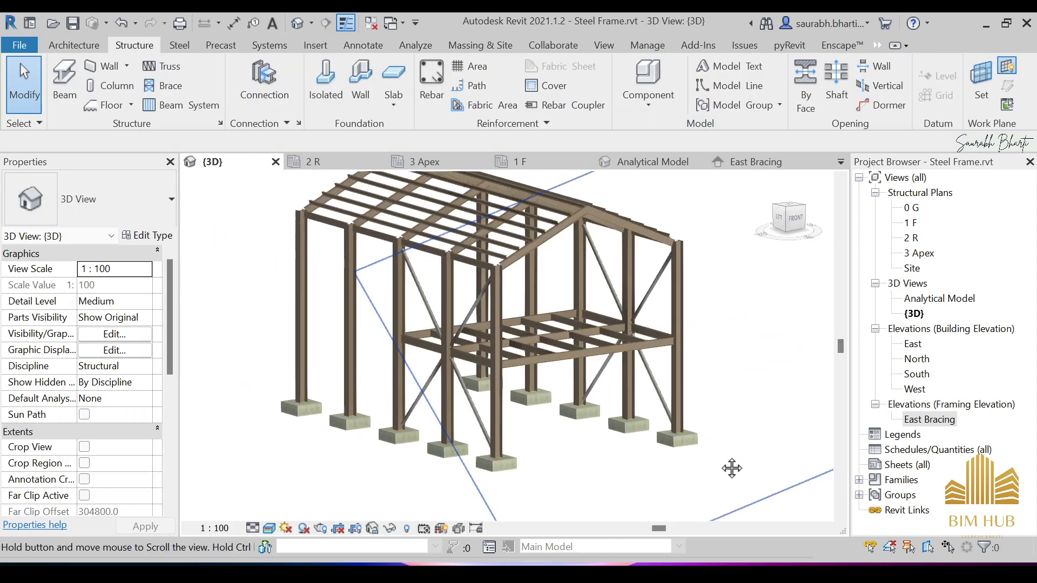
middle_click_drag(473, 405, 468, 373, "shift")
middle_click_drag(661, 328, 297, 280)
middle_click_drag(621, 300, 535, 303, "shift")
middle_click_drag(710, 335, 804, 402)
scroll(626, 343, "up", 5)
scroll(573, 275, "down", 6)
middle_click_drag(524, 373, 583, 373, "shift")
middle_click_drag(480, 378, 592, 396)
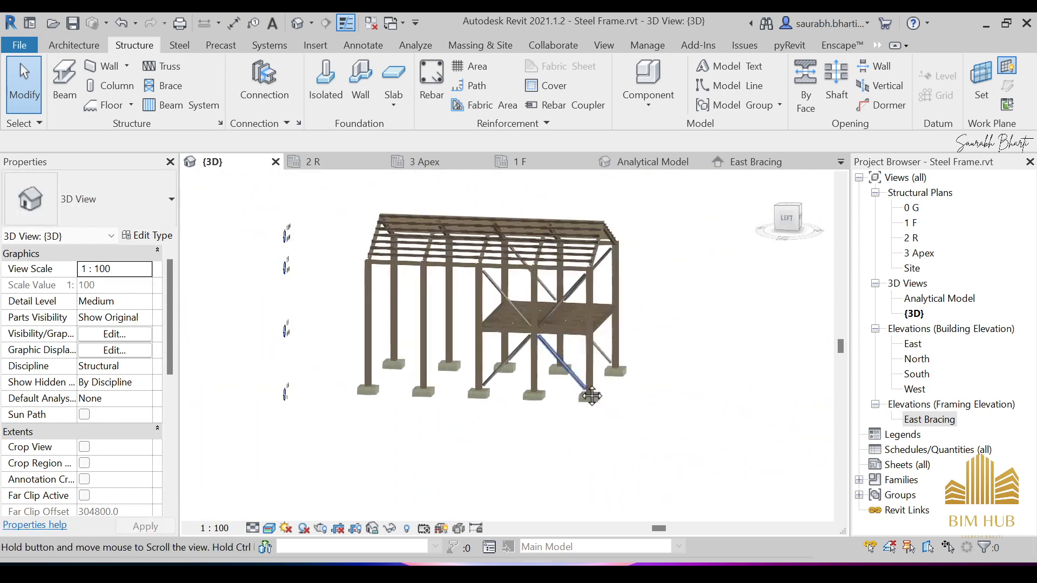
scroll(537, 325, "up", 6)
scroll(590, 333, "down", 2)
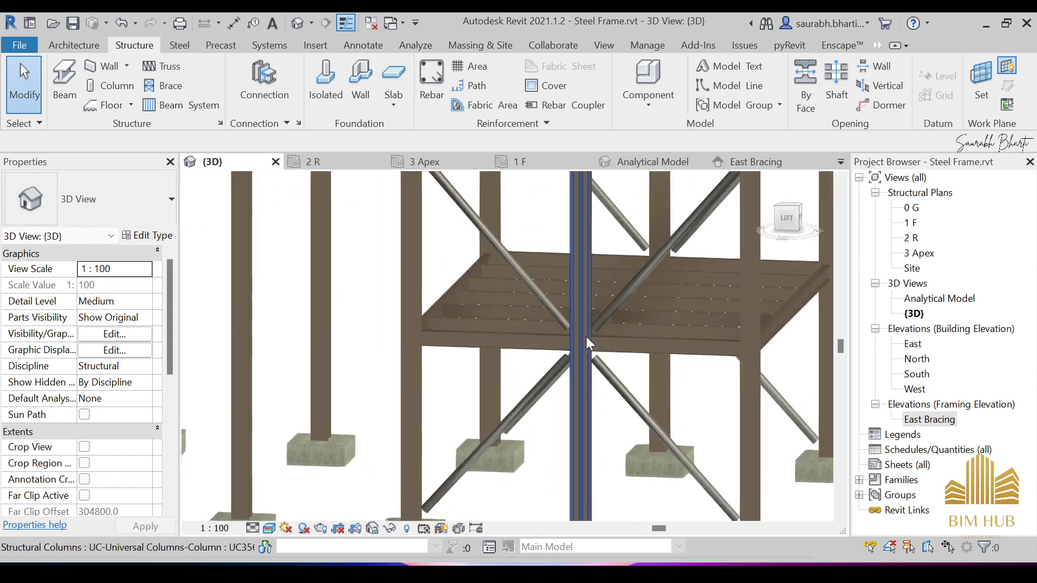
scroll(586, 336, "down", 8)
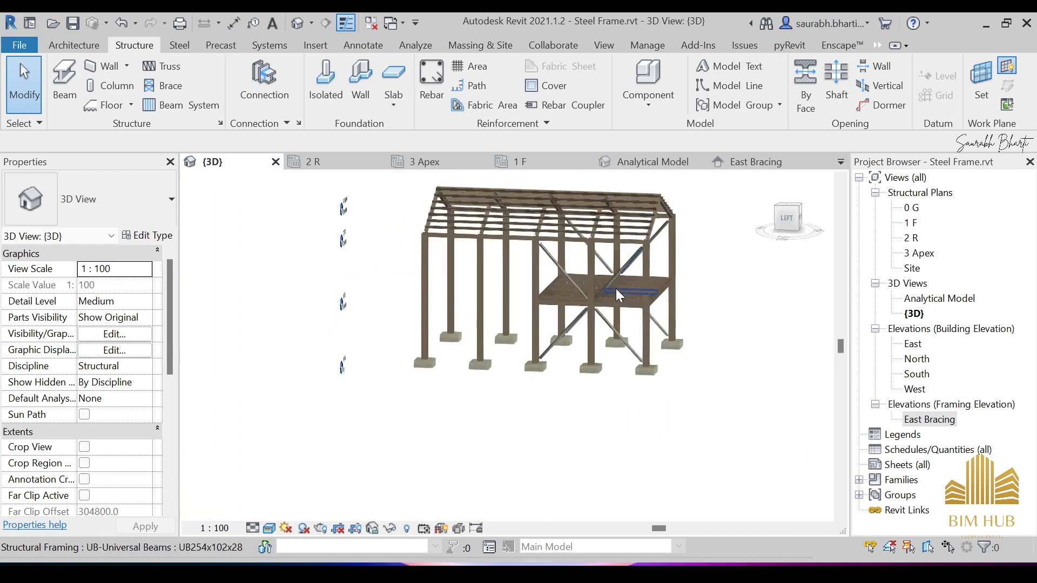
Inspect the roof purlins, footings, column bases and overall frame in 3D from the front and side
scroll(614, 290, "up", 5)
scroll(614, 289, "down", 5)
middle_click_drag(616, 292, 461, 377, "shift")
middle_click_drag(621, 324, 387, 450)
scroll(621, 415, "down", 3)
middle_click_drag(620, 415, 485, 384, "shift")
scroll(639, 407, "up", 5)
scroll(638, 408, "down", 5)
scroll(634, 378, "up", 7)
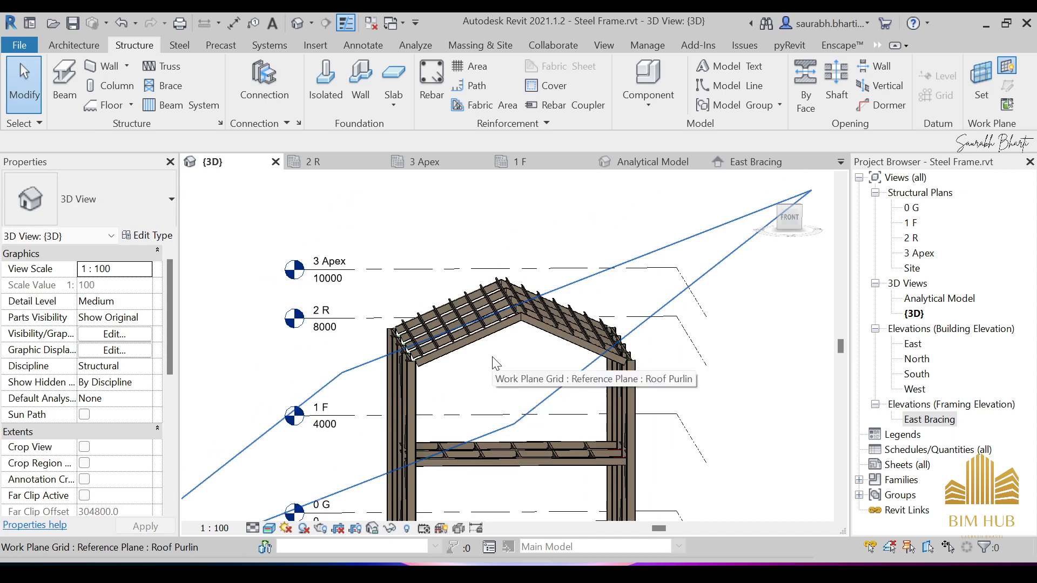
scroll(488, 324, "down", 3)
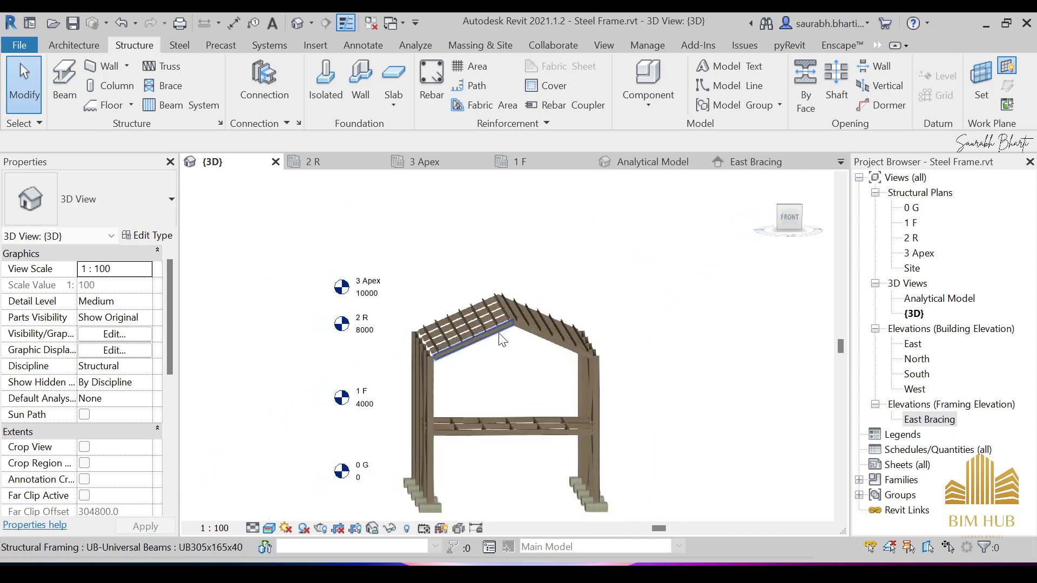
left_click(615, 296)
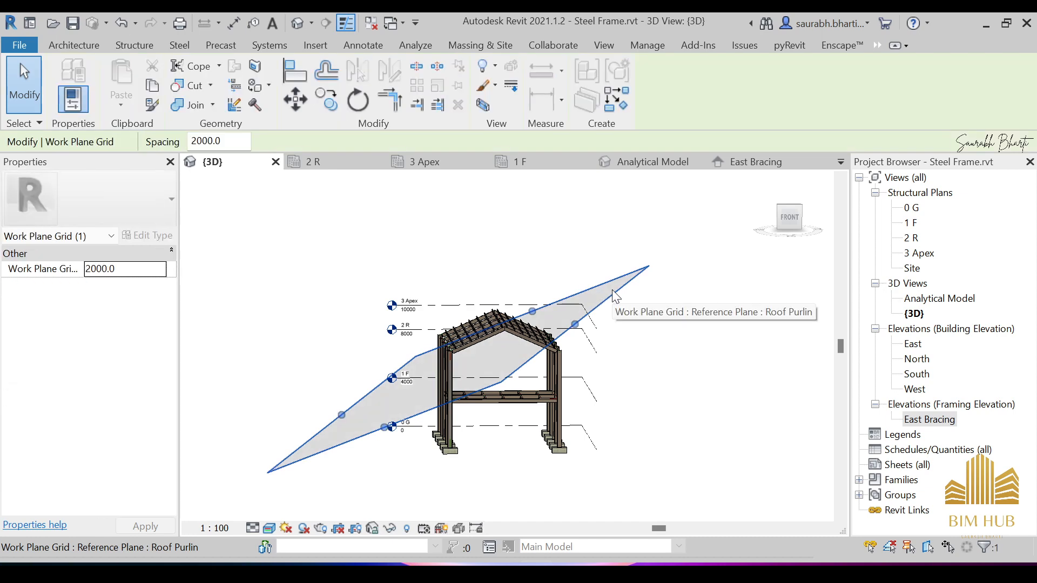
left_click(682, 350)
middle_click_drag(664, 336, 710, 286, "shift")
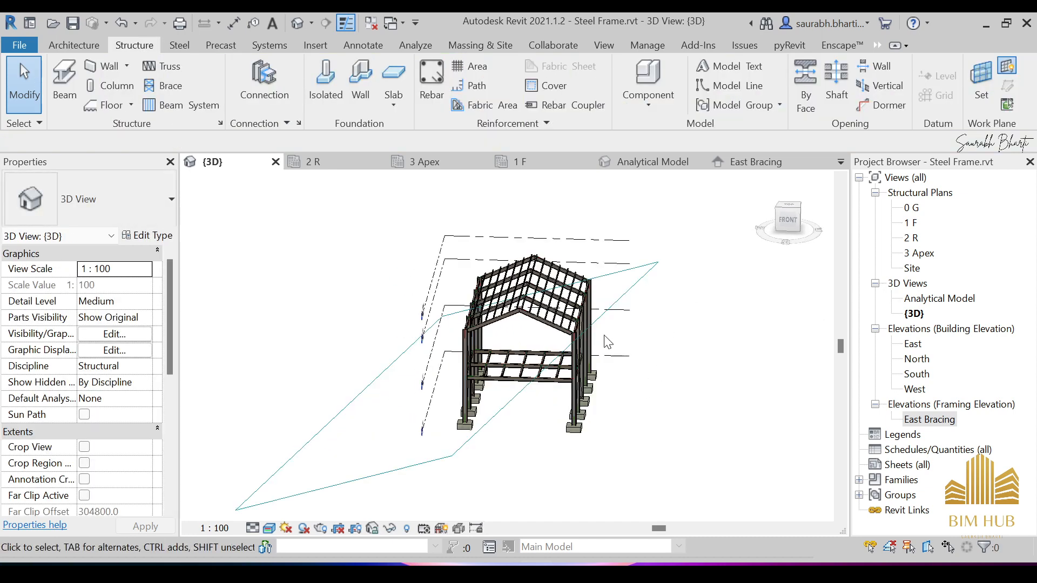
scroll(479, 400, "up", 8)
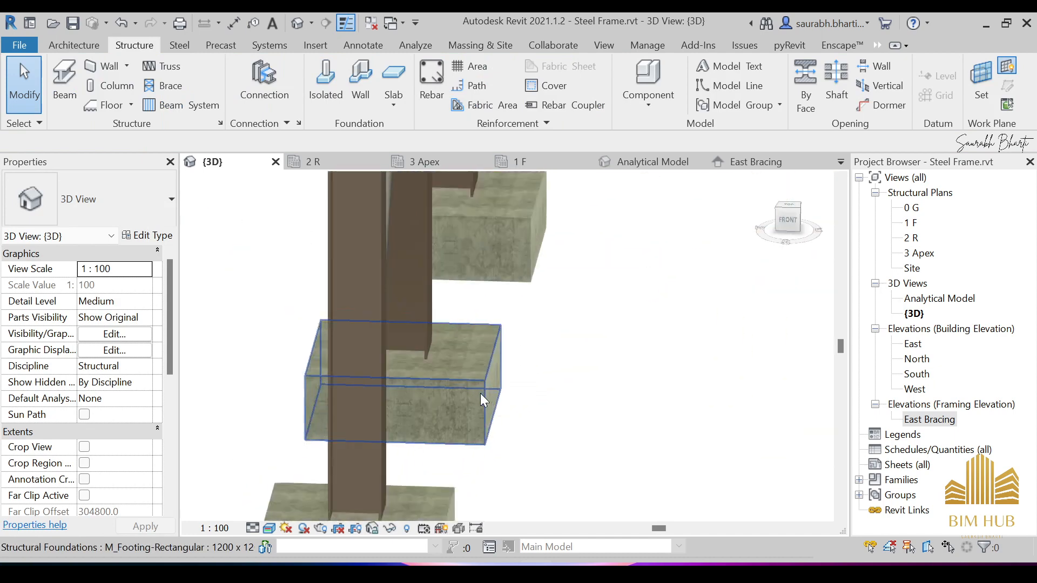
scroll(481, 393, "up", 1)
scroll(479, 383, "down", 7)
middle_click_drag(481, 382, 824, 385, "shift")
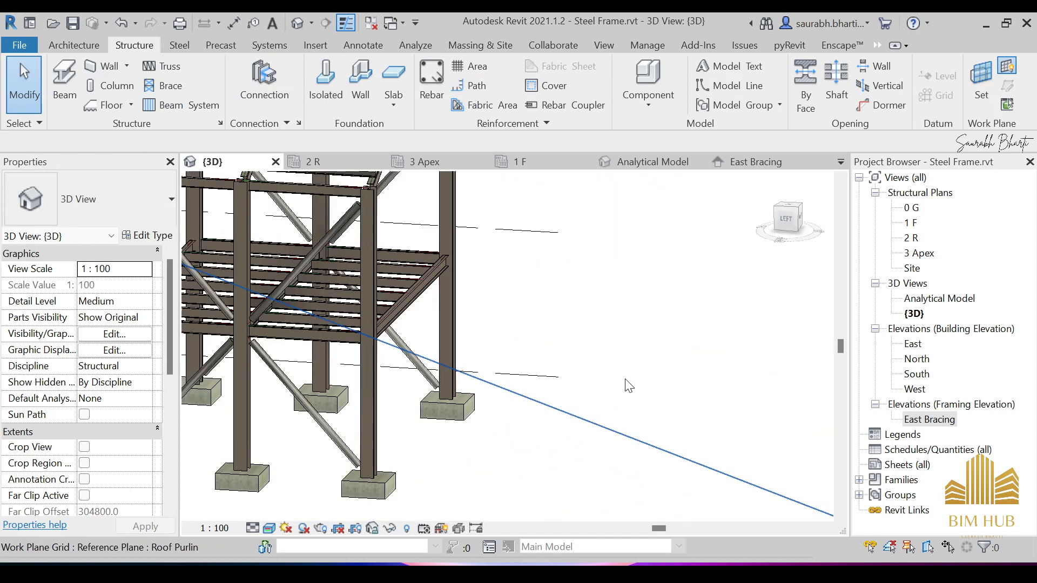
scroll(594, 378, "down", 5)
scroll(536, 356, "up", 6)
middle_click_drag(614, 338, 508, 384, "shift")
middle_click_drag(508, 384, 550, 269)
left_click(693, 277)
left_click(471, 475)
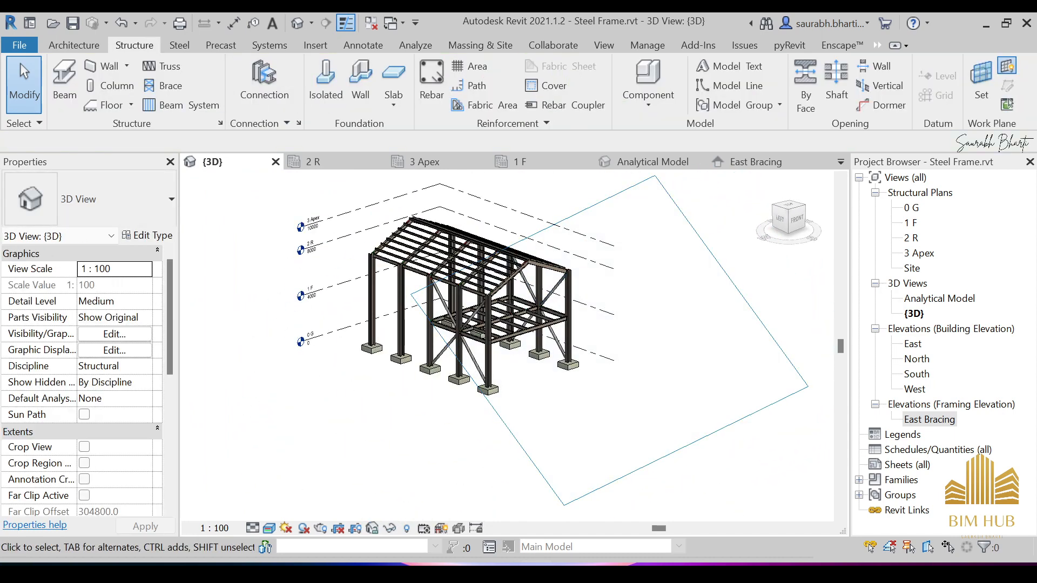
left_click(650, 528)
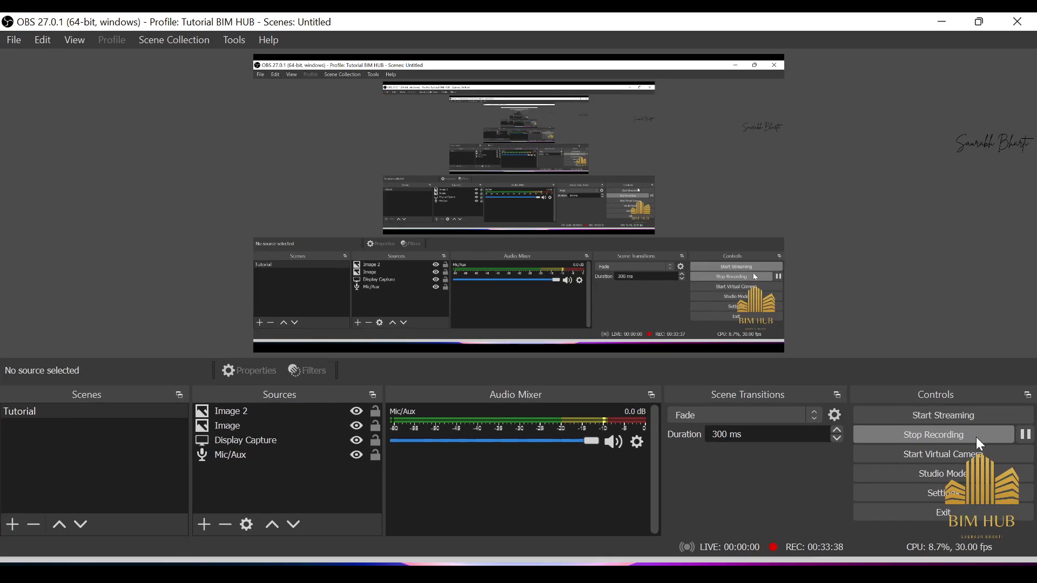